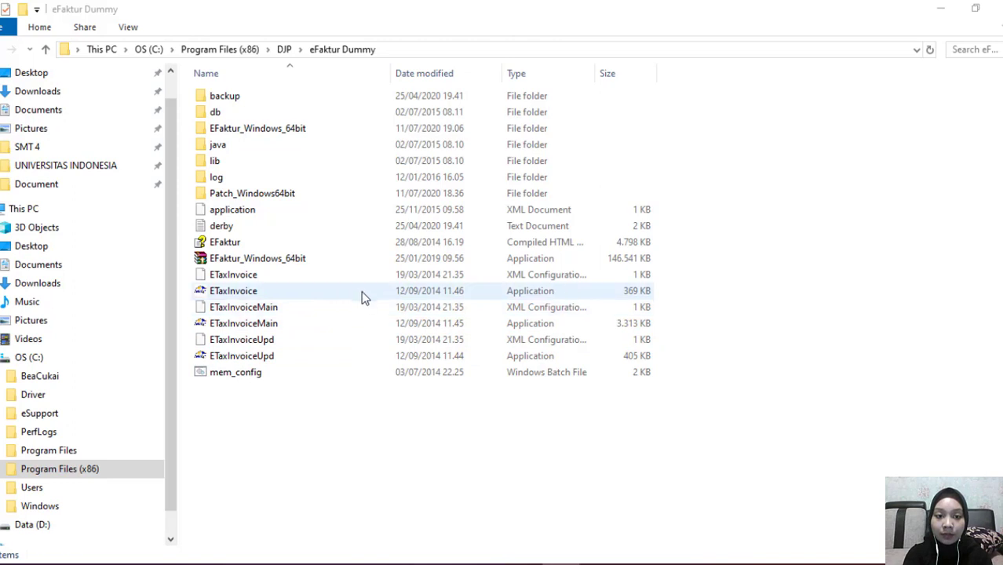
# Launch ETaxInvoice from the eFaktur Dummy folder to start e-Faktur
pyautogui.doubleClick(361, 292)
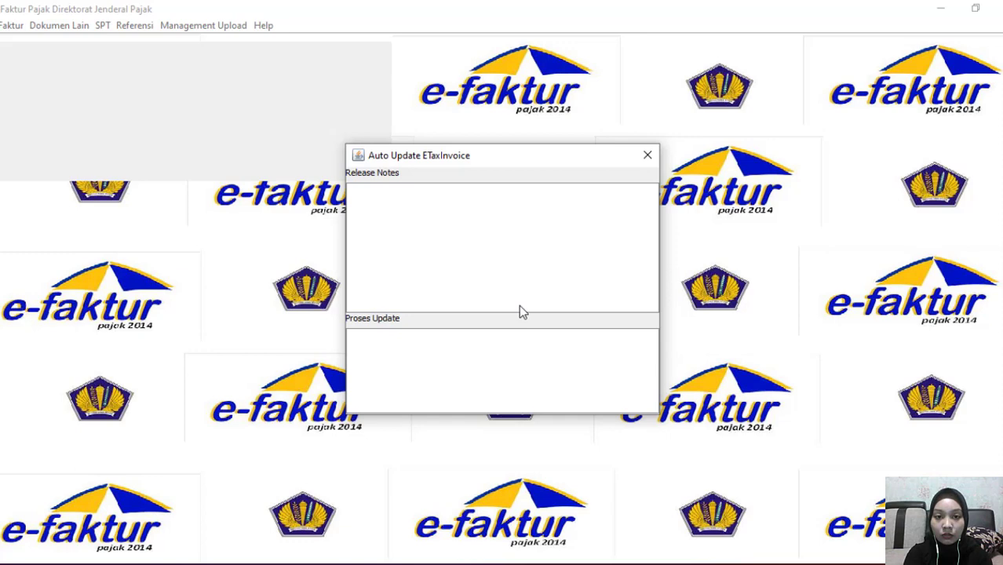
# Dismiss the startup error, connect to Lokal Database and log in with the administrator account and its password
pyautogui.click(502, 316)
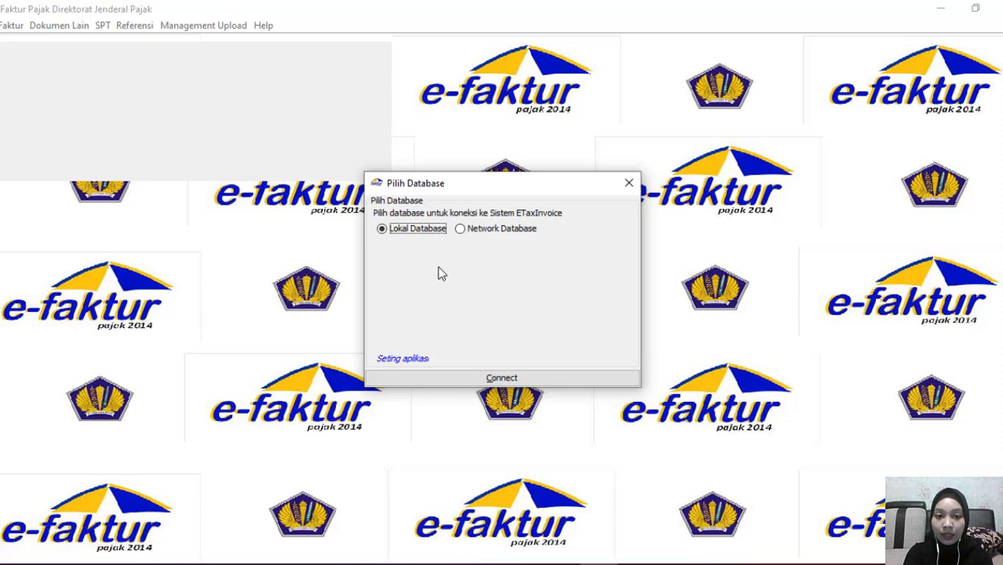
pyautogui.click(529, 380)
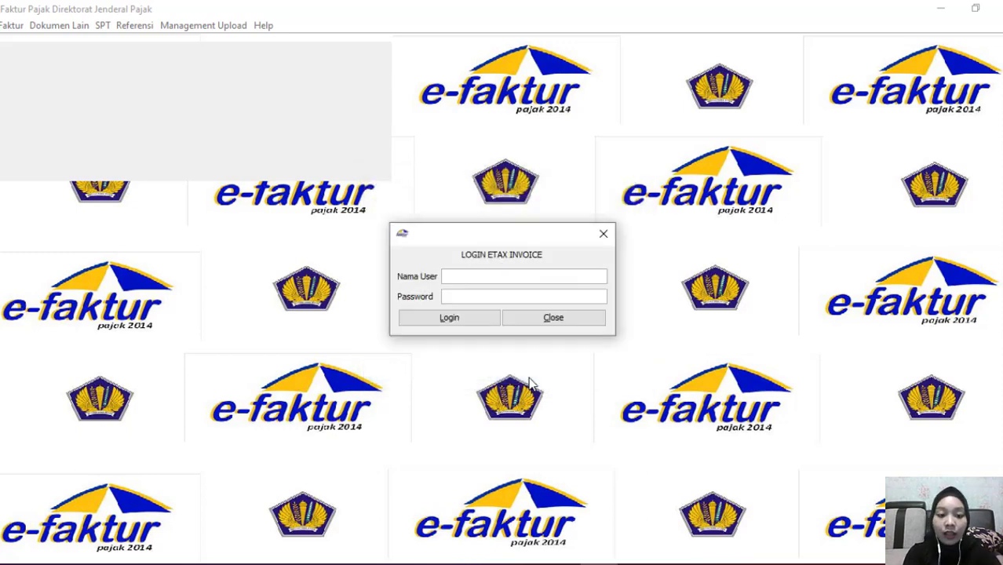
pyautogui.write('Admin')
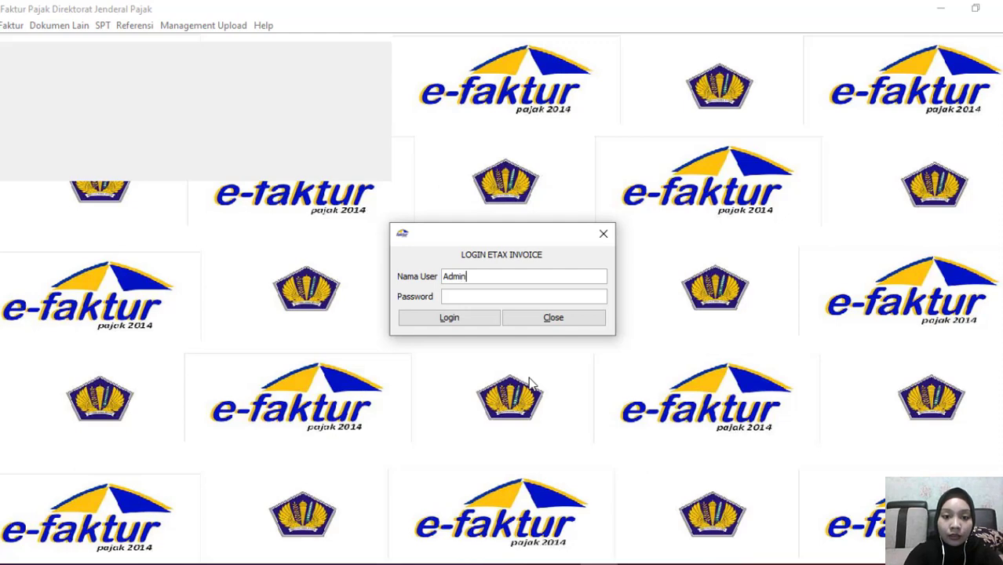
pyautogui.click(512, 294)
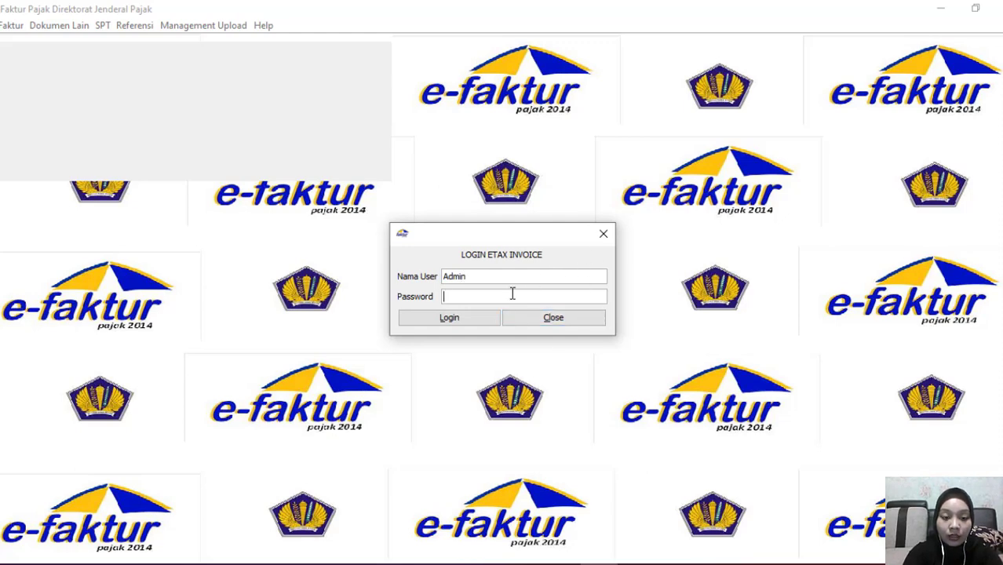
pyautogui.write('123')
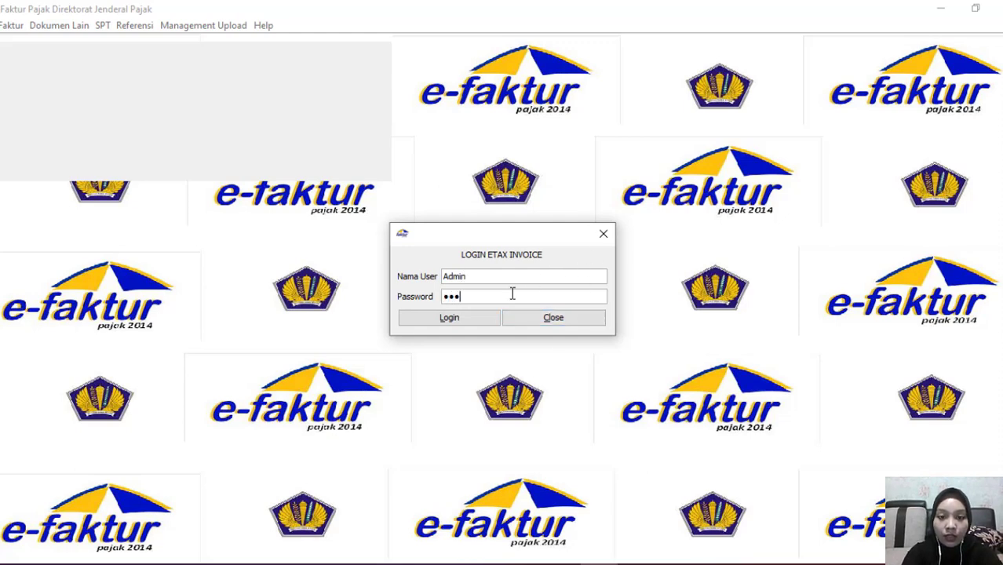
pyautogui.click(449, 319)
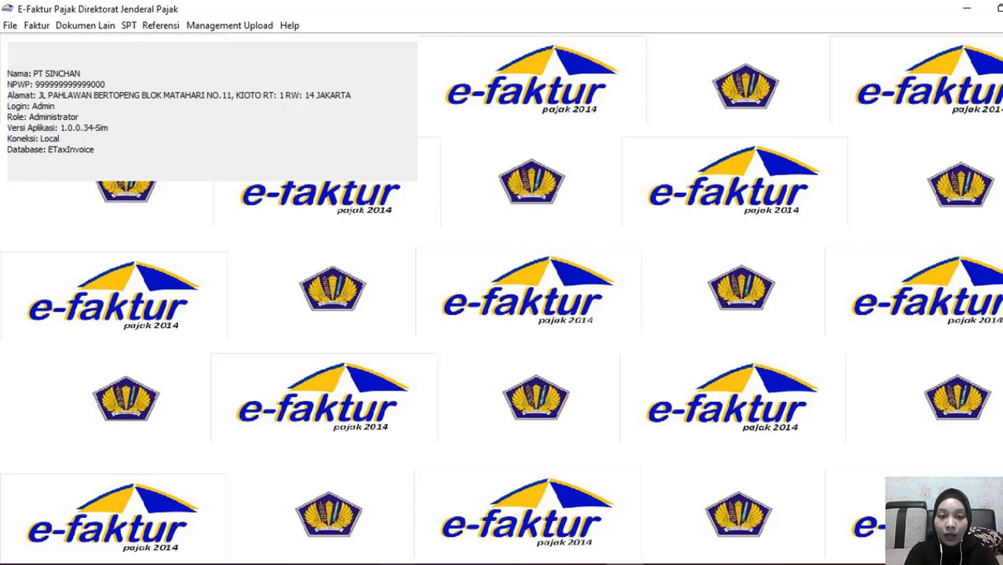
pyautogui.click(395, 564)
pyautogui.click(625, 564)
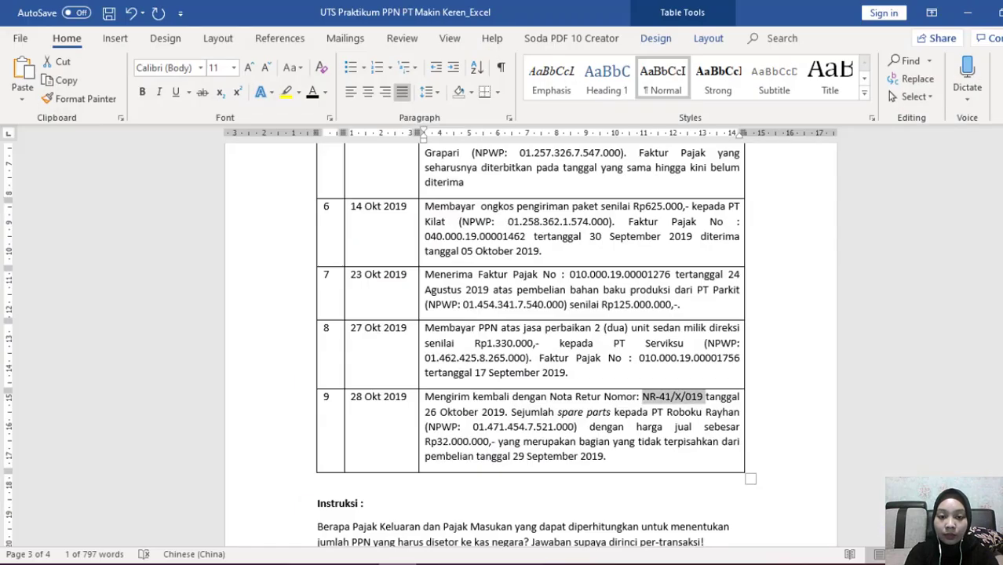
pyautogui.scroll(6, 500, 333)
pyautogui.scroll(20, 501, 333)
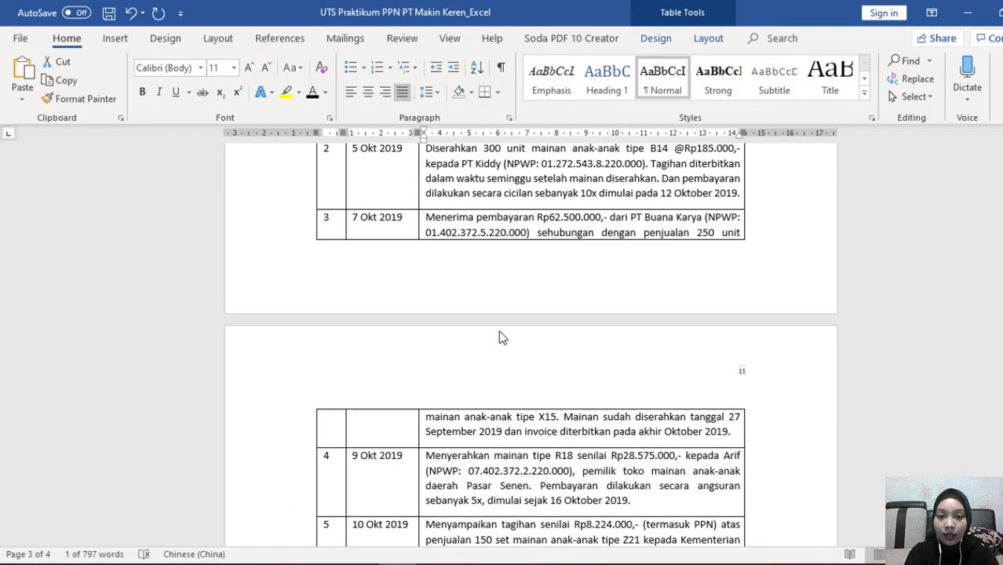
pyautogui.scroll(8, 501, 333)
pyautogui.scroll(2, 501, 333)
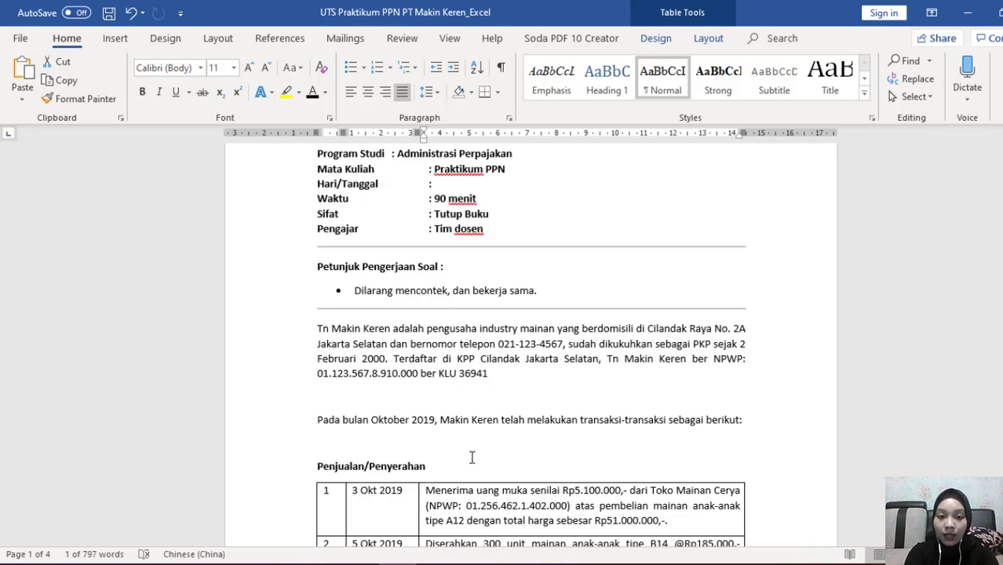
pyautogui.scroll(-5, 471, 457)
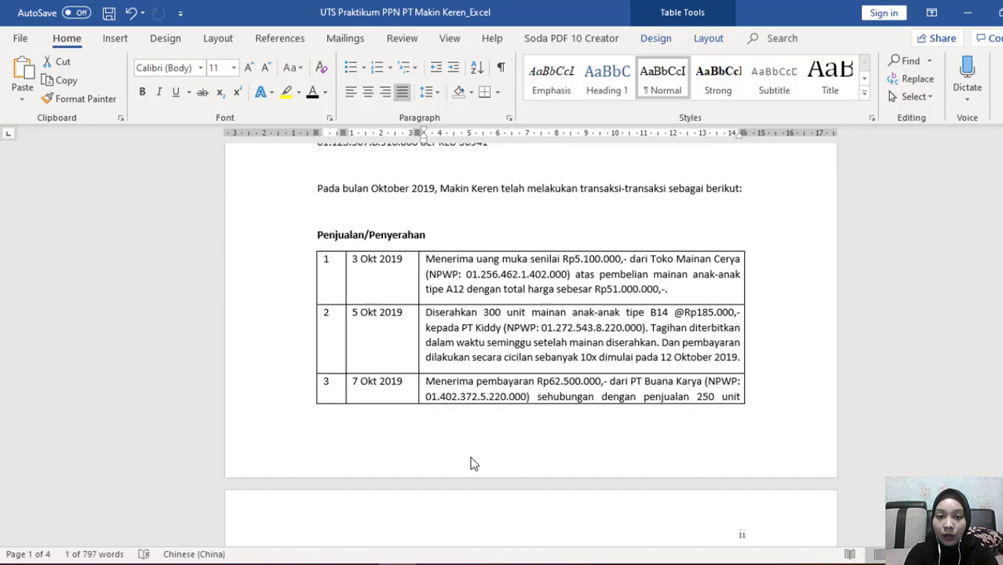
pyautogui.scroll(-8, 472, 460)
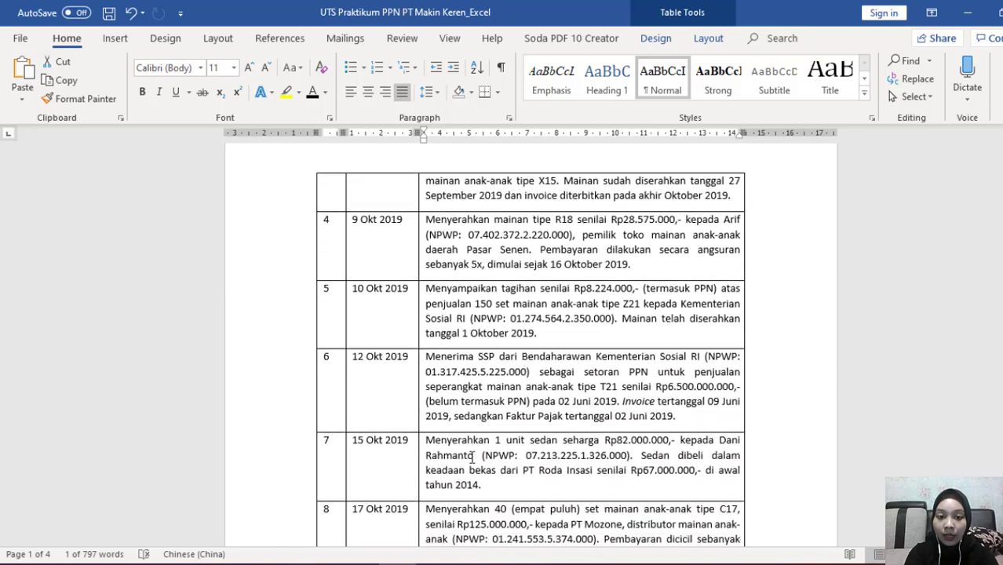
pyautogui.scroll(-9, 471, 455)
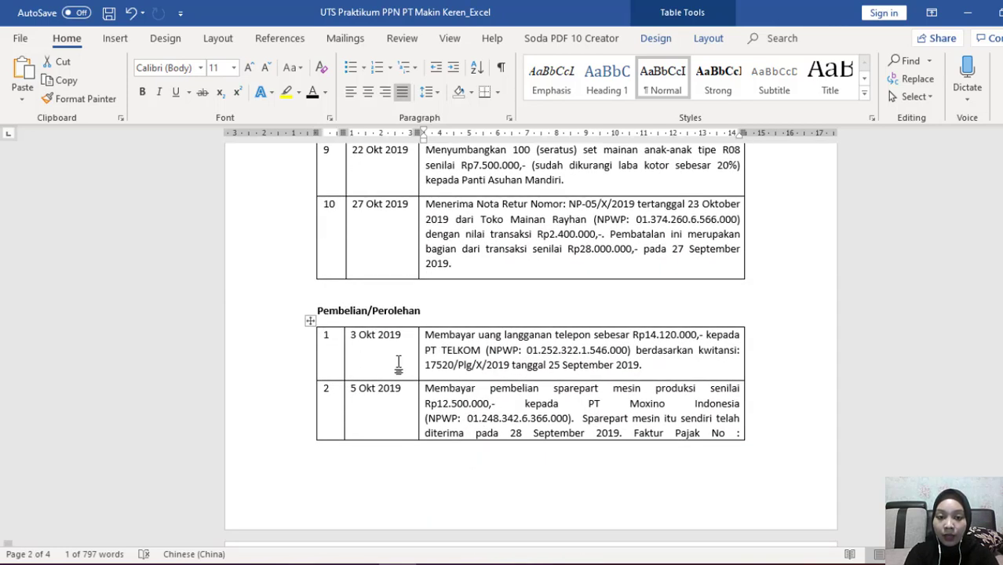
pyautogui.scroll(-9, 475, 459)
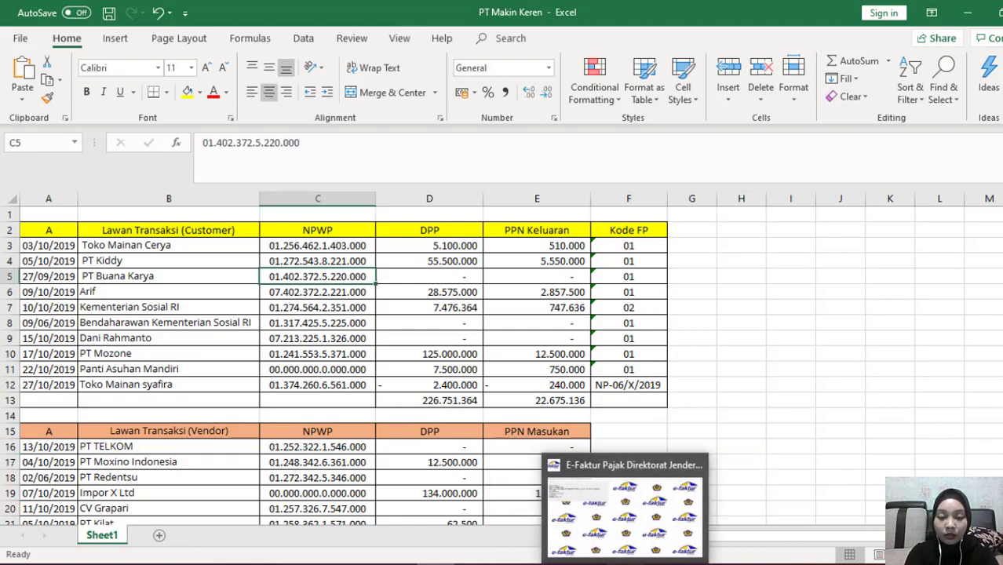
pyautogui.click(612, 511)
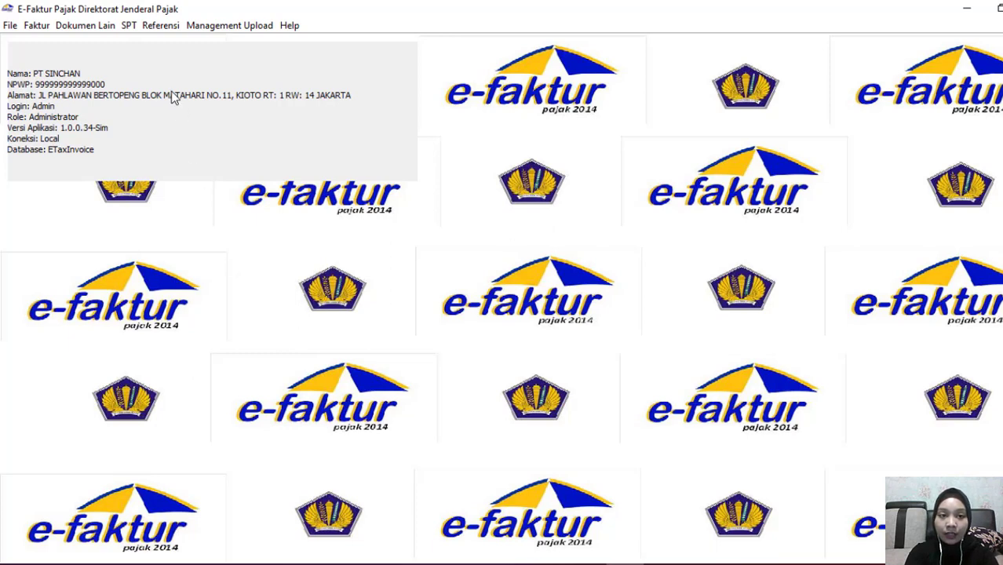
# Open a blank Administrasi Lawan Transaksi entry form, then bring up the PT Makin Keren workbook
pyautogui.click(161, 26)
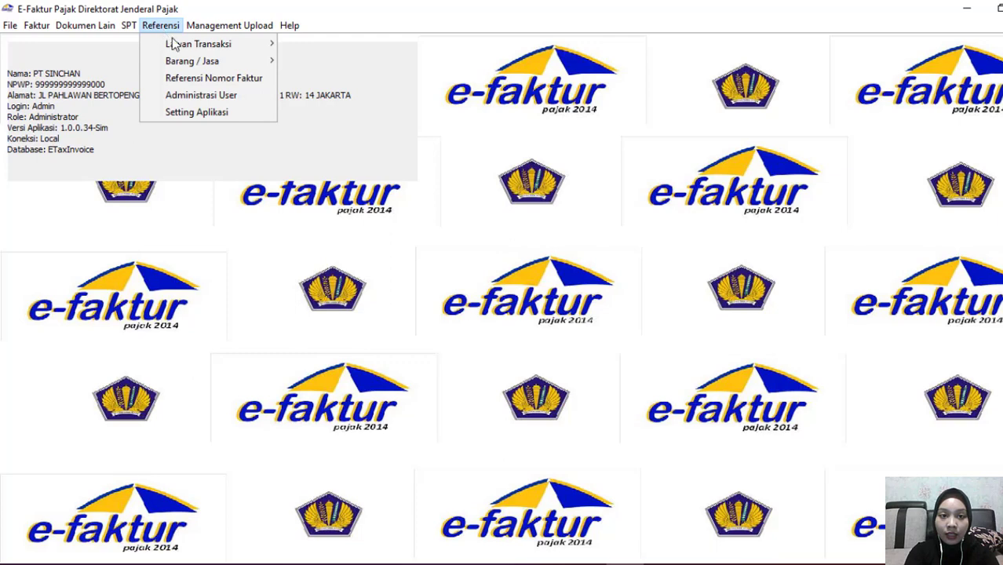
pyautogui.moveTo(178, 48)
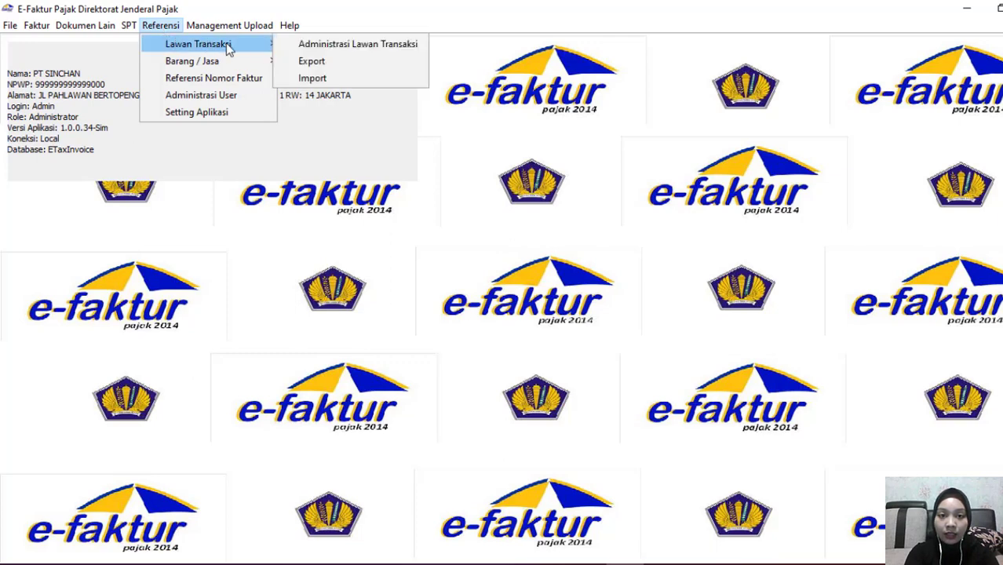
pyautogui.click(292, 49)
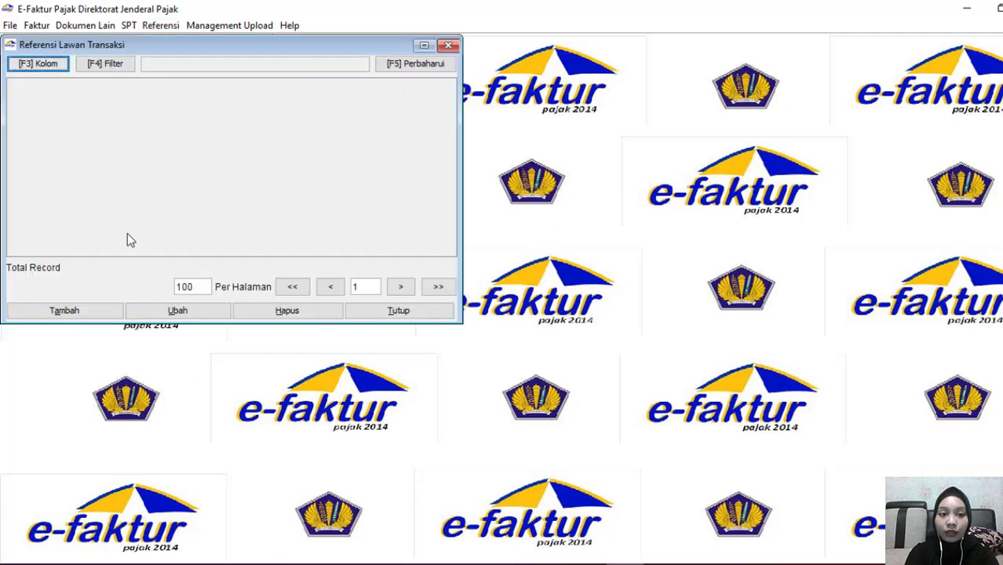
pyautogui.click(66, 311)
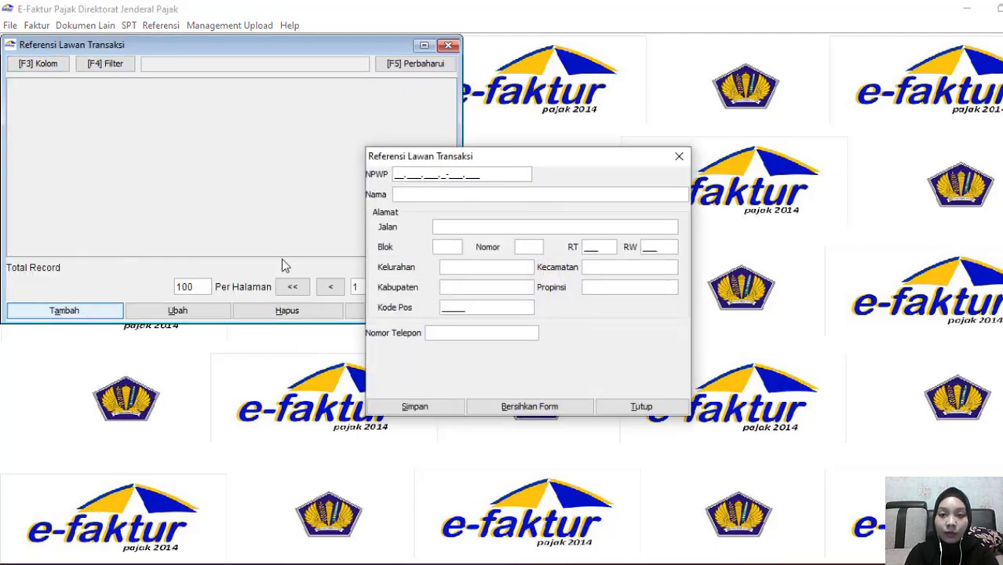
pyautogui.moveTo(435, 564)
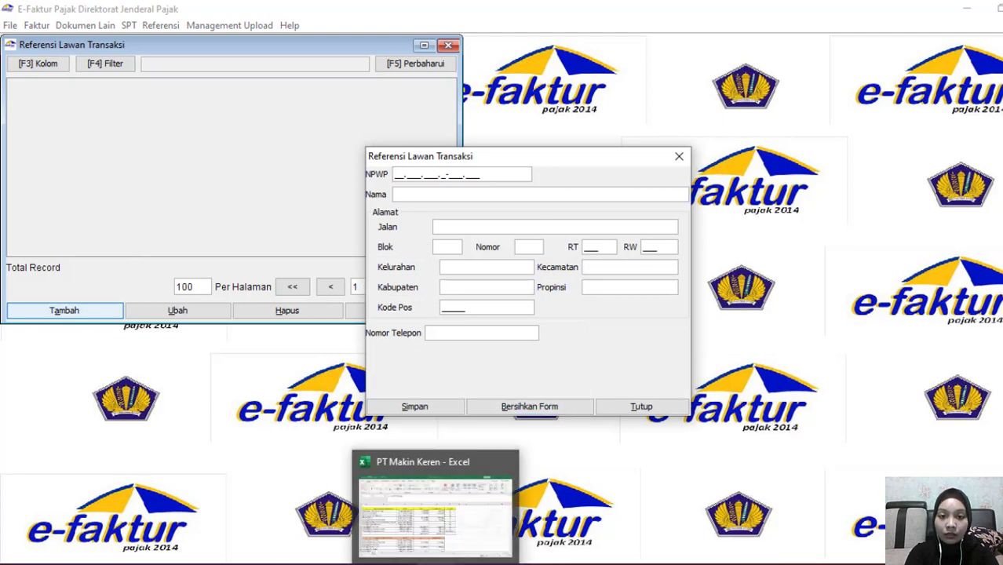
pyautogui.click(435, 514)
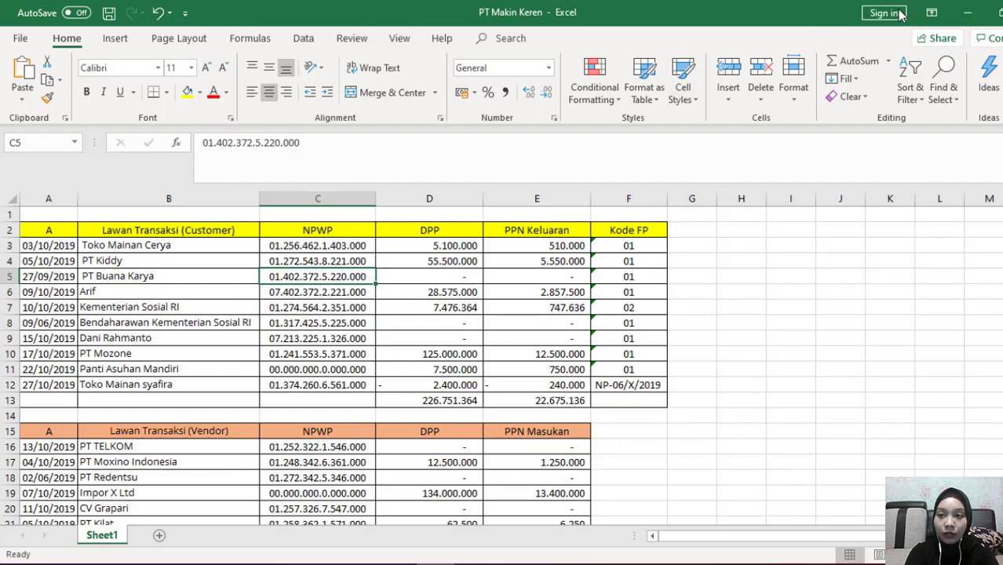
# Restore Excel, dismiss the NPWP tidak lengkap error, and place the counterparty form beside the workbook
pyautogui.click(993, 12)
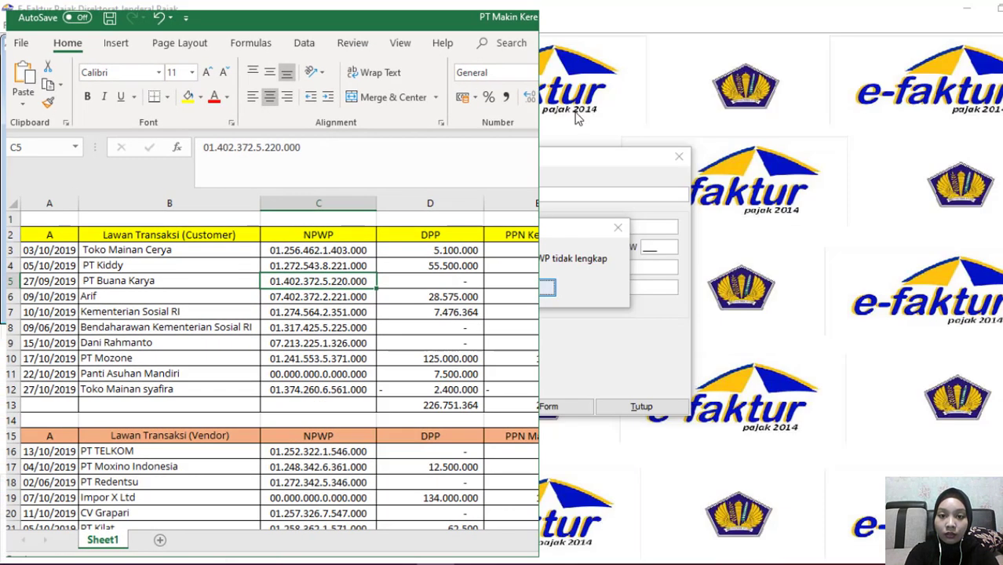
pyautogui.click(566, 168)
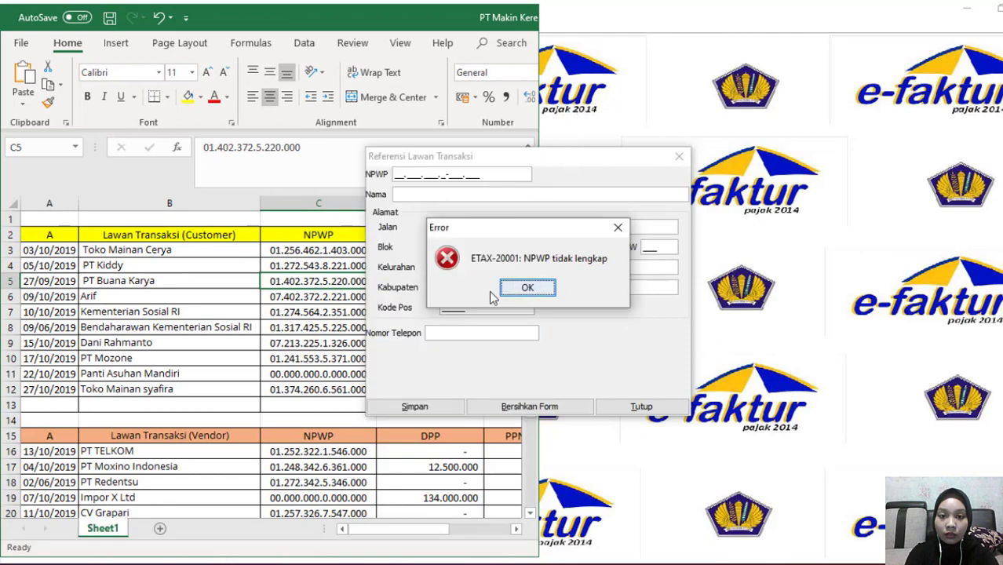
pyautogui.click(514, 292)
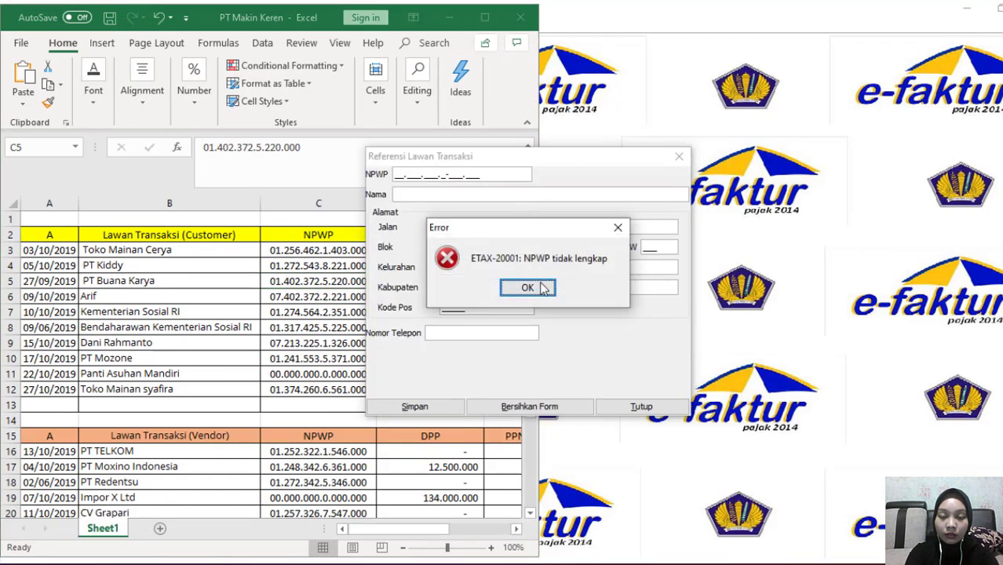
pyautogui.click(527, 288)
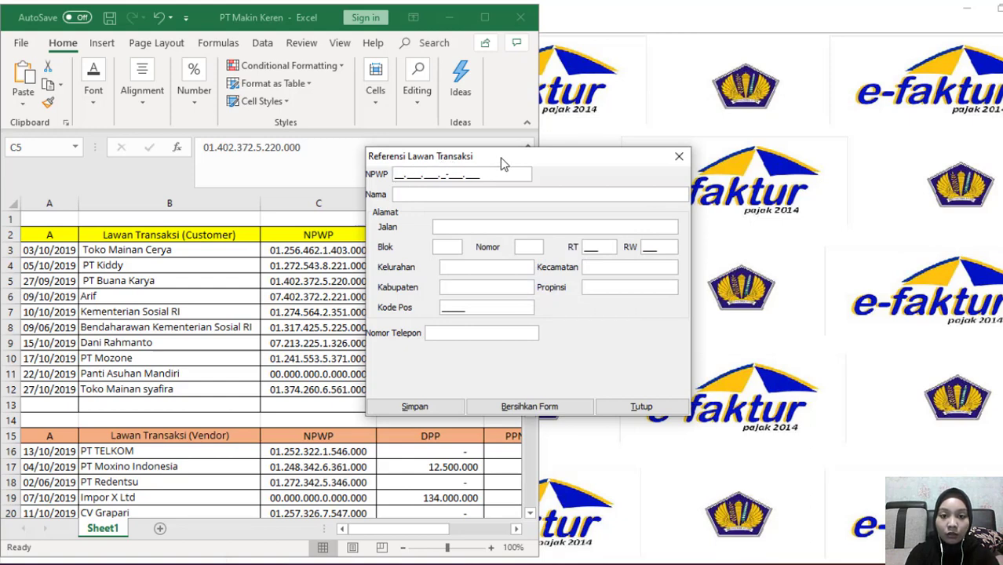
pyautogui.moveTo(500, 158); pyautogui.dragTo(677, 159)
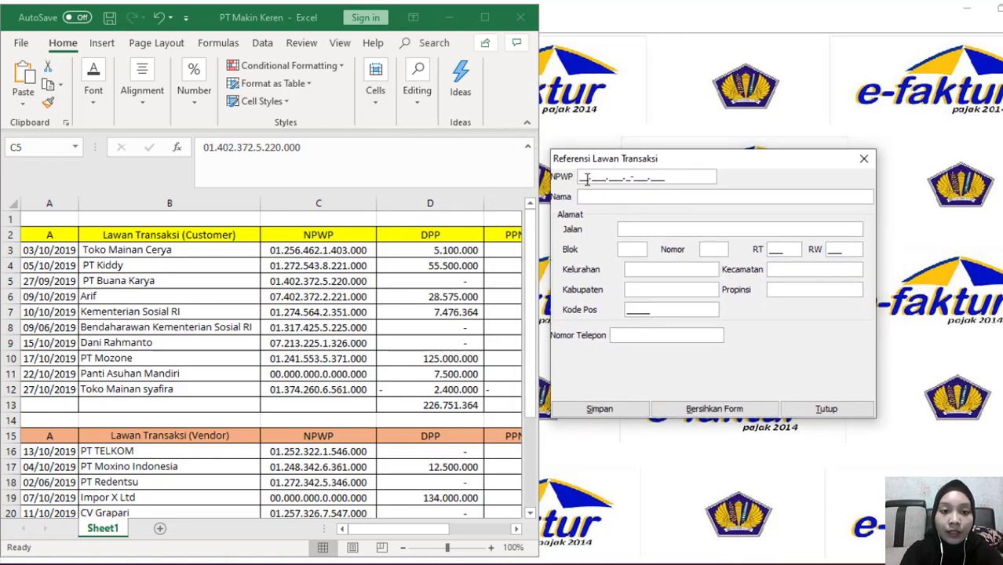
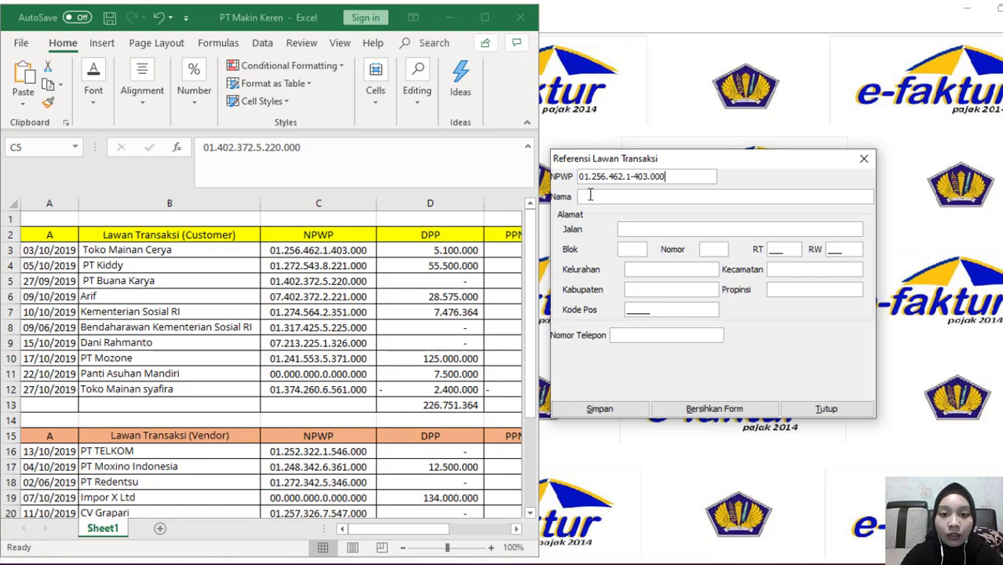
pyautogui.write('T')
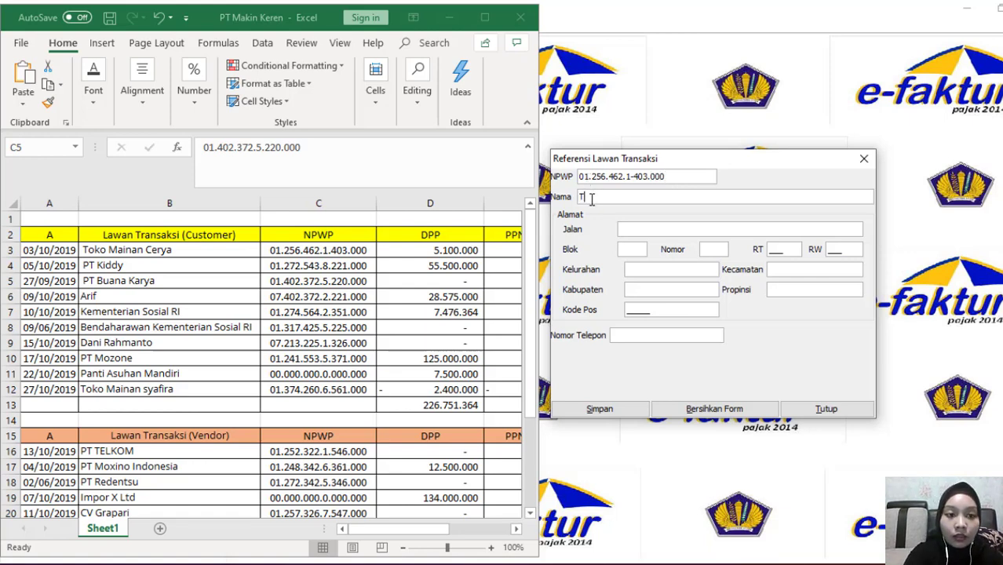
pyautogui.write('oko ')
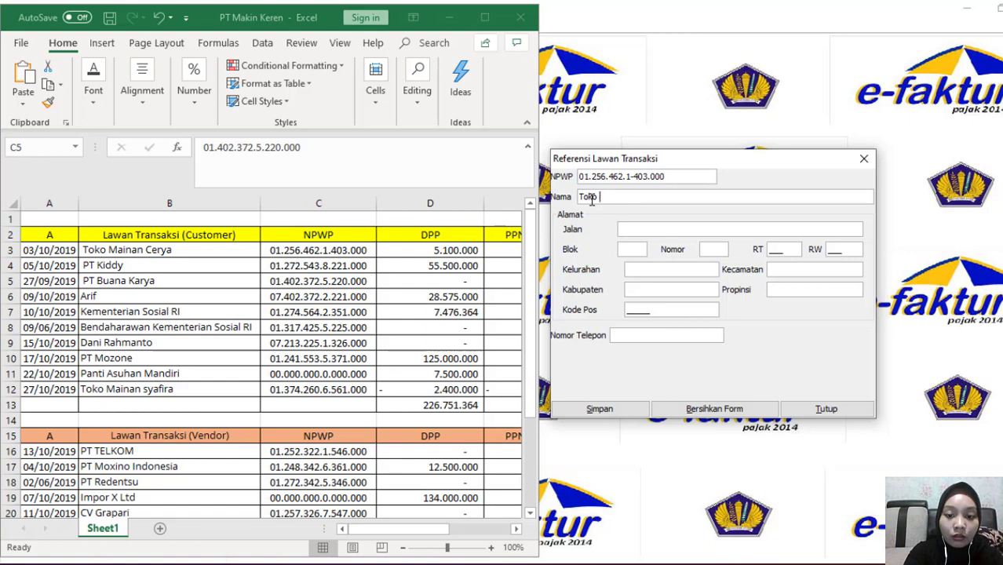
pyautogui.write('Mainan Cerya')
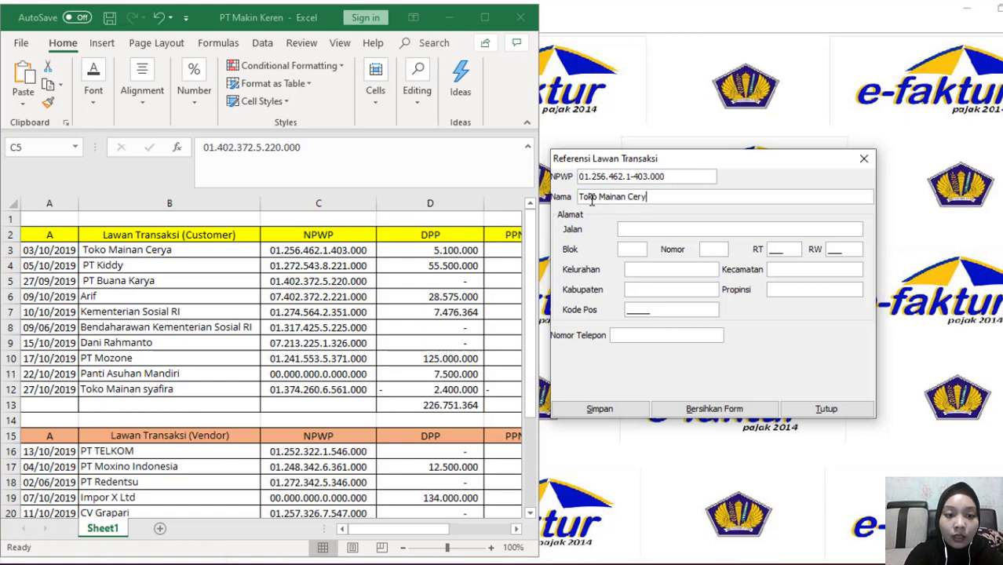
pyautogui.click(639, 225)
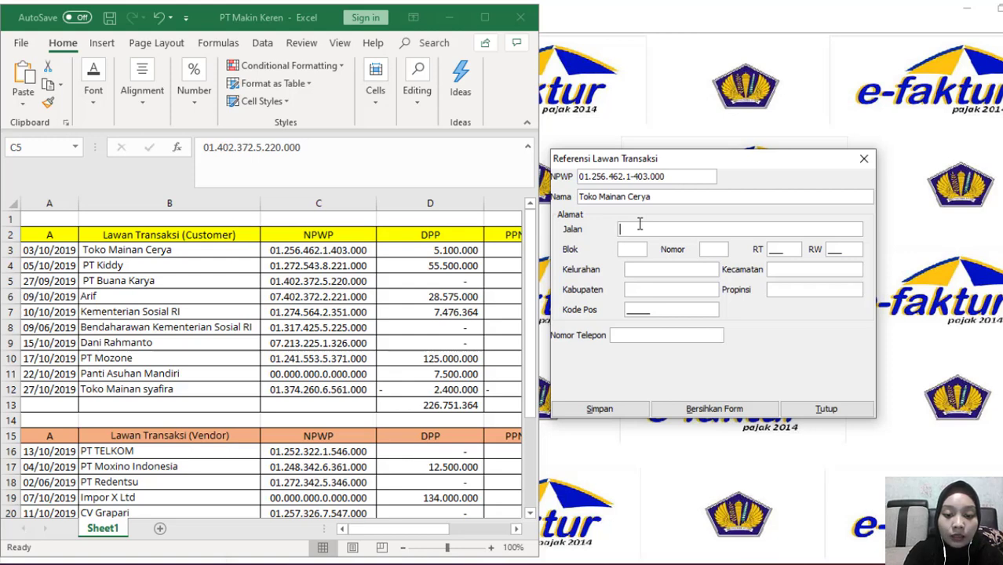
pyautogui.write('Pasifik')
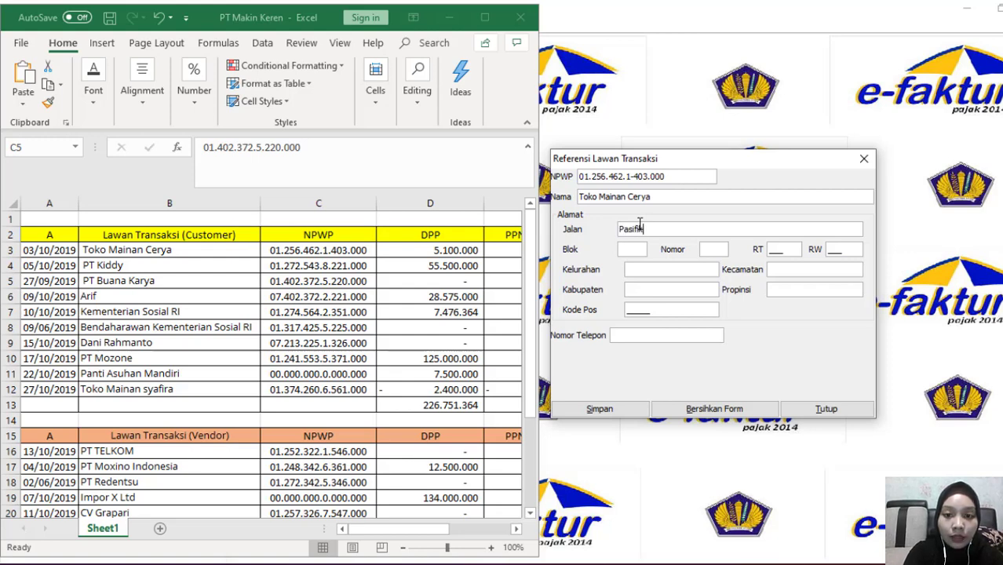
pyautogui.write(' Asia')
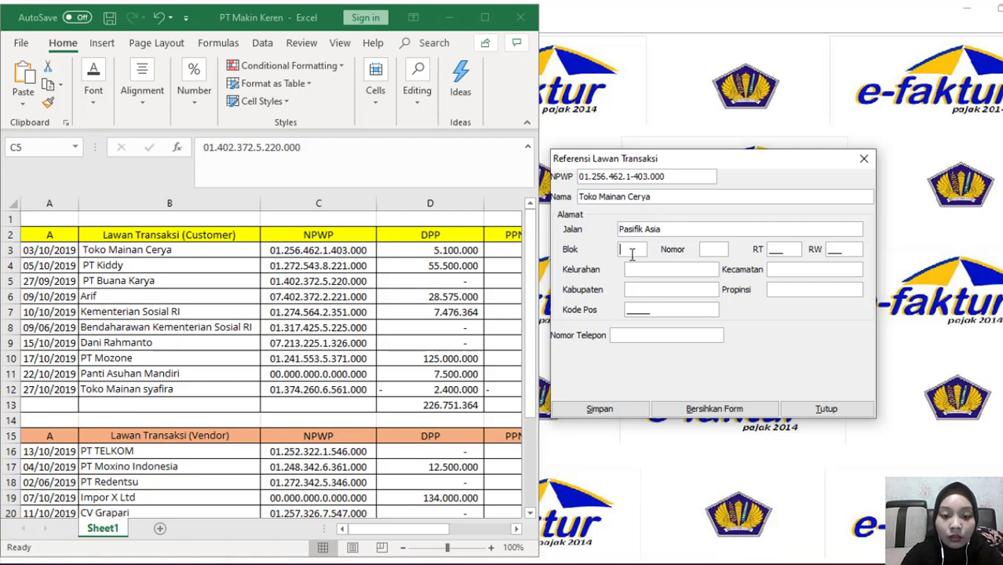
pyautogui.write('B')
pyautogui.click(714, 249)
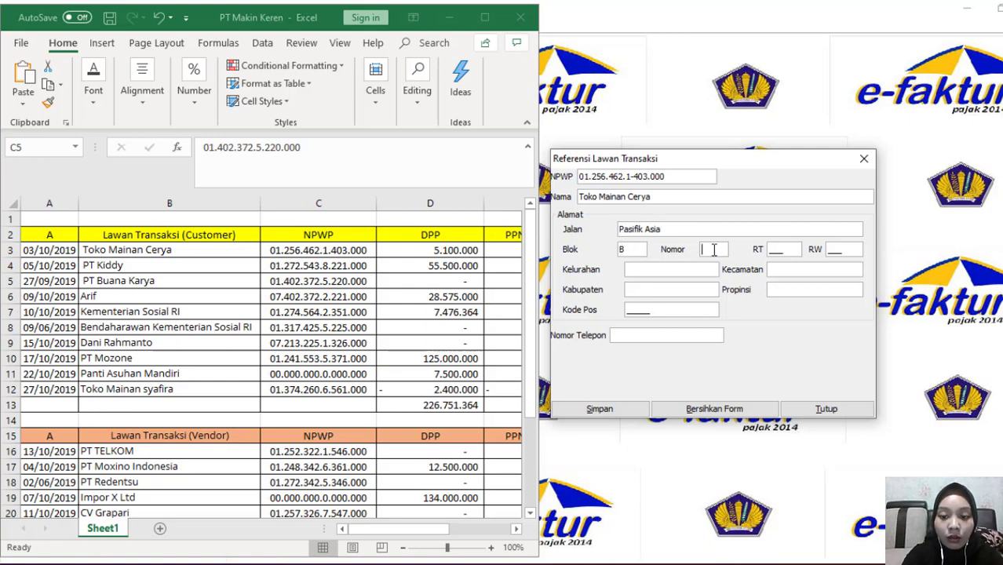
pyautogui.write('101')
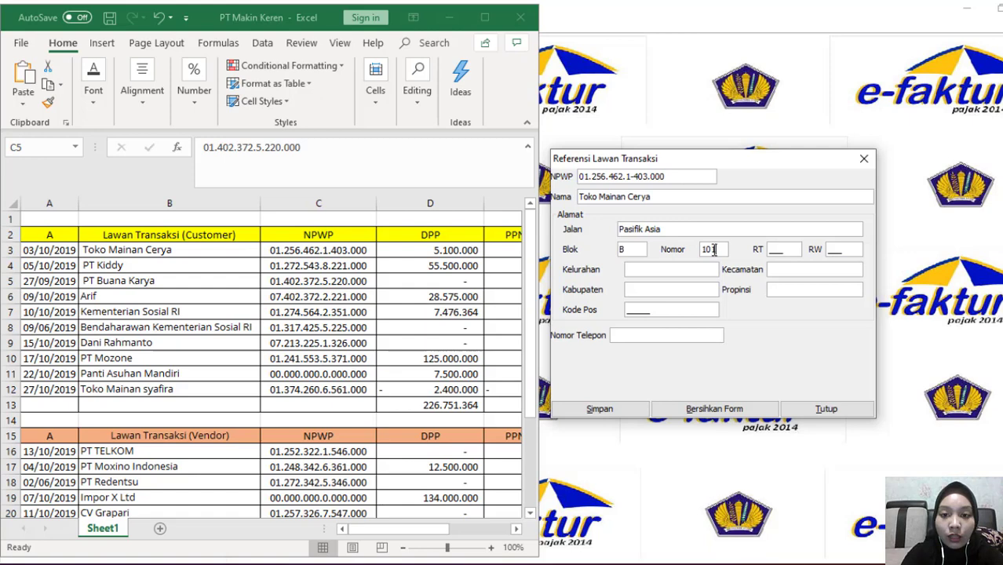
pyautogui.click(773, 252)
pyautogui.write('005')
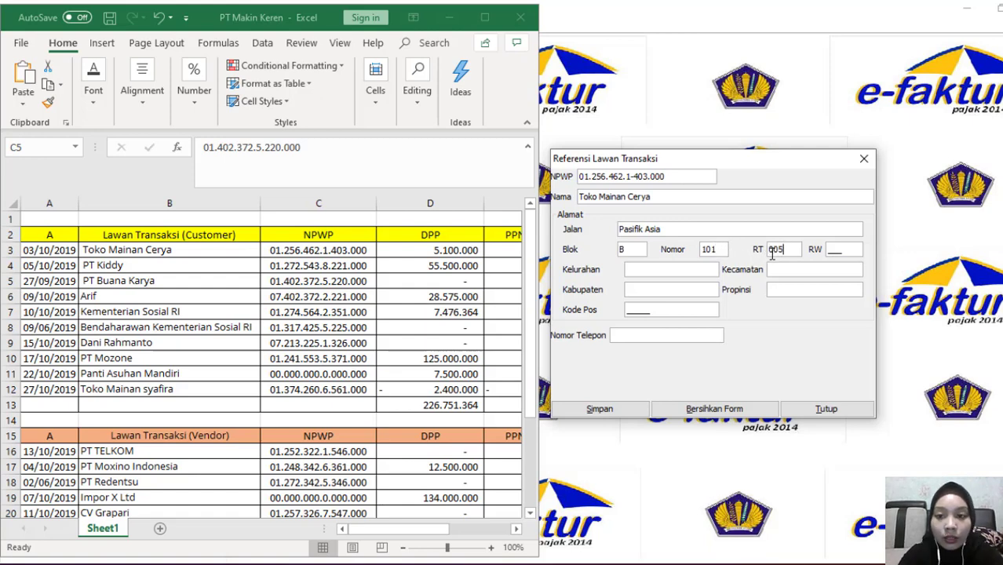
pyautogui.click(830, 249)
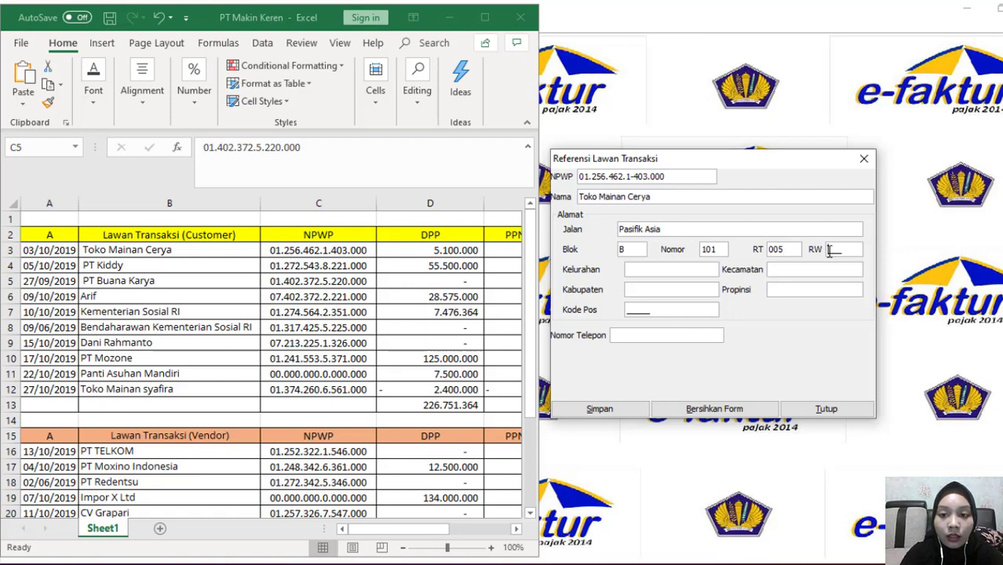
pyautogui.write('002')
pyautogui.press('BackSpace')
pyautogui.write('5')
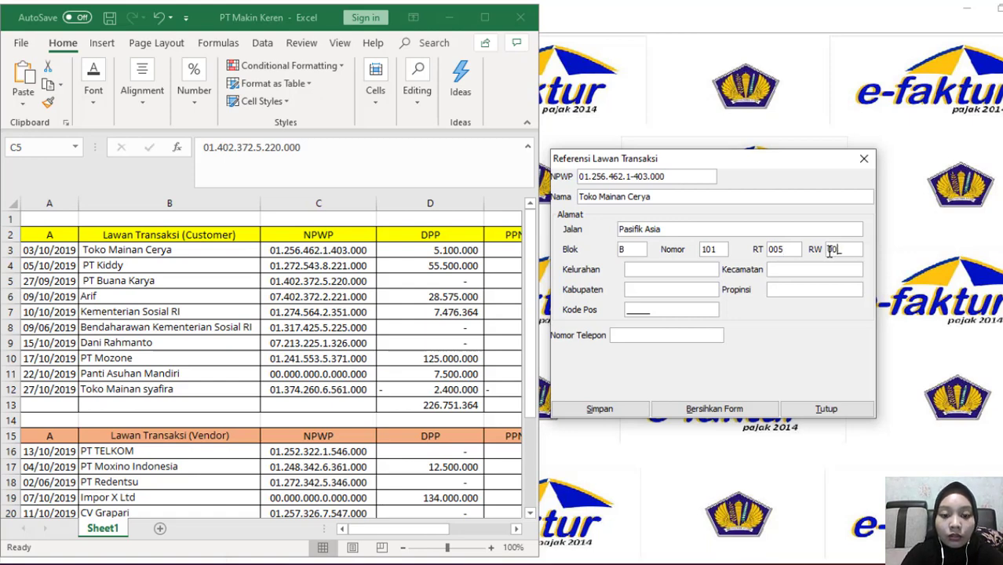
# Fill Kelurahan, Kabupaten and Kecamatan with '-', province Jawa Barat, postal code 23451
pyautogui.click(654, 271)
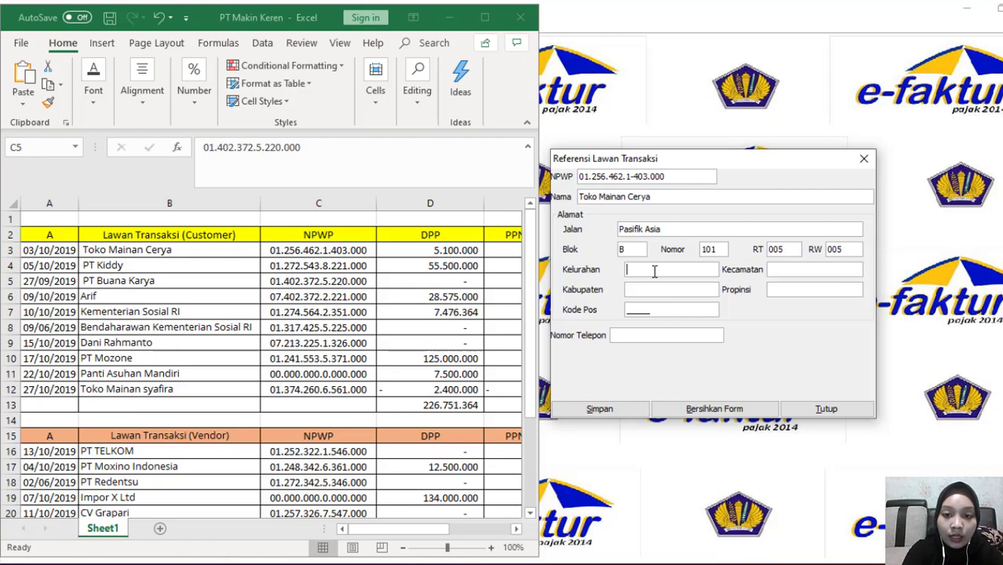
pyautogui.write('--')
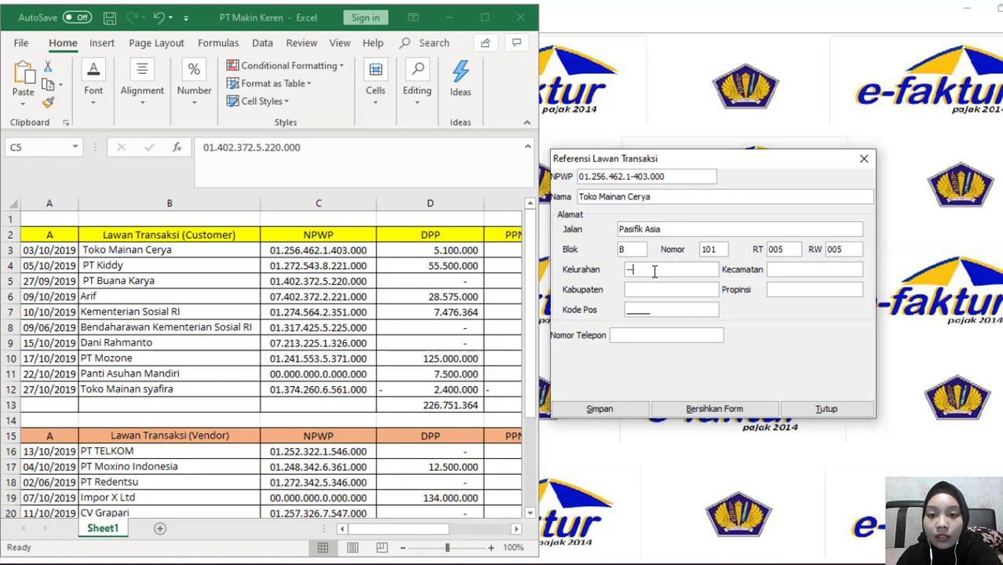
pyautogui.press('BackSpace')
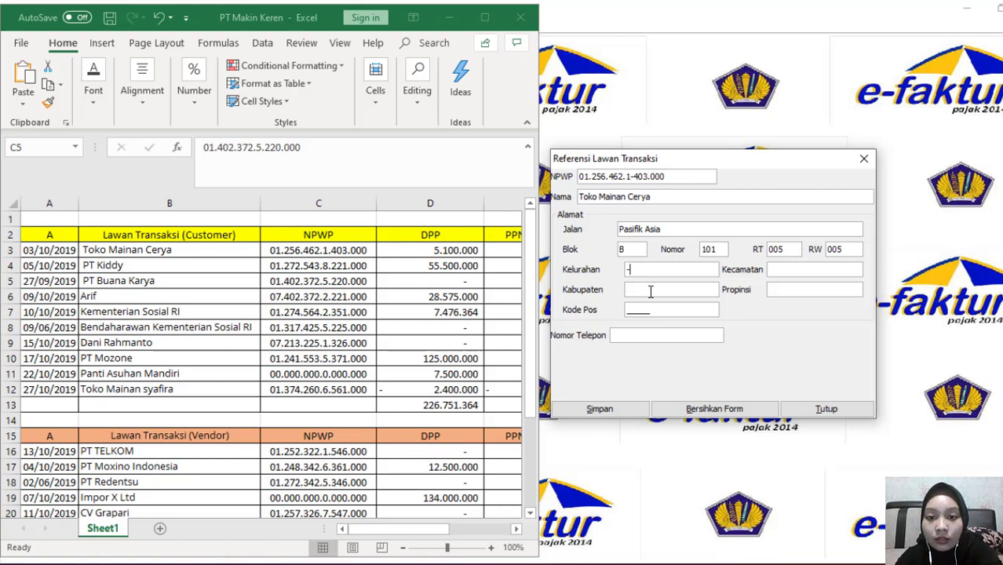
pyautogui.click(650, 291)
pyautogui.write('-')
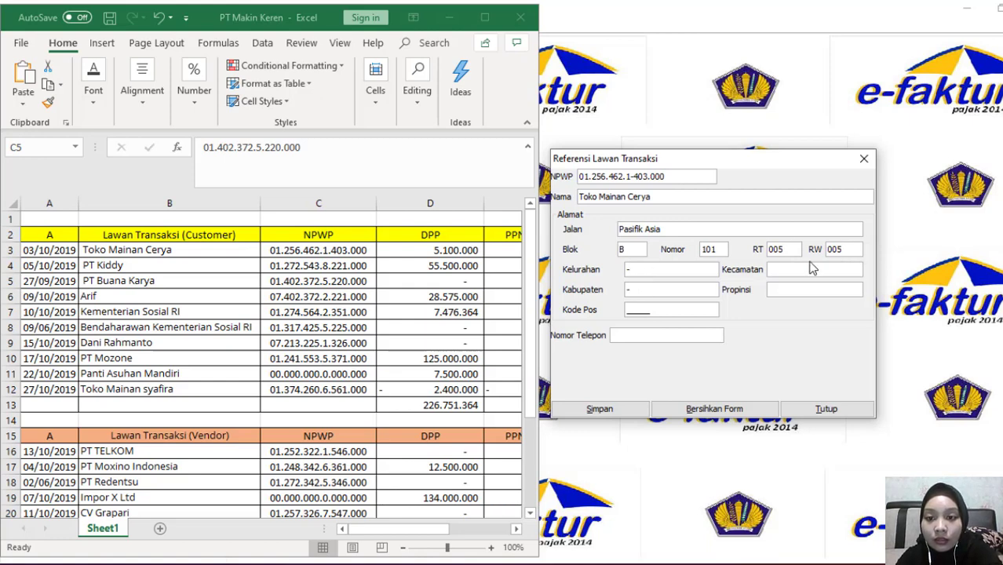
pyautogui.click(788, 267)
pyautogui.write('-')
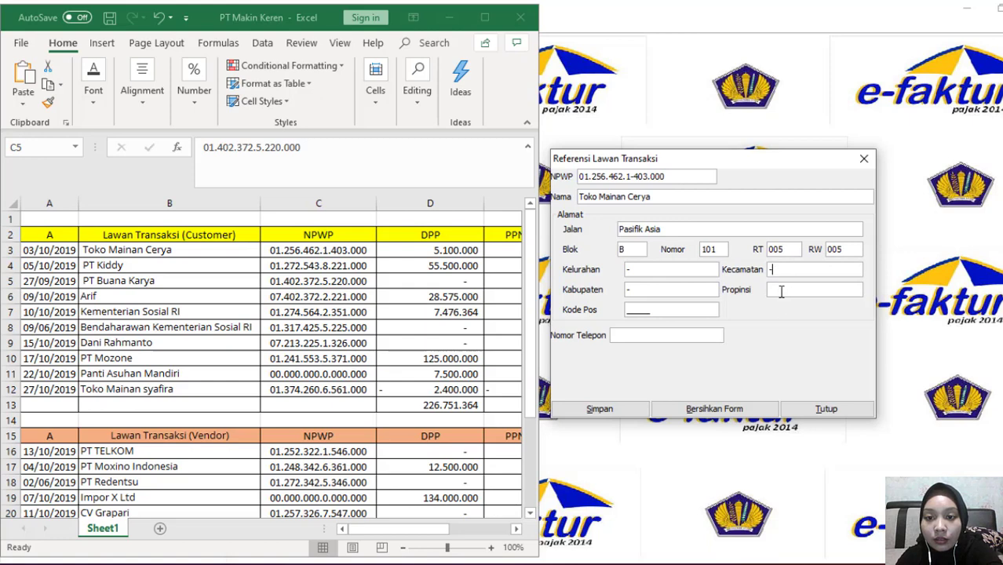
pyautogui.click(782, 291)
pyautogui.write('Jawa Barat')
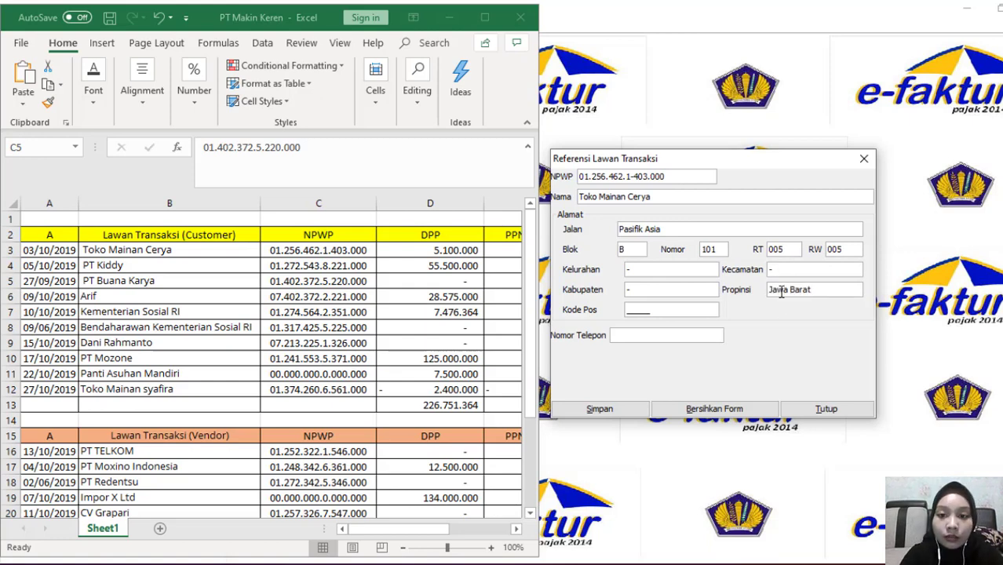
pyautogui.click(626, 311)
pyautogui.write('23451')
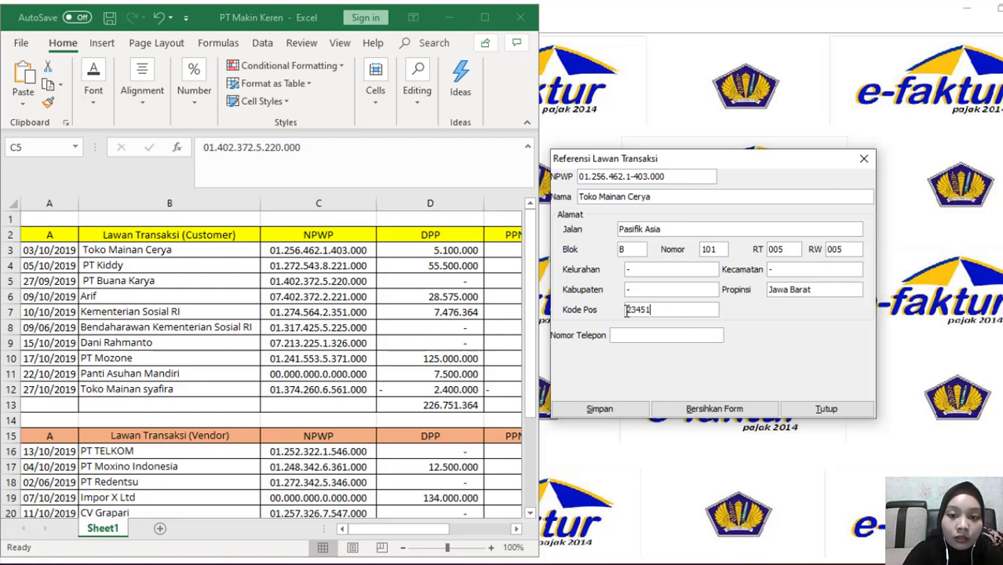
# Enter the counterparty's phone number and save the Toko Mainan Cerya record
pyautogui.click(631, 339)
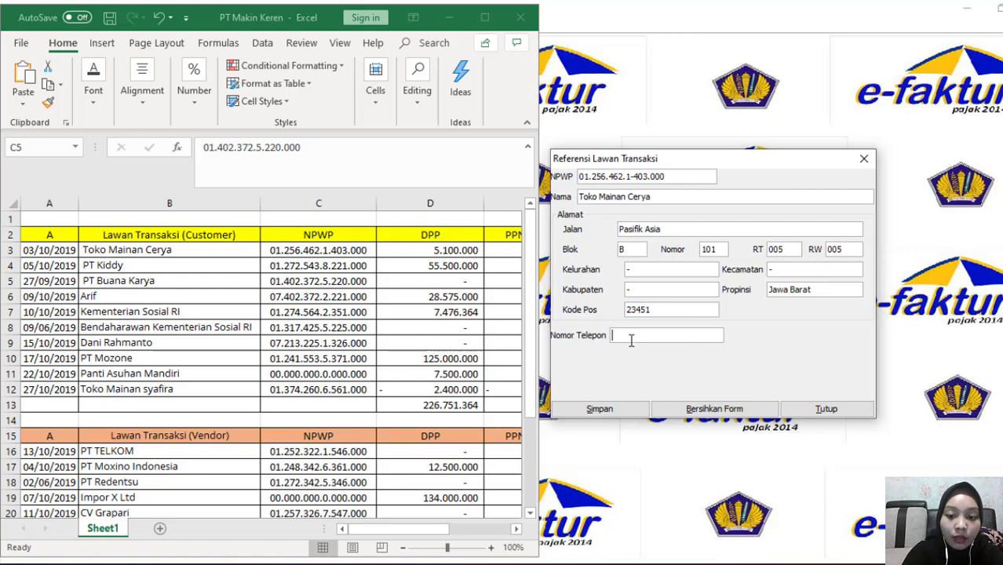
pyautogui.write('002')
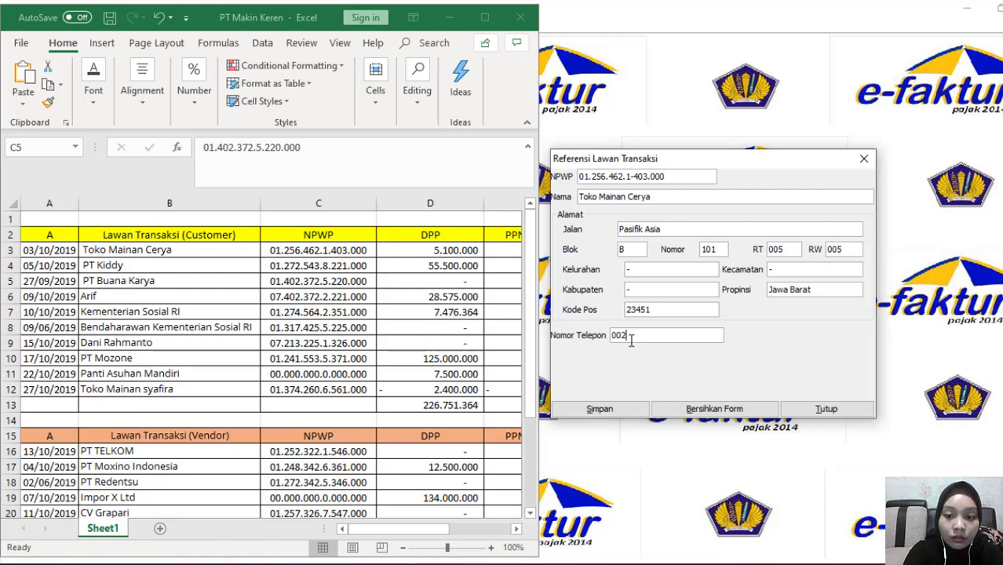
pyautogui.press('BackSpace')
pyautogui.write('21')
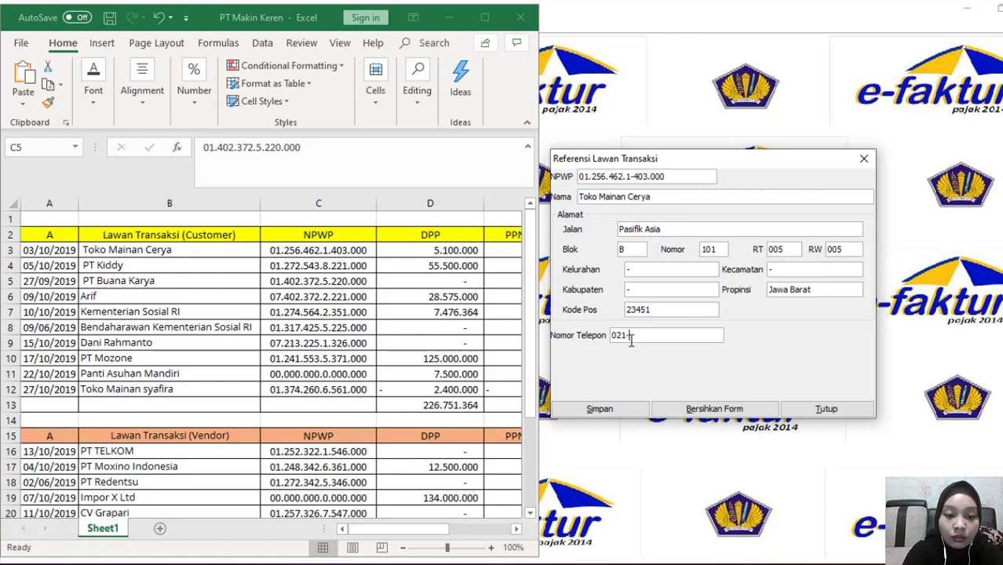
pyautogui.write('-452')
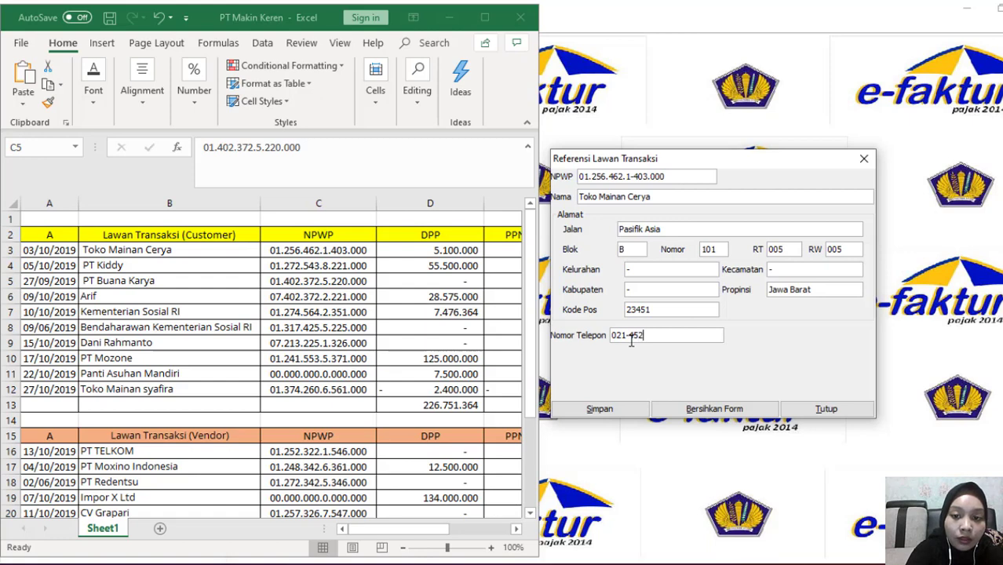
pyautogui.write('33')
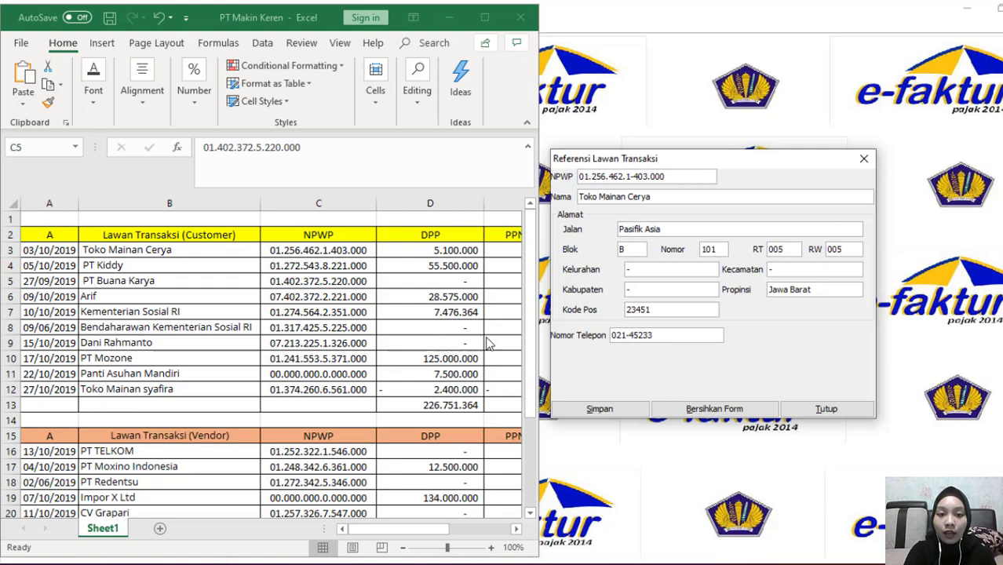
pyautogui.scroll(-1, 487, 344)
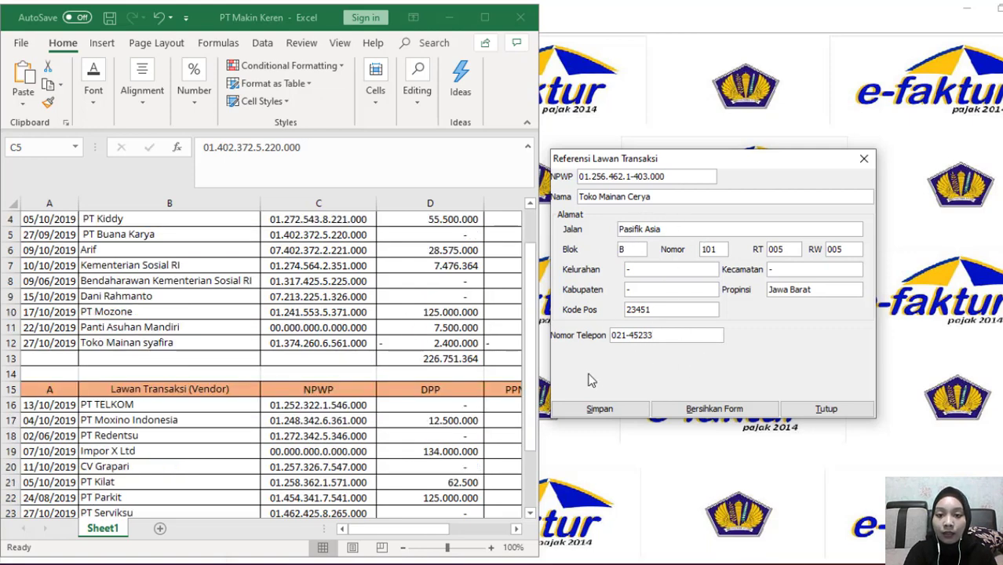
pyautogui.click(601, 414)
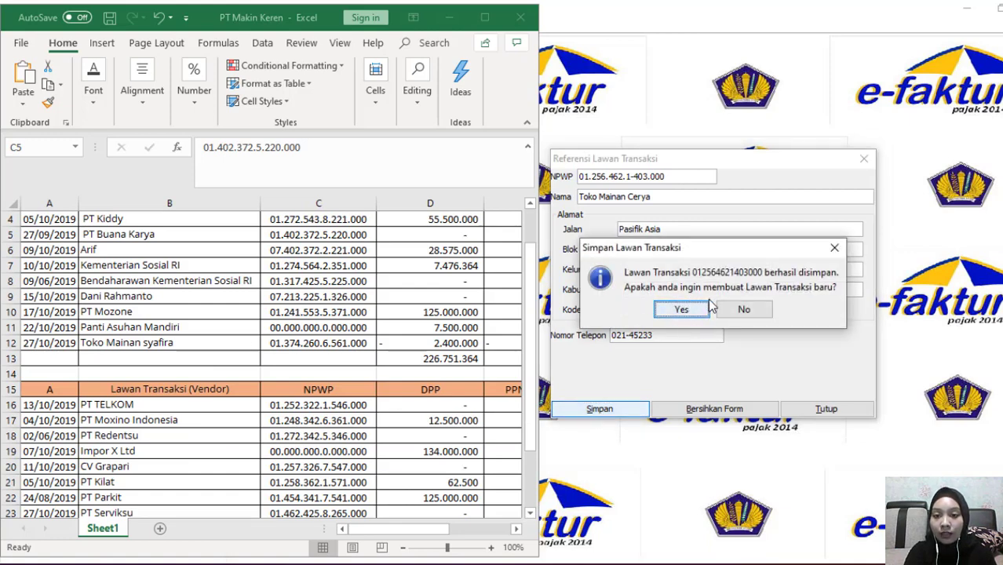
# Start a new counterparty with its NPWP, name PT Kiddy copied from the sheet, street Belimbing
pyautogui.click(682, 311)
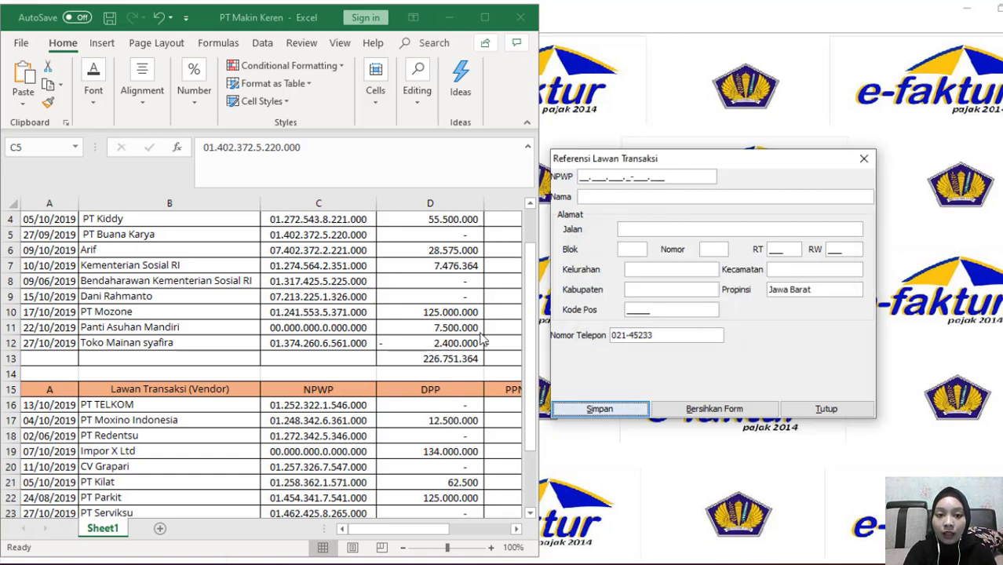
pyautogui.scroll(1, 487, 441)
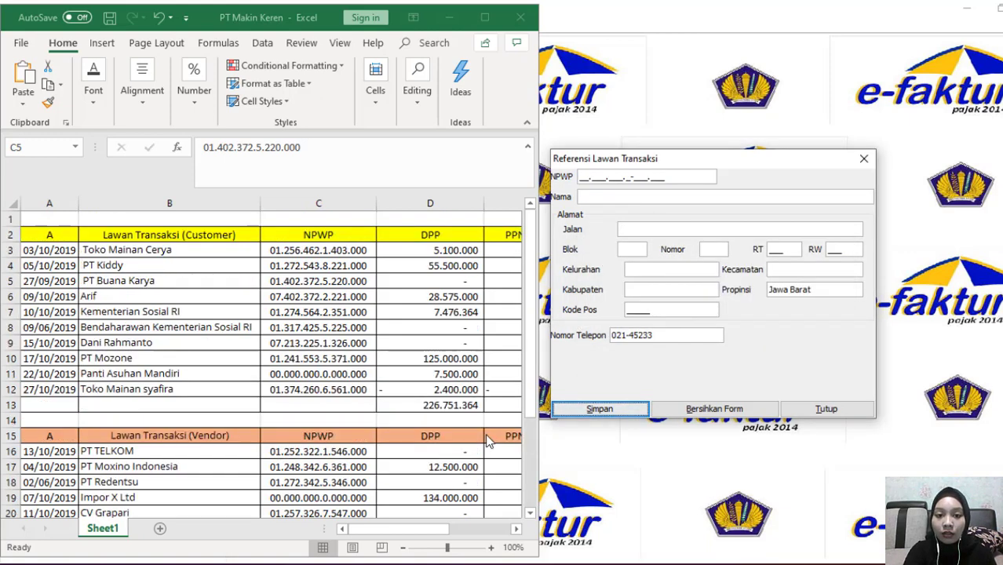
pyautogui.click(581, 179)
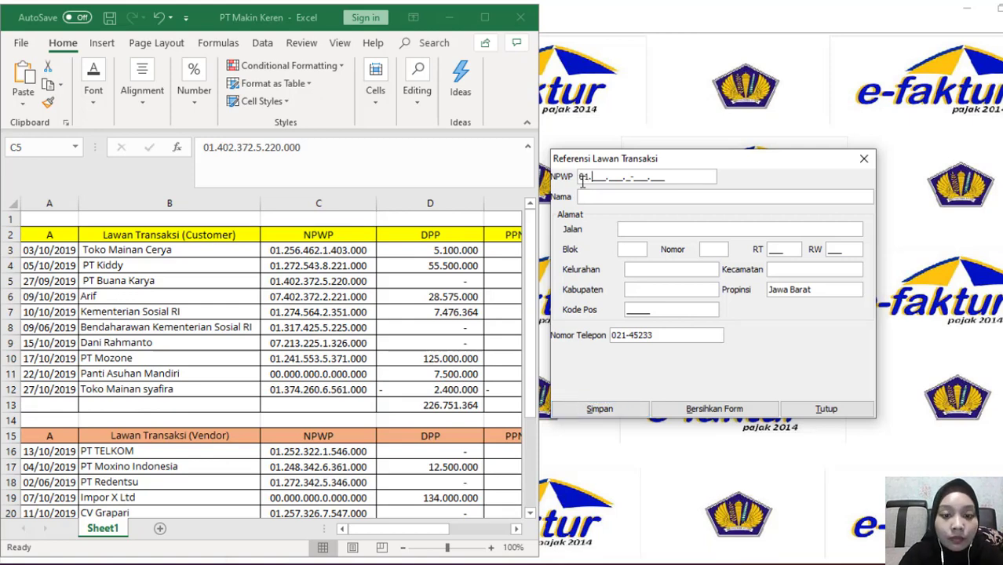
pyautogui.click(206, 265)
pyautogui.hotkey('ctrl', 'c')
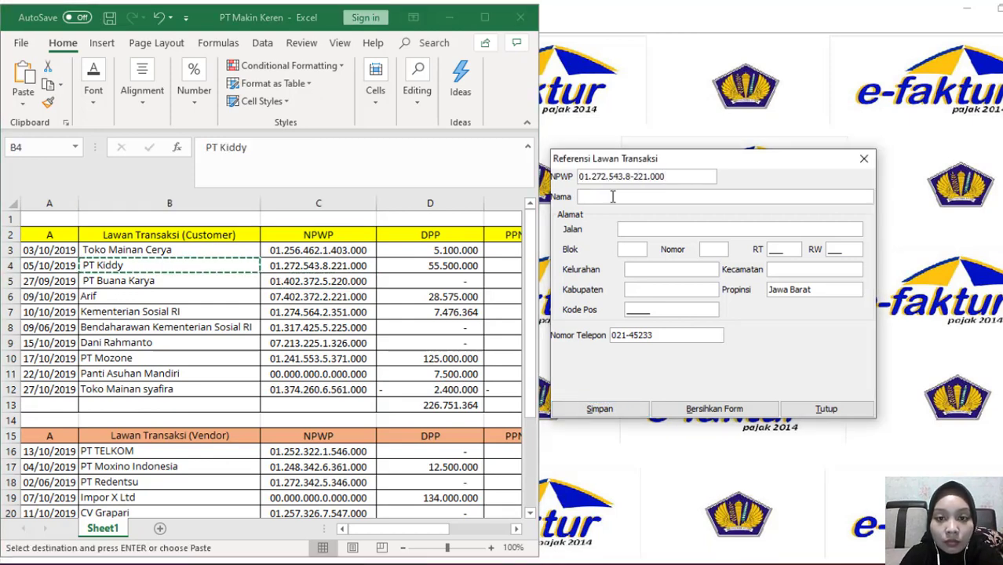
pyautogui.click(613, 197)
pyautogui.hotkey('ctrl', 'v')
pyautogui.click(645, 230)
pyautogui.write('Belimbing')
# Complete PT Kiddy with Blok A, No. 02, RW 001, postcode 82734, Kecamatan '-', and save
pyautogui.click(624, 248)
pyautogui.write('A')
pyautogui.click(714, 249)
pyautogui.write('02')
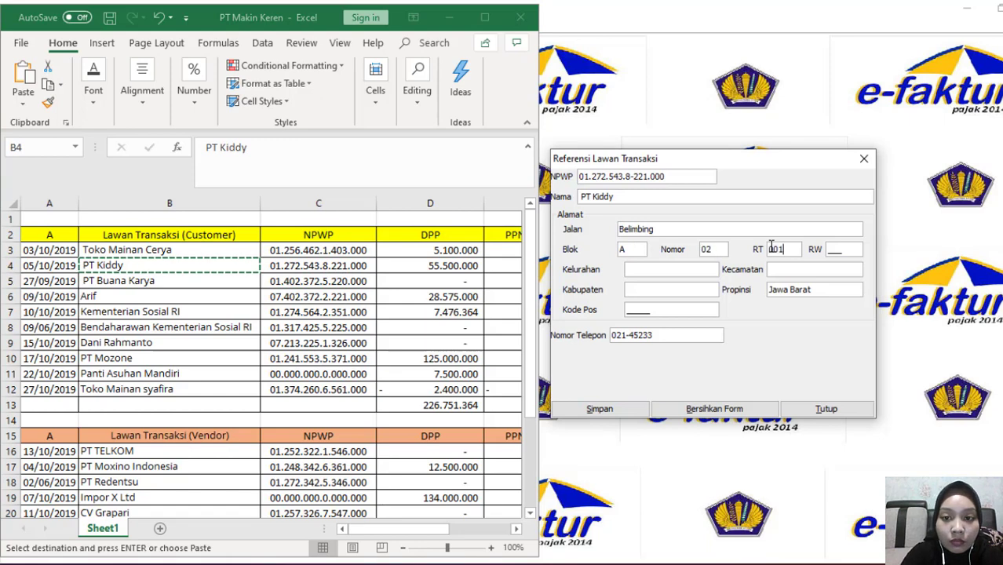
pyautogui.click(834, 249)
pyautogui.write('001')
pyautogui.click(686, 268)
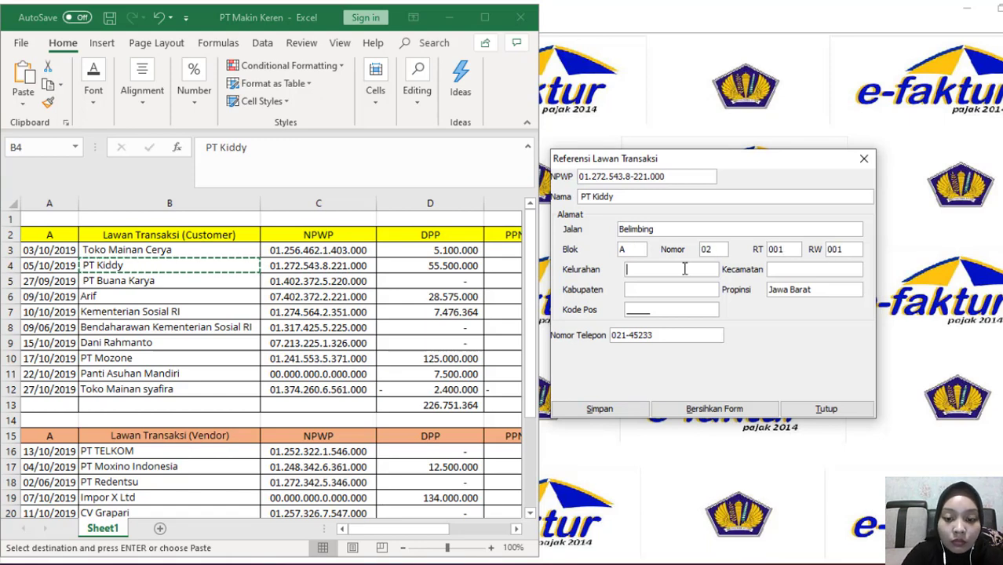
pyautogui.click(630, 313)
pyautogui.write('82734')
pyautogui.click(791, 269)
pyautogui.write('-')
pyautogui.click(600, 409)
# Start another counterparty with its NPWP, name copied from cell B6, street Suka Jaya
pyautogui.click(697, 309)
pyautogui.click(582, 177)
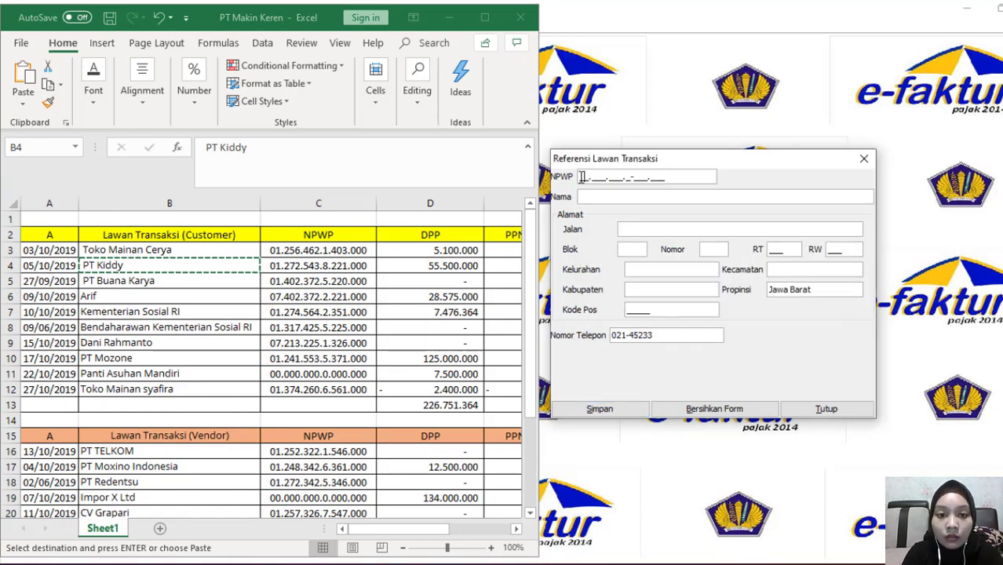
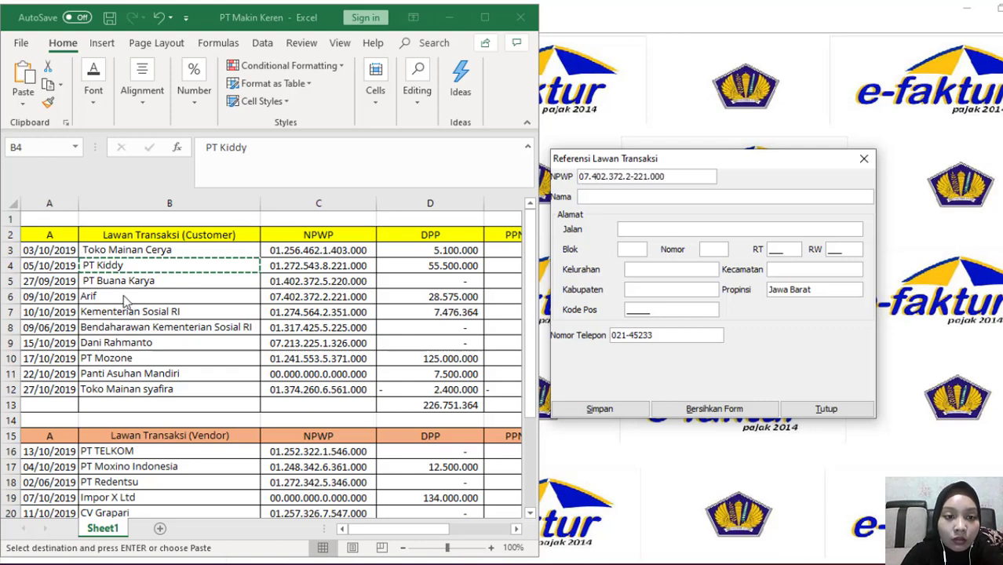
pyautogui.click(123, 294)
pyautogui.hotkey('ctrl', 'c')
pyautogui.click(613, 197)
pyautogui.hotkey('ctrl', 'v')
pyautogui.click(646, 227)
pyautogui.write('Suka Jaya')
pyautogui.click(620, 251)
pyautogui.write('C')
pyautogui.click(716, 250)
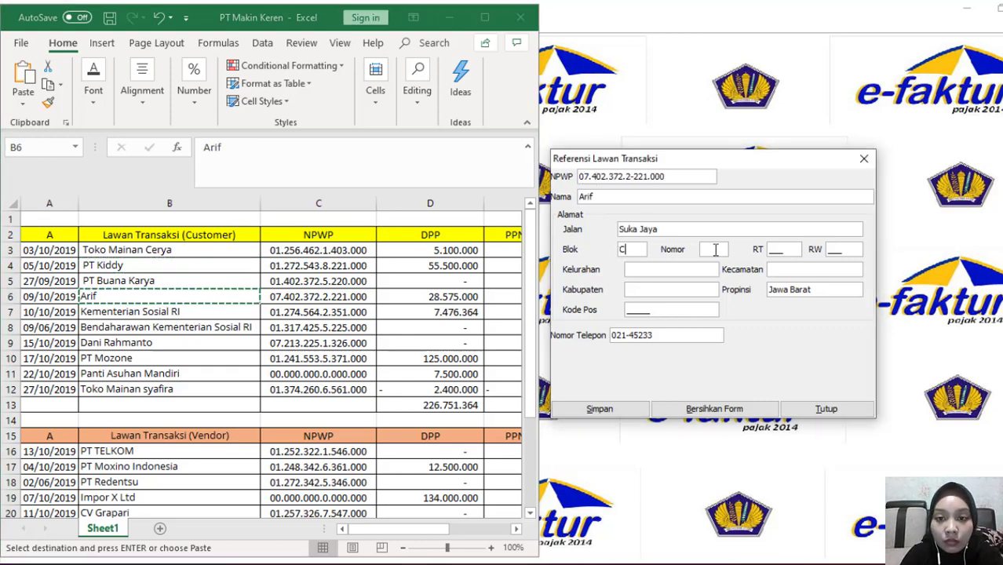
pyautogui.write('4')
pyautogui.click(768, 250)
pyautogui.write('029')
pyautogui.click(830, 252)
pyautogui.write('000')
pyautogui.click(654, 273)
pyautogui.write('-')
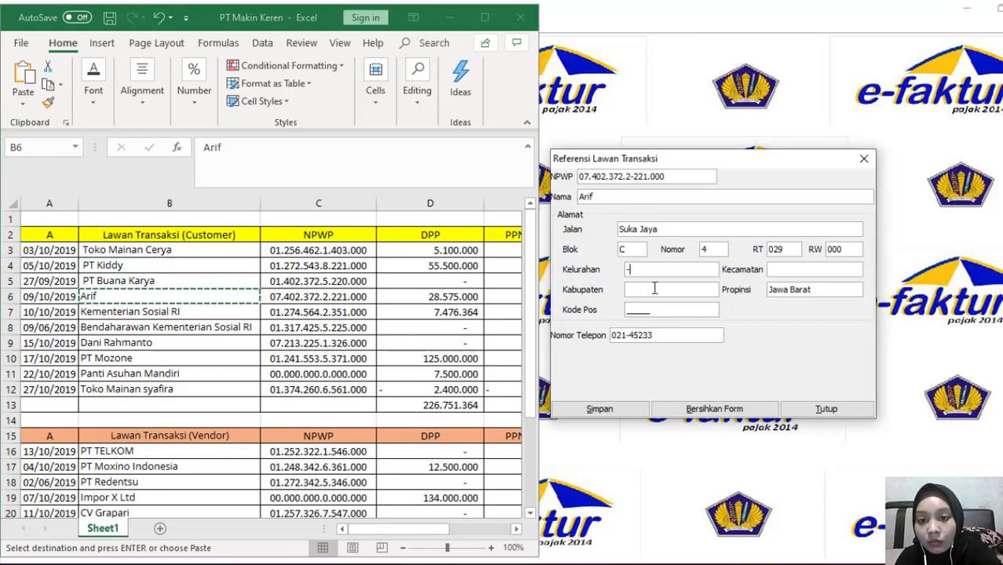
pyautogui.click(655, 288)
pyautogui.write('-')
pyautogui.click(631, 311)
pyautogui.write('43424')
pyautogui.click(776, 269)
pyautogui.click(600, 409)
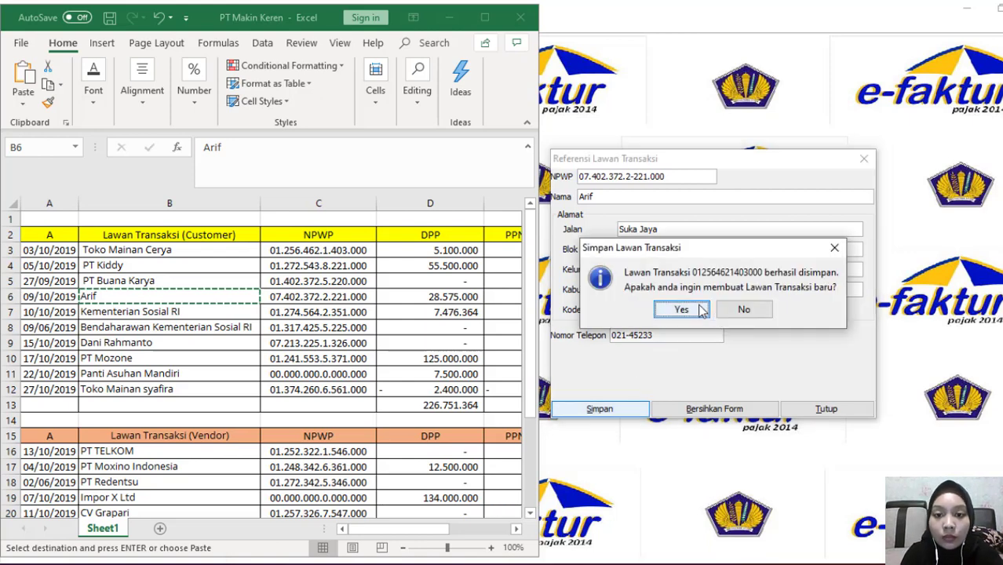
pyautogui.press('Return')
pyautogui.click(581, 176)
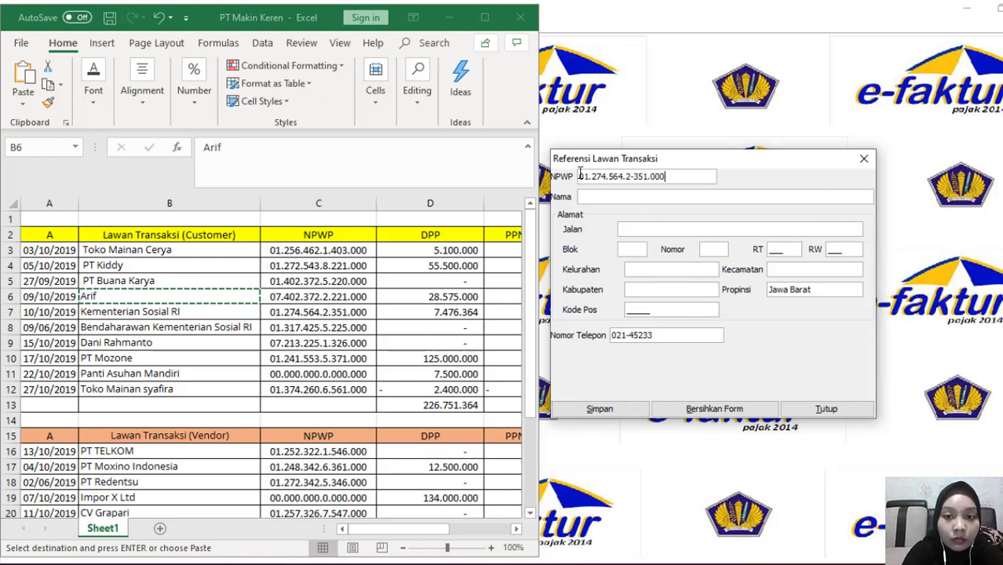
pyautogui.click(204, 311)
pyautogui.hotkey('ctrl', 'c')
pyautogui.click(613, 197)
pyautogui.hotkey('ctrl', 'v')
pyautogui.click(644, 228)
pyautogui.write('Kelinci')
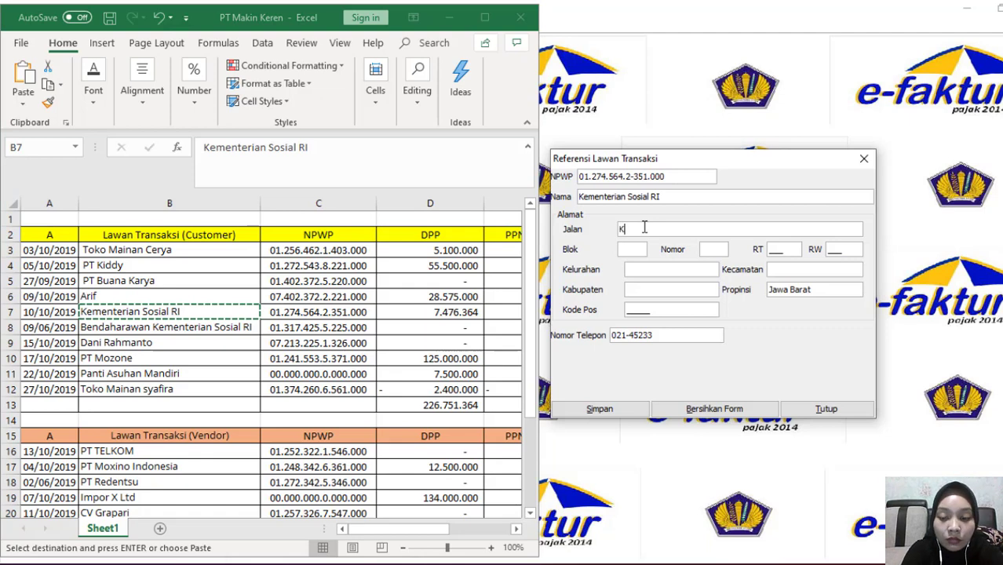
pyautogui.click(633, 251)
pyautogui.write('A')
pyautogui.click(716, 249)
pyautogui.write('123')
pyautogui.click(771, 250)
pyautogui.write('060')
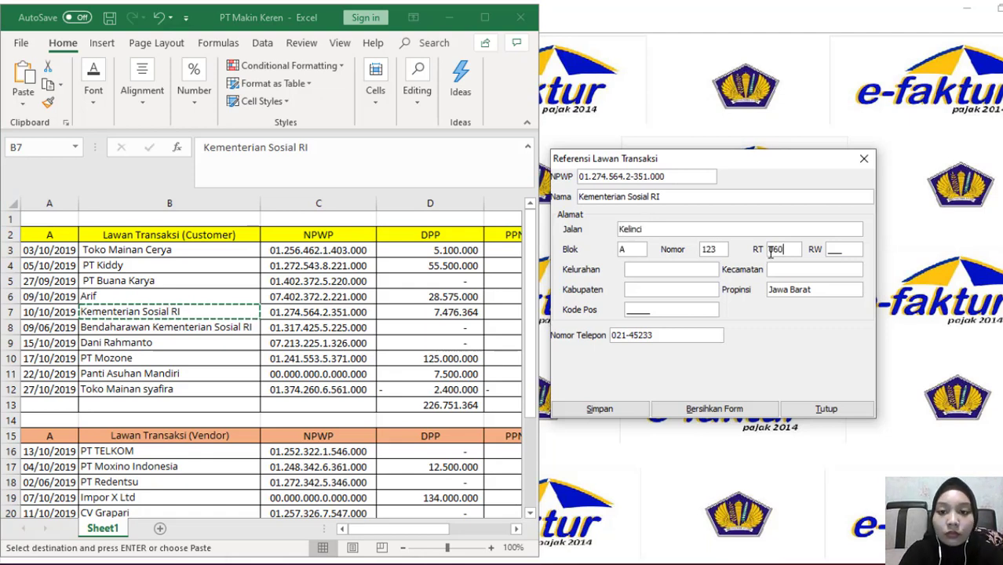
pyautogui.press('Tab')
pyautogui.write('060')
# Mark the remaining address fields '-', set postcode 52412, then save the partner and confirm
pyautogui.click(665, 270)
pyautogui.write('--\t-\t52412')
pyautogui.click(782, 270)
pyautogui.write('-')
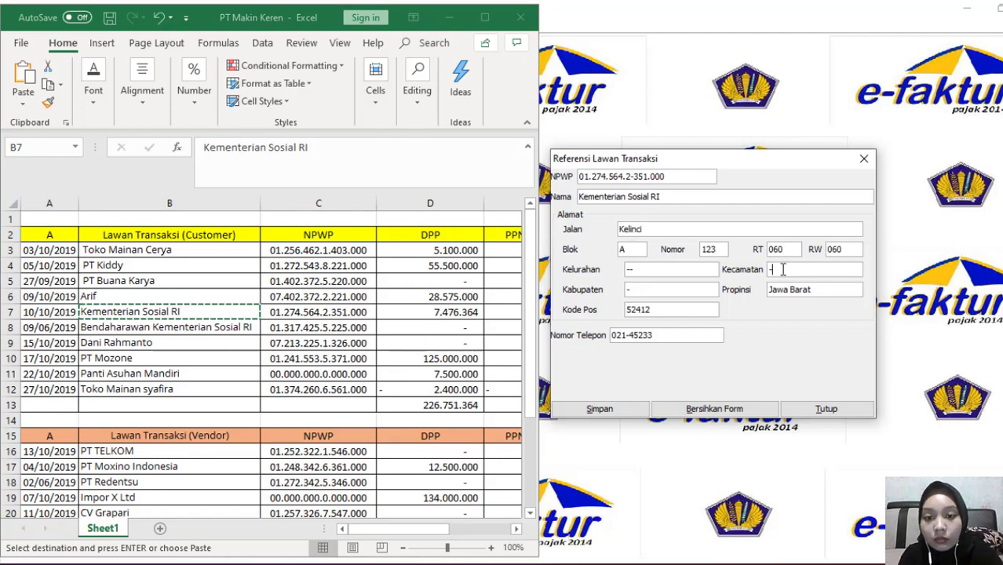
pyautogui.click(600, 409)
pyautogui.click(612, 312)
pyautogui.click(583, 178)
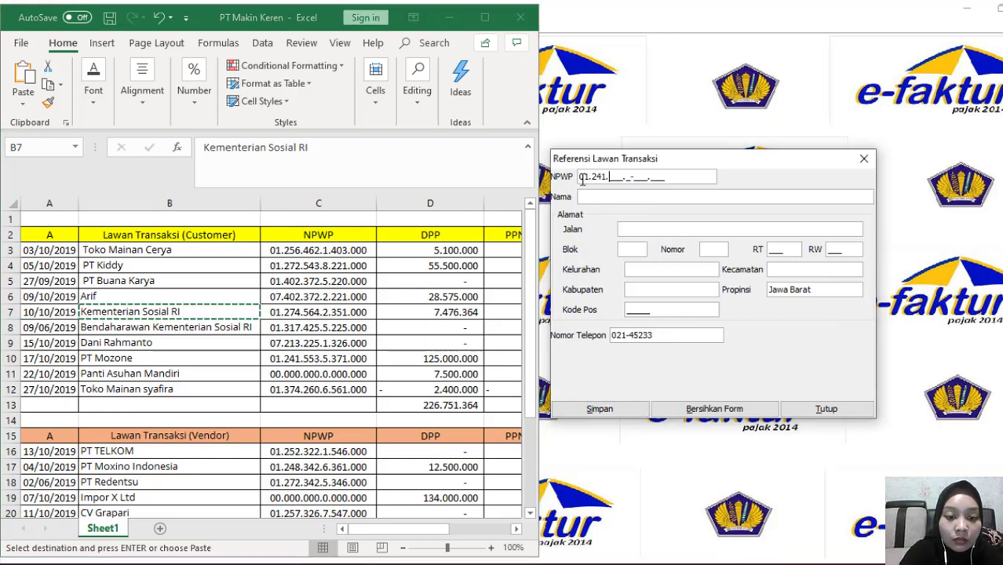
pyautogui.click(118, 358)
pyautogui.hotkey('ctrl', 'c')
pyautogui.click(620, 197)
pyautogui.hotkey('ctrl', 'v')
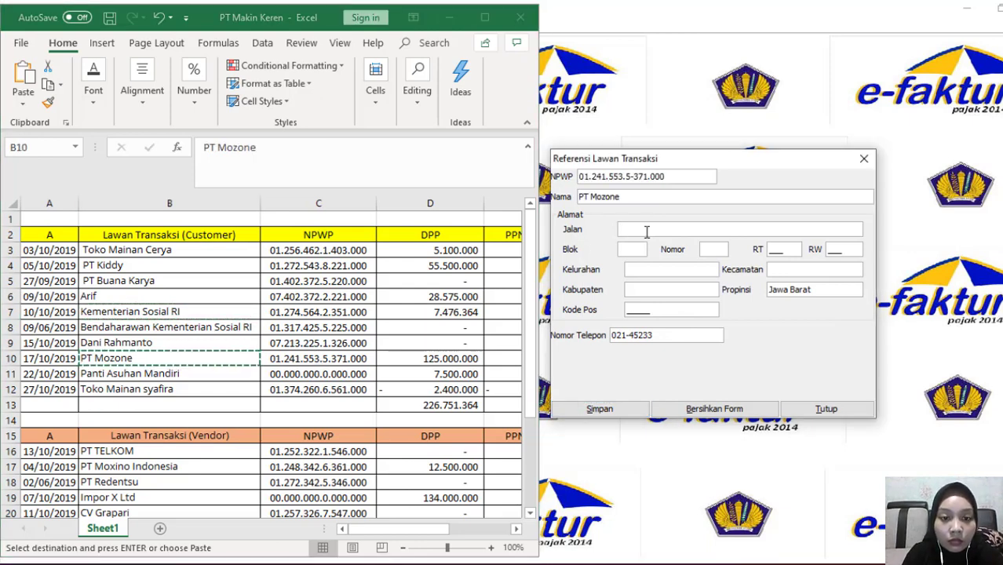
pyautogui.click(647, 229)
pyautogui.write('Indo Pasifik')
pyautogui.click(640, 246)
pyautogui.write('C')
pyautogui.click(719, 249)
pyautogui.write('78')
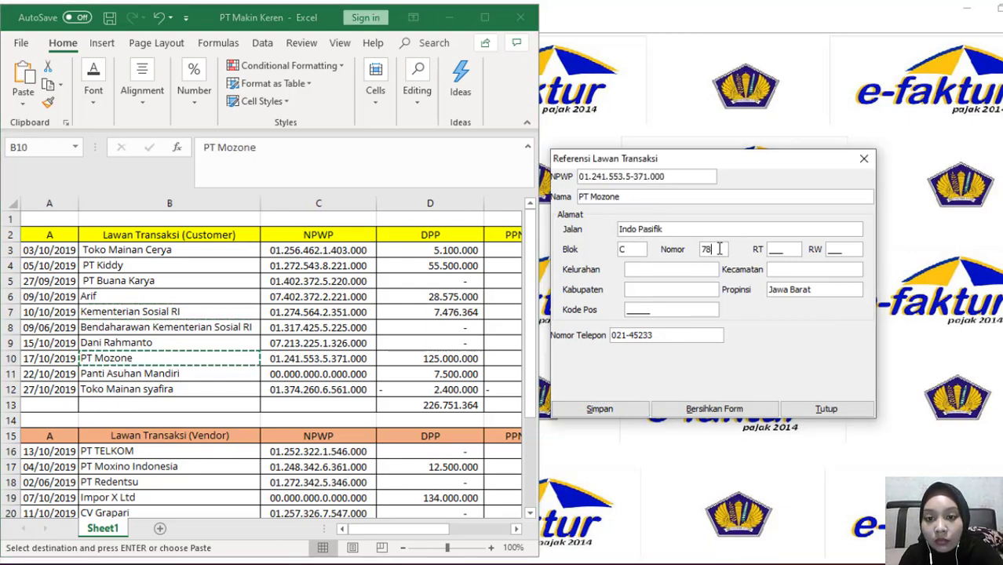
pyautogui.click(771, 248)
pyautogui.write('030')
pyautogui.click(831, 249)
pyautogui.write('030')
# Set postcode 52422 with '-' in the other address fields, then save PT Mozone and confirm
pyautogui.click(672, 269)
pyautogui.write('-')
pyautogui.click(627, 310)
pyautogui.write('5242')
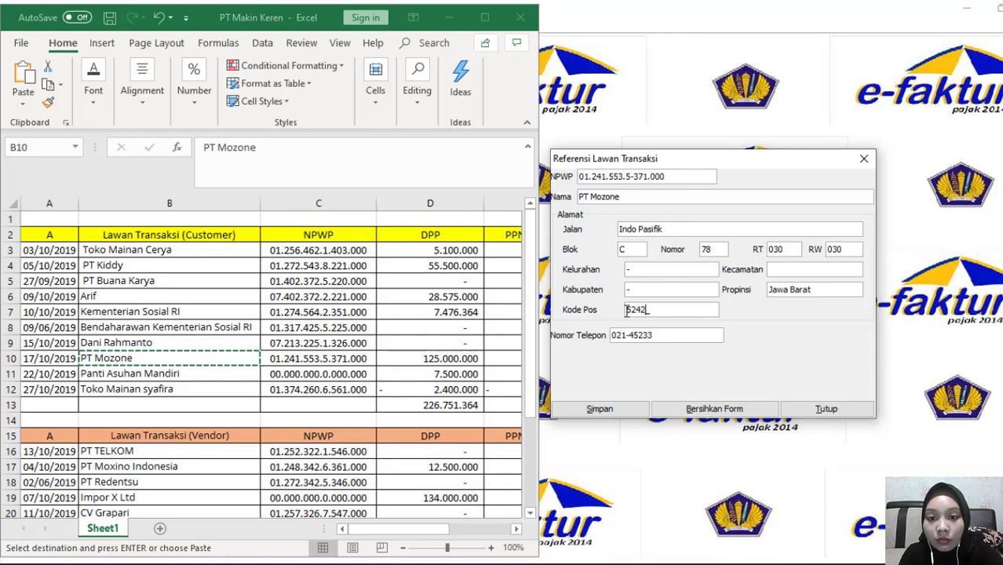
pyautogui.write('2')
pyautogui.click(788, 271)
pyautogui.write('-')
pyautogui.click(599, 409)
pyautogui.click(688, 313)
# Enter zero NPWP 00.000.000.0-000.000 with the name Panti Asuhan Mandiri
pyautogui.click(188, 375)
pyautogui.click(581, 179)
pyautogui.write('00.000.000.0-00')
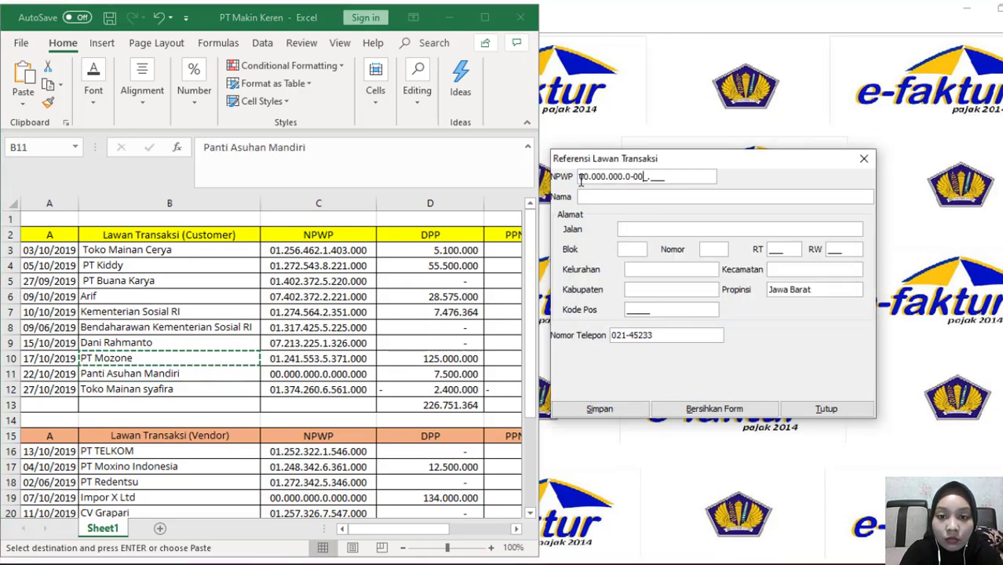
pyautogui.write('0.000')
pyautogui.click(583, 196)
pyautogui.write('Panti Asuhan Mandiri')
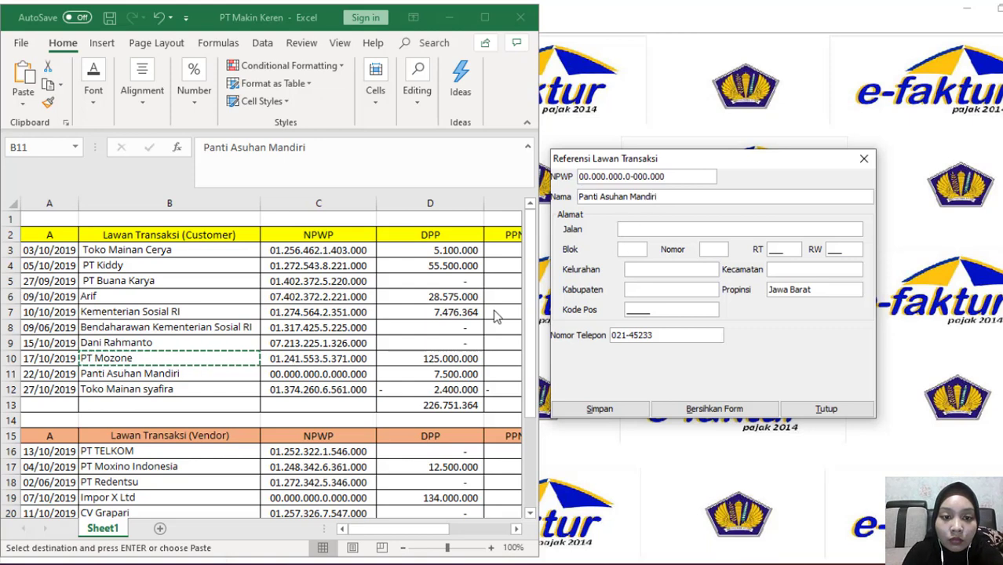
# Fill Panti Asuhan Mandiri's address as Jalan Alaya, Blok R, with number/RT 34021
pyautogui.click(628, 229)
pyautogui.write('Alaya')
pyautogui.click(626, 250)
pyautogui.write('R')
pyautogui.click(730, 249)
pyautogui.write('34')
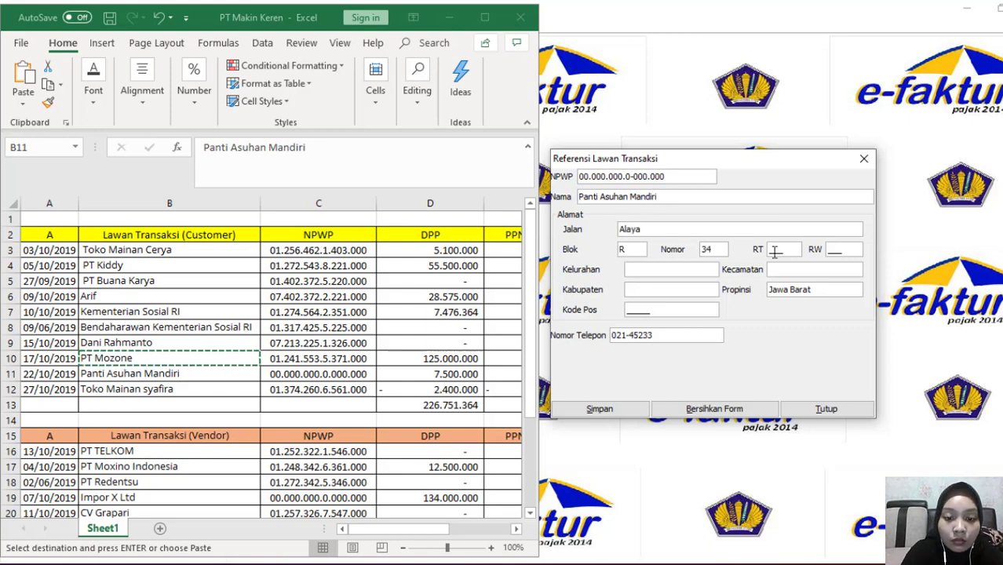
pyautogui.write('021')
# Mark Kelurahan and Kabupaten '-', set postcode 81933, and save Panti Asuhan Mandiri
pyautogui.click(669, 271)
pyautogui.write('-')
pyautogui.click(781, 269)
pyautogui.write('-')
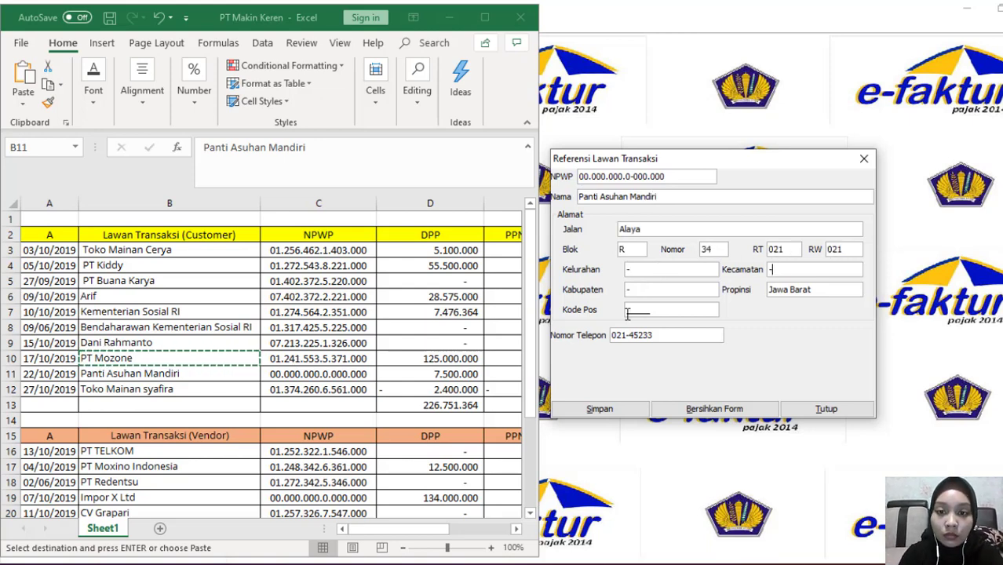
pyautogui.click(645, 309)
pyautogui.write('81933')
pyautogui.click(599, 409)
pyautogui.click(581, 181)
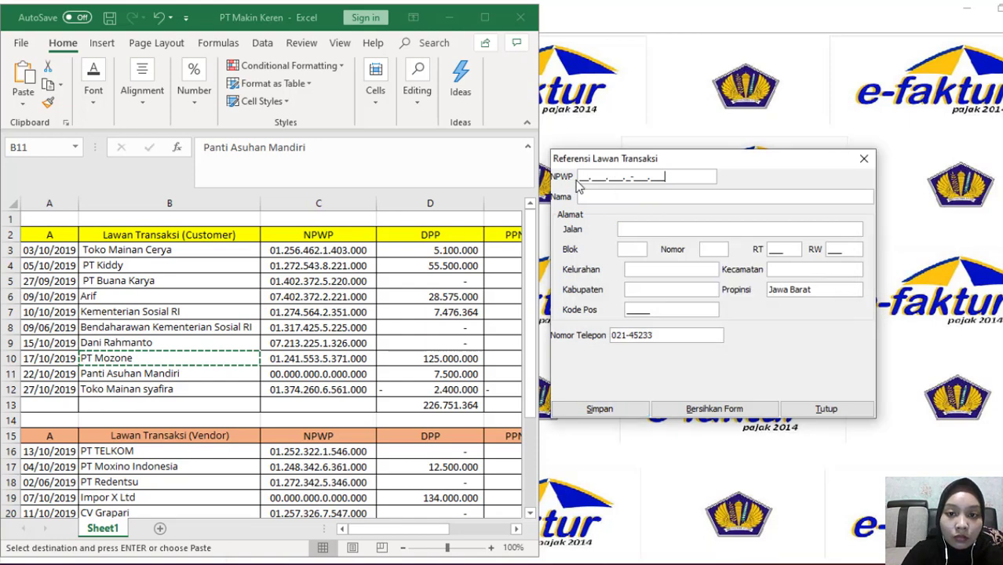
pyautogui.click(583, 197)
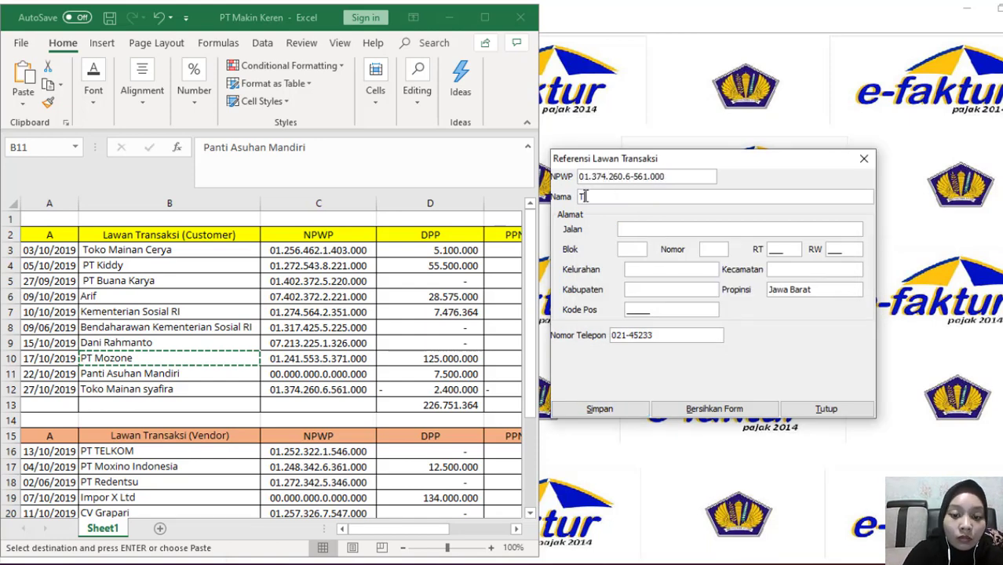
pyautogui.write('Toko Mainan Syafira')
pyautogui.click(668, 229)
pyautogui.write('S.Parman')
pyautogui.click(633, 246)
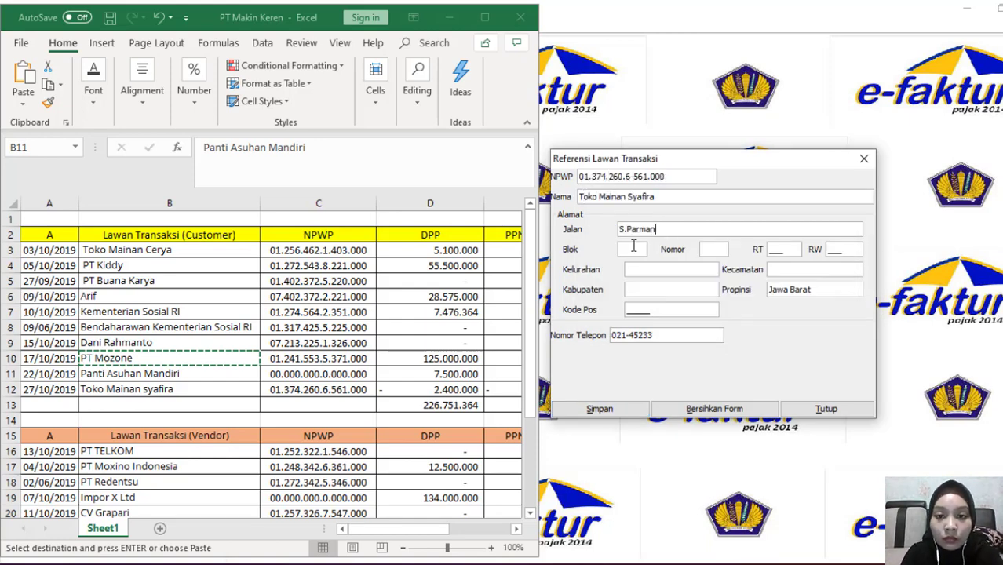
pyautogui.write('KC')
pyautogui.click(707, 248)
pyautogui.write('401')
pyautogui.click(770, 250)
pyautogui.write('008')
pyautogui.click(829, 251)
pyautogui.write('008')
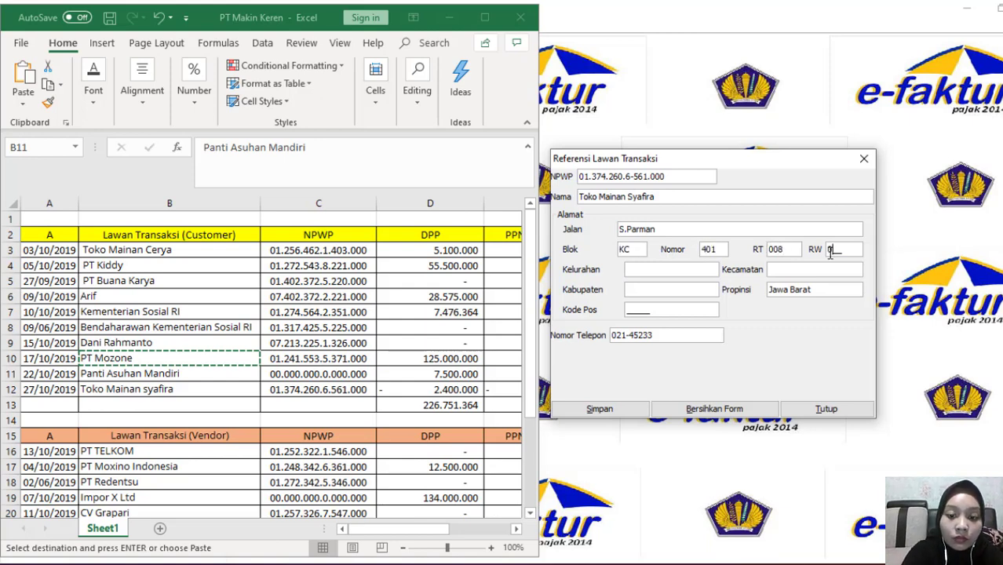
pyautogui.click(660, 273)
pyautogui.write('-')
pyautogui.click(655, 287)
pyautogui.click(598, 408)
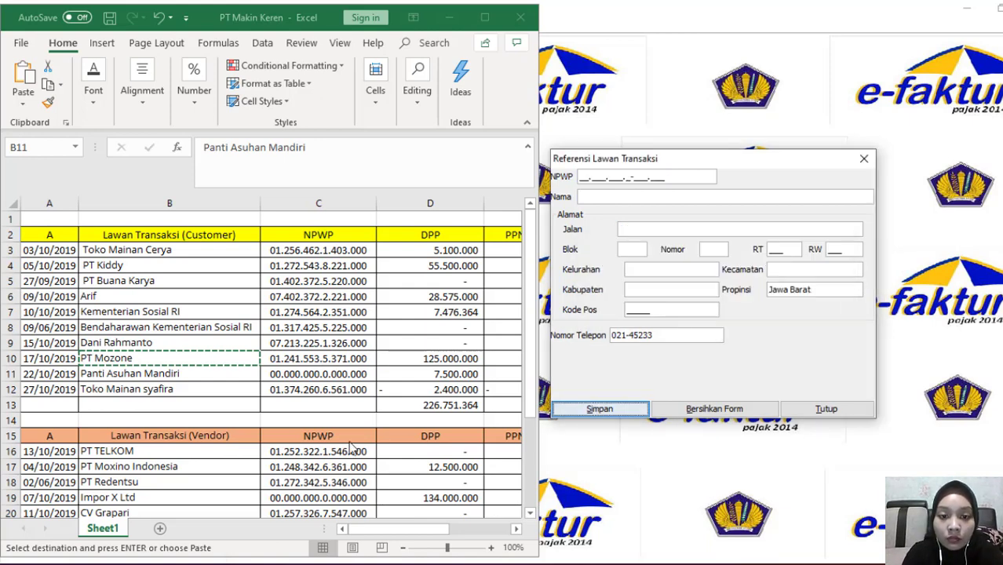
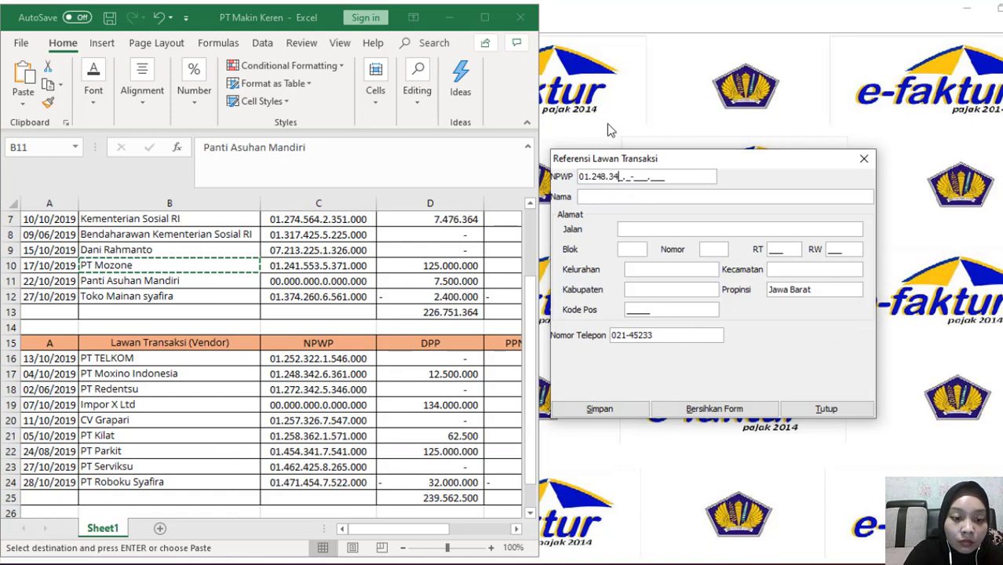
pyautogui.click(157, 374)
pyautogui.hotkey('ctrl', 'c')
pyautogui.click(636, 196)
pyautogui.hotkey('ctrl', 'v')
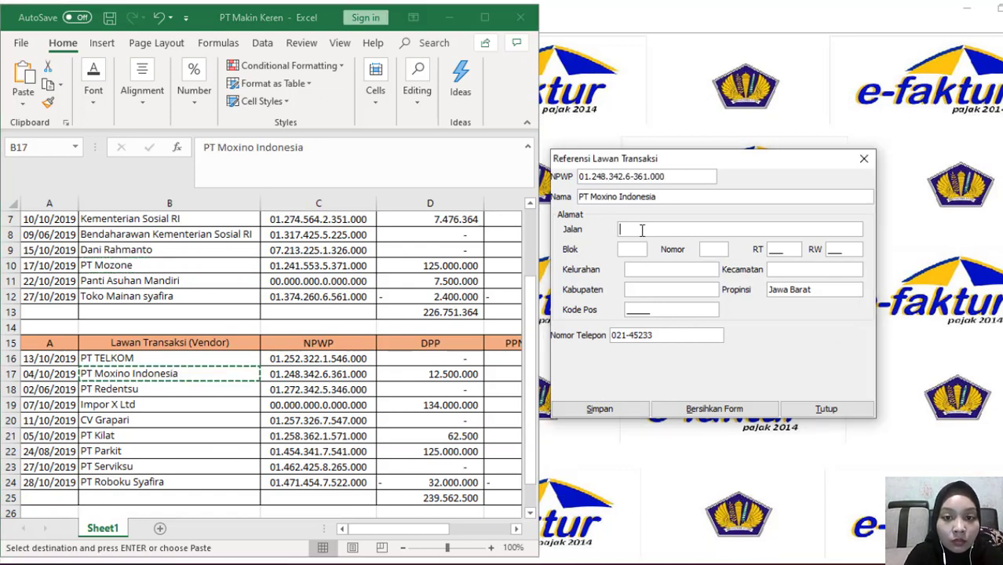
pyautogui.click(642, 229)
pyautogui.write('Saka')
# Complete PT Moxino Indonesia's address (Block AB, No. 09, RT/RW 009/009, dashes elsewhere) and save
pyautogui.click(642, 249)
pyautogui.write('AB')
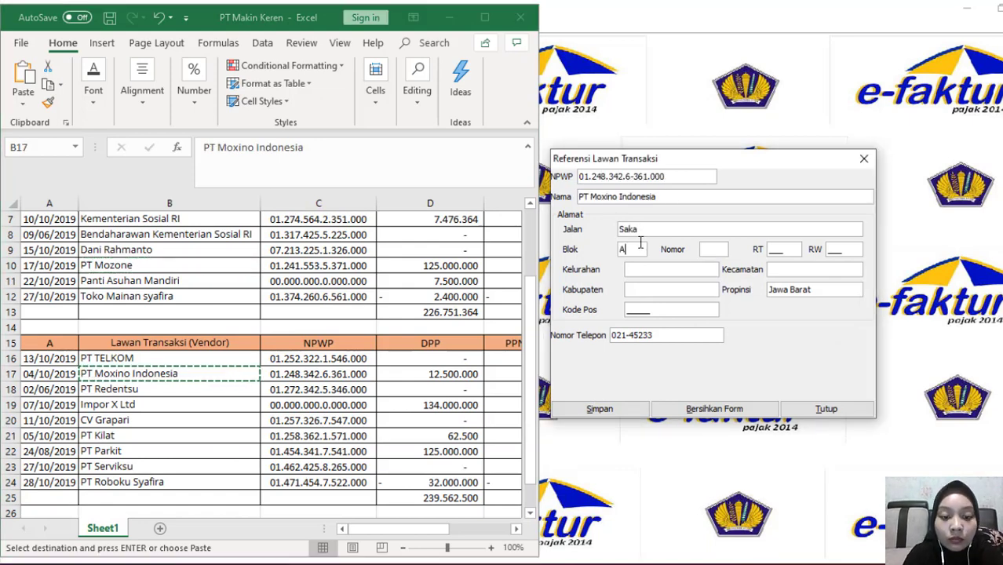
pyautogui.click(722, 249)
pyautogui.write('09')
pyautogui.click(768, 249)
pyautogui.write('009')
pyautogui.click(831, 249)
pyautogui.write('009')
pyautogui.click(633, 270)
pyautogui.write('-')
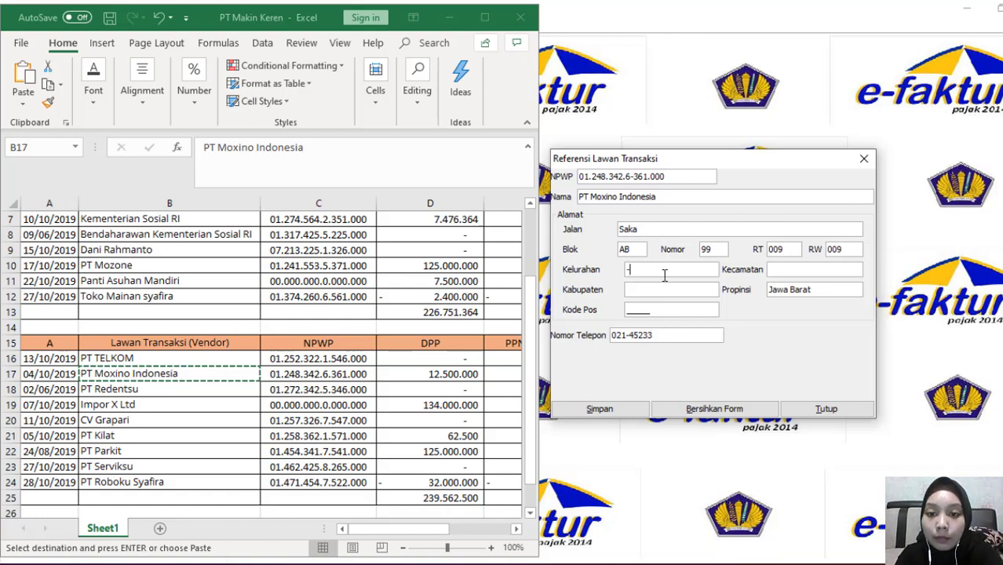
pyautogui.click(659, 290)
pyautogui.write('-')
pyautogui.click(620, 416)
# Start another partner named Impor X with a zero tax ID, dash block and RT 000
pyautogui.click(680, 307)
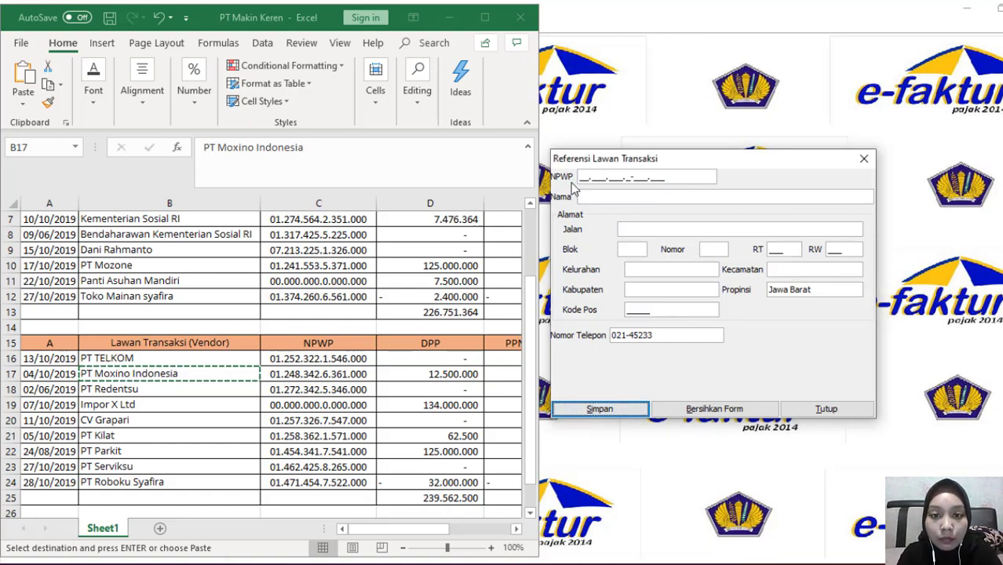
pyautogui.click(580, 179)
pyautogui.click(582, 196)
pyautogui.write('Impor X Ltd')
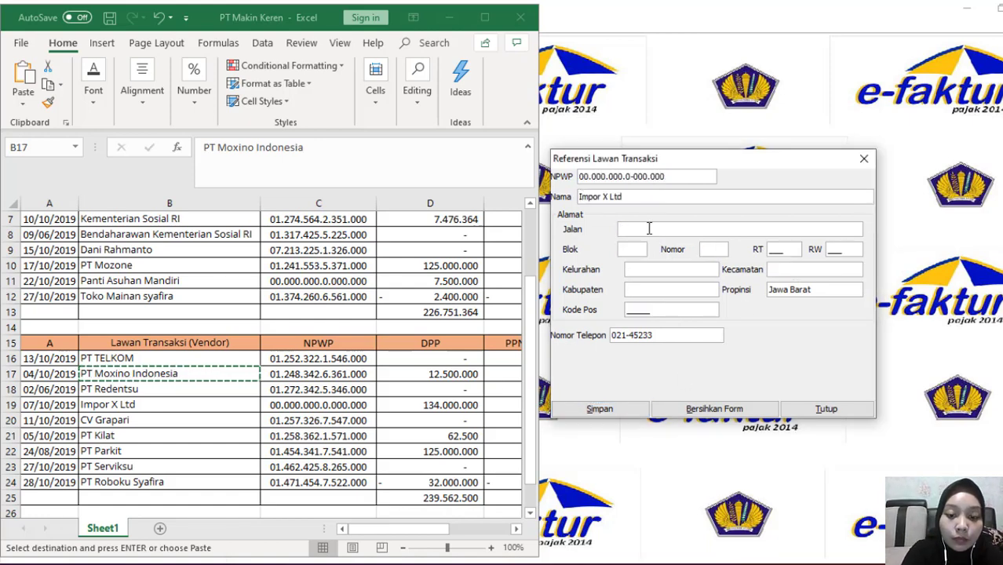
pyautogui.click(632, 249)
pyautogui.write('-')
pyautogui.click(709, 249)
# Add RW 000 and postcode 06732 for Impor X; after the save error, clear the form
pyautogui.write('-')
pyautogui.click(771, 249)
pyautogui.write('000')
pyautogui.click(829, 249)
pyautogui.write('000')
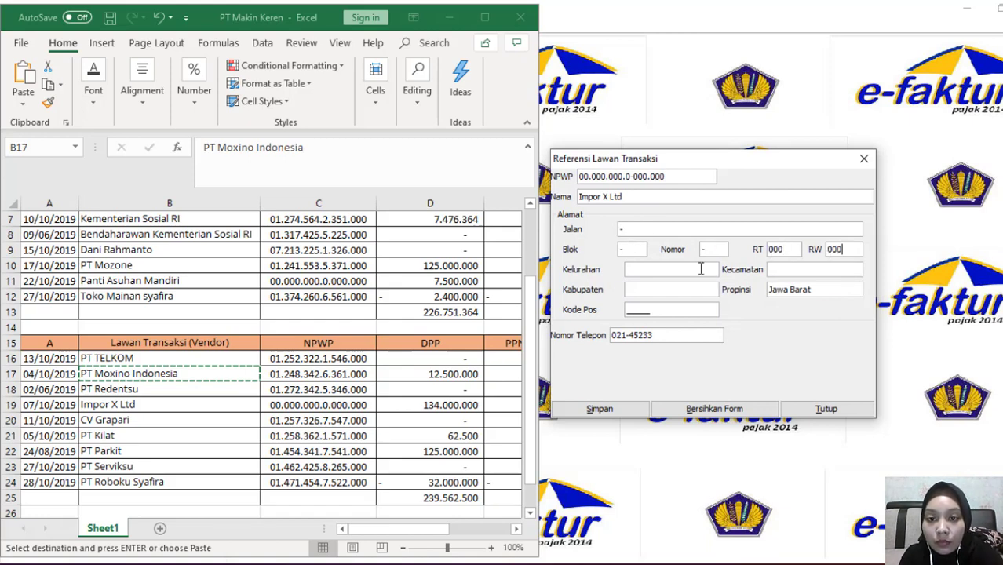
pyautogui.click(815, 270)
pyautogui.write('-')
pyautogui.click(628, 310)
pyautogui.write('06732')
pyautogui.click(599, 409)
pyautogui.click(712, 310)
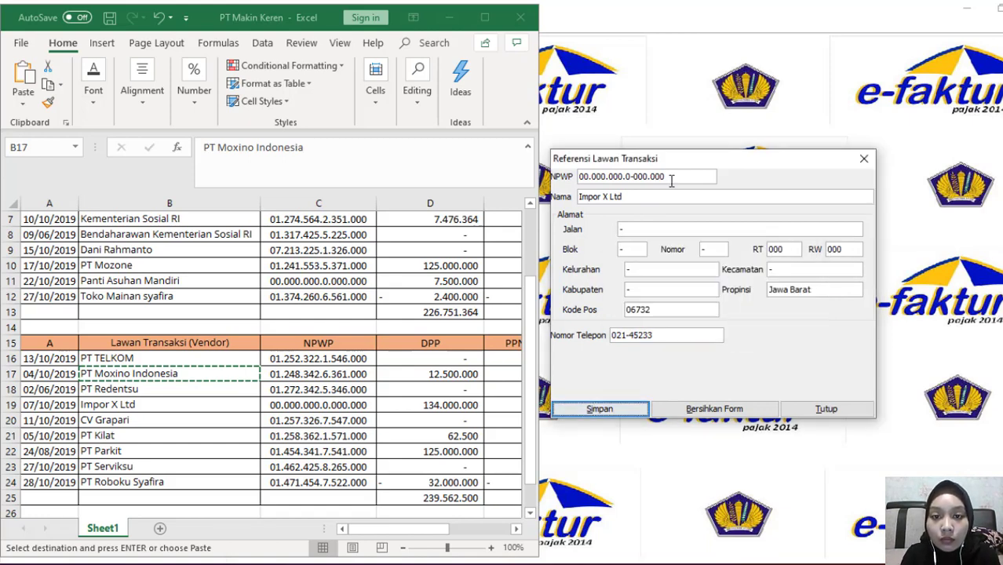
pyautogui.click(668, 177)
pyautogui.click(695, 409)
pyautogui.click(295, 438)
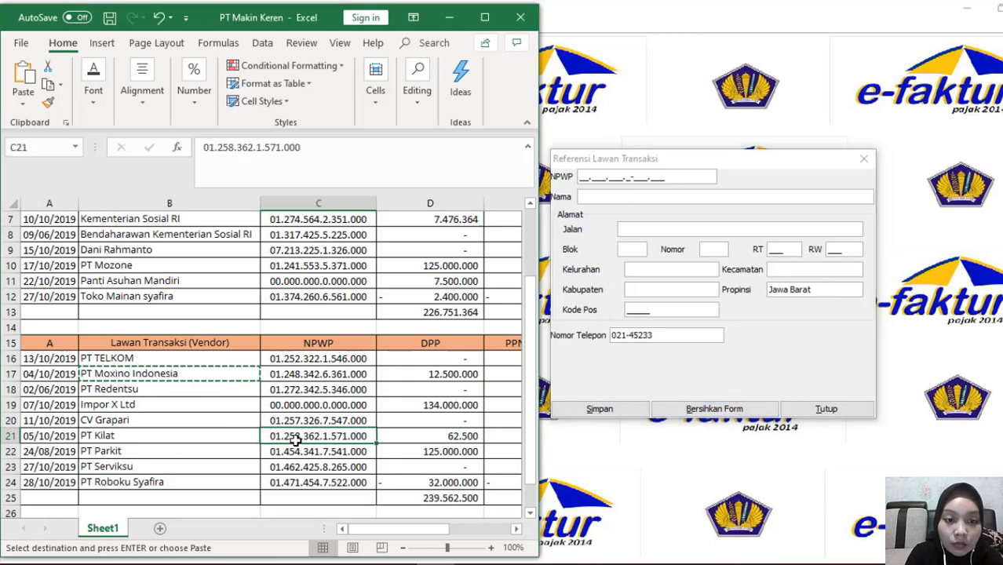
pyautogui.click(582, 178)
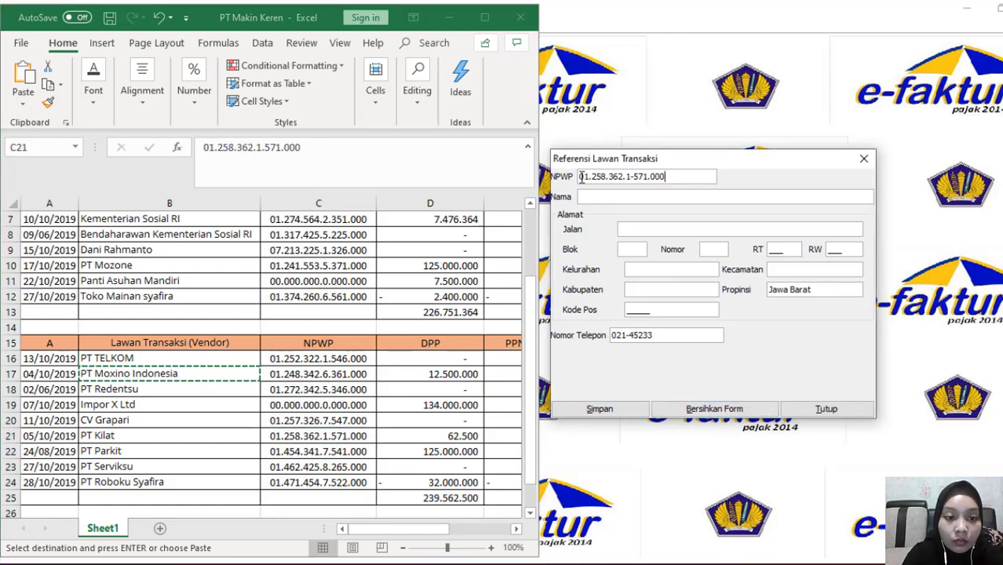
pyautogui.click(118, 436)
pyautogui.hotkey('ctrl', 'c')
pyautogui.click(620, 197)
pyautogui.hotkey('ctrl', 'v')
pyautogui.click(650, 229)
pyautogui.write('Haruan')
# Complete PT Kilat's address (Block H, No. 89, RT/RW 010/010, dashes elsewhere) and save
pyautogui.click(622, 249)
pyautogui.write('H')
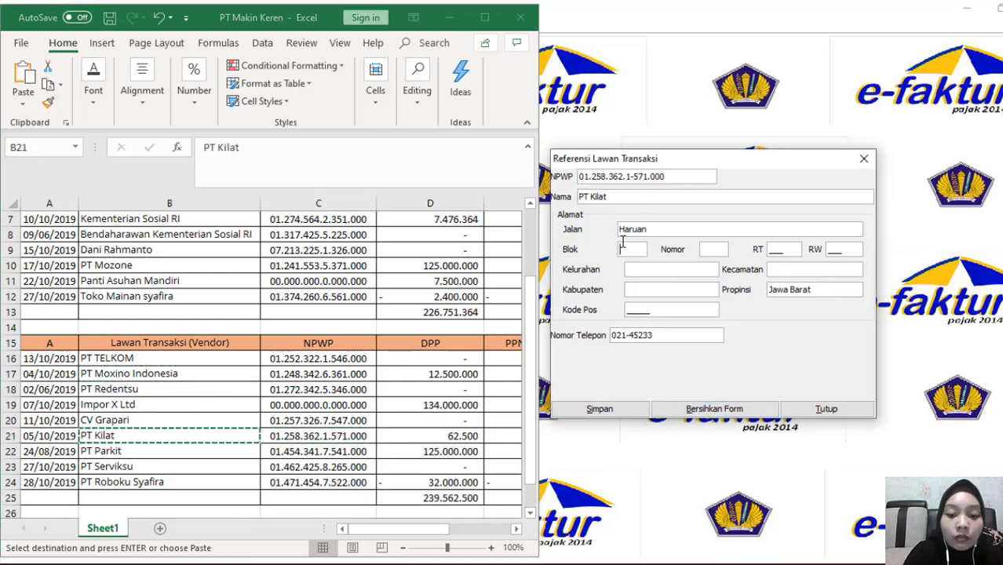
pyautogui.click(728, 249)
pyautogui.write('89')
pyautogui.click(771, 249)
pyautogui.write('010')
pyautogui.click(832, 250)
pyautogui.write('010')
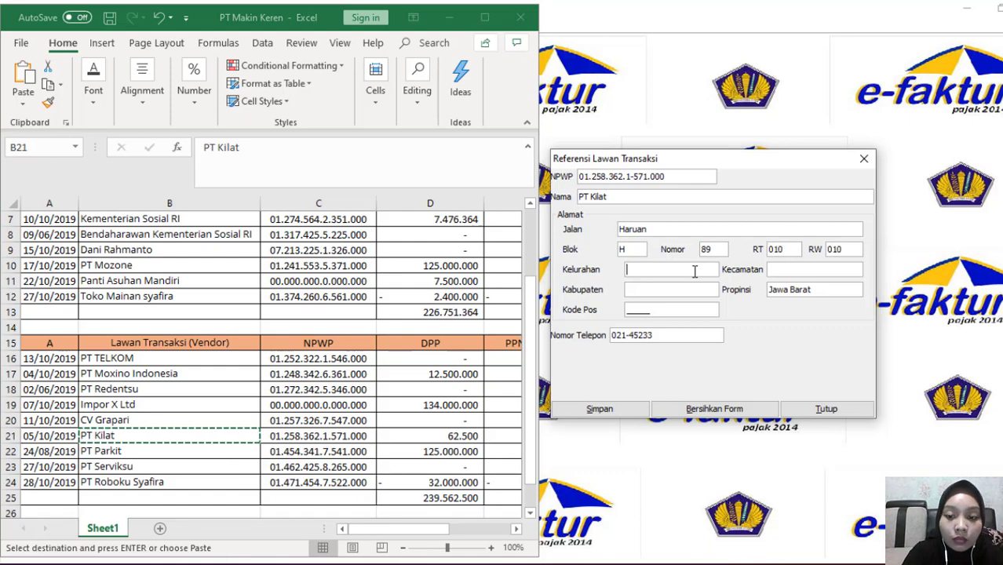
pyautogui.click(694, 270)
pyautogui.write('-')
pyautogui.click(692, 287)
pyautogui.write('-')
pyautogui.click(777, 272)
pyautogui.write('-')
pyautogui.click(600, 409)
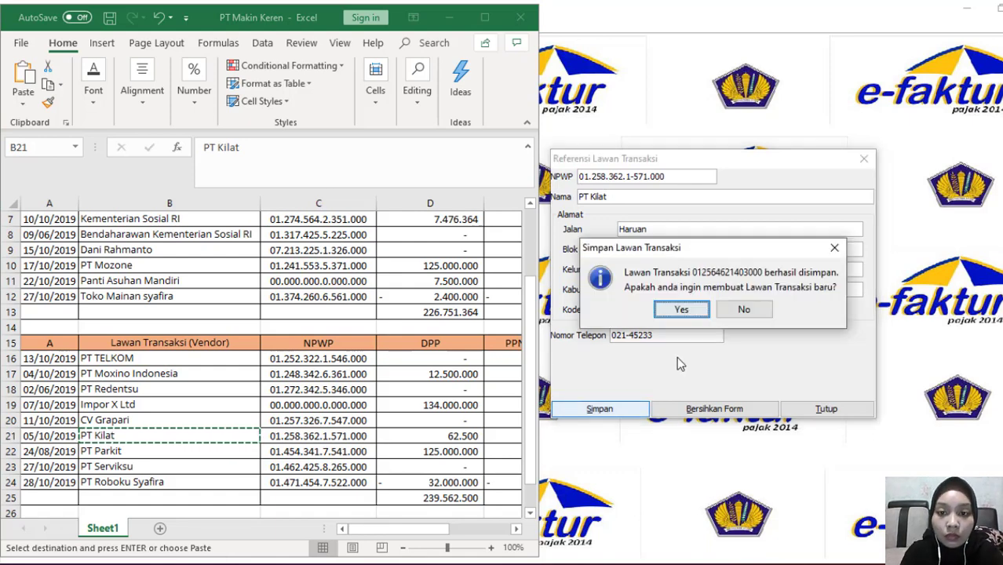
pyautogui.click(678, 307)
pyautogui.click(581, 179)
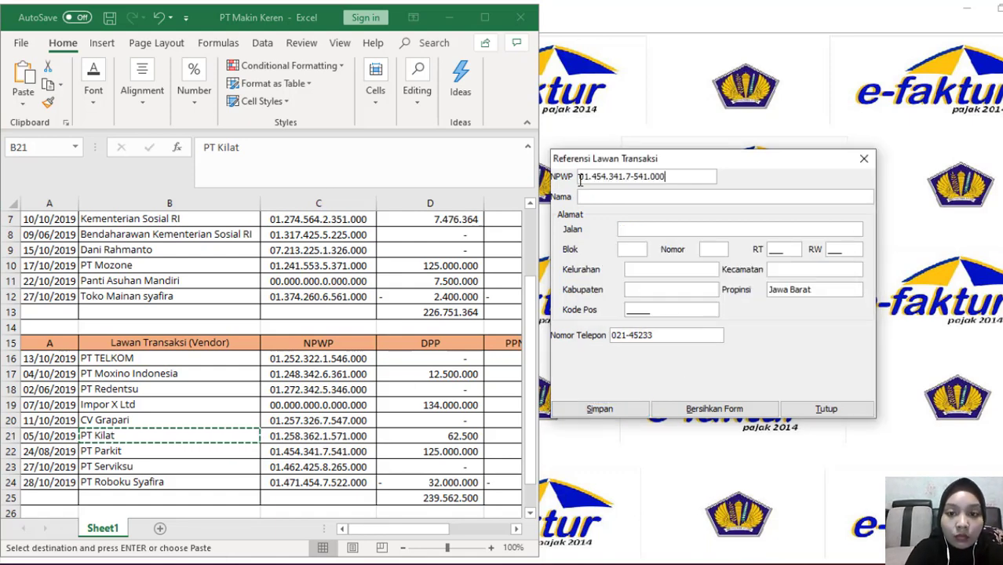
pyautogui.click(604, 196)
pyautogui.write('PT Parkit')
pyautogui.click(650, 229)
pyautogui.write('Burung Camar')
# Complete PT Parkit's address with block IA, 11012 and postcode 20300, and save
pyautogui.click(633, 248)
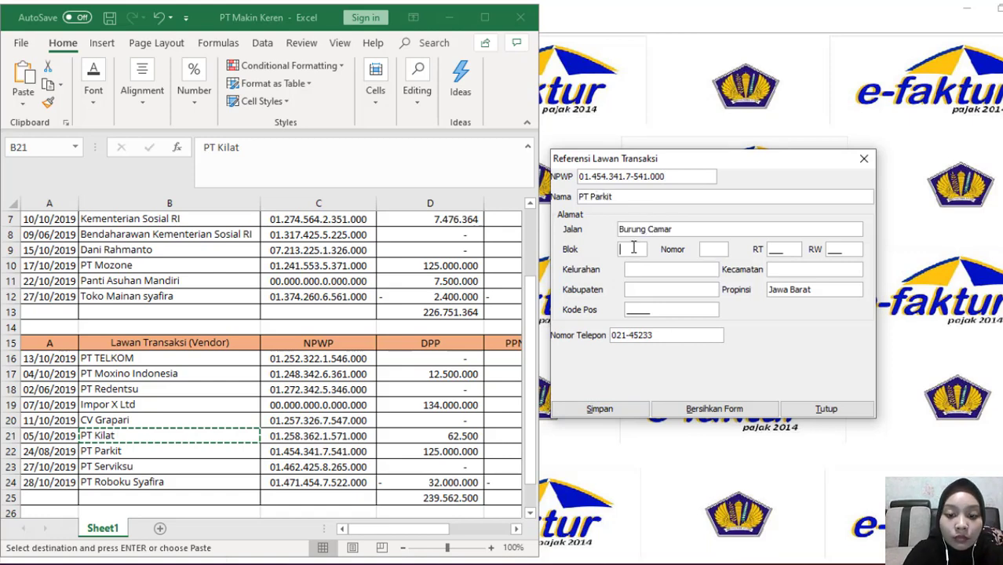
pyautogui.write('IA')
pyautogui.click(718, 250)
pyautogui.write('11')
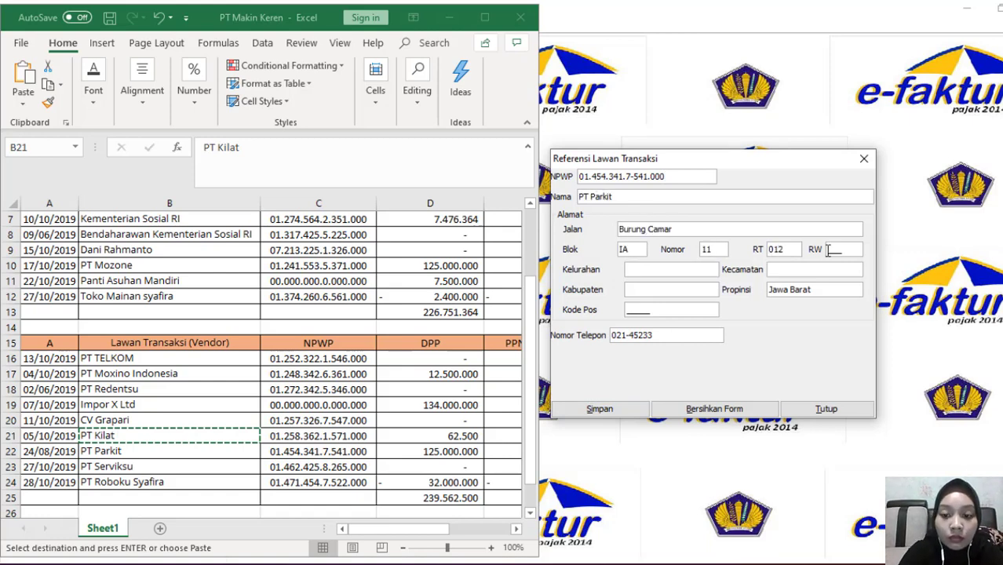
pyautogui.write('012')
pyautogui.click(628, 311)
pyautogui.write('20300')
pyautogui.click(600, 409)
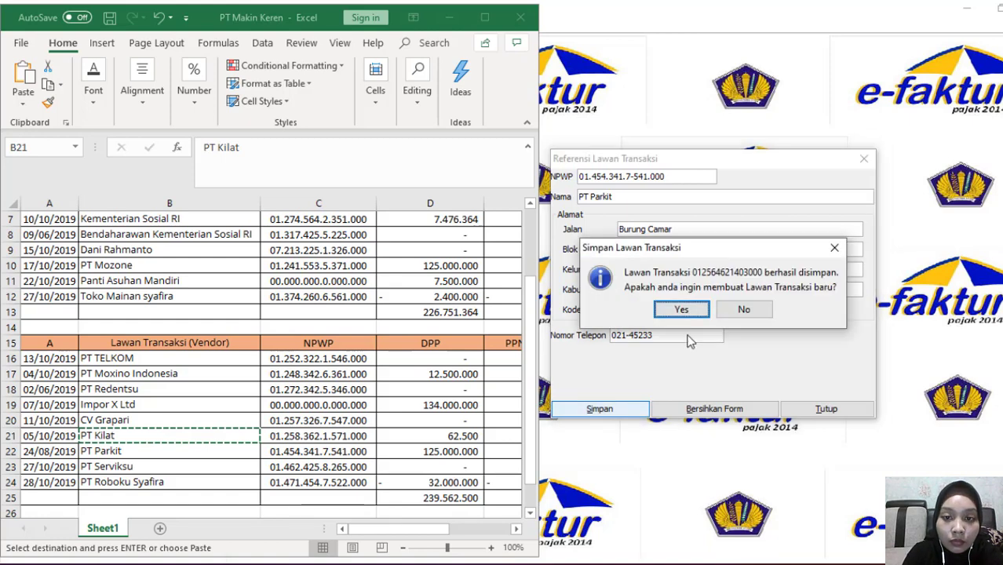
pyautogui.press('Return')
pyautogui.click(598, 197)
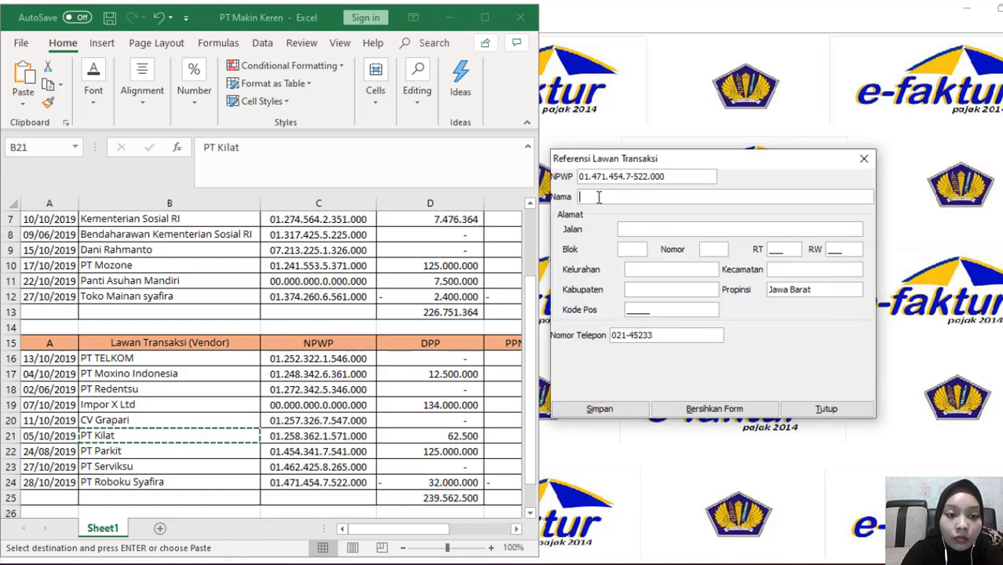
pyautogui.write('PT Roboku Syafira')
pyautogui.click(655, 228)
pyautogui.write('Jenderal')
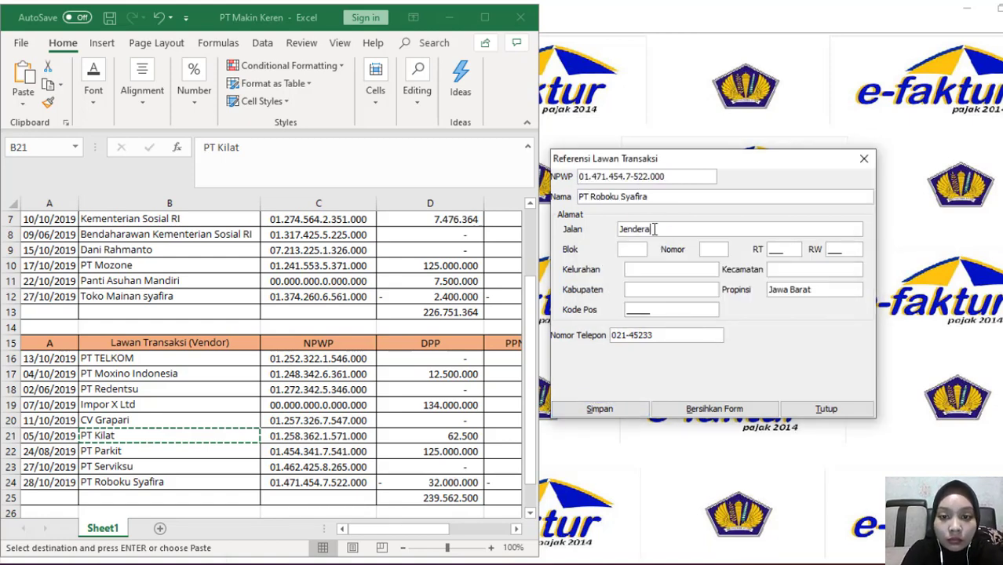
pyautogui.write(' Sudirman')
# Complete PT Roboku Syafira's address (Blok II, No. 80, RT/RW 013/013) and save
pyautogui.press('Tab')
pyautogui.write('II')
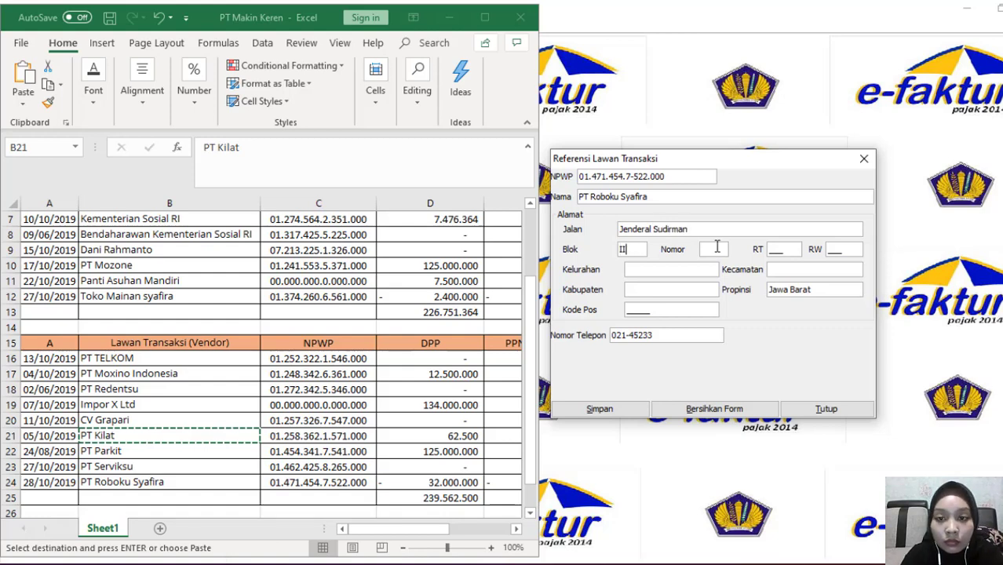
pyautogui.click(717, 248)
pyautogui.write('80')
pyautogui.click(770, 253)
pyautogui.write('013')
pyautogui.click(833, 253)
pyautogui.write('013')
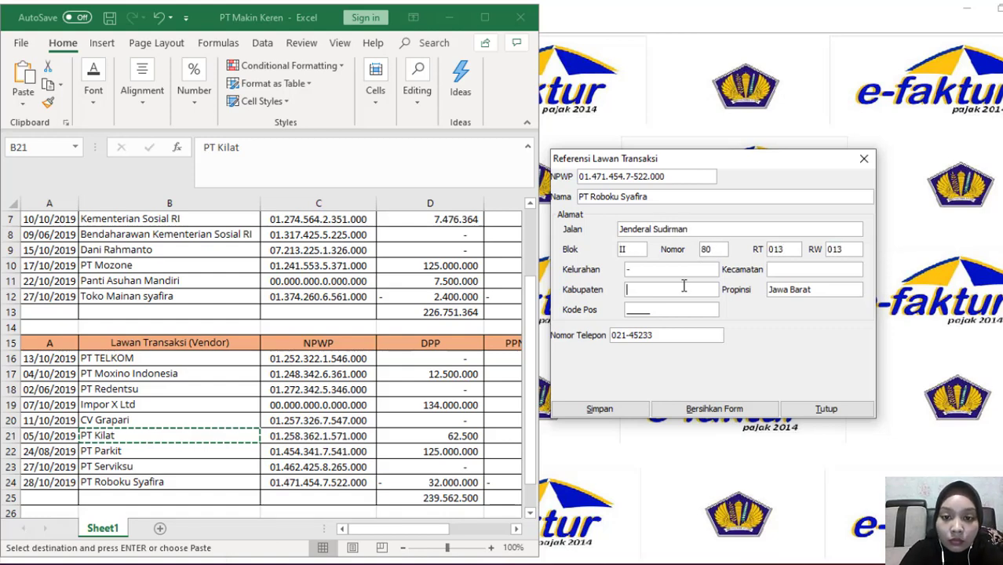
pyautogui.click(628, 310)
pyautogui.click(600, 409)
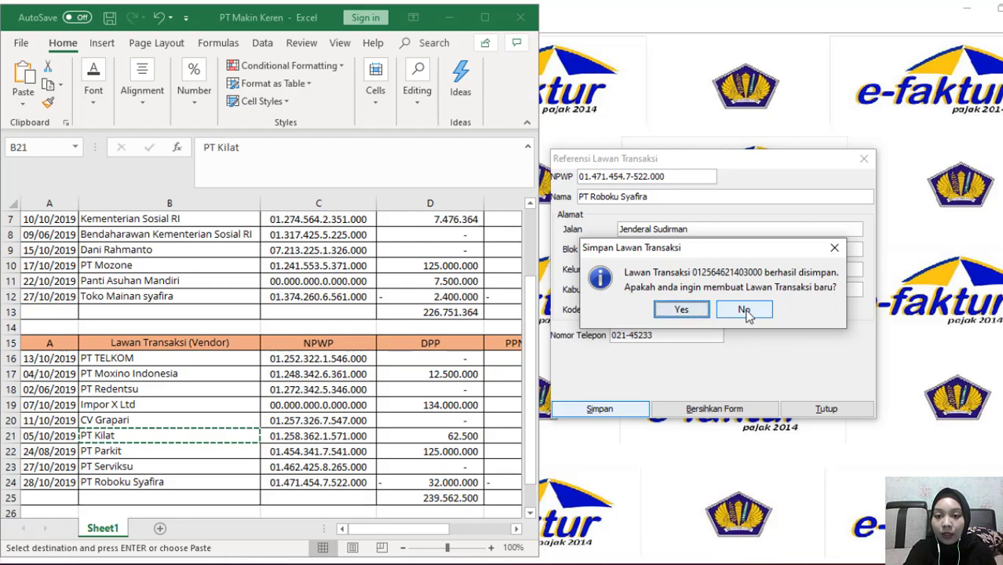
# Decline another partner, review the Lawan Transaksi list, and close it
pyautogui.click(744, 310)
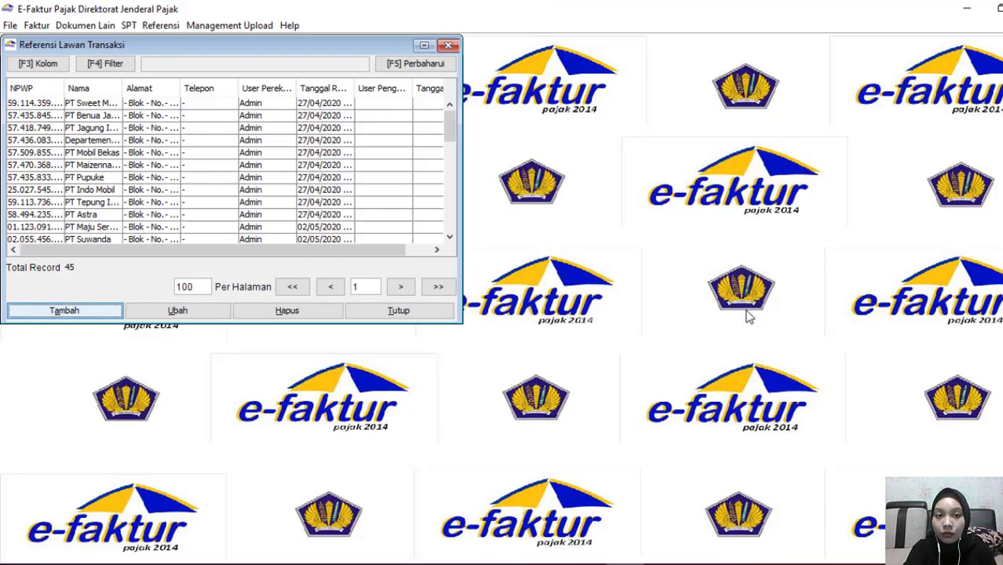
pyautogui.scroll(-4, 445, 196)
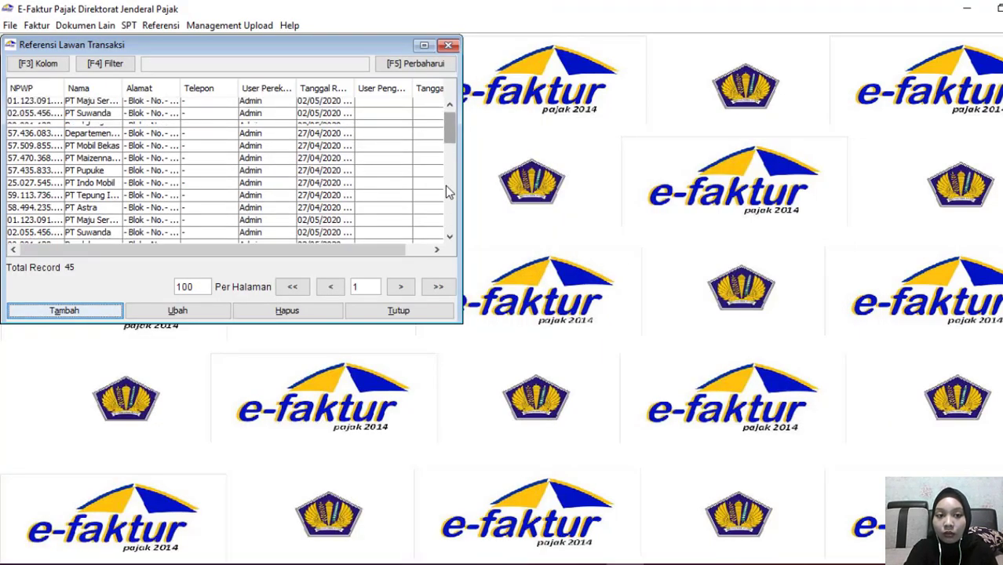
pyautogui.scroll(-3, 445, 216)
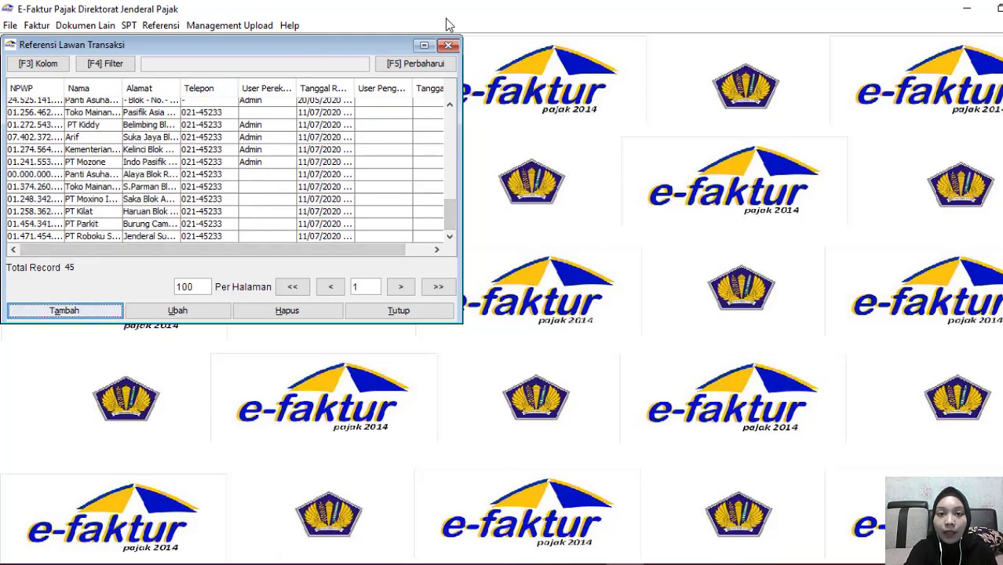
pyautogui.click(448, 45)
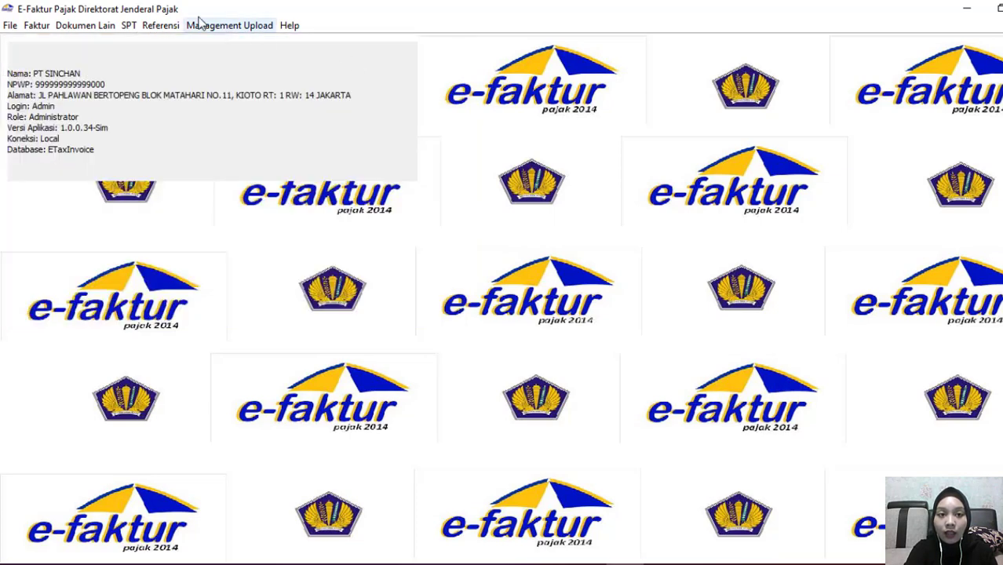
# Open Referensi > Referensi Nomor Faktur > Rekam Range Nomor Faktur
pyautogui.click(175, 26)
pyautogui.moveTo(198, 66)
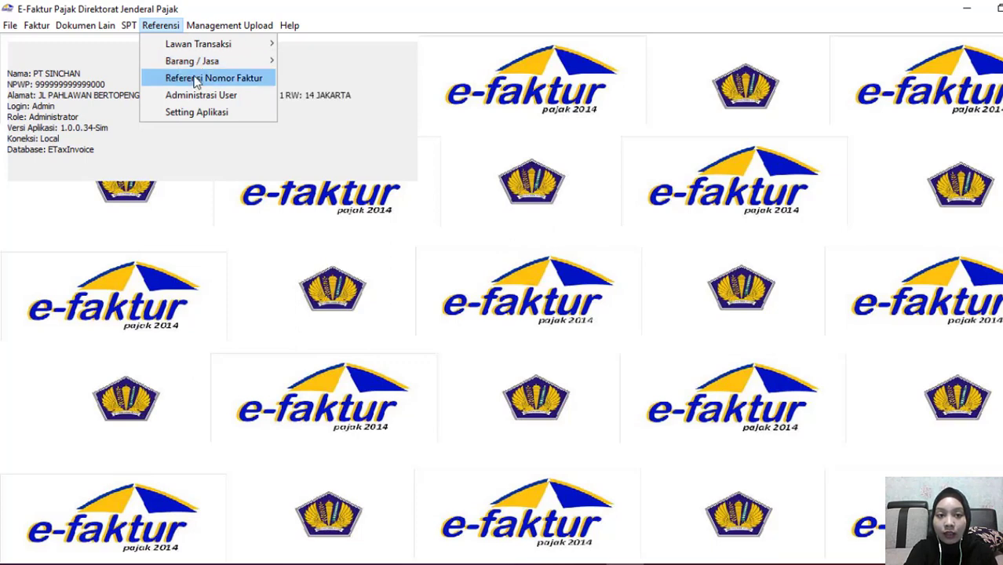
pyautogui.click(197, 83)
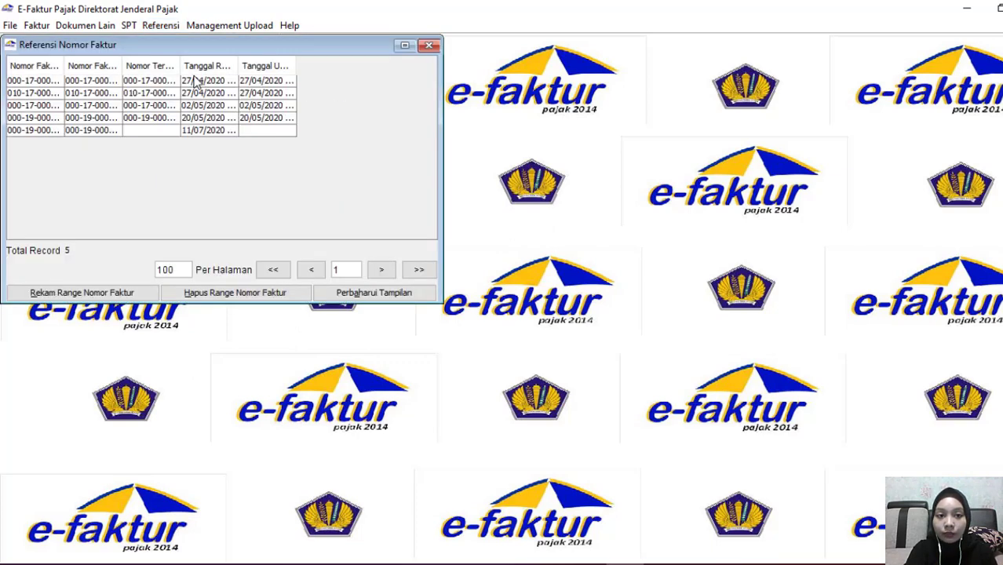
pyautogui.click(100, 293)
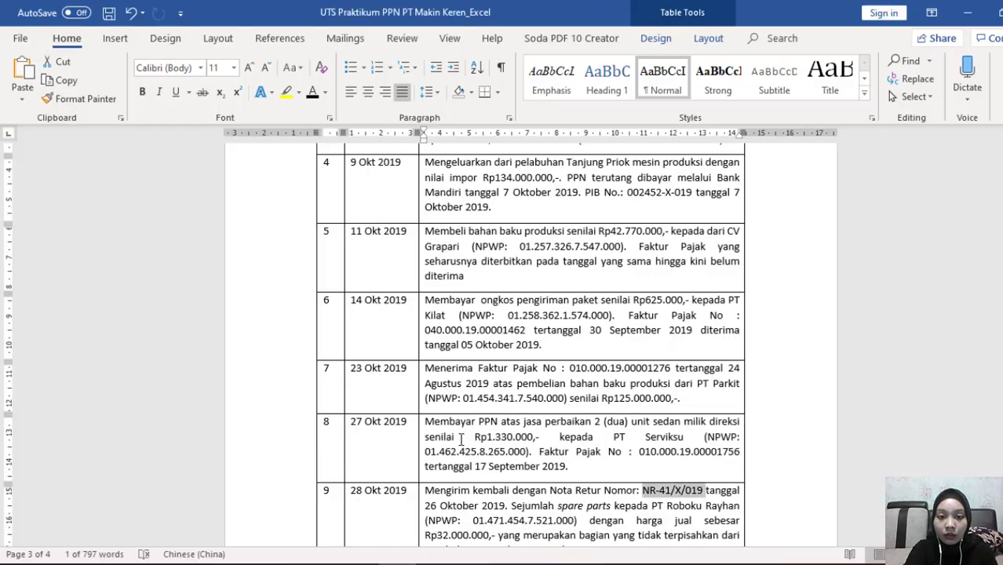
pyautogui.scroll(-8, 462, 440)
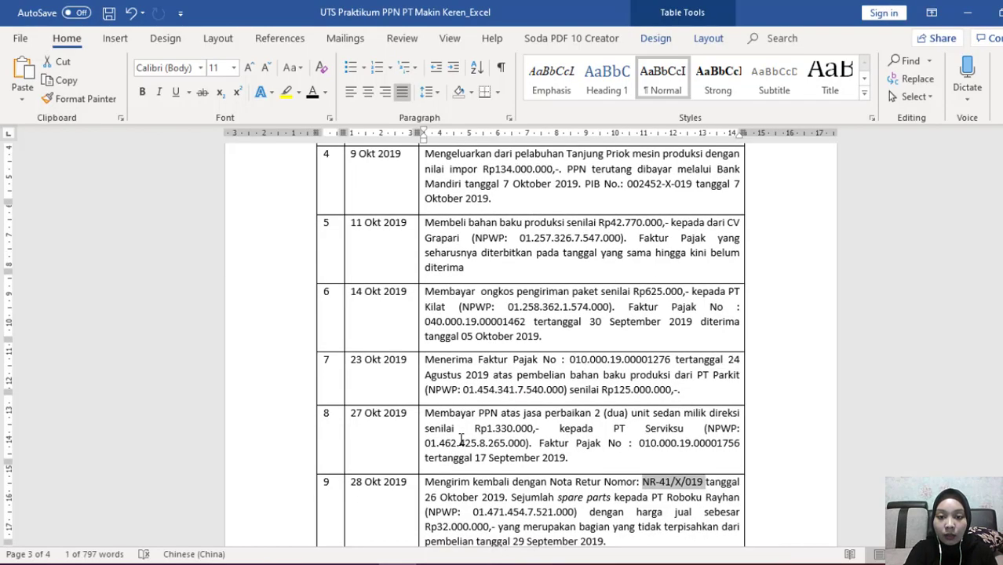
pyautogui.scroll(-5, 461, 439)
pyautogui.scroll(2, 459, 441)
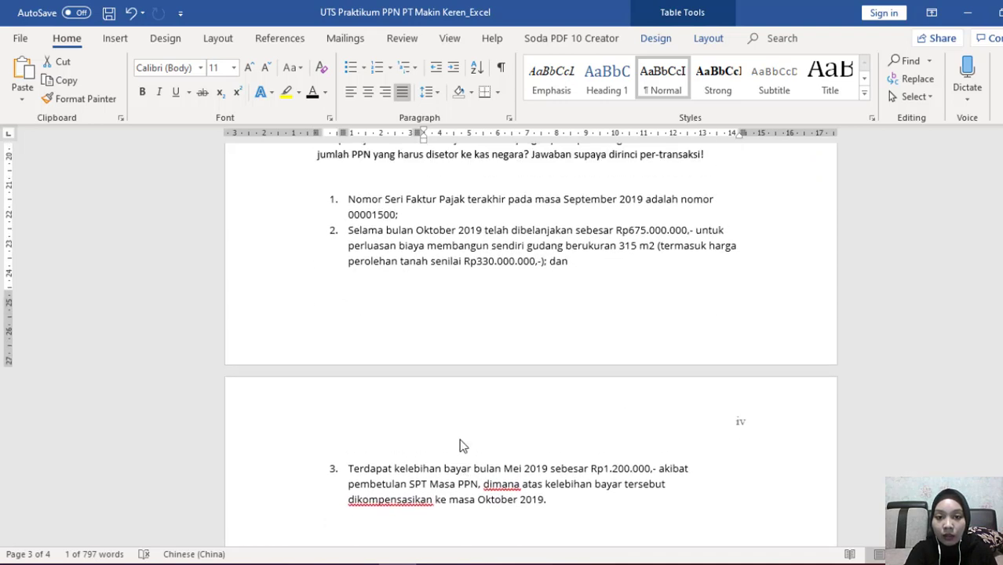
pyautogui.scroll(1, 461, 442)
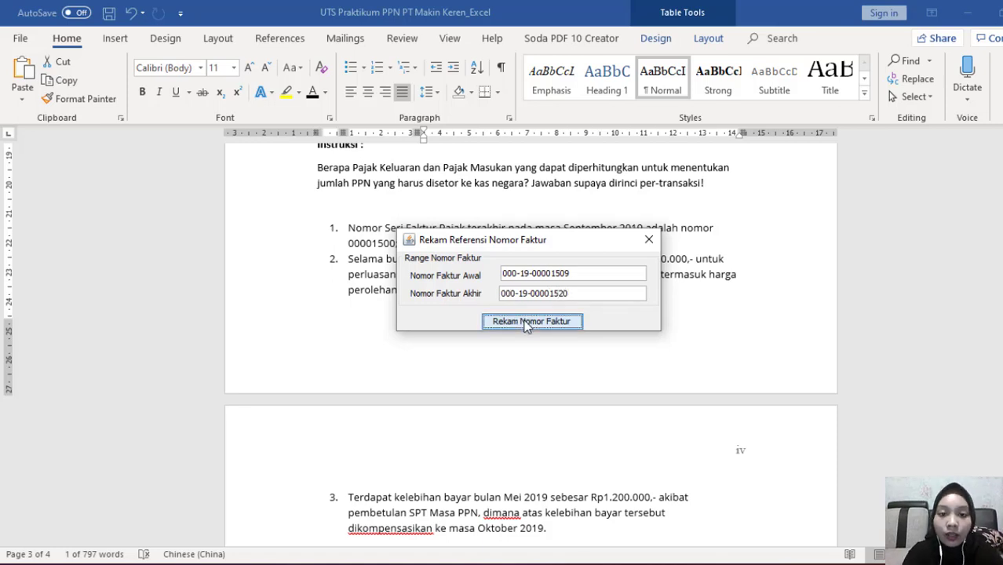
pyautogui.click(527, 322)
# Acknowledge the recorded range, check the new row, and close Referensi Nomor Faktur
pyautogui.click(527, 316)
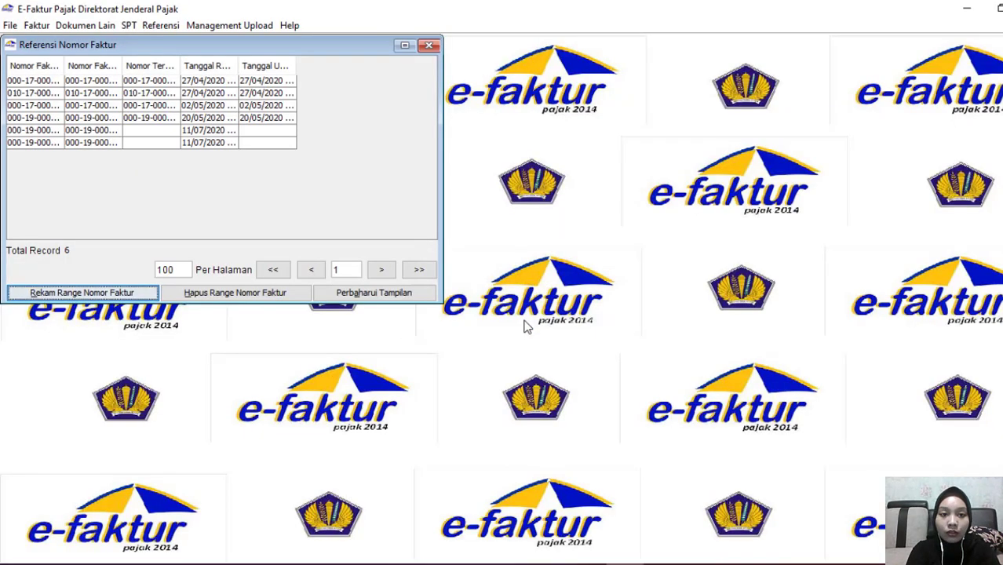
pyautogui.click(56, 144)
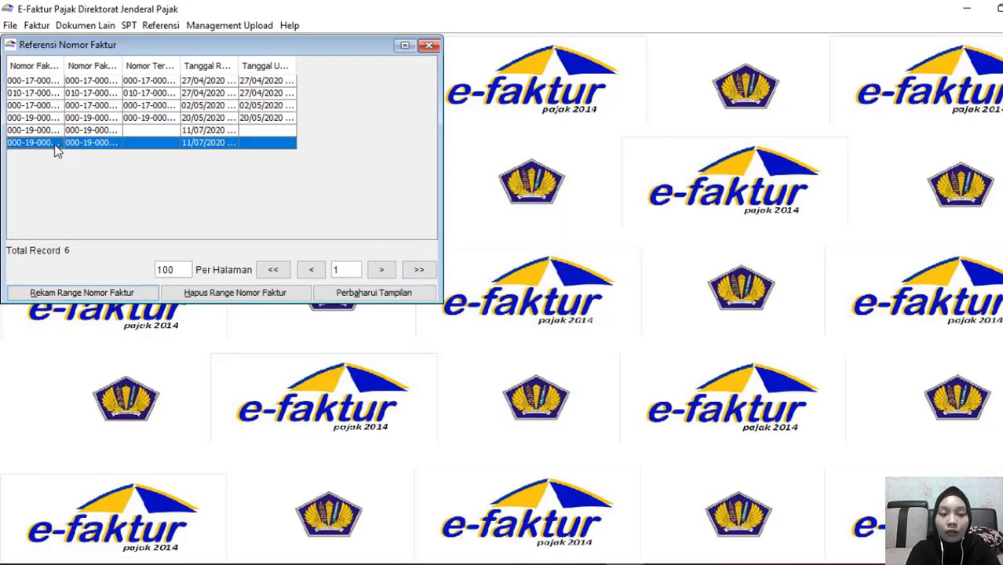
pyautogui.click(428, 46)
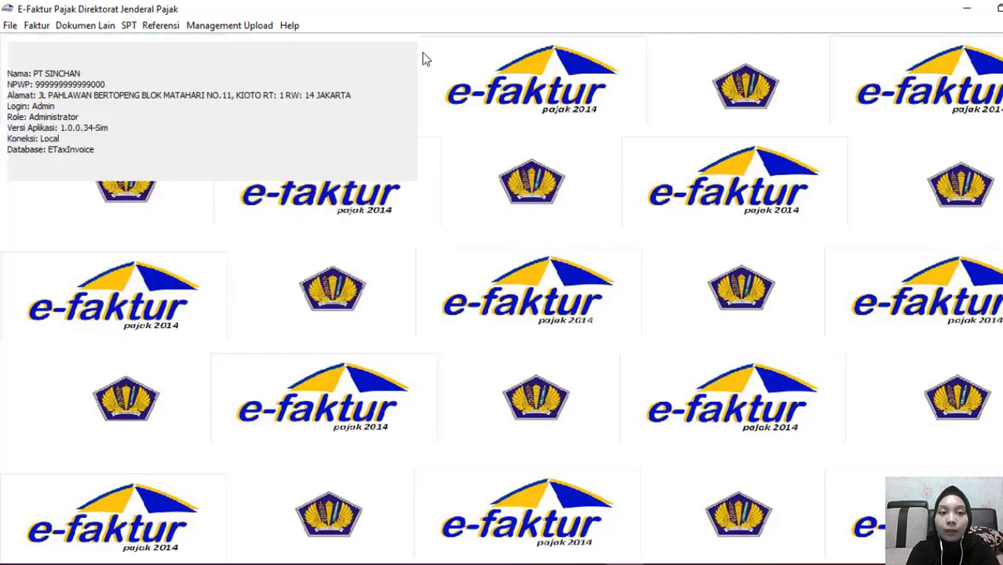
# Open Referensi > Barang / Jasa > Administrasi Barang / Jasa and add a new item
pyautogui.click(168, 25)
pyautogui.moveTo(196, 67)
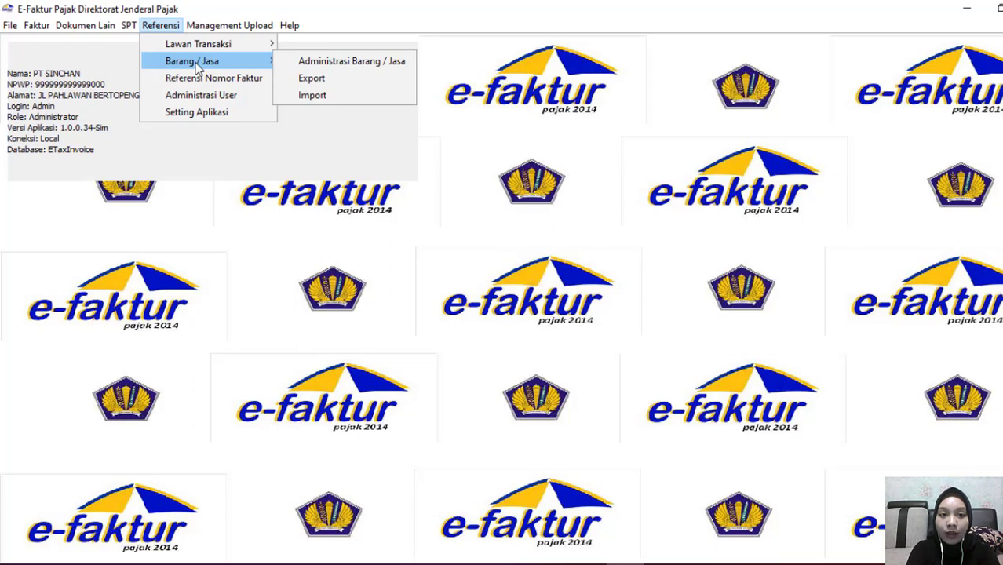
pyautogui.click(305, 65)
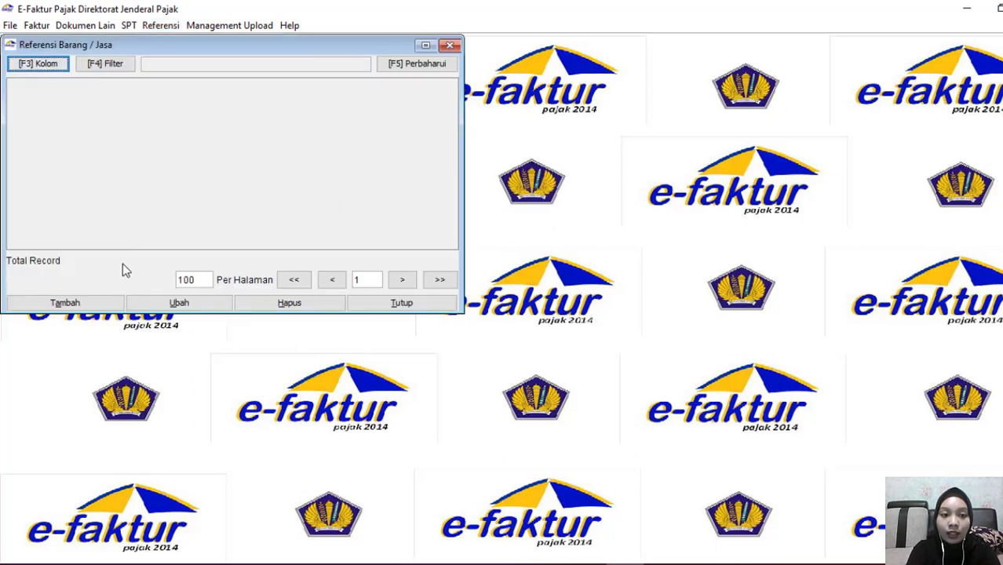
pyautogui.click(105, 304)
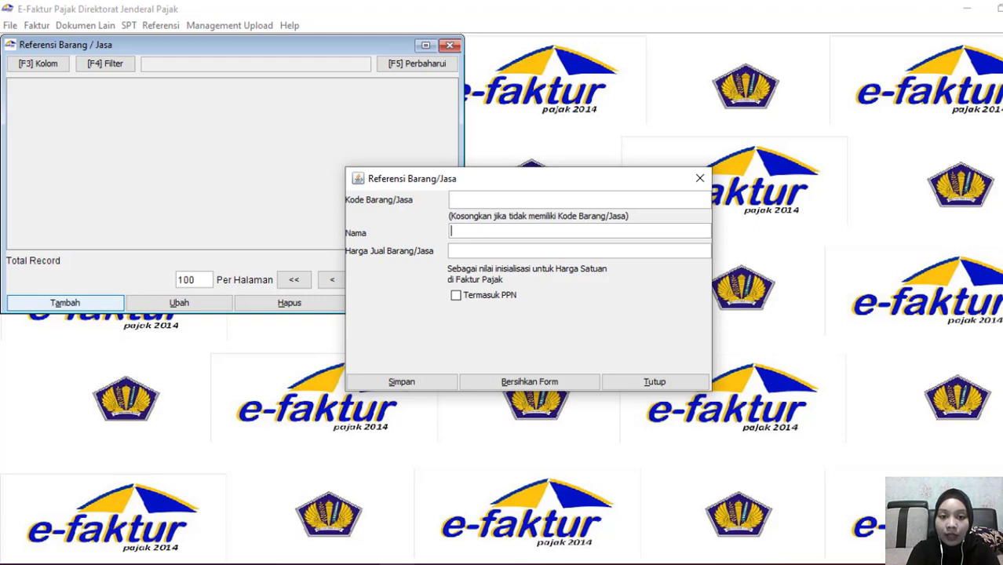
# Review the 9 and 10 October sales entries in the Word document, then return to the Mainan goods form
pyautogui.moveTo(393, 561)
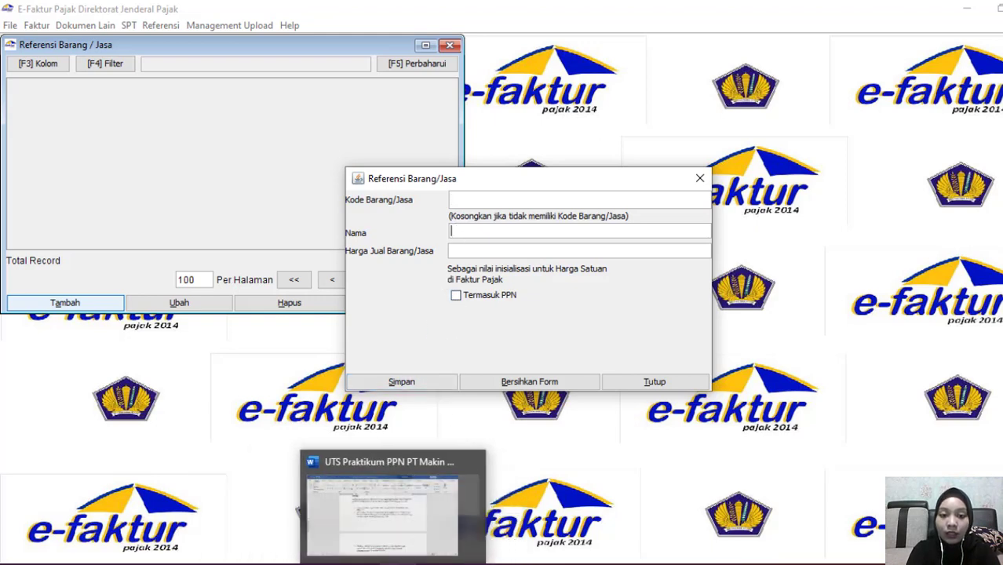
pyautogui.click(383, 510)
pyautogui.scroll(15, 468, 294)
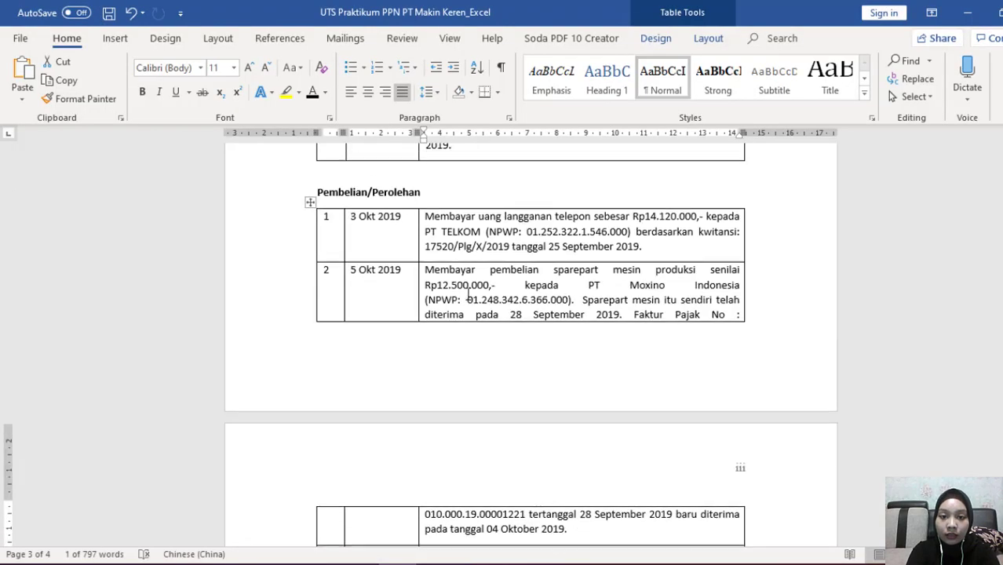
pyautogui.scroll(15, 468, 295)
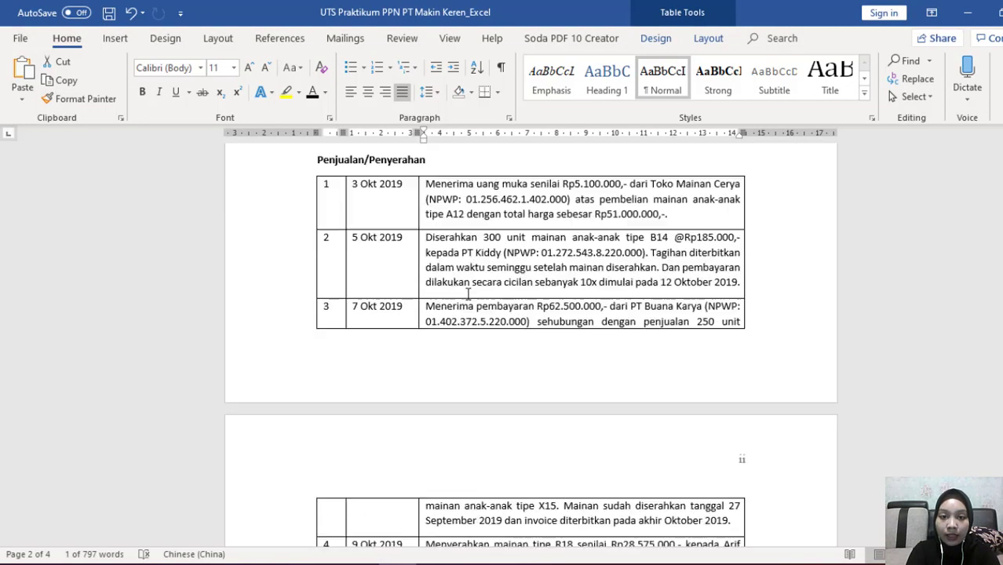
pyautogui.scroll(-1, 468, 295)
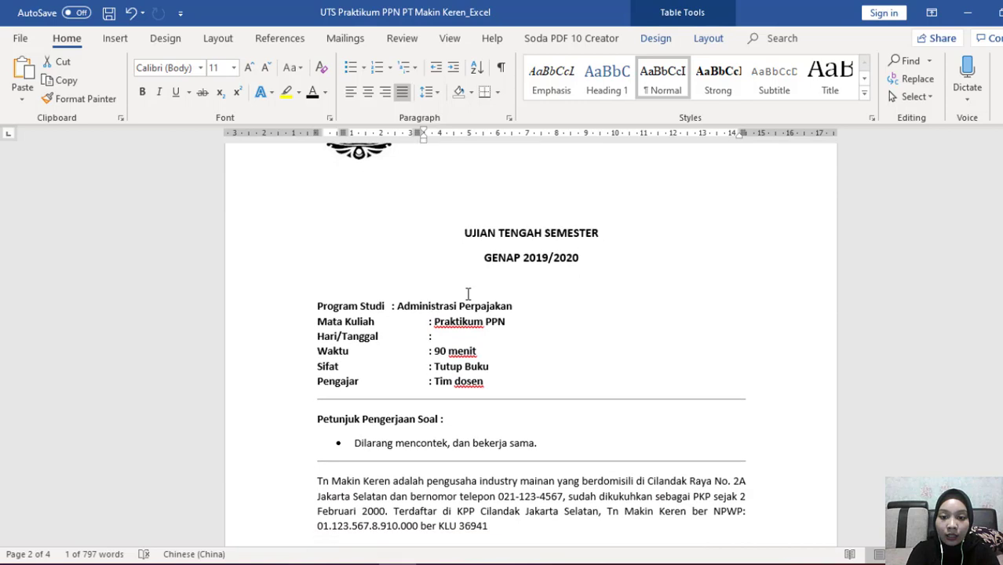
pyautogui.keyDown('ctrl'); pyautogui.scroll(1, 468, 294); pyautogui.keyUp('ctrl')
pyautogui.scroll(-4, 468, 294)
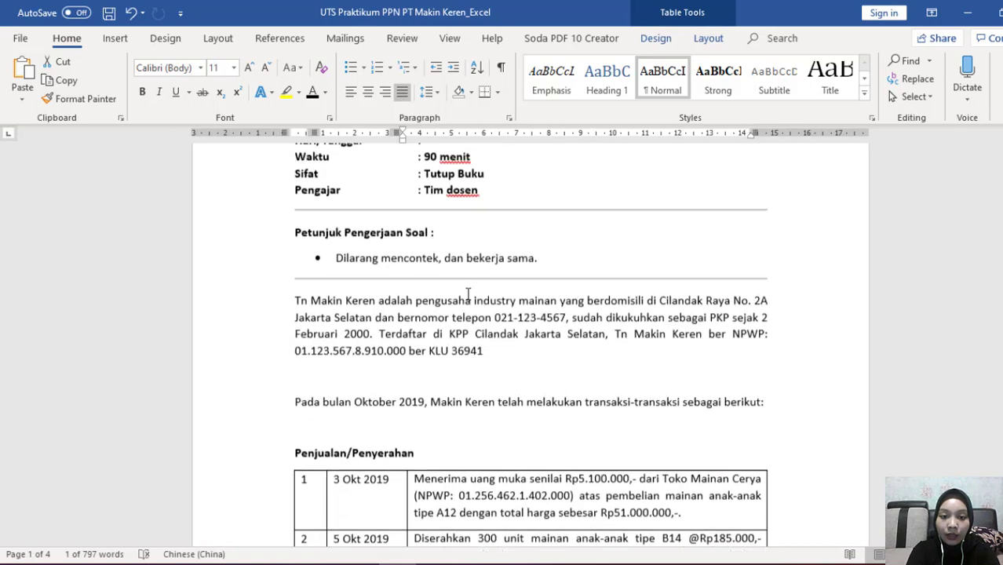
pyautogui.scroll(-6, 468, 295)
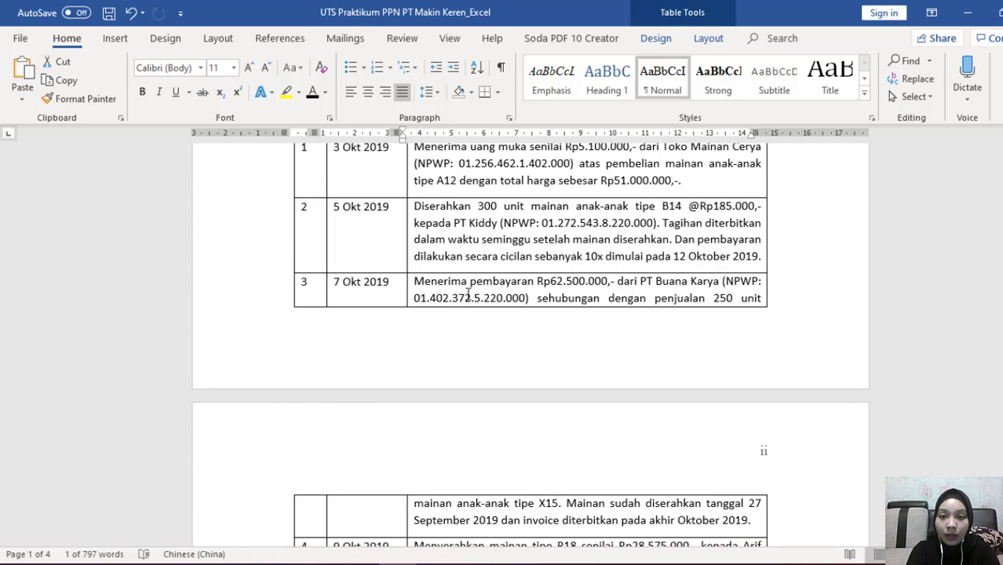
pyautogui.scroll(-5, 468, 294)
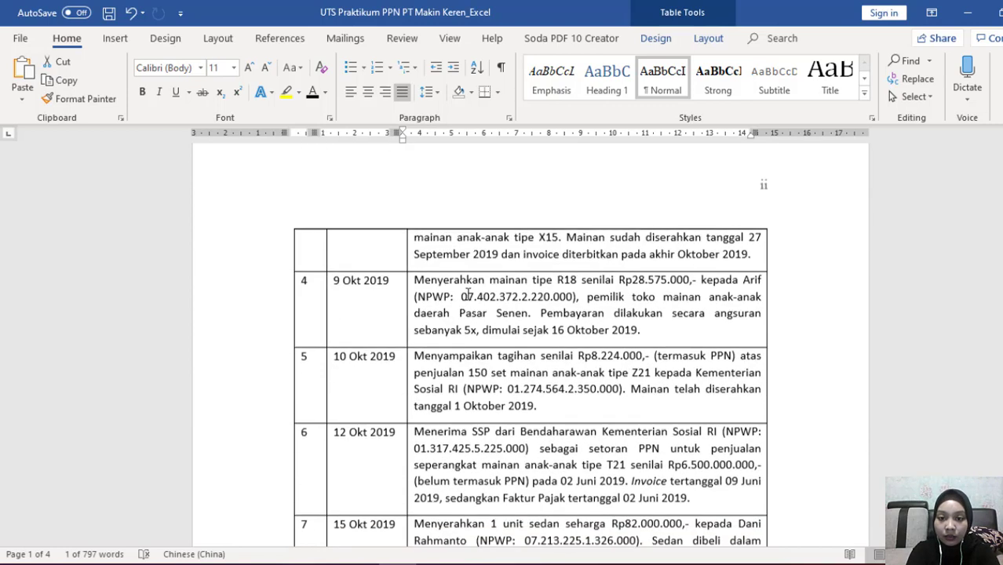
pyautogui.hotkey('alt', 'Tab')
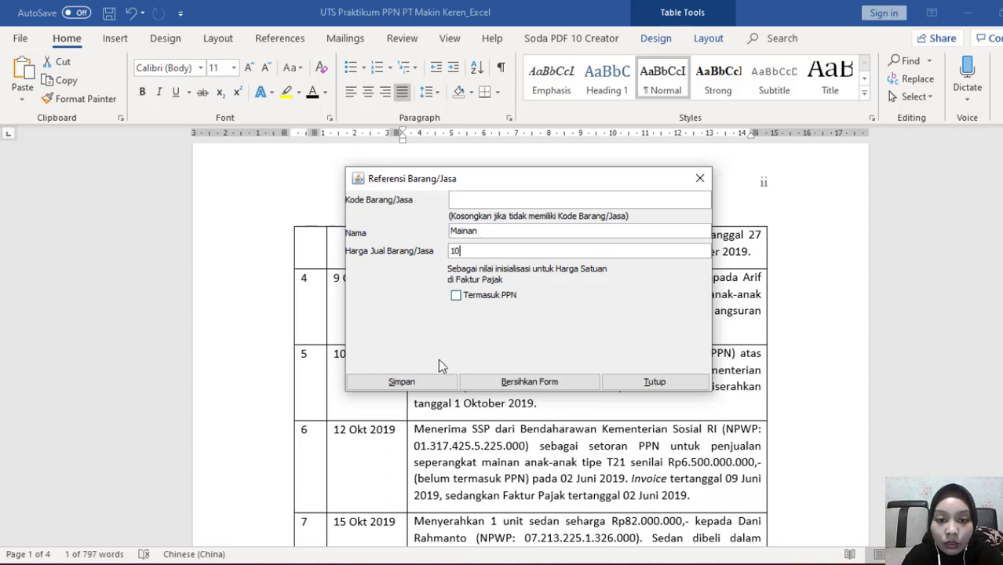
# Confirm Mainan is already registered at price 10 after the ETAX-20021 duplicate error, then close the goods list
pyautogui.click(422, 382)
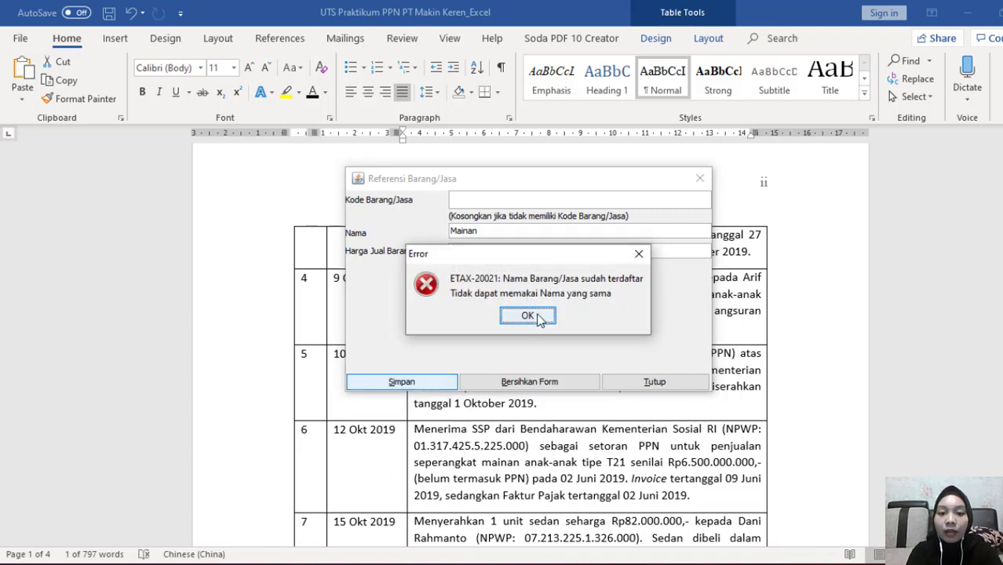
pyautogui.click(537, 317)
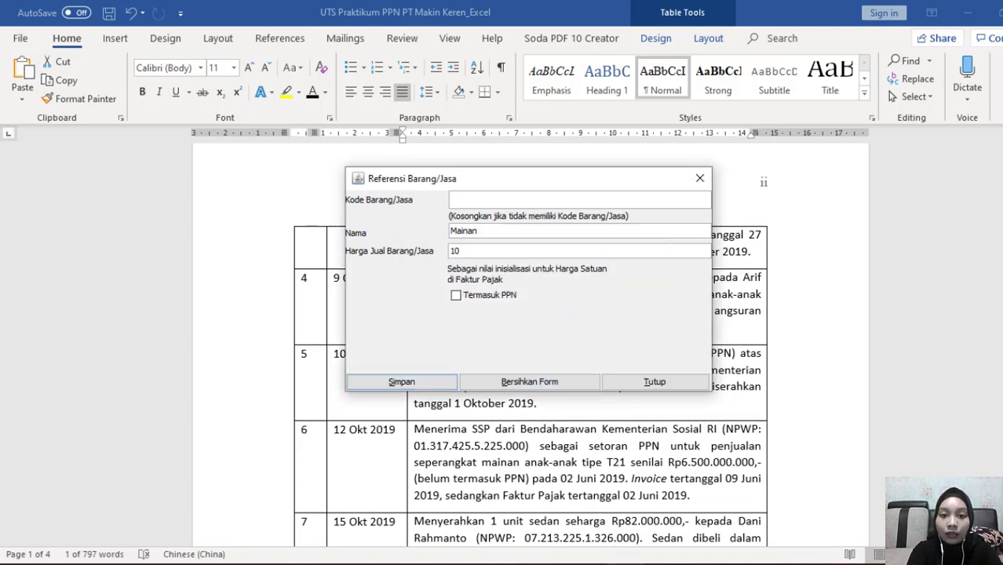
pyautogui.click(653, 382)
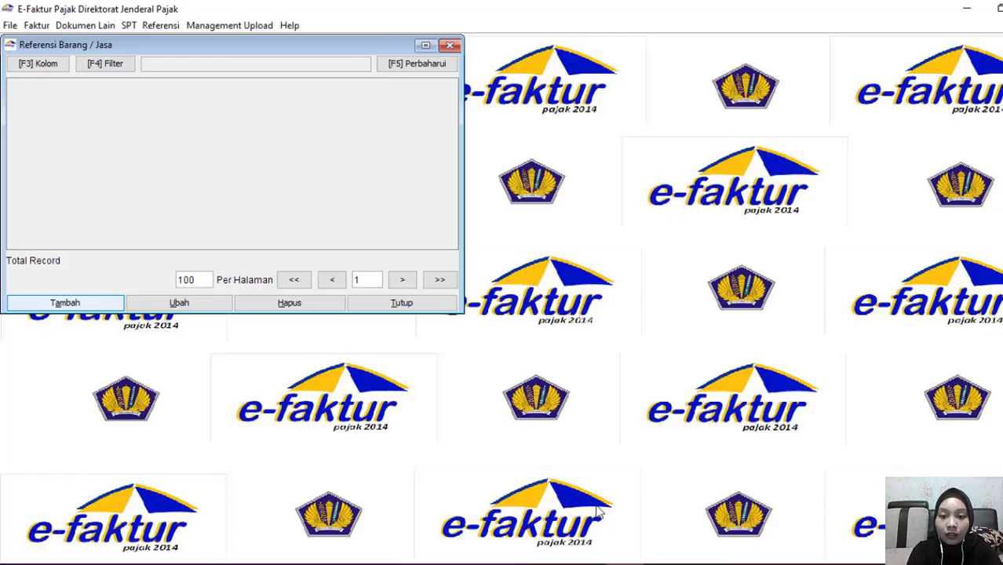
pyautogui.click(118, 230)
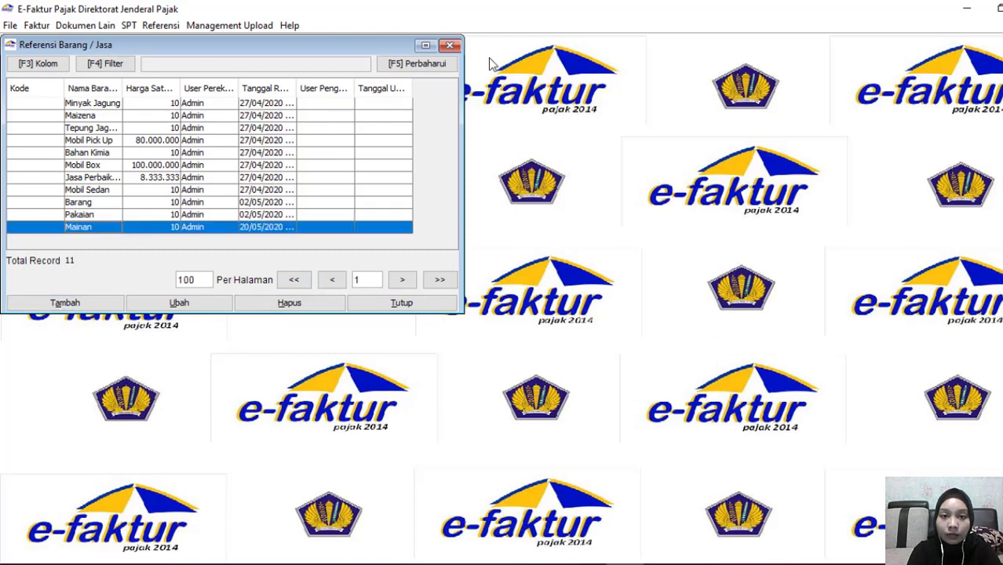
pyautogui.click(453, 46)
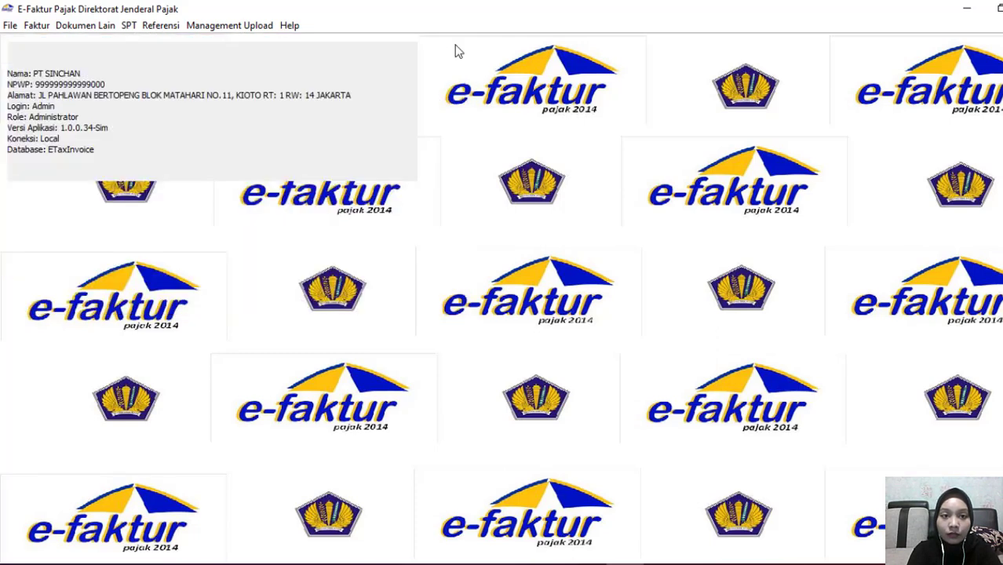
pyautogui.click(161, 26)
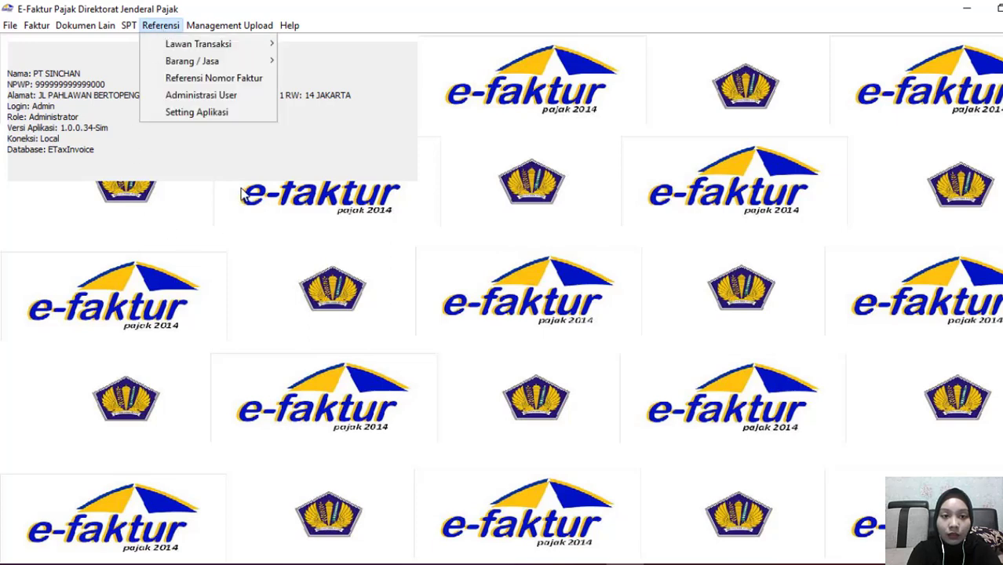
pyautogui.click(192, 94)
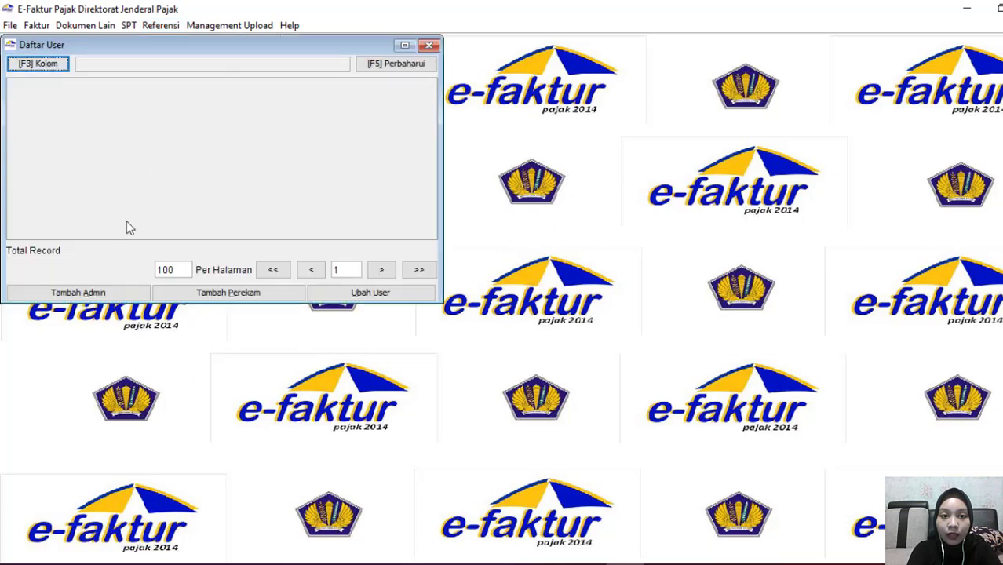
pyautogui.click(429, 46)
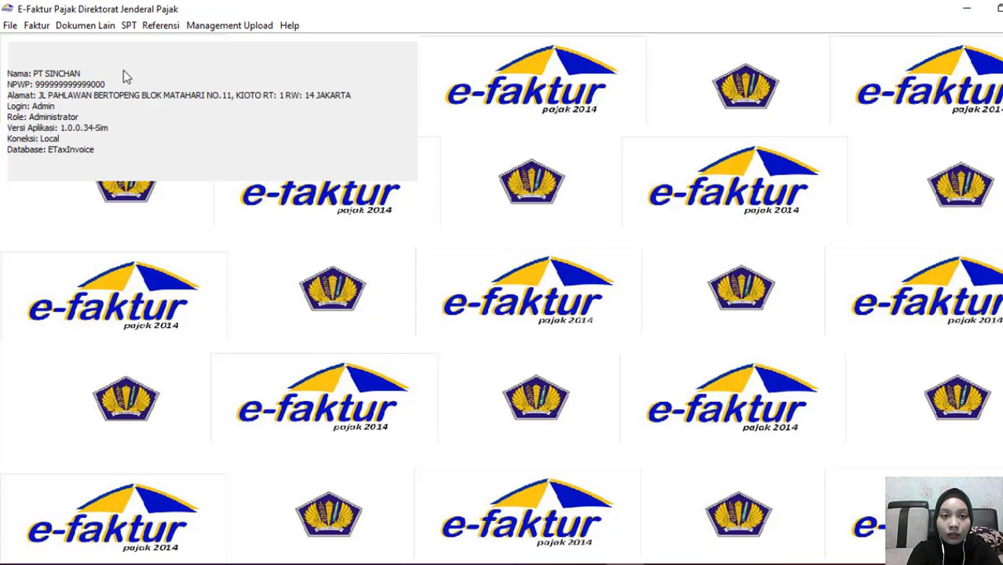
pyautogui.click(164, 26)
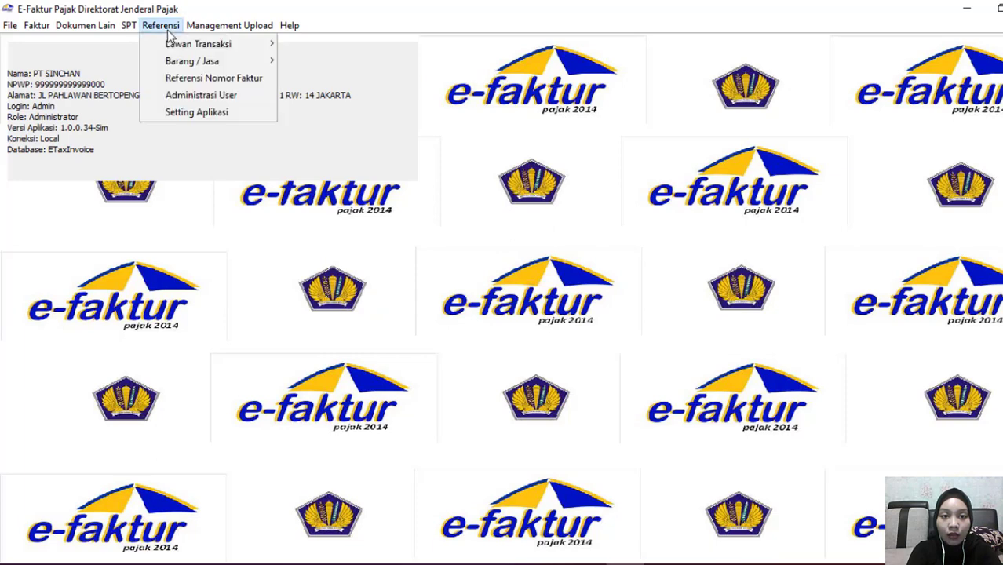
pyautogui.click(190, 112)
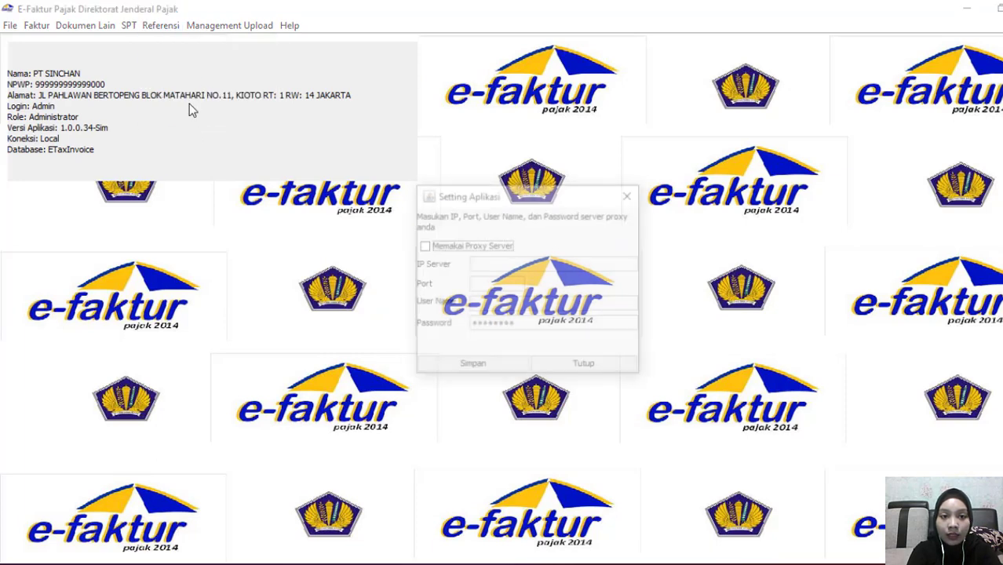
pyautogui.click(628, 197)
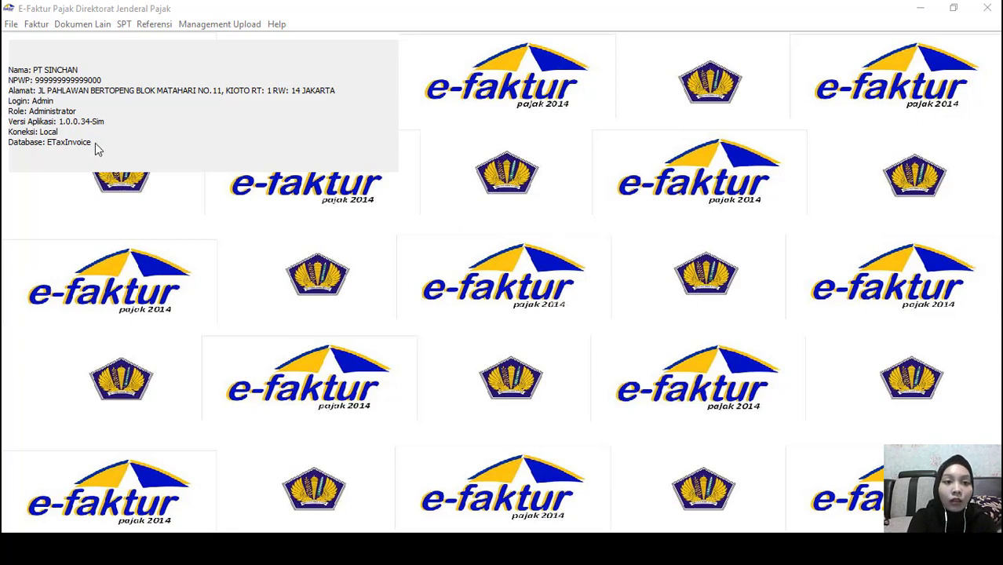
# Open Pajak Keluaran's Administrasi Faktur and begin recording a new output tax invoice
pyautogui.click(34, 26)
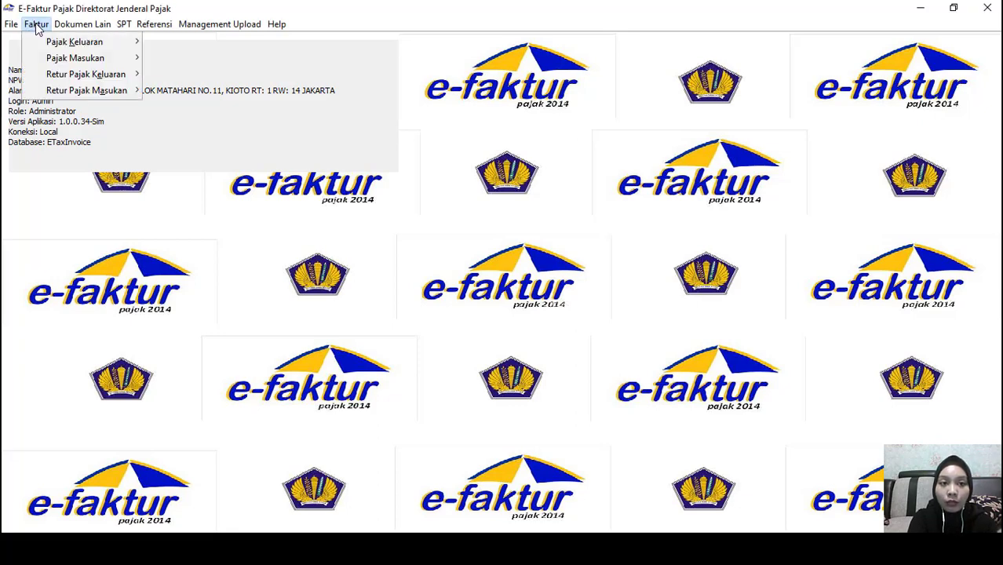
pyautogui.moveTo(42, 47)
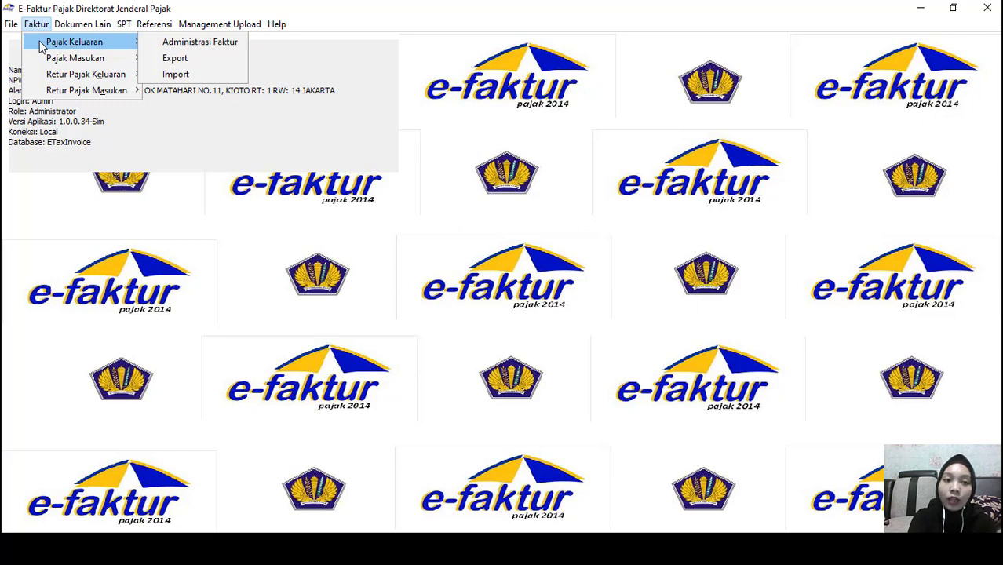
pyautogui.click(158, 49)
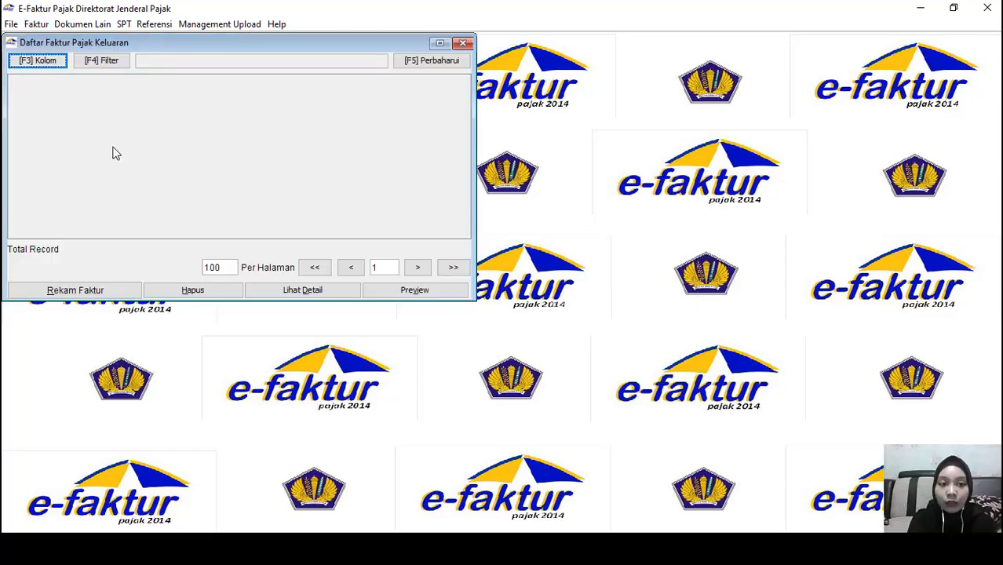
pyautogui.click(95, 290)
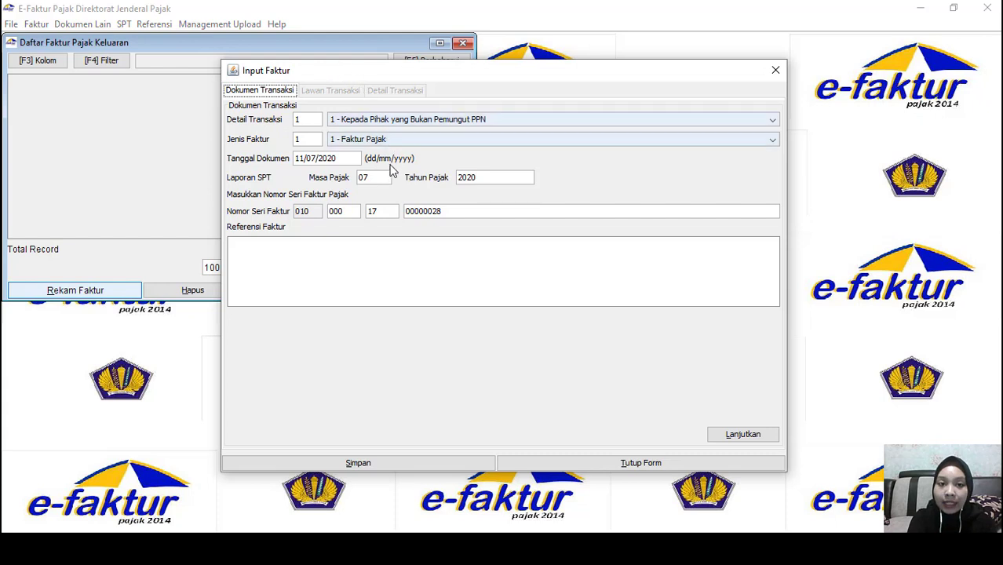
# Keep transaction detail 1 and invoice type 1 - Faktur Pajak, then switch to the Excel sales data
pyautogui.click(369, 123)
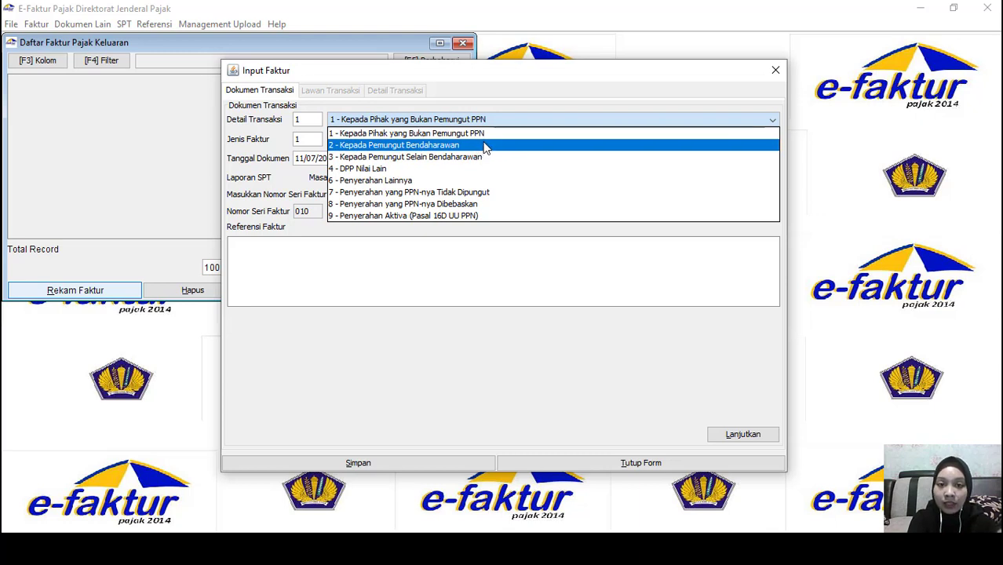
pyautogui.click(491, 101)
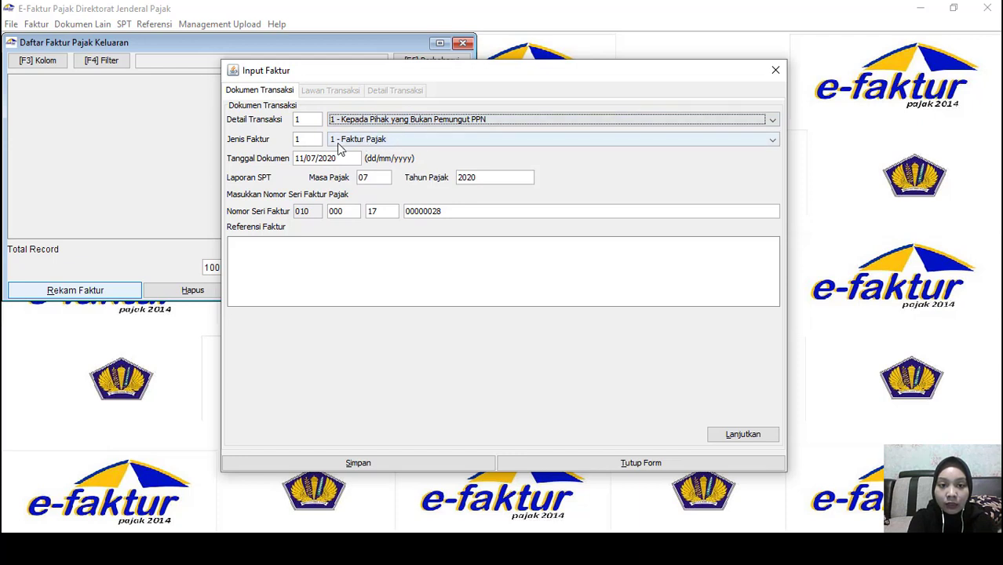
pyautogui.click(458, 143)
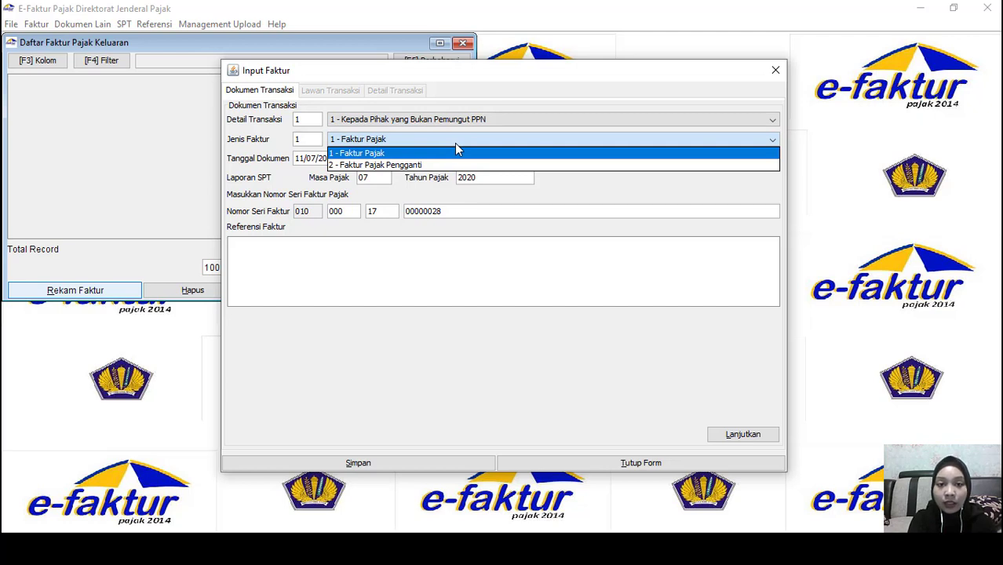
pyautogui.click(557, 138)
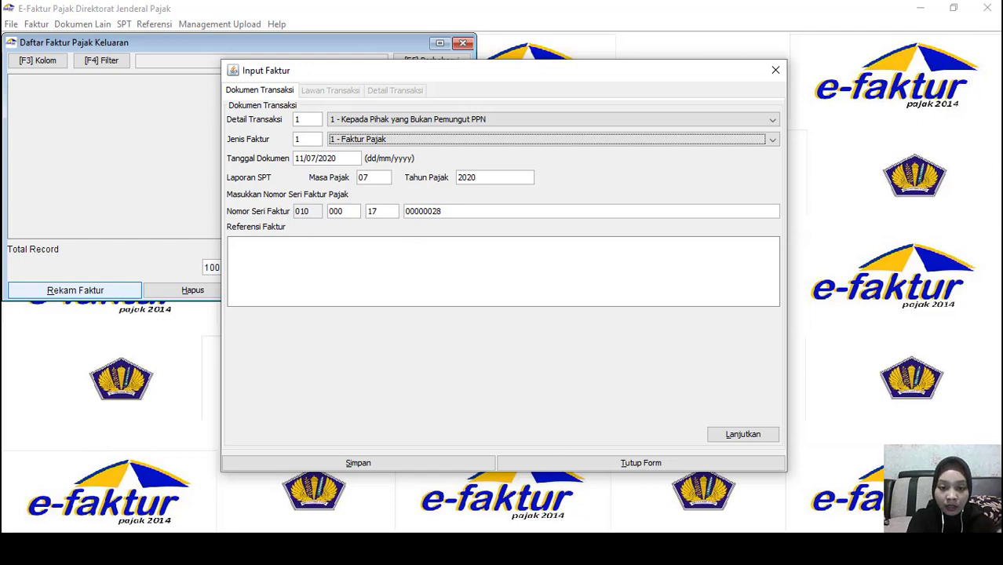
pyautogui.click(567, 460)
pyautogui.hotkey('alt', 'Tab')
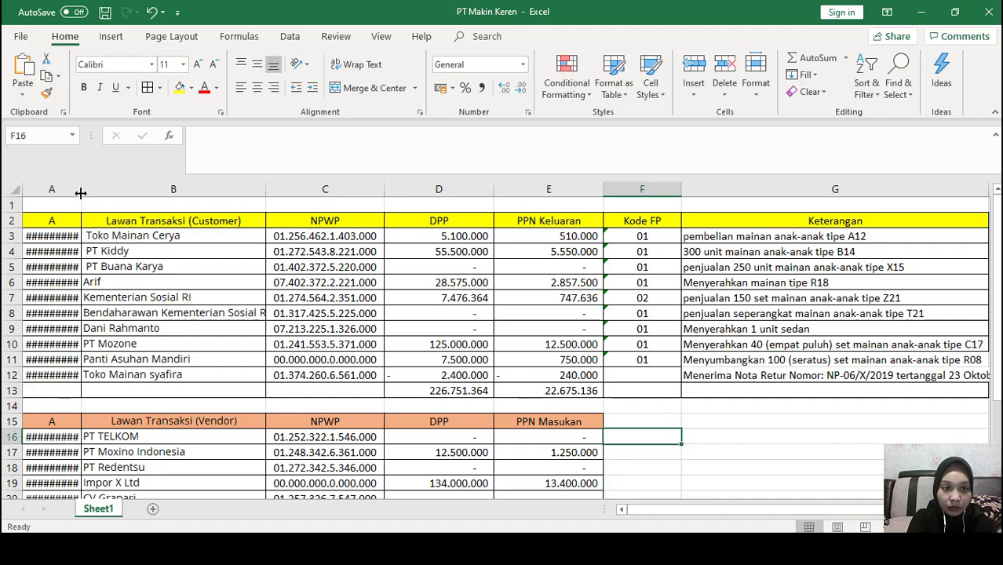
# Widen column A and check PT Kiddy, code 01 and the first sale dated 03/10/2019, then return to e-Faktur
pyautogui.moveTo(80, 192); pyautogui.dragTo(96, 194)
pyautogui.click(184, 253)
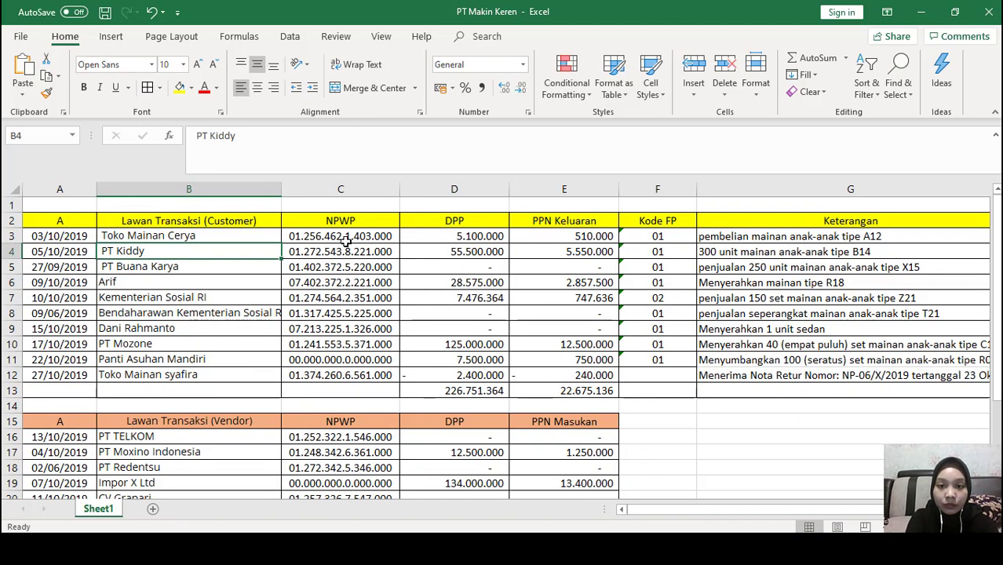
pyautogui.click(646, 233)
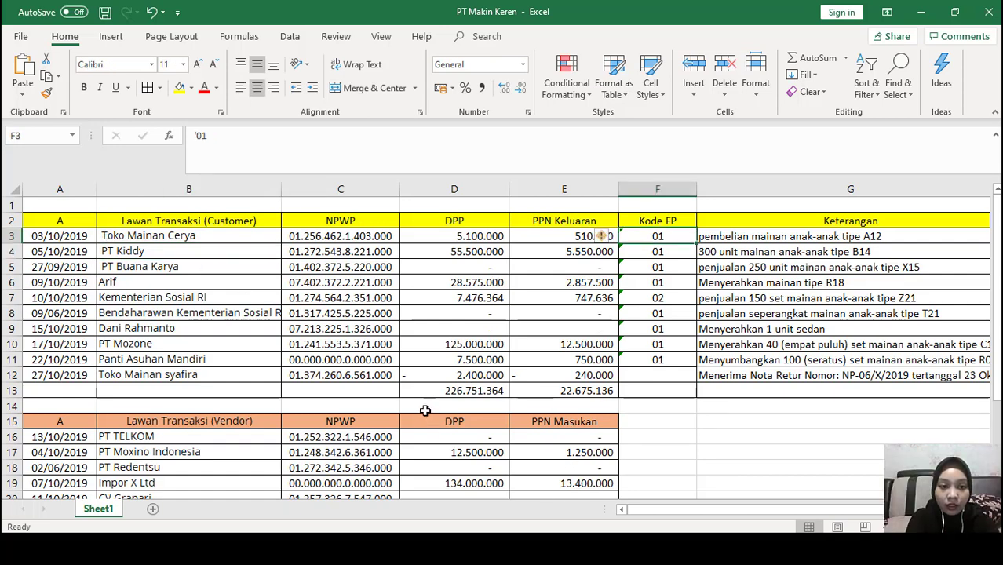
pyautogui.click(73, 236)
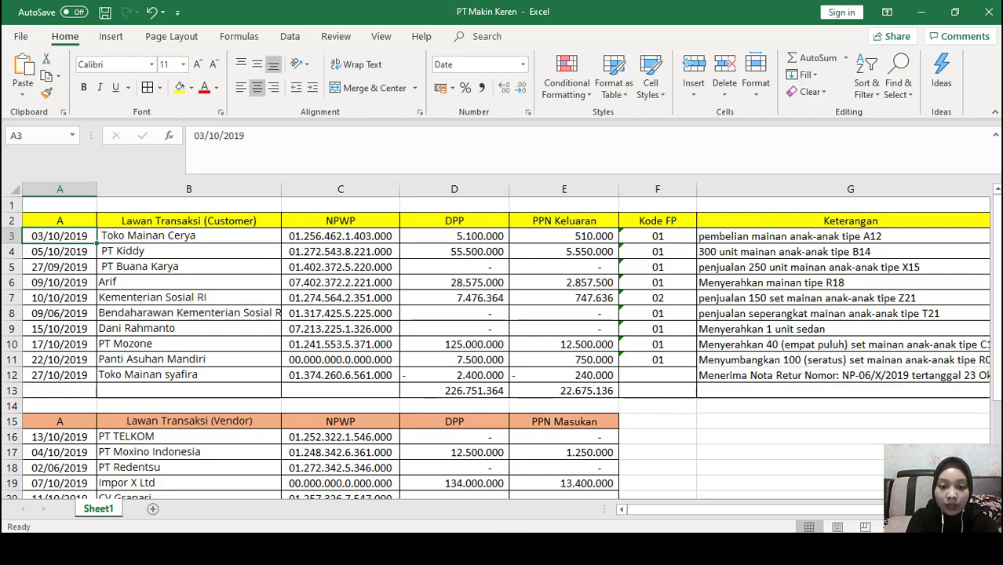
pyautogui.click(537, 549)
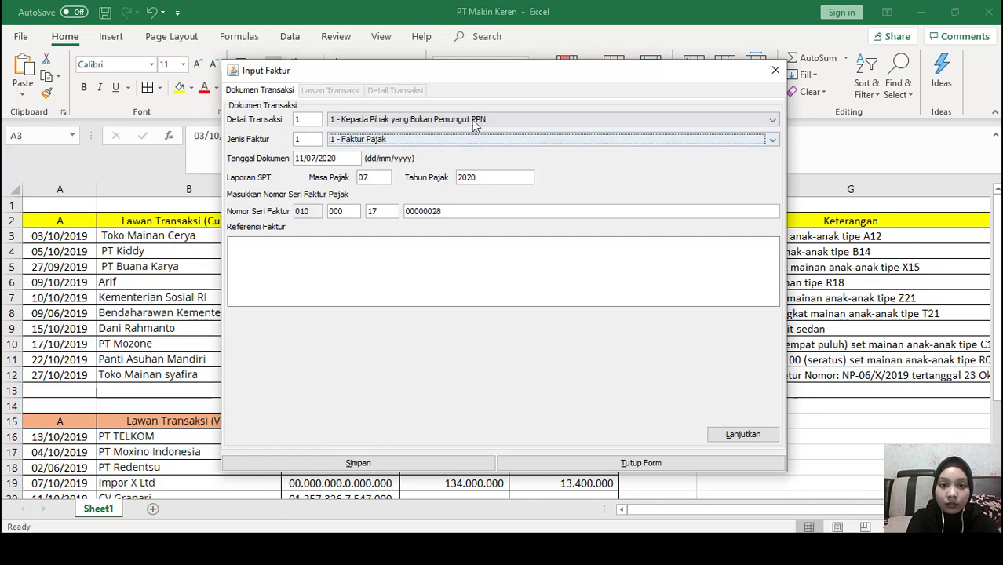
# Date the invoice 03/10/2019 for period 10/2019, enter serial 010.000-19.00001509, and continue
pyautogui.click(471, 119)
pyautogui.click(471, 119)
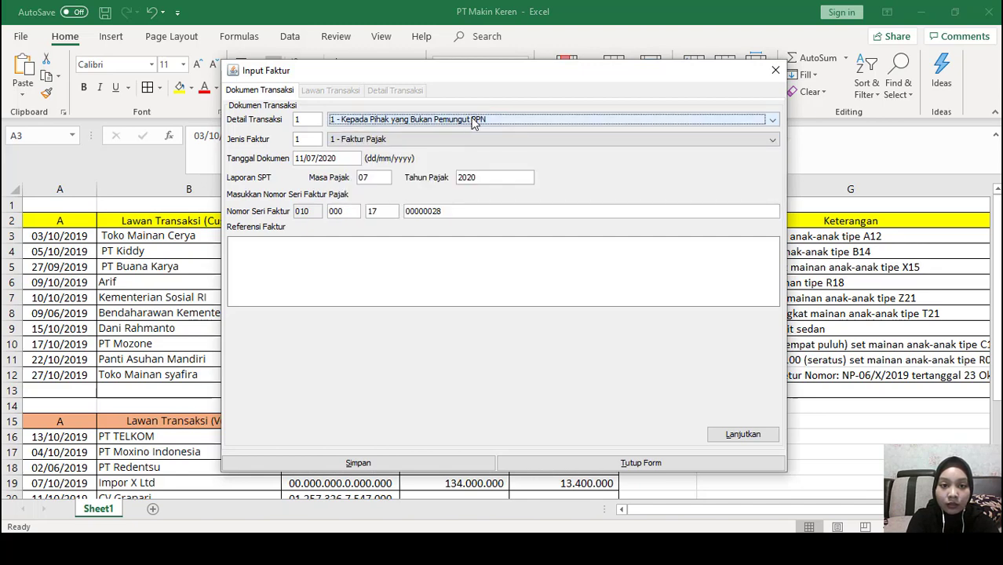
pyautogui.click(338, 160)
pyautogui.moveTo(296, 160); pyautogui.dragTo(348, 159)
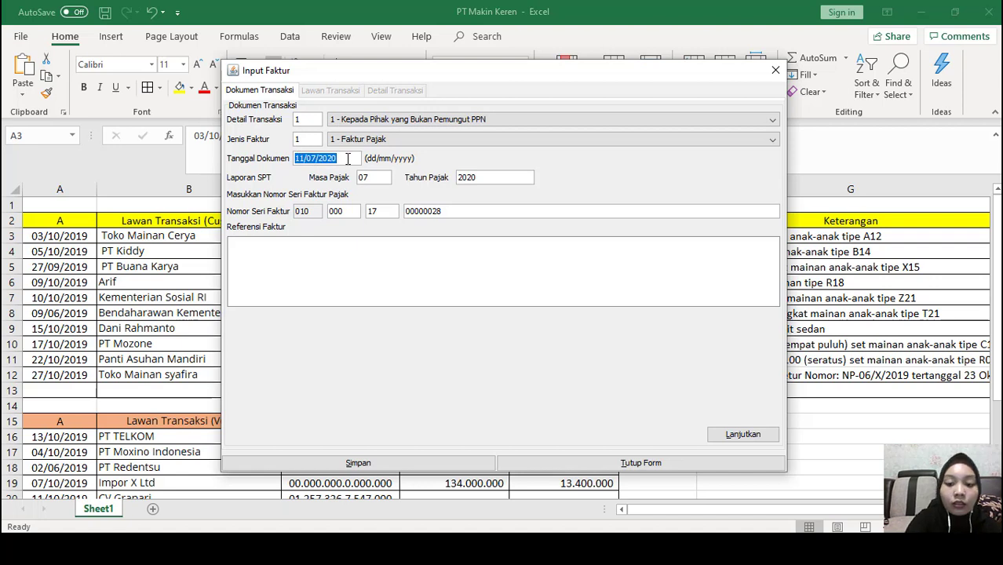
pyautogui.press('BackSpace')
pyautogui.write('03/10')
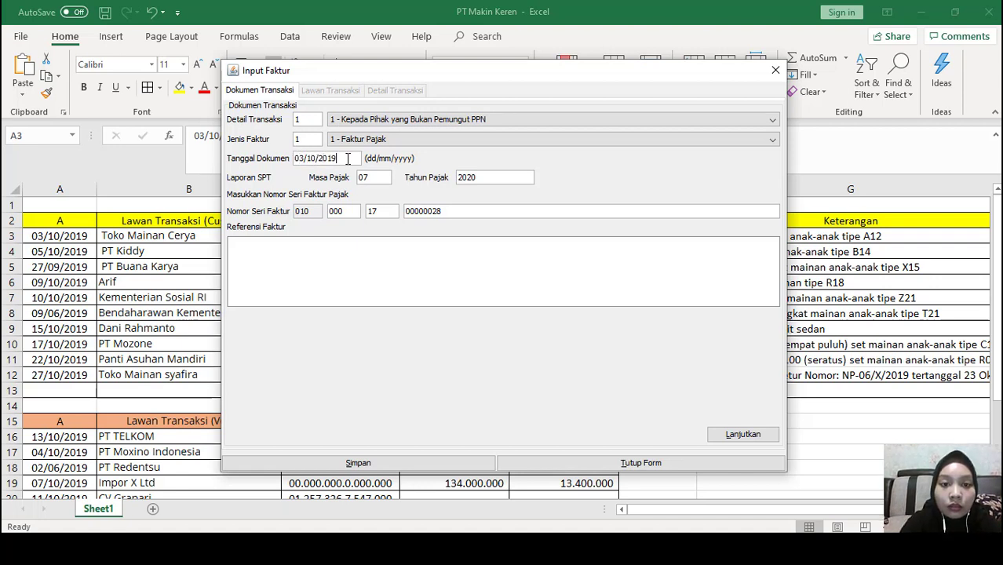
pyautogui.click(375, 174)
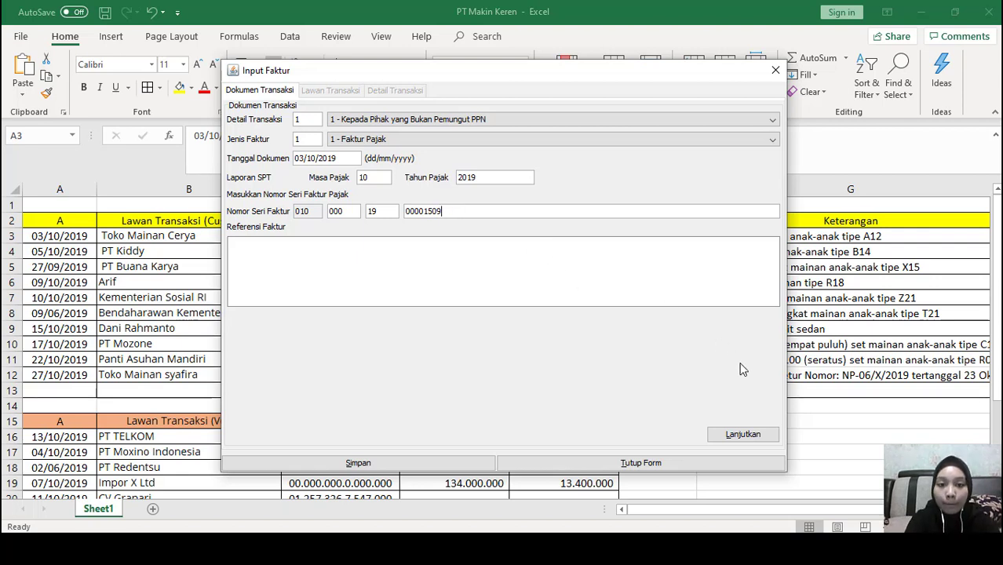
pyautogui.click(757, 436)
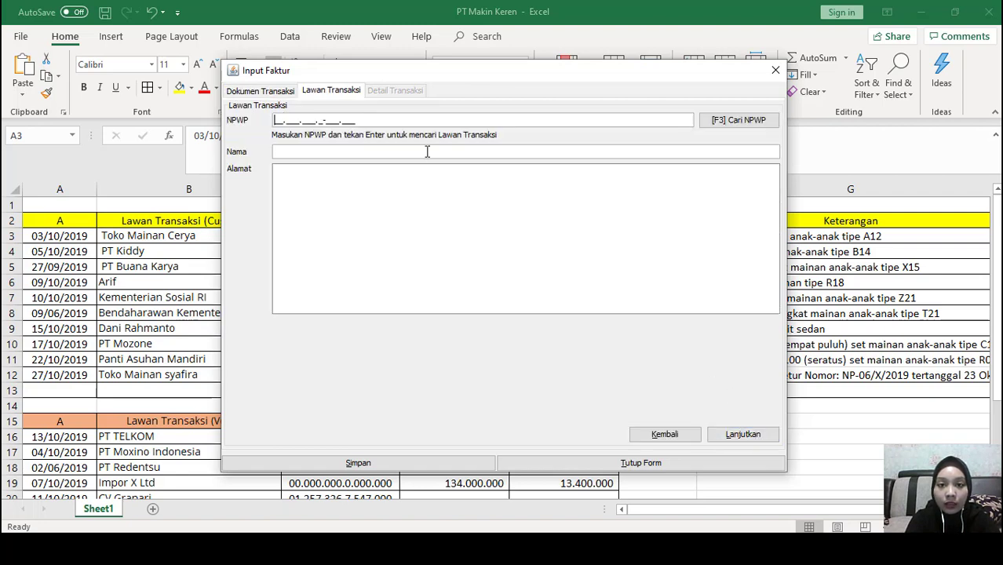
# Pick Toko Mainan Cerya from the counterparty reference search as buyer and continue to transaction details
pyautogui.click(727, 123)
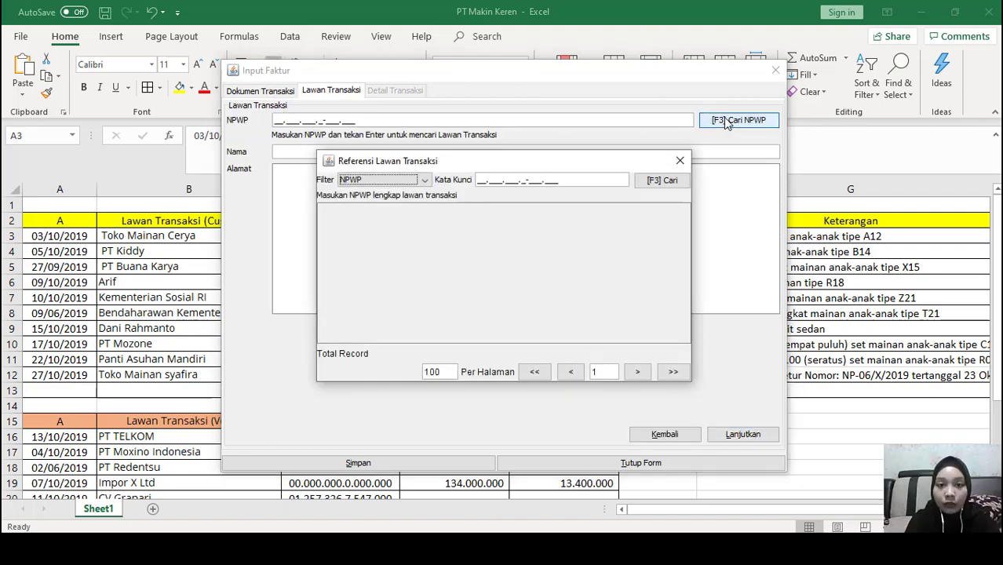
pyautogui.click(660, 180)
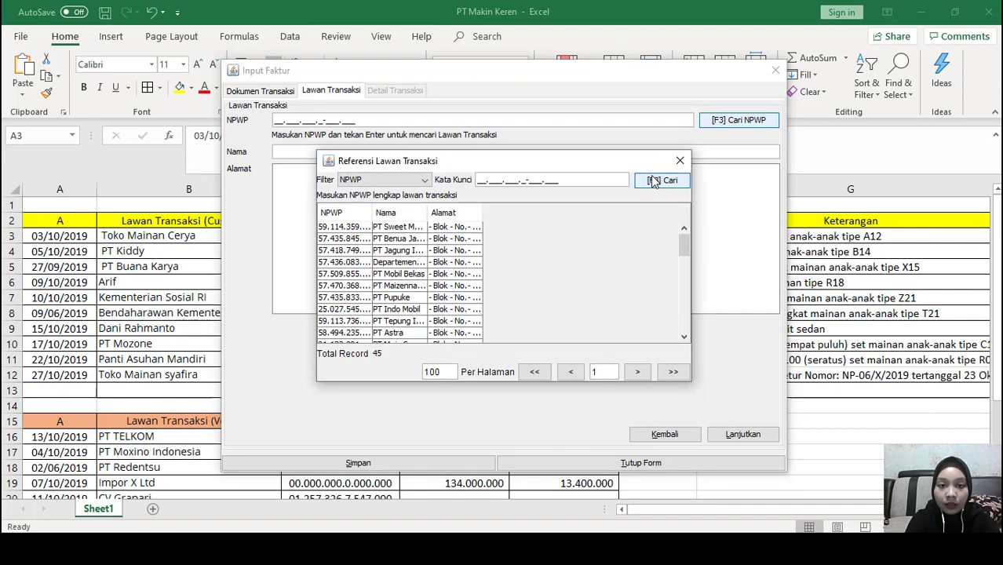
pyautogui.scroll(-3, 477, 269)
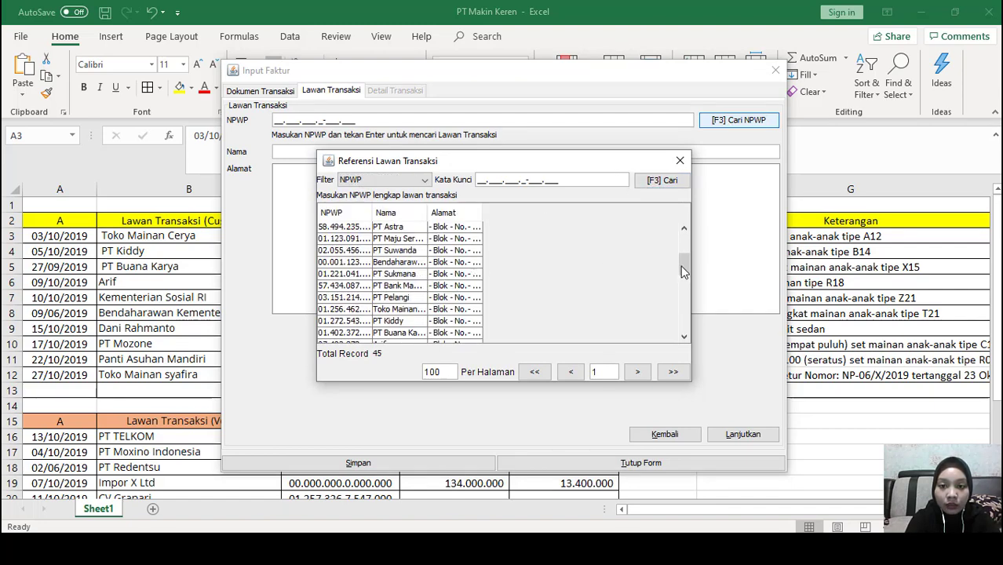
pyautogui.moveTo(685, 263); pyautogui.dragTo(683, 328)
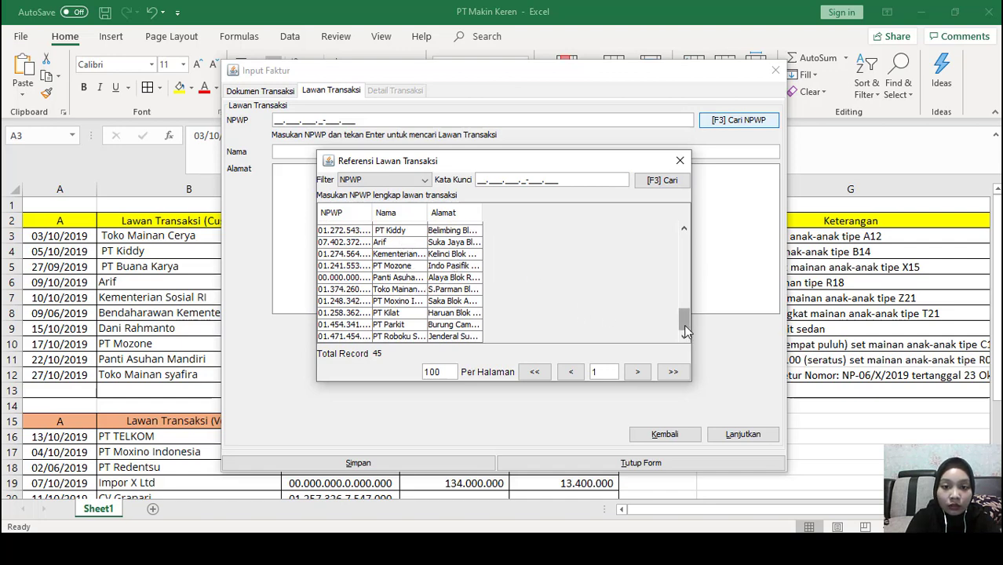
pyautogui.scroll(2, 684, 330)
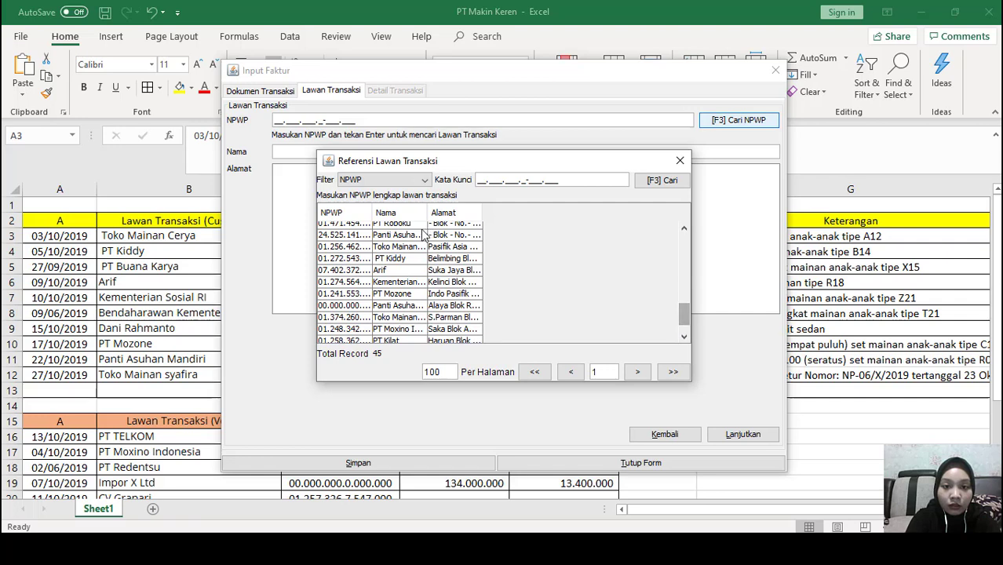
pyautogui.doubleClick(411, 248)
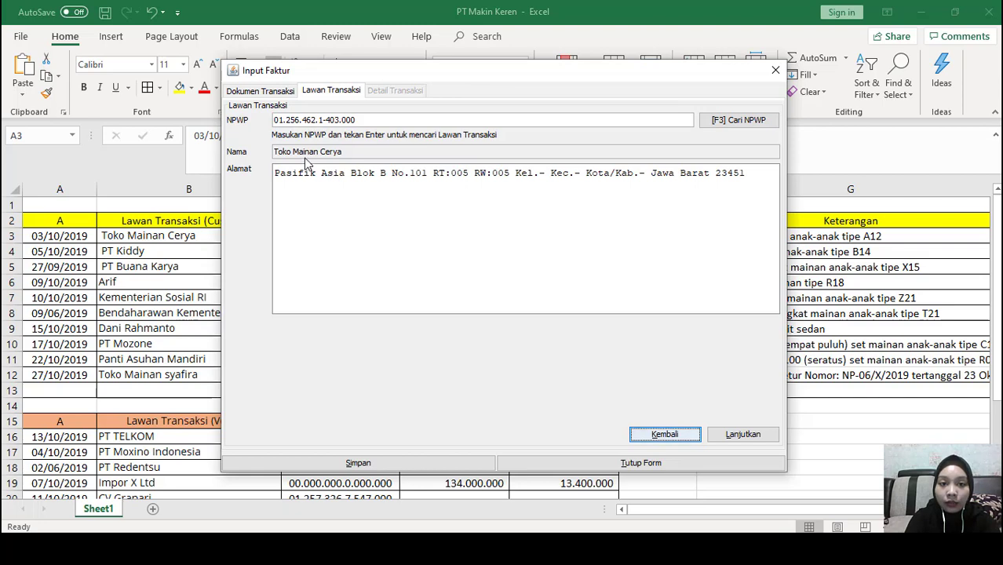
pyautogui.click(744, 438)
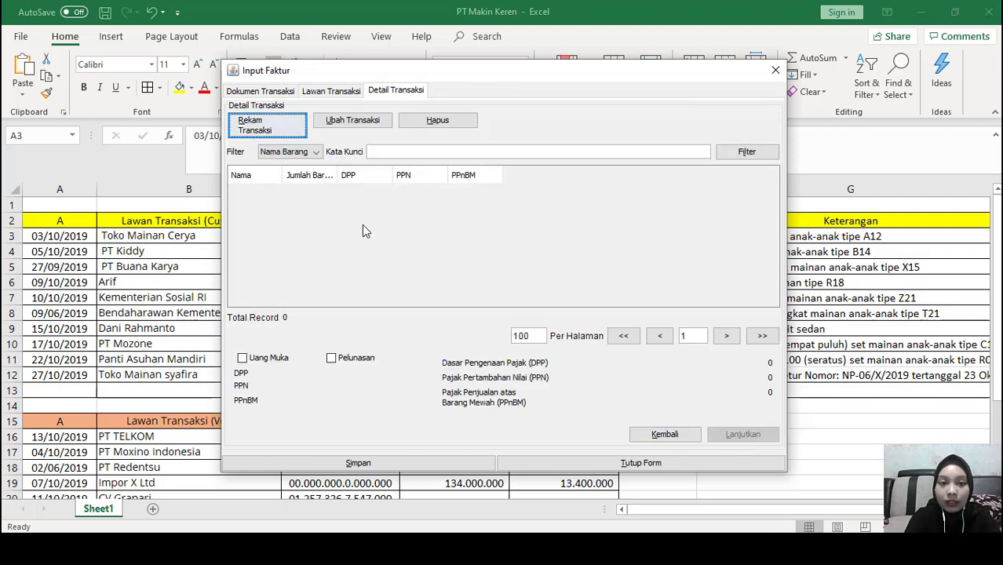
# Add a transaction line using goods item Mainan from the reference list, prefilled at price 10, quantity 1
pyautogui.click(267, 127)
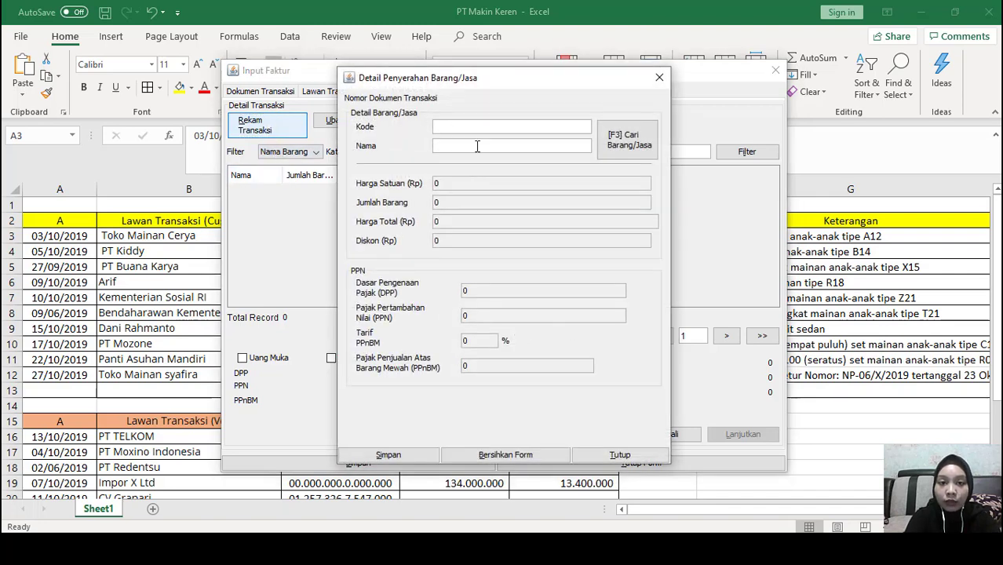
pyautogui.click(713, 70)
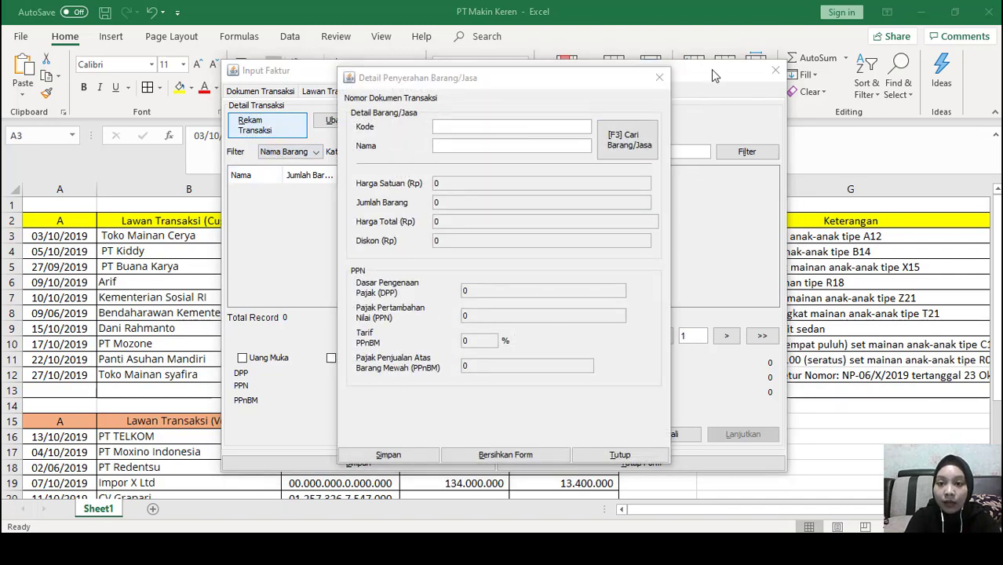
pyautogui.click(614, 129)
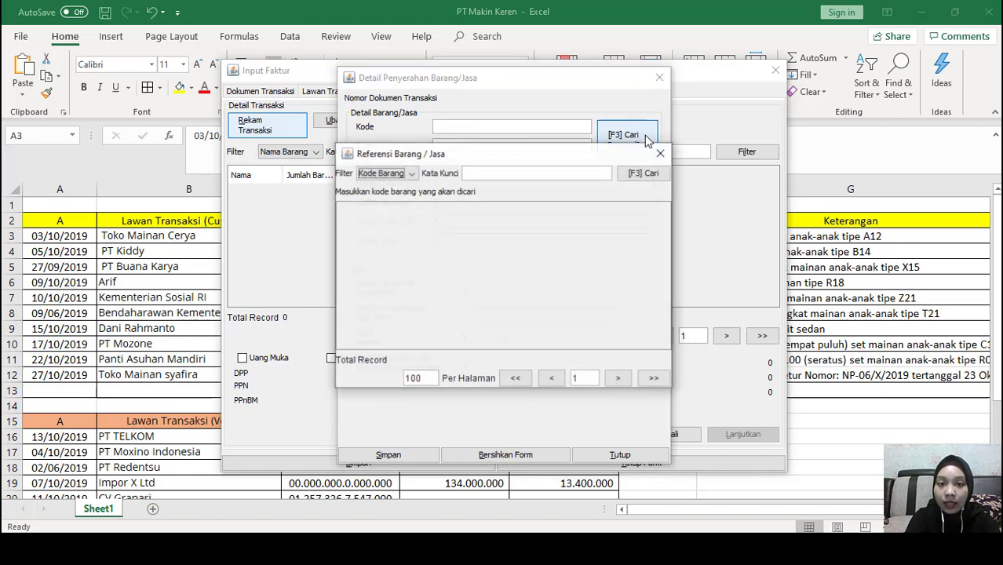
pyautogui.click(642, 176)
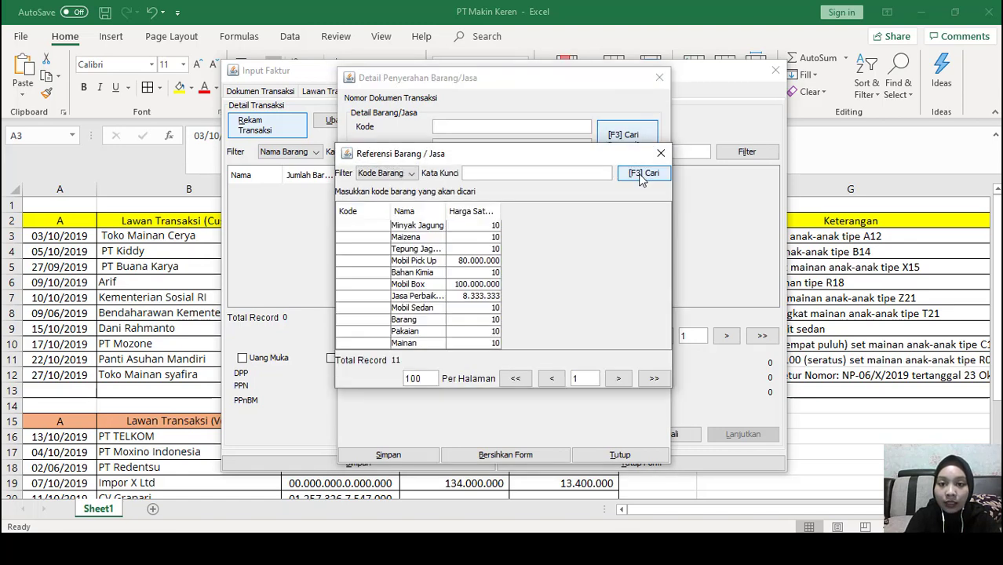
pyautogui.doubleClick(440, 343)
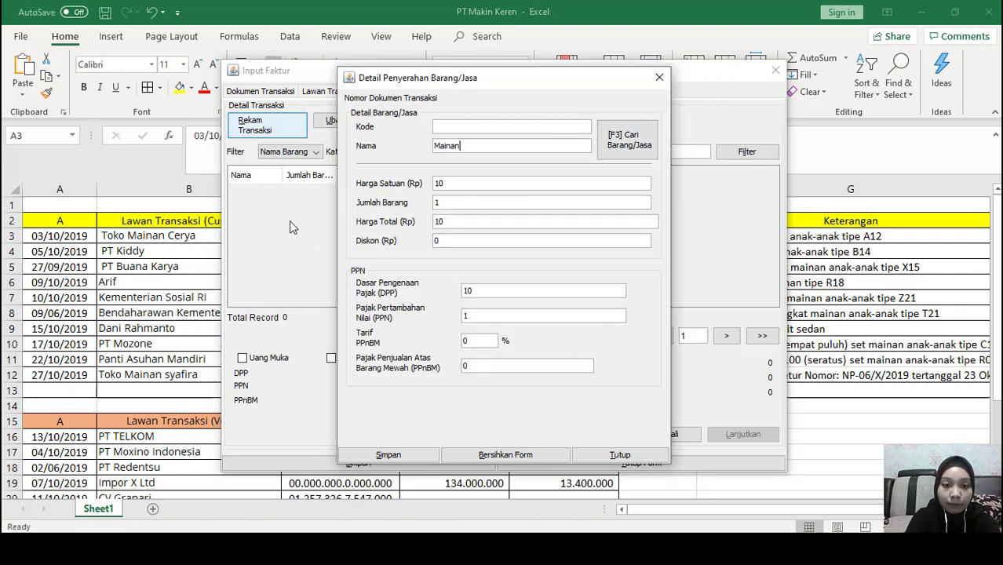
# Glance over the Word exam question sheet, then return to the invoice line entry
pyautogui.hotkey('alt', 'Tab')
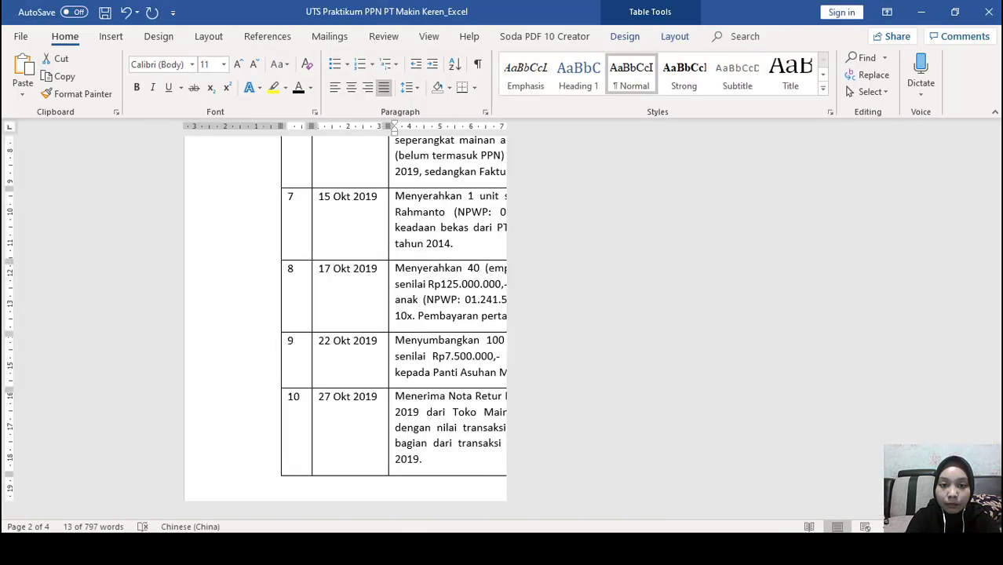
pyautogui.scroll(10, 415, 380)
pyautogui.scroll(10, 416, 380)
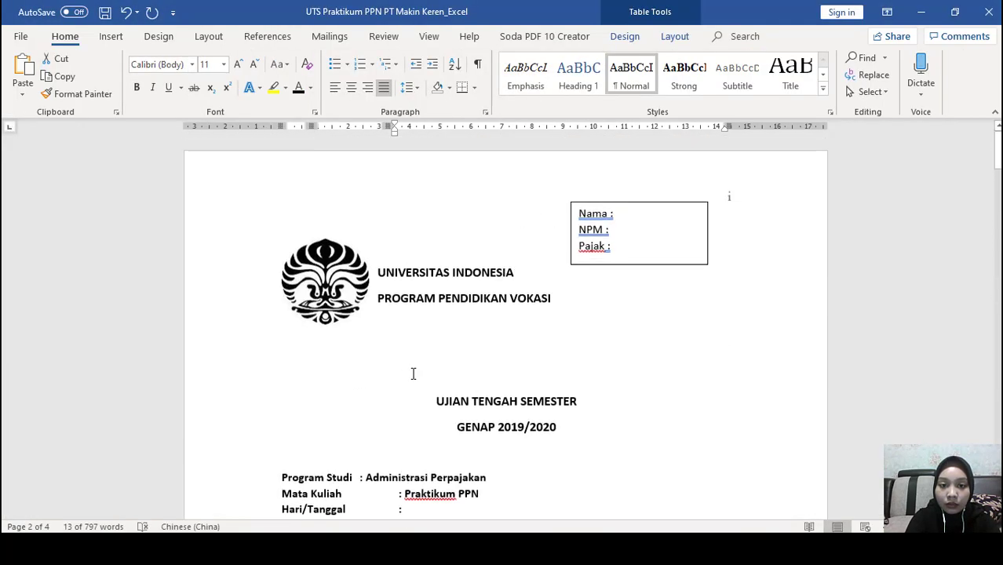
pyautogui.scroll(-6, 414, 375)
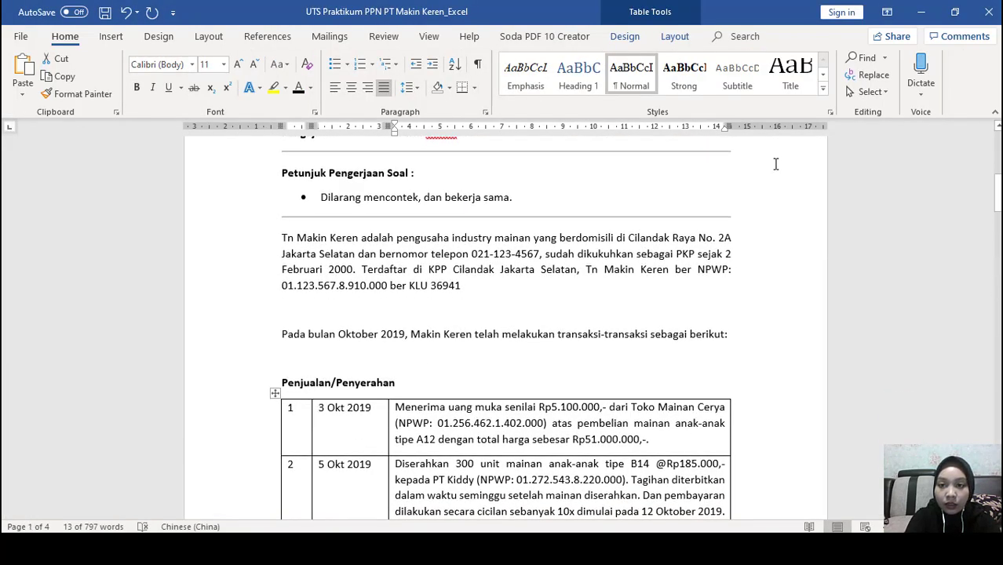
pyautogui.click(922, 11)
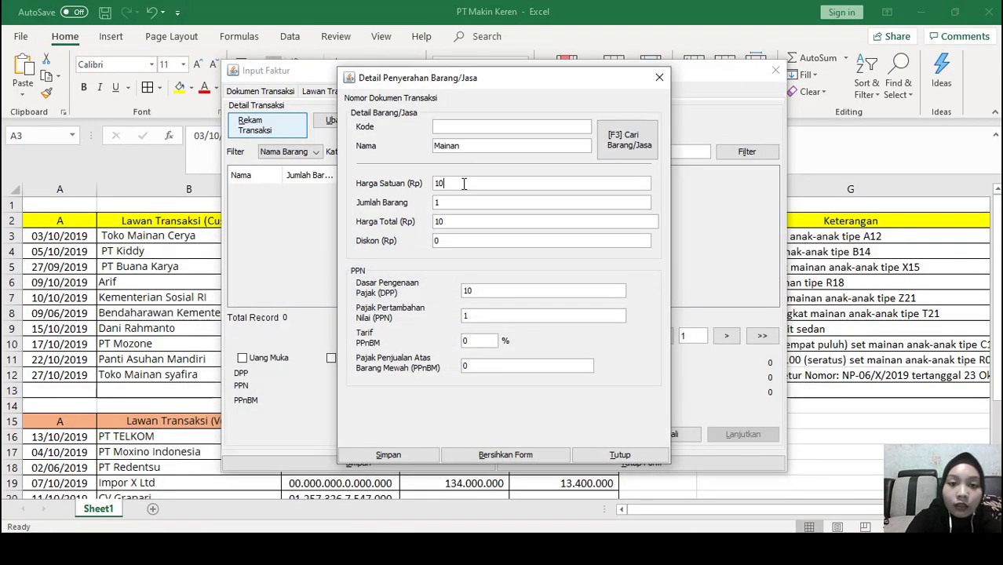
# Price the Mainan line at 51.000.000 (PPN 5.100.000), save the invoice, and start a new one
pyautogui.press('BackSpace')
pyautogui.press('BackSpace')
pyautogui.write('51')
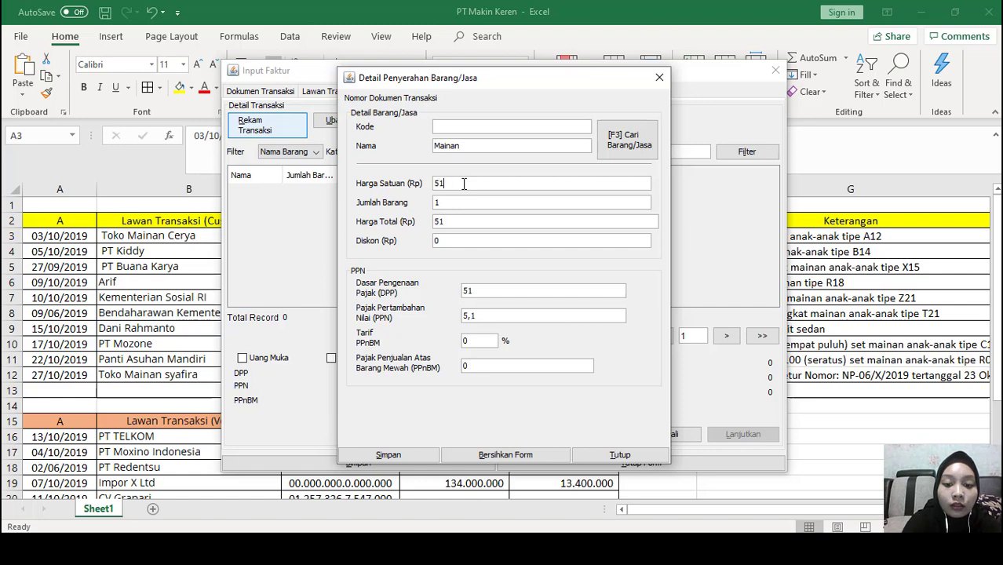
pyautogui.write('000000')
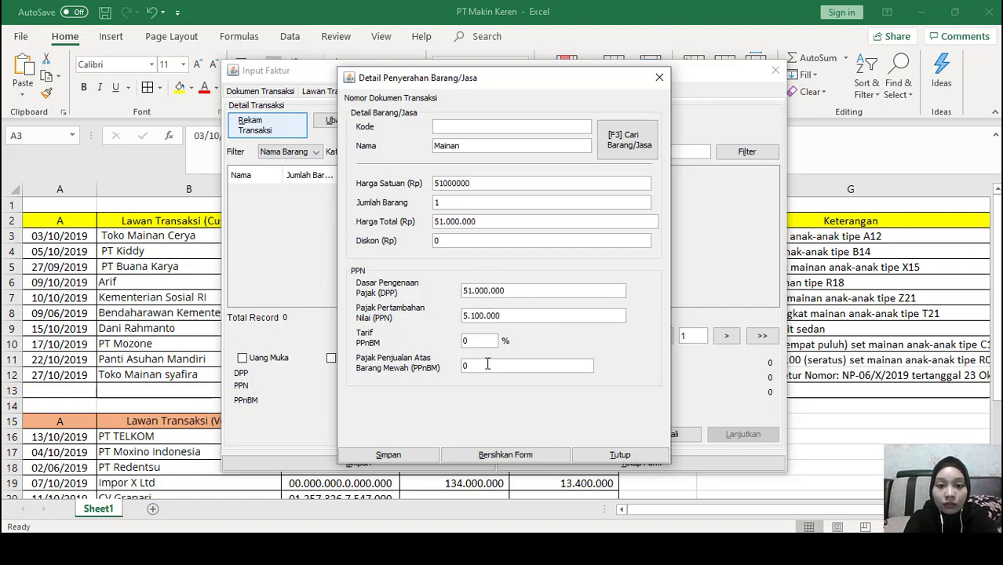
pyautogui.click(488, 364)
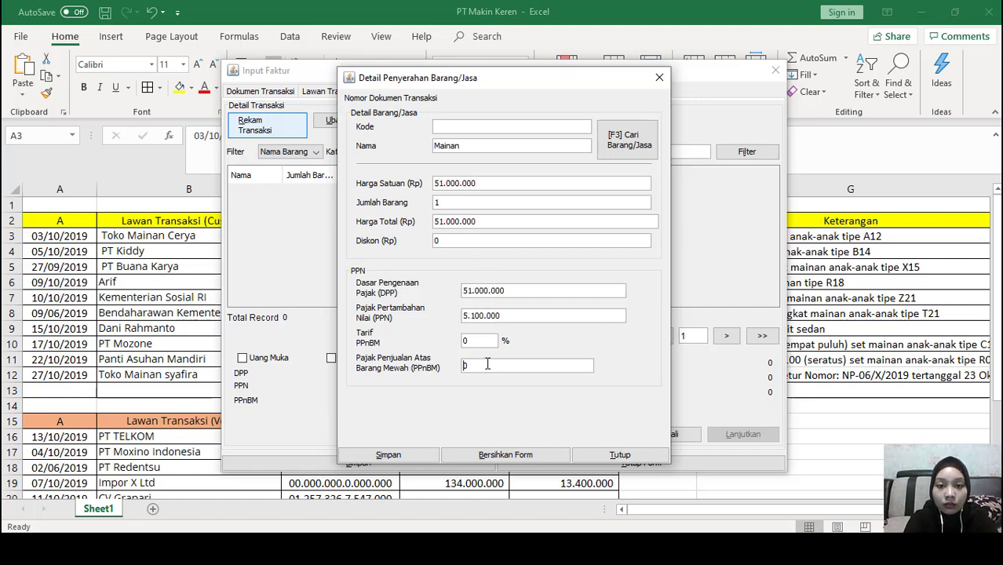
pyautogui.click(411, 456)
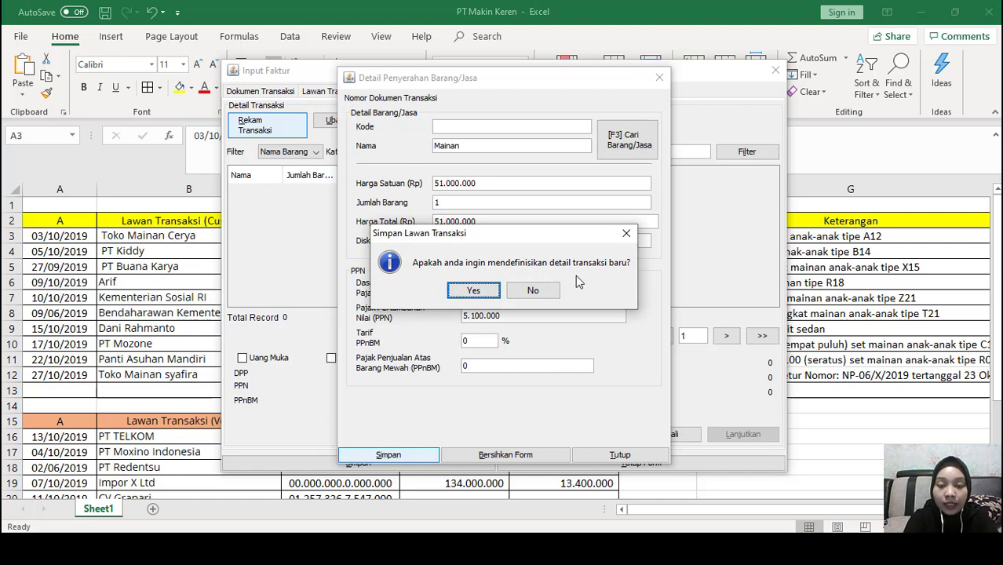
pyautogui.click(532, 294)
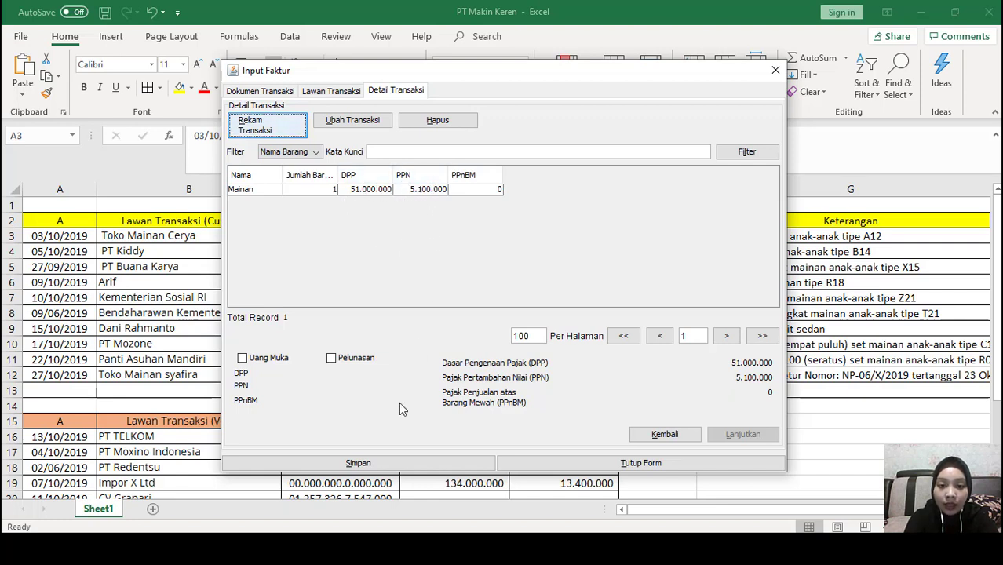
pyautogui.click(399, 463)
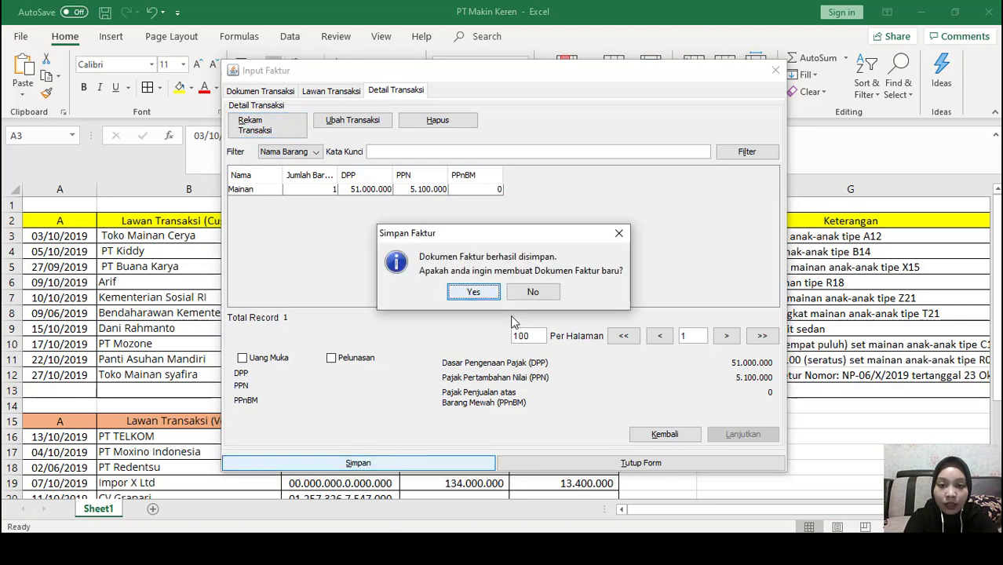
pyautogui.click(474, 292)
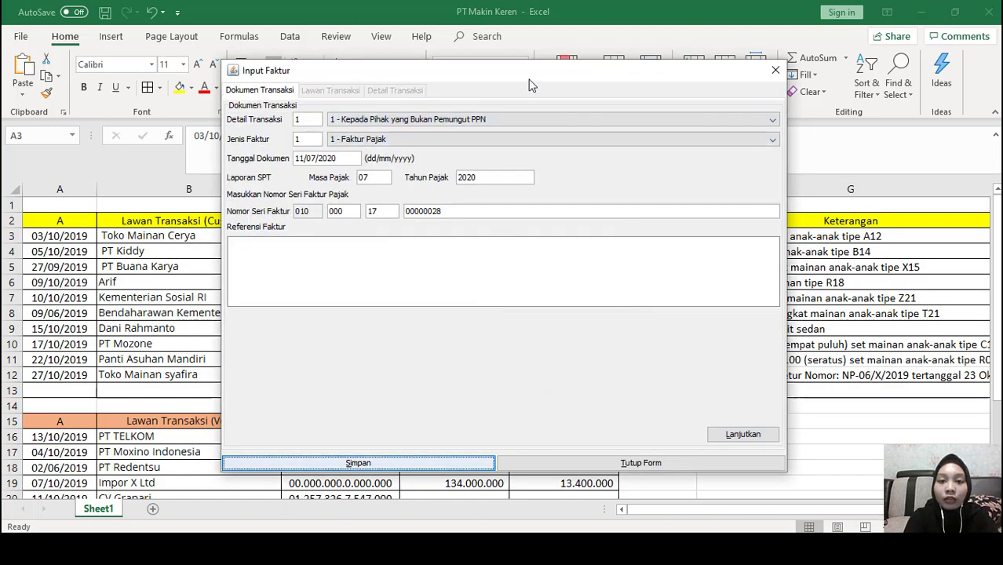
# Shrink the Excel window and place the Input Faktur form beside it
pyautogui.moveTo(530, 85); pyautogui.dragTo(687, 127)
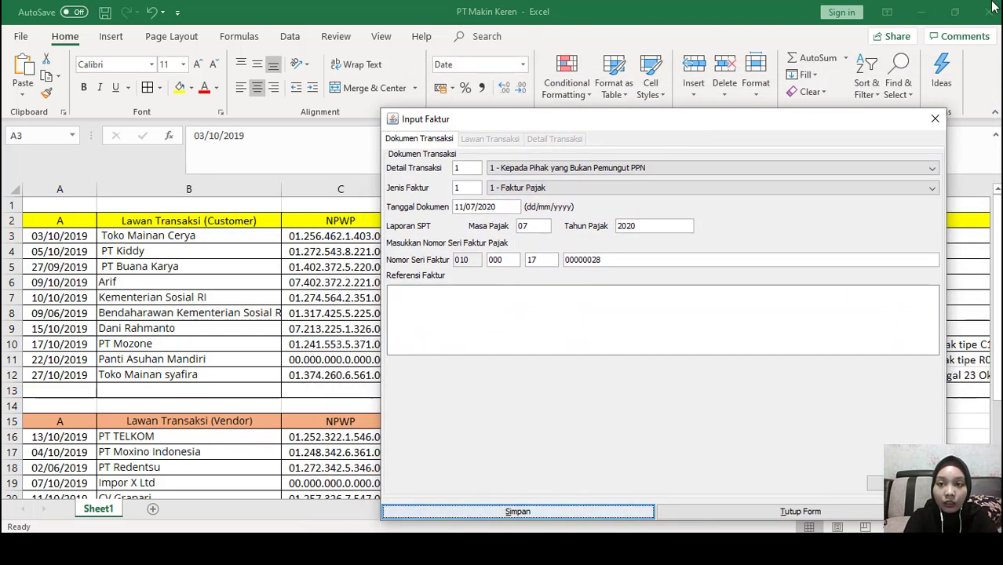
pyautogui.click(954, 12)
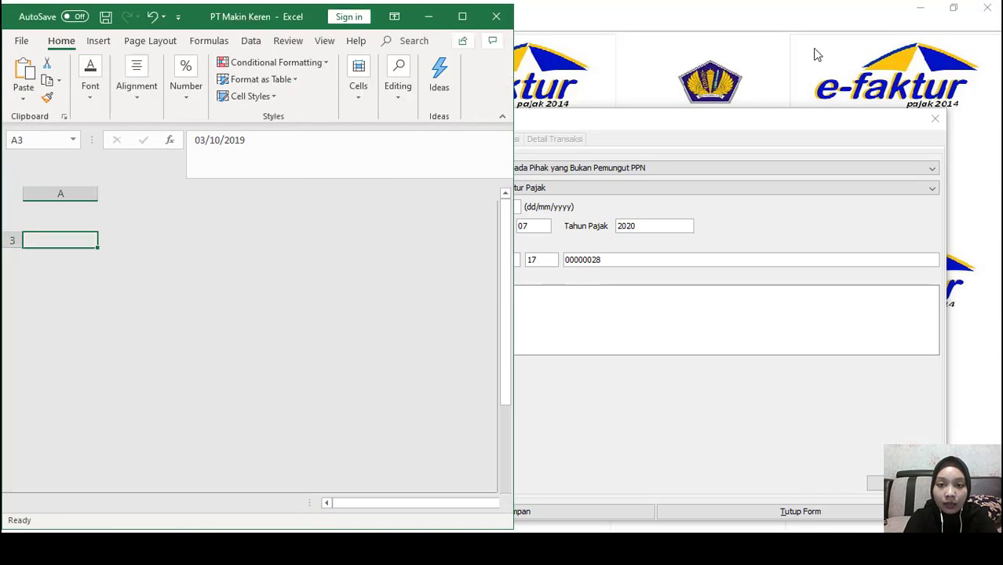
pyautogui.moveTo(735, 132); pyautogui.dragTo(840, 98)
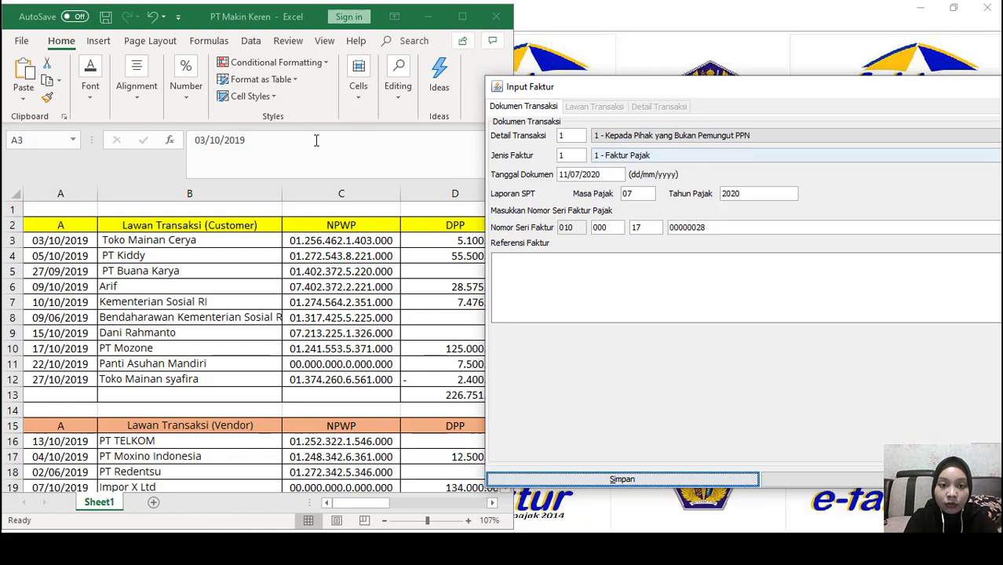
pyautogui.click(389, 503)
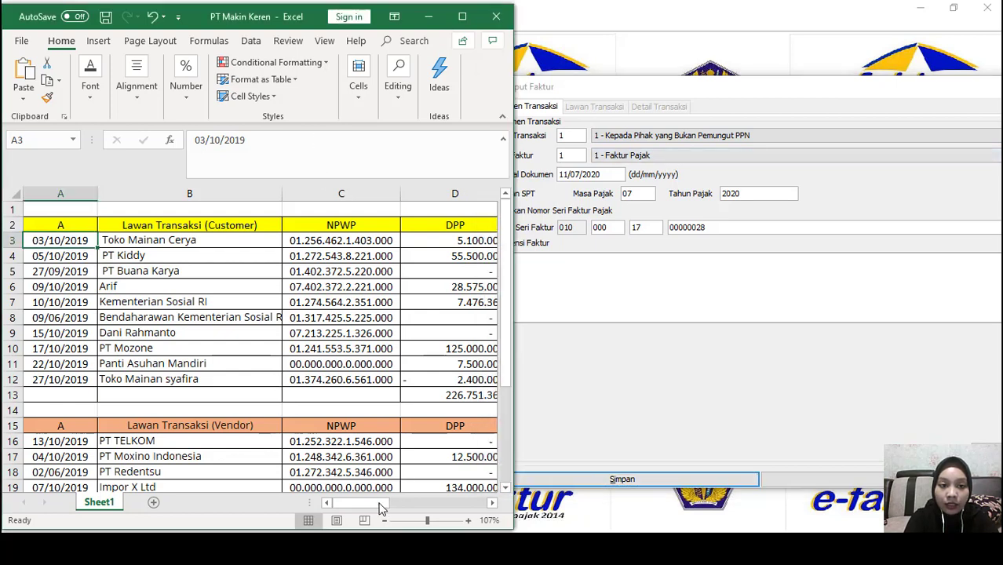
pyautogui.moveTo(382, 506)
pyautogui.mouseDown()
pyautogui.moveTo(447, 506)
pyautogui.moveTo(391, 512)
pyautogui.mouseUp()
# Scroll the sales sheet and clear the new invoice's old document date
pyautogui.click(679, 295)
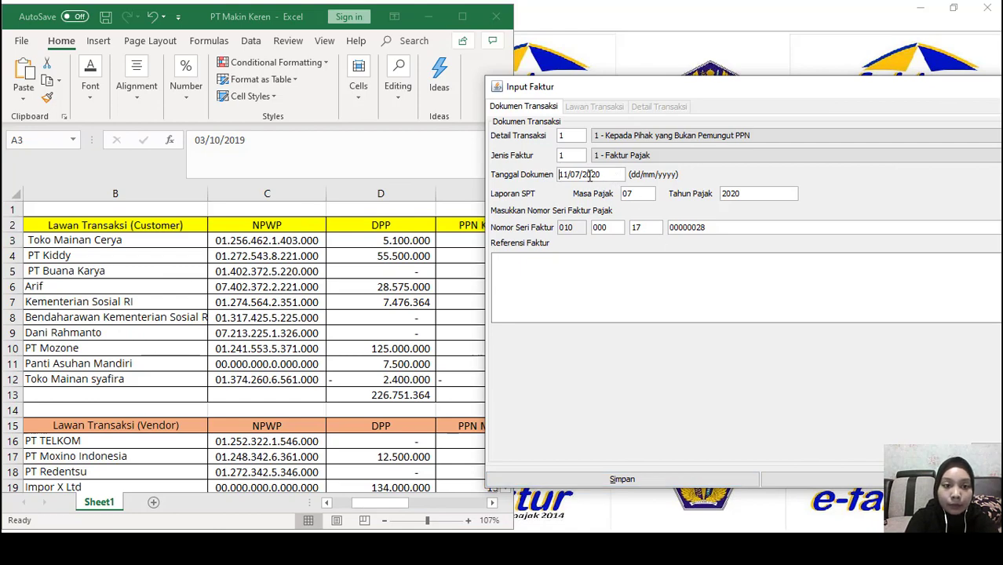
pyautogui.moveTo(559, 174); pyautogui.dragTo(578, 176)
pyautogui.click(389, 507)
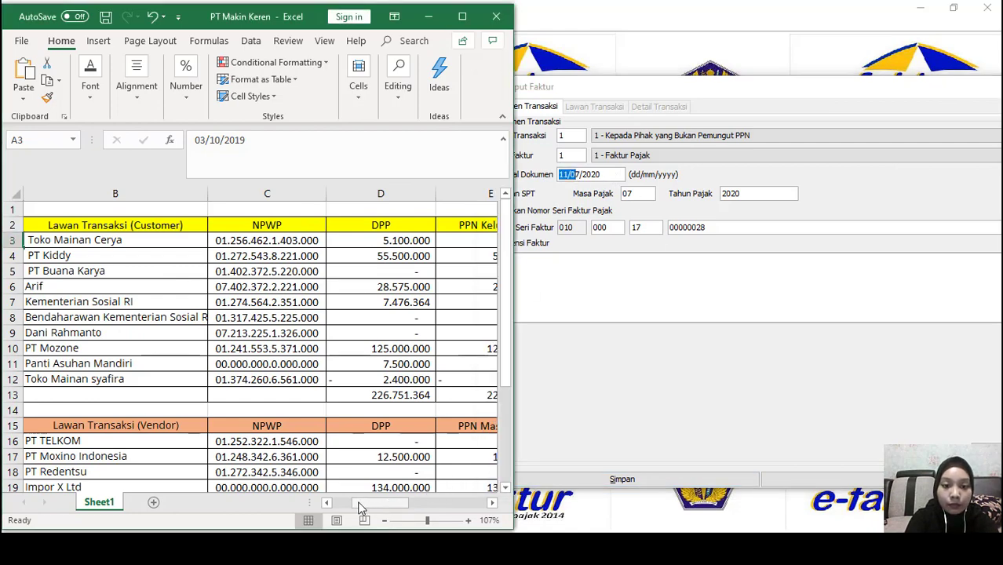
pyautogui.scroll(-2, 339, 394)
pyautogui.scroll(-3, 345, 389)
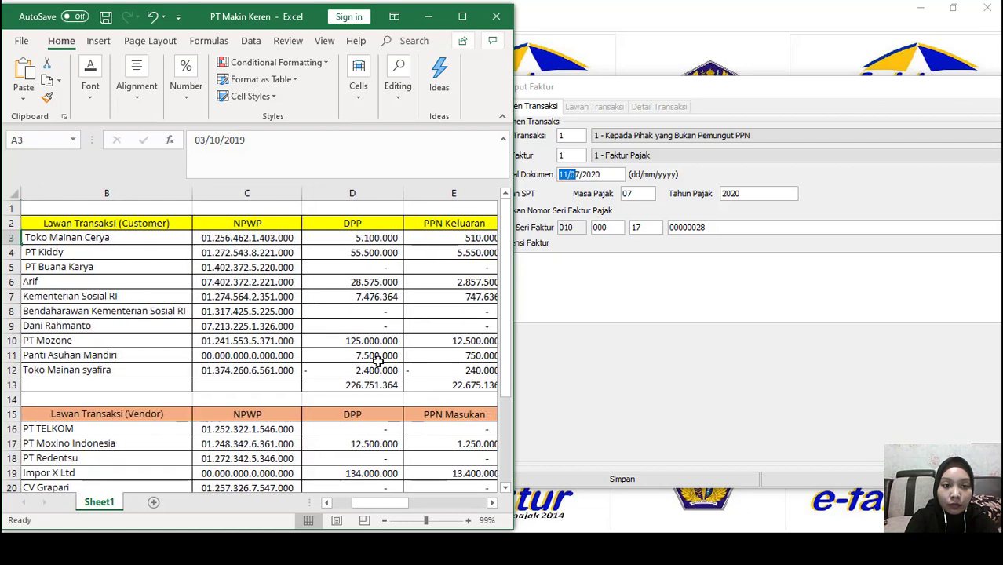
pyautogui.moveTo(600, 174); pyautogui.dragTo(563, 176)
pyautogui.press('BackSpace')
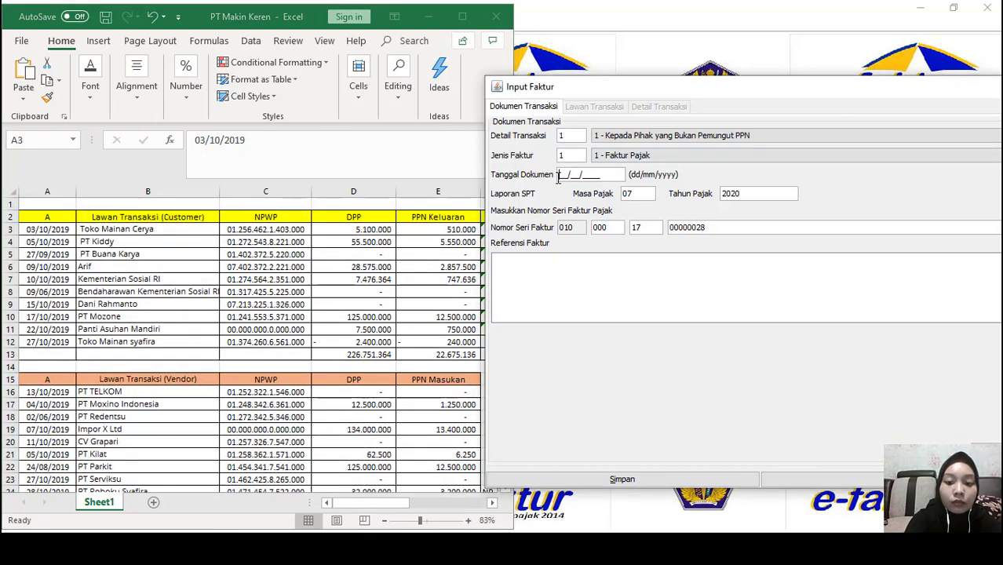
# Enter the 05/10 document date and load PT Kiddy as the invoice counterparty
pyautogui.write('05/10/2019')
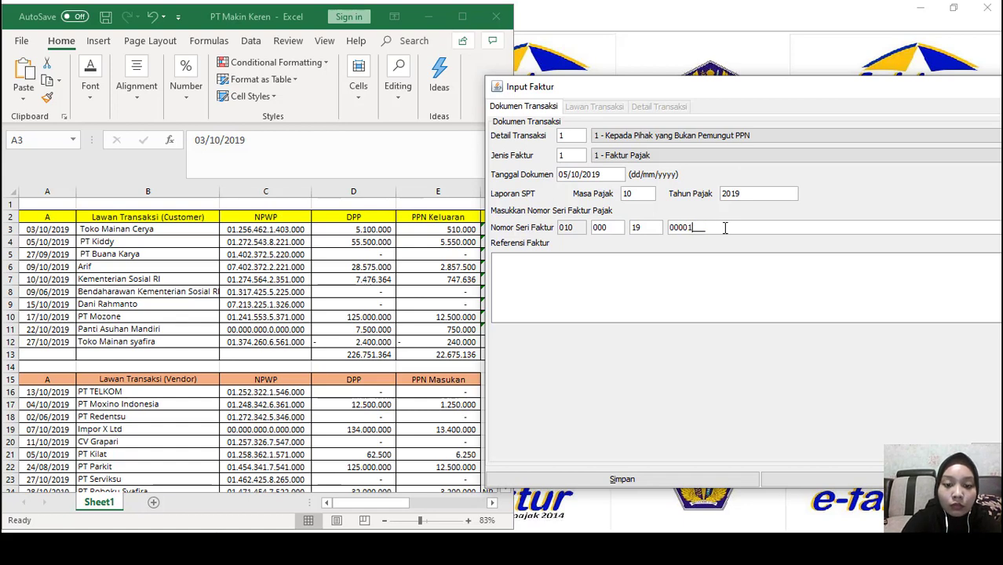
pyautogui.press('Return')
pyautogui.click(986, 139)
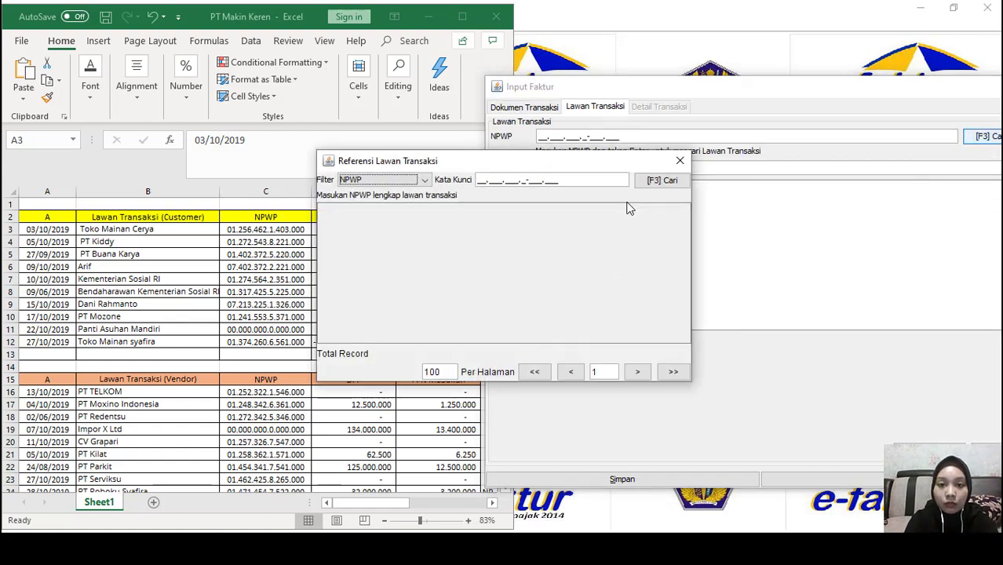
pyautogui.click(662, 180)
pyautogui.scroll(-5, 396, 263)
pyautogui.click(393, 236)
pyautogui.doubleClick(393, 233)
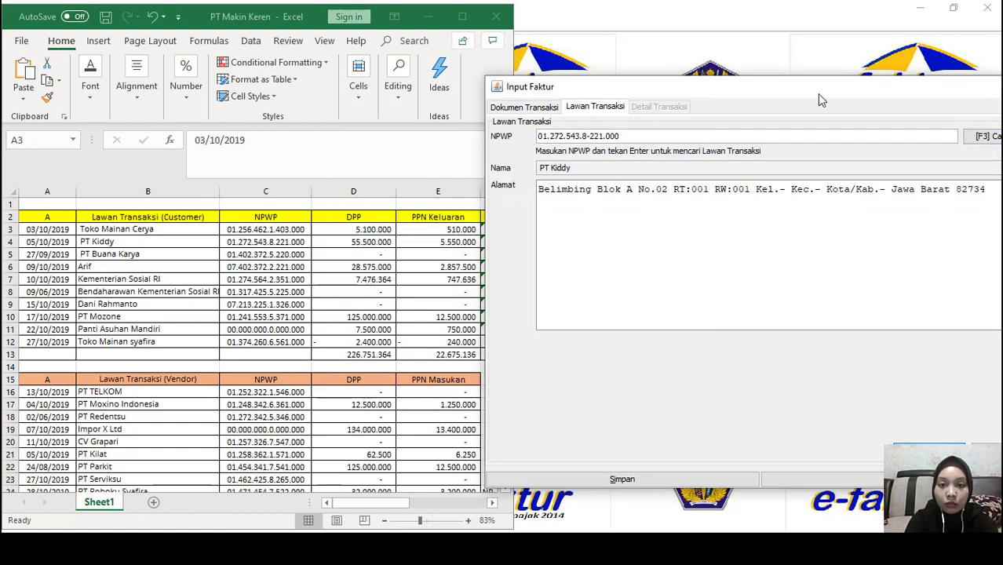
pyautogui.moveTo(817, 92); pyautogui.dragTo(719, 74)
pyautogui.click(916, 433)
# Add Mainan at unit price 55.500.000 (PPN 5.550.000), save PT Kiddy's invoice, and start another
pyautogui.click(437, 122)
pyautogui.click(619, 142)
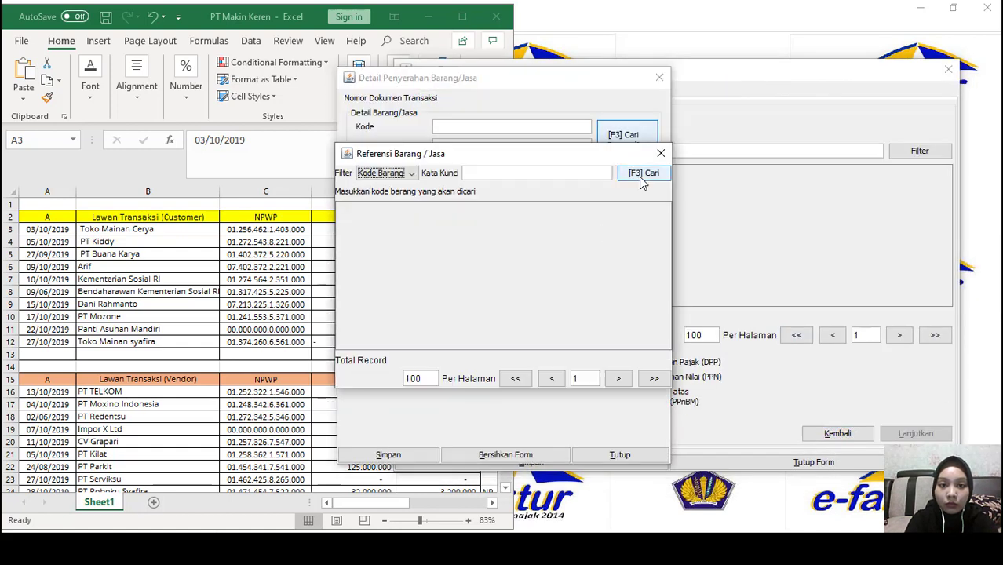
pyautogui.click(643, 171)
pyautogui.doubleClick(447, 347)
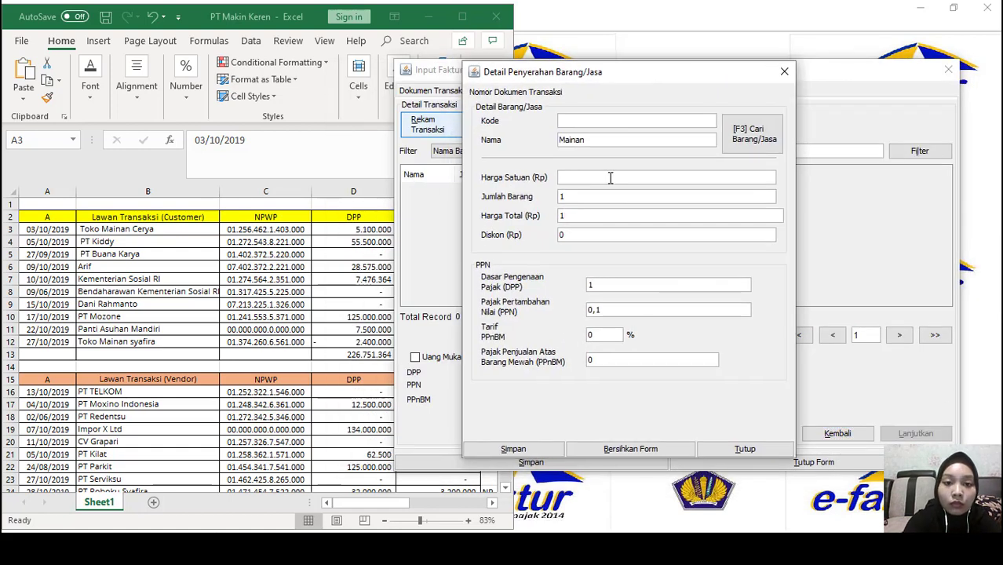
pyautogui.write('55500000')
pyautogui.press('Return')
pyautogui.press('Return')
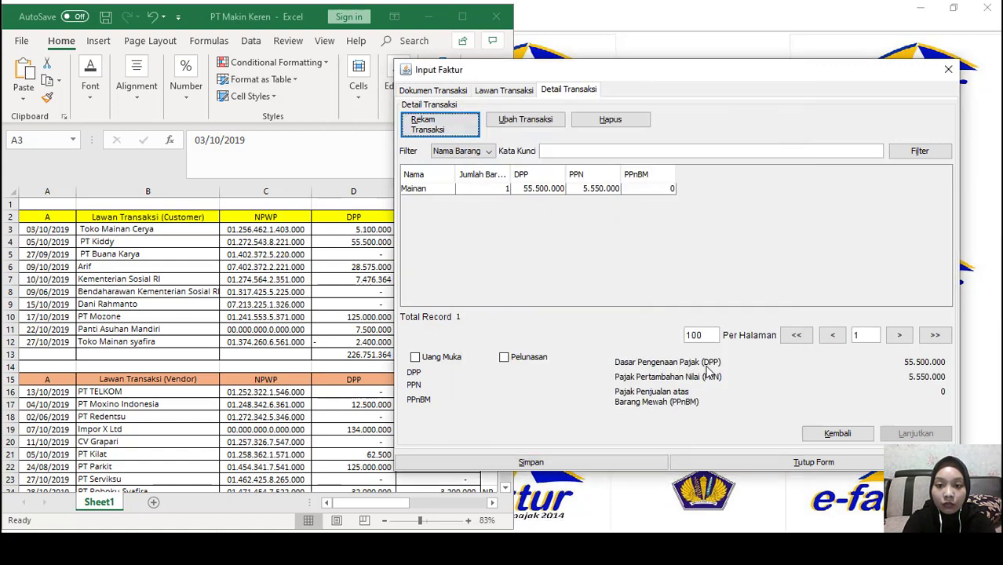
pyautogui.click(580, 462)
pyautogui.click(645, 291)
pyautogui.moveTo(522, 157); pyautogui.dragTo(459, 159)
# Date the invoice 09/10/2019 and correct the serial number after the ETAX-30029 error
pyautogui.write('0')
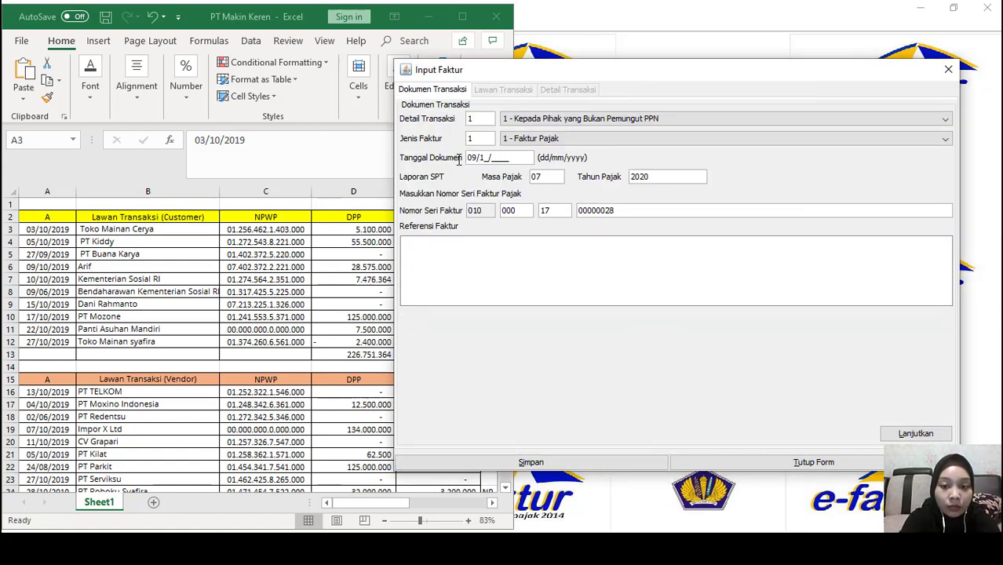
pyautogui.write('9/10/2019')
pyautogui.click(627, 210)
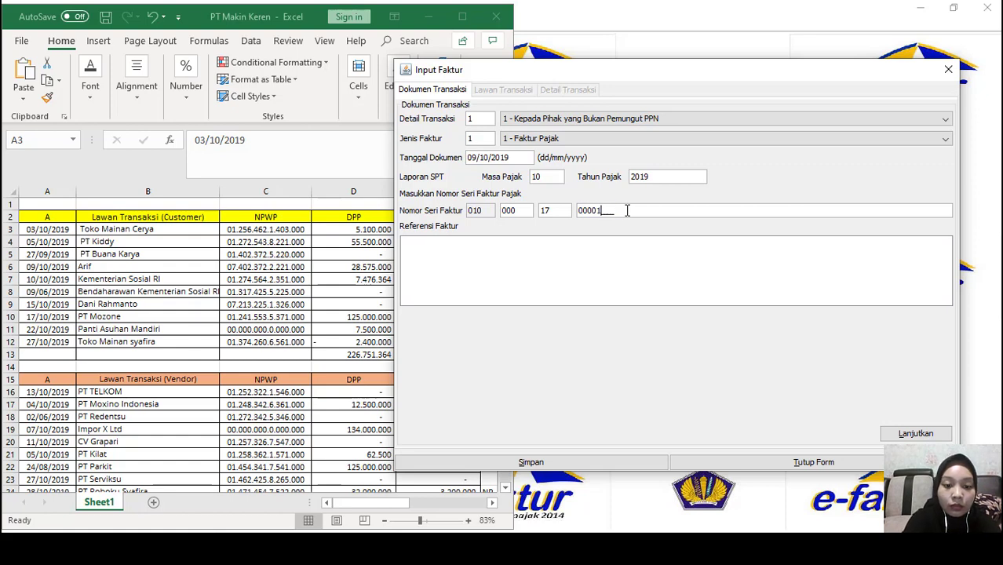
pyautogui.click(914, 433)
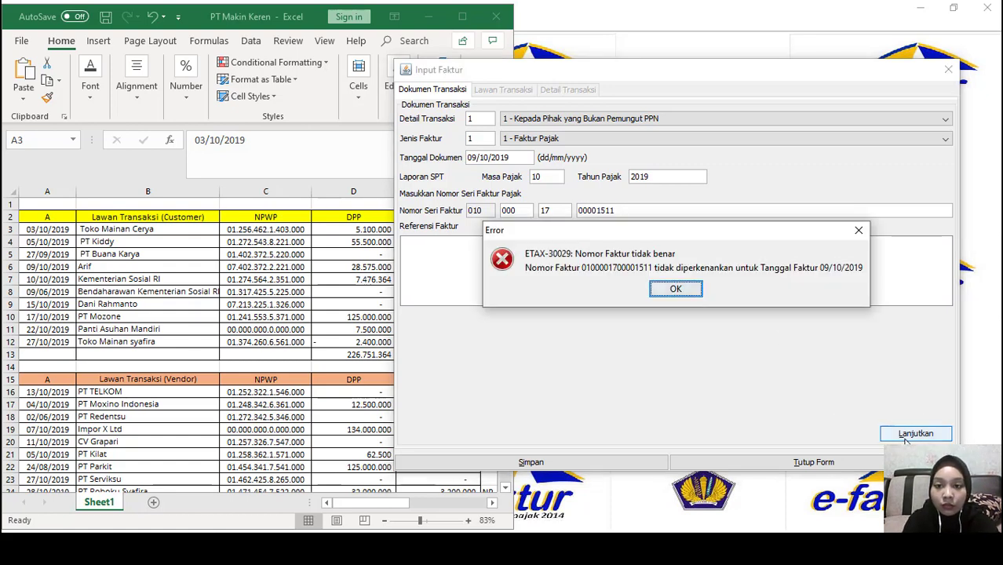
pyautogui.click(680, 291)
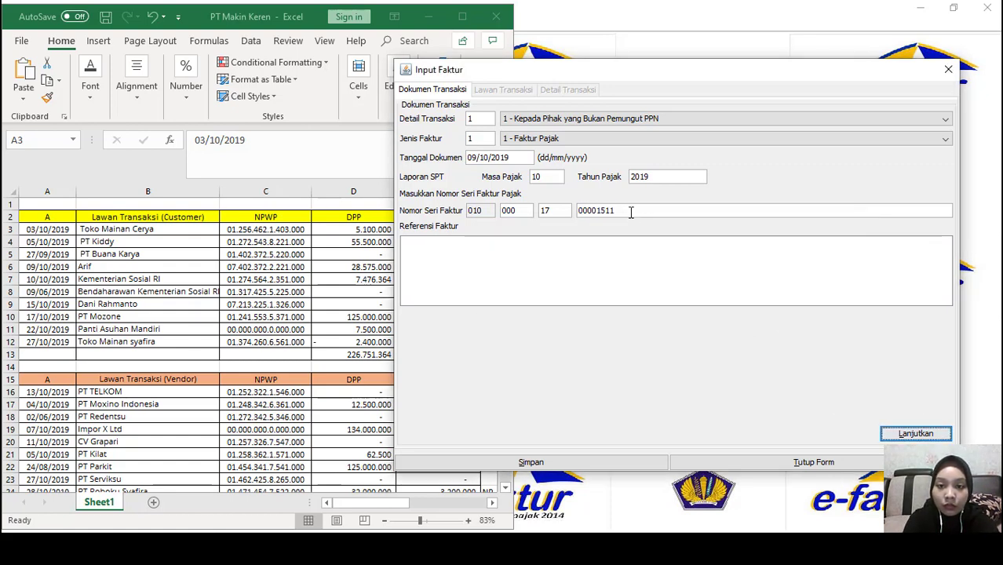
pyautogui.press('BackSpace')
pyautogui.write('2')
pyautogui.click(915, 434)
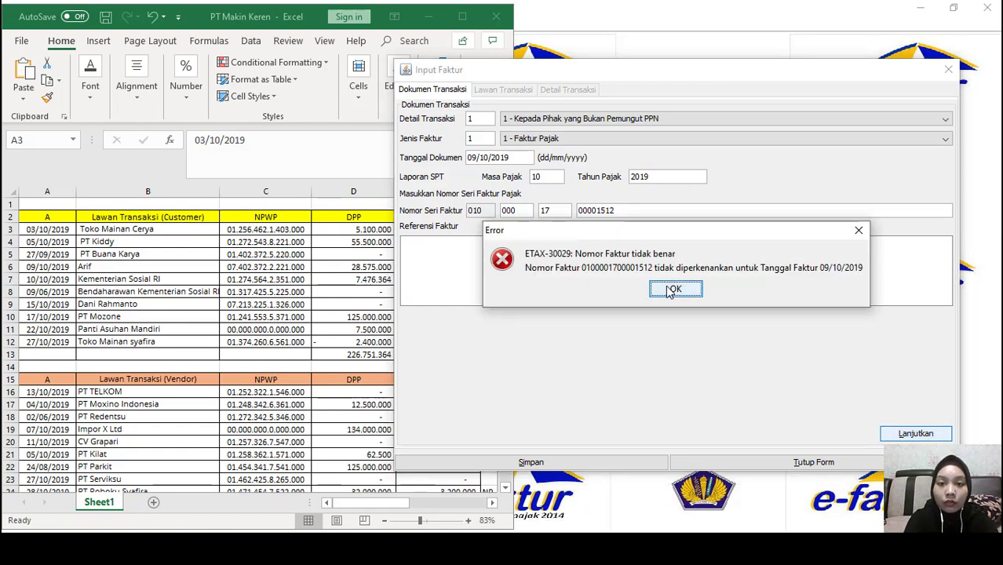
pyautogui.click(674, 289)
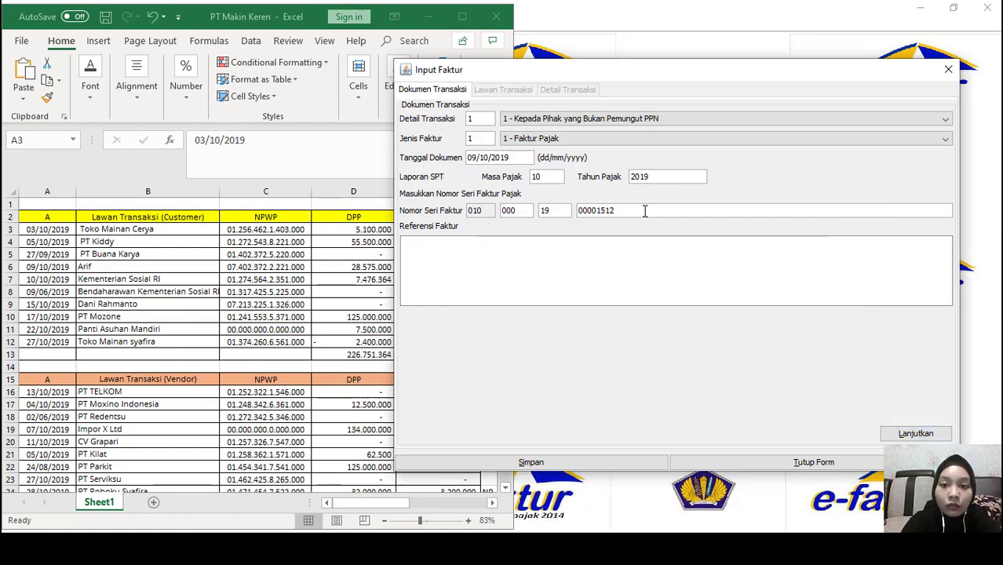
pyautogui.click(915, 433)
# Choose the individual buyer from the counterparty lookup and check their DPP and VAT in Excel
pyautogui.press('F3')
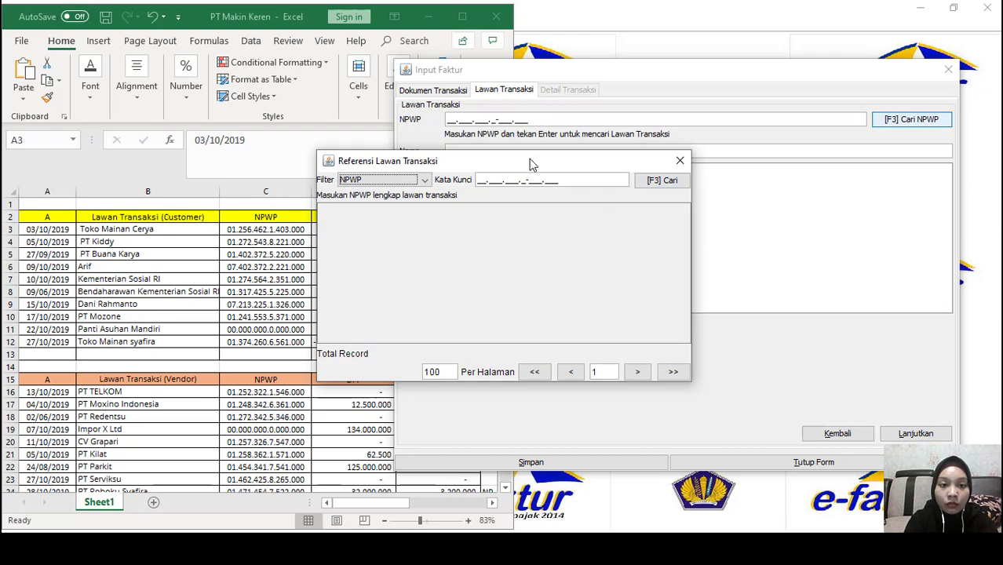
pyautogui.moveTo(531, 163); pyautogui.dragTo(645, 135)
pyautogui.click(788, 157)
pyautogui.scroll(-12, 510, 263)
pyautogui.doubleClick(503, 216)
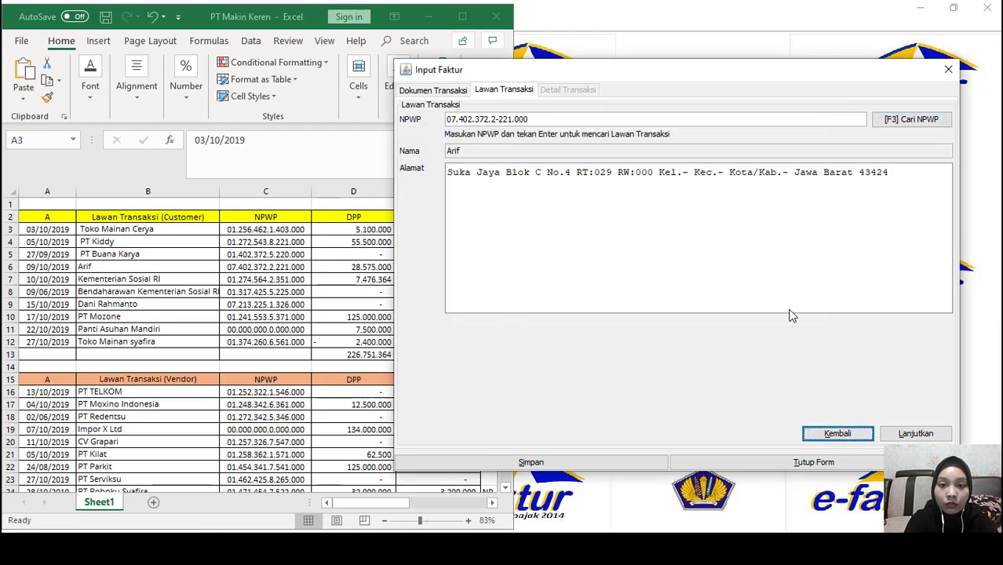
pyautogui.click(915, 434)
pyautogui.moveTo(336, 503); pyautogui.dragTo(391, 511)
pyautogui.click(462, 267)
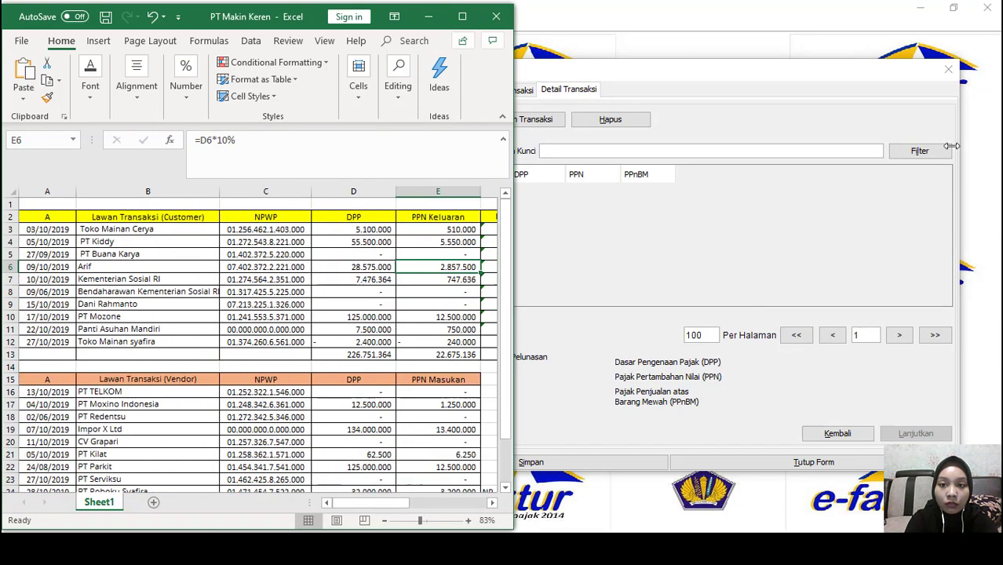
# Add Mainan at 28.575.000 (PPN 2.857.500), save the invoice, and start the next one dated 10/10/2019
pyautogui.click(534, 120)
pyautogui.click(628, 140)
pyautogui.click(644, 174)
pyautogui.doubleClick(522, 322)
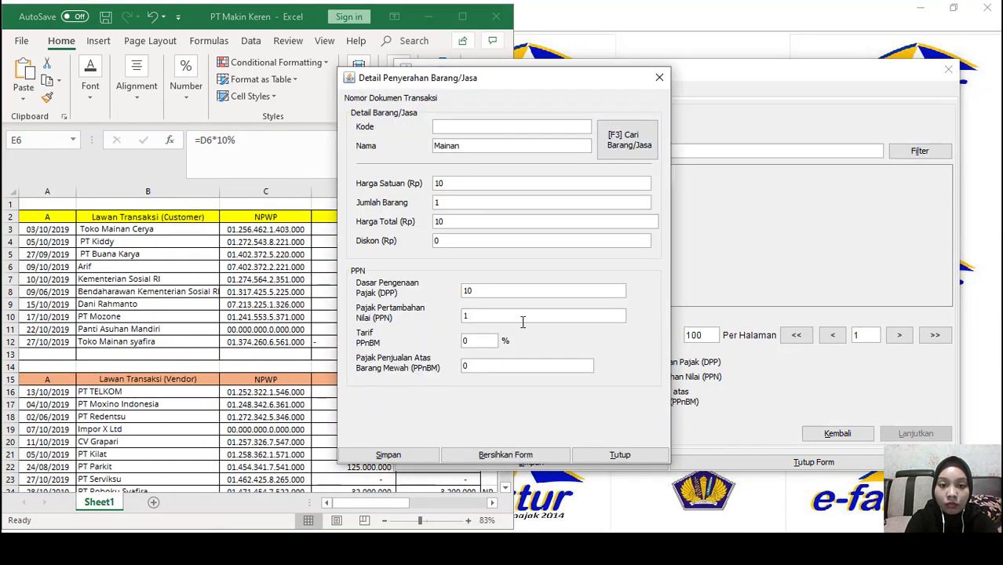
pyautogui.click(474, 183)
pyautogui.write('28.575.000')
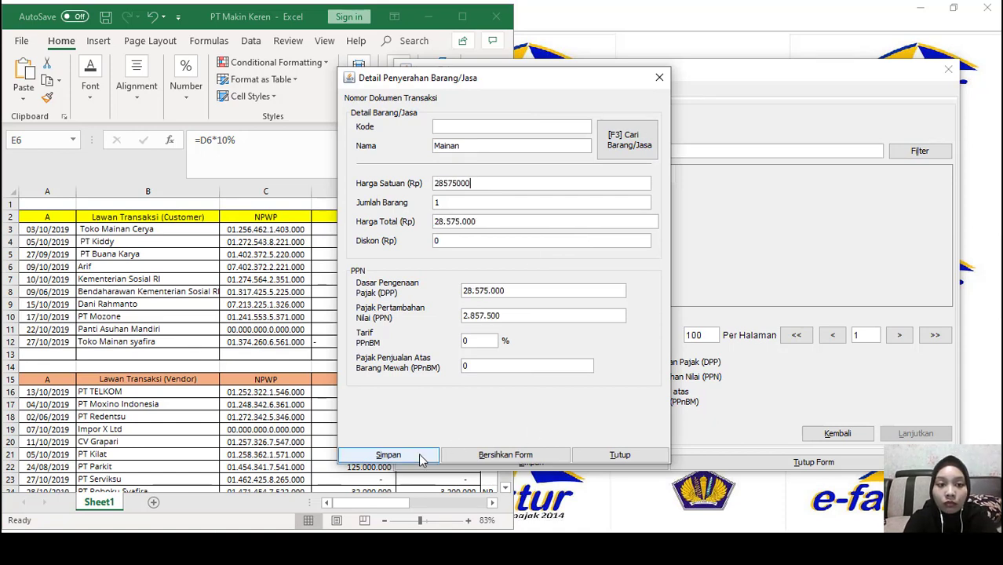
pyautogui.click(390, 455)
pyautogui.click(474, 291)
pyautogui.click(603, 462)
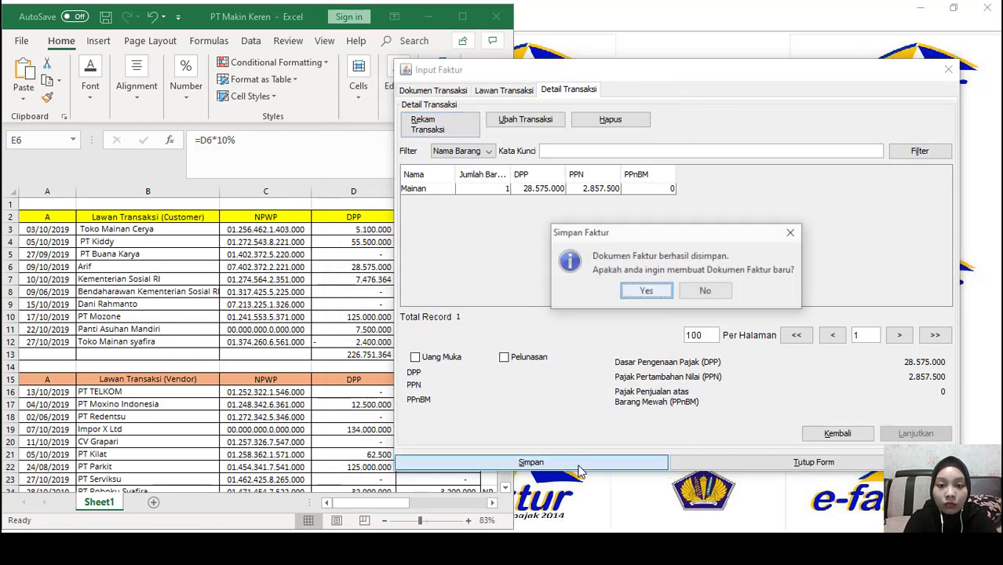
pyautogui.click(659, 292)
pyautogui.moveTo(508, 158); pyautogui.dragTo(465, 155)
pyautogui.write('10/10/2019')
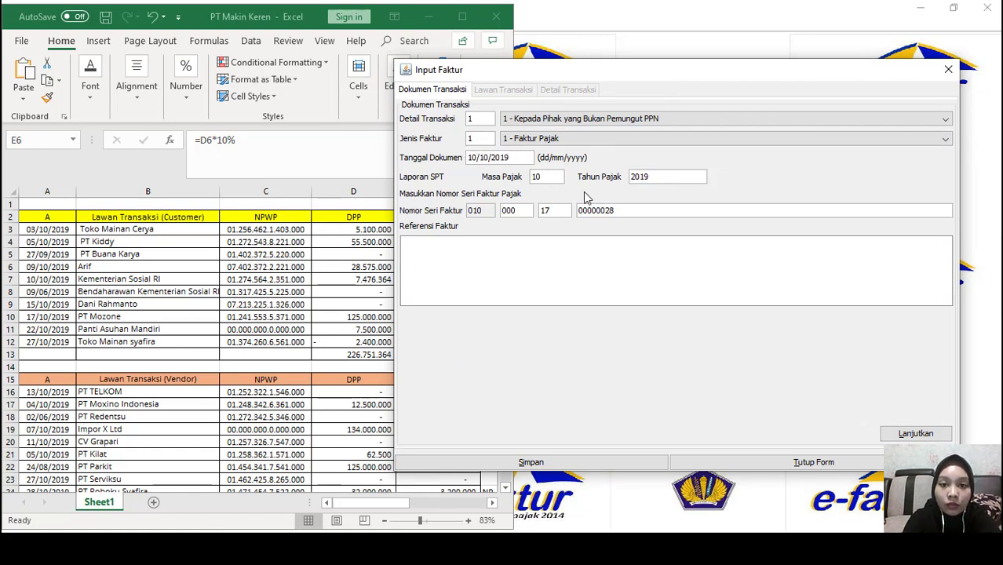
# Date the invoice 10/10/2019 as 2 - Kepada Pemungut Bendaharawan, with Kementerian Sosial RI as counterparty
pyautogui.click(565, 119)
pyautogui.click(565, 144)
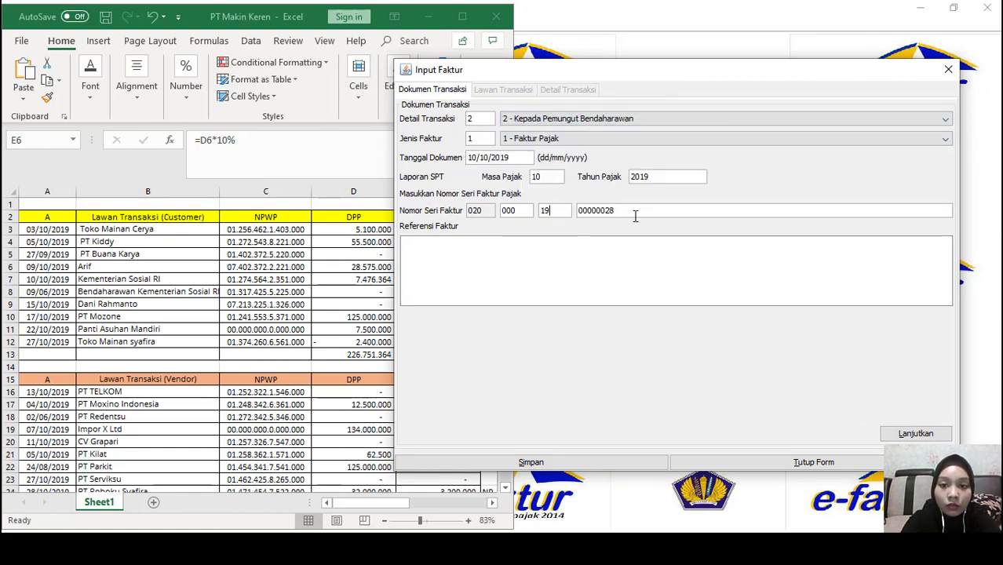
pyautogui.write('151')
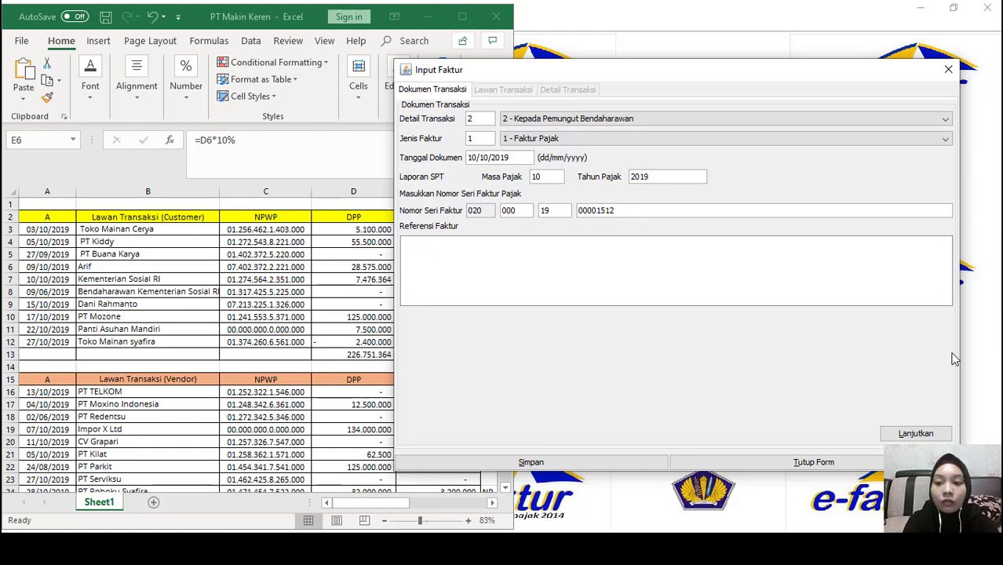
pyautogui.click(916, 433)
pyautogui.click(911, 120)
pyautogui.click(662, 179)
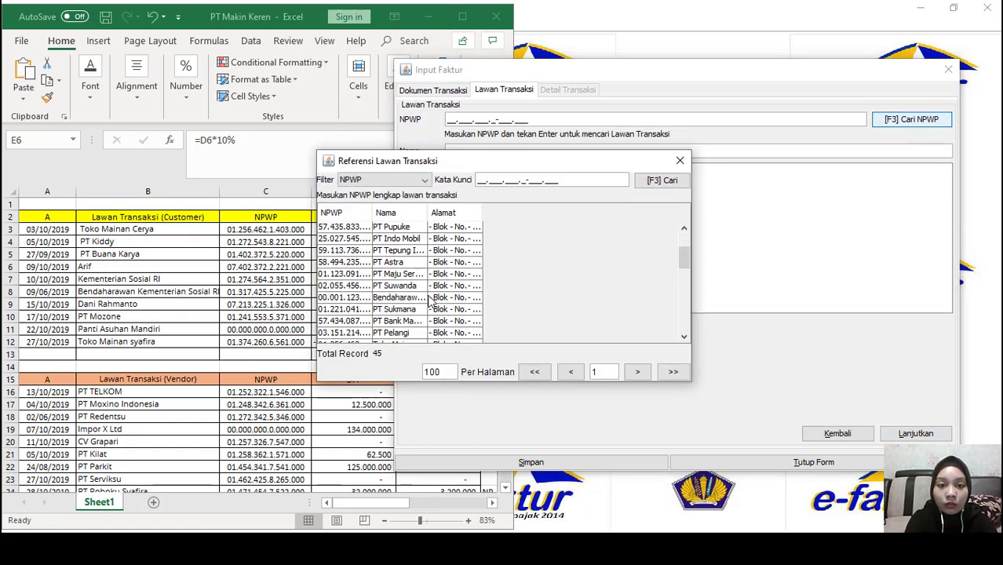
pyautogui.scroll(3, 431, 302)
pyautogui.doubleClick(403, 261)
pyautogui.click(913, 434)
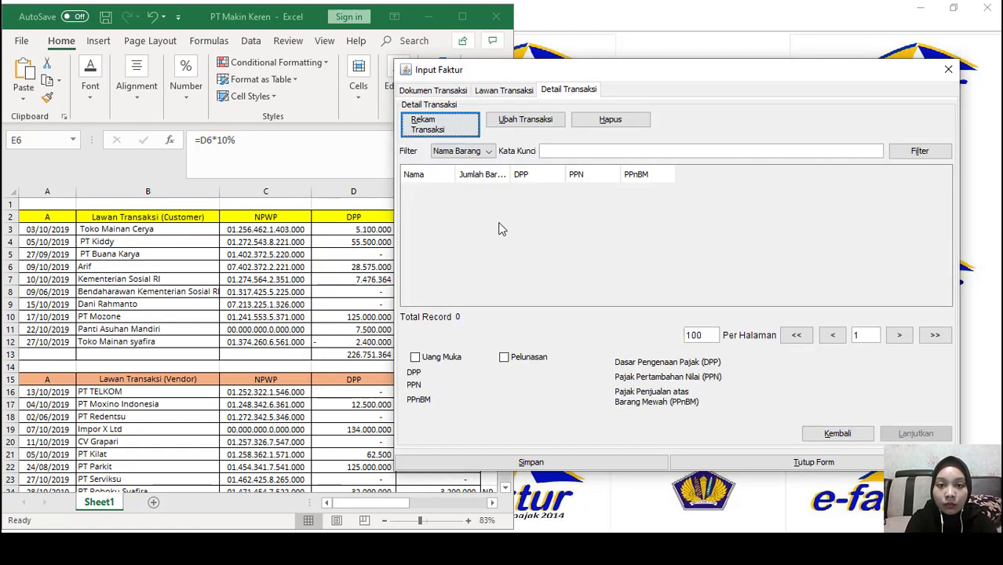
# Add Mainan at 7.476.364 (PPN 747.636,4) and save the invoice
pyautogui.press('space')
pyautogui.press('F3')
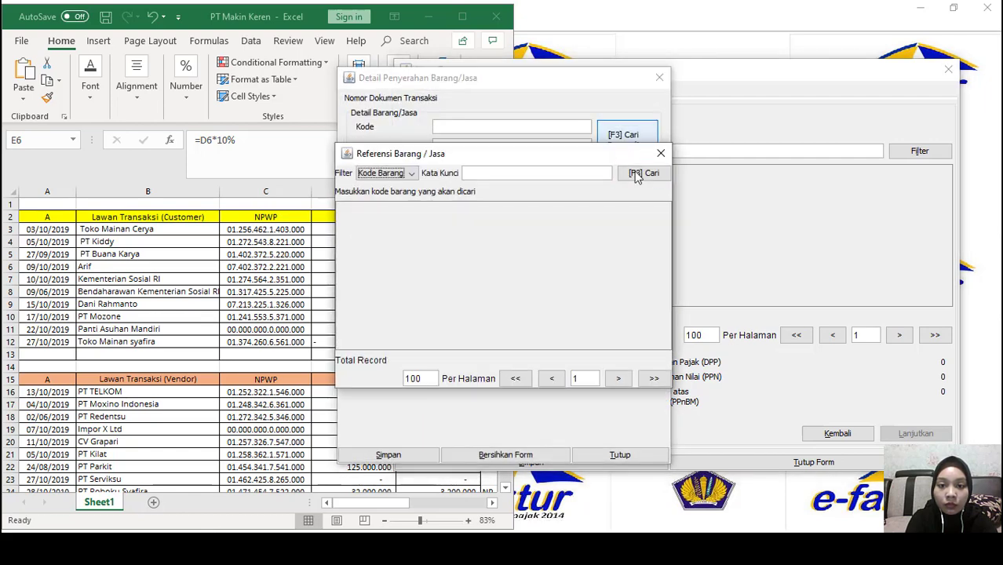
pyautogui.click(638, 176)
pyautogui.doubleClick(471, 347)
pyautogui.moveTo(530, 86); pyautogui.dragTo(645, 95)
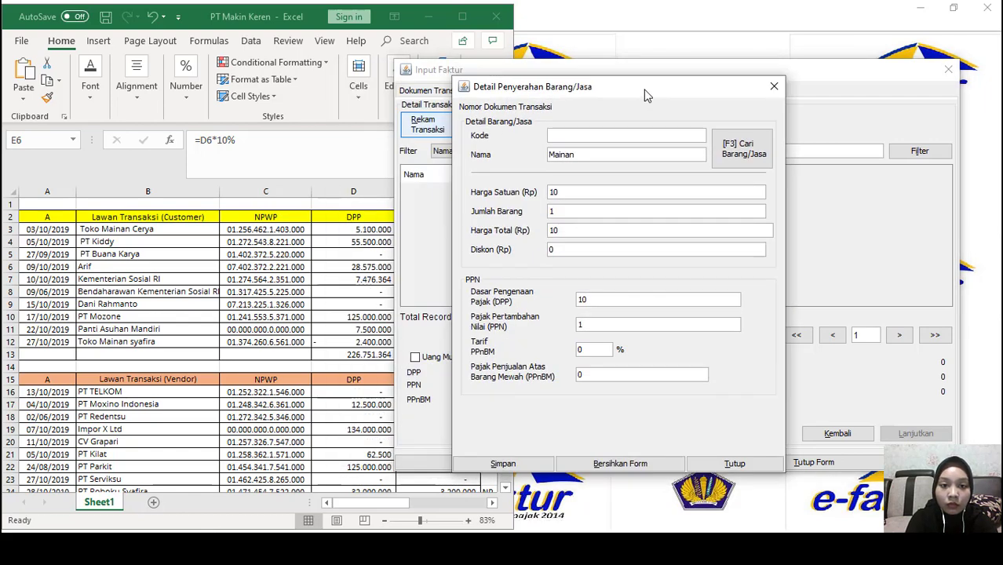
pyautogui.write('474')
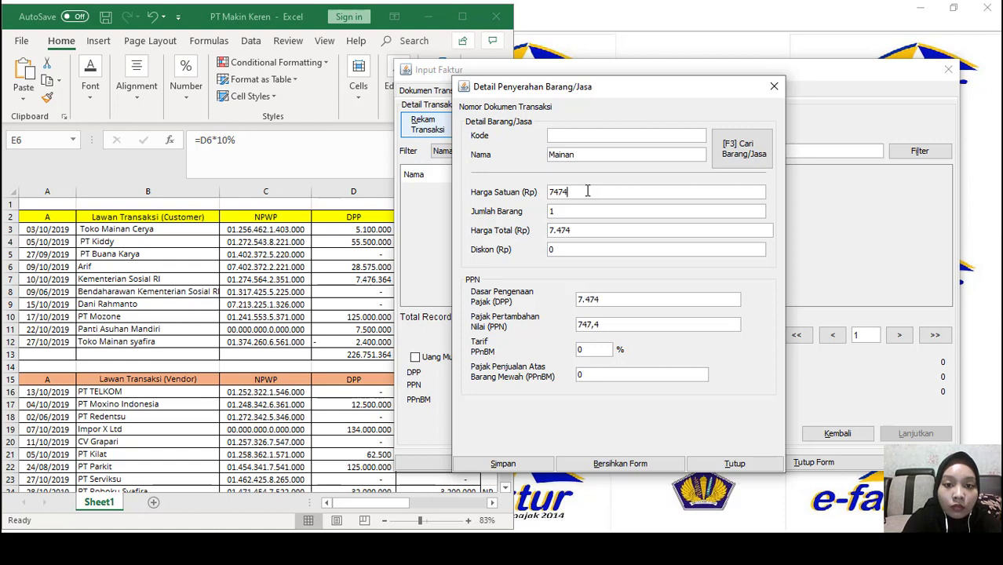
pyautogui.write('364')
pyautogui.click(503, 463)
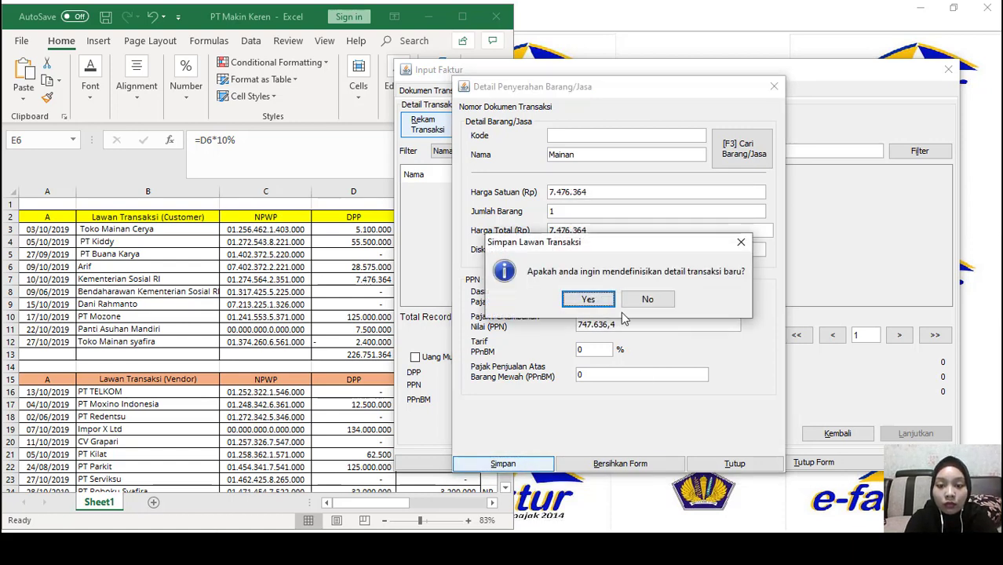
pyautogui.click(645, 296)
pyautogui.click(530, 462)
pyautogui.click(651, 293)
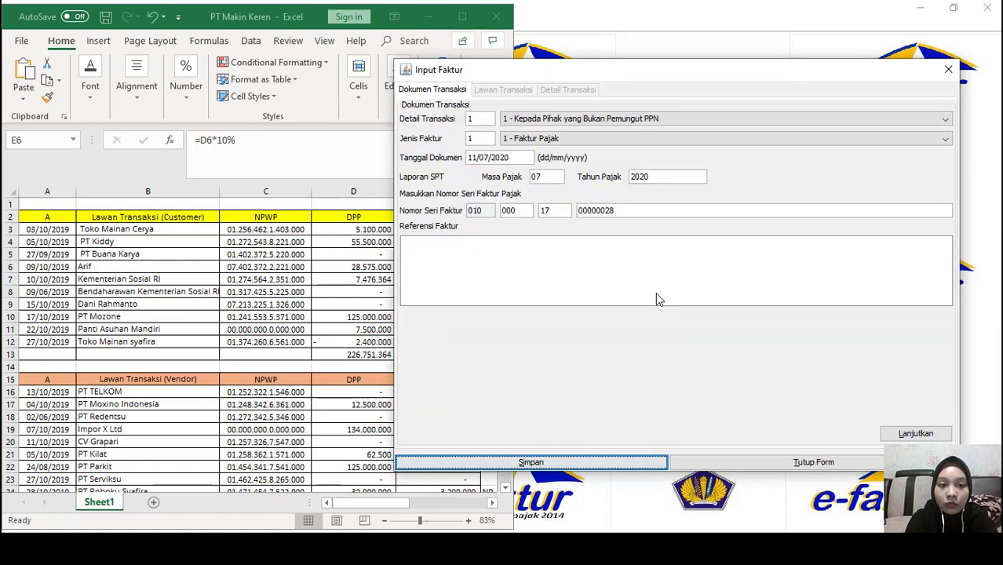
# Adjust the new invoice's date and serial number and choose PT Mozone as counterparty
pyautogui.click(530, 157)
pyautogui.write('19')
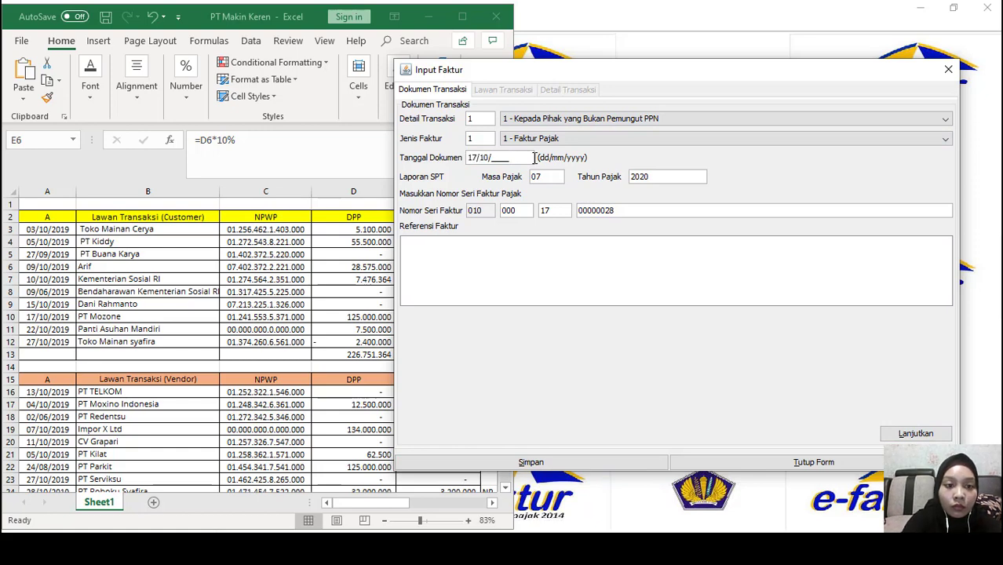
pyautogui.click(566, 211)
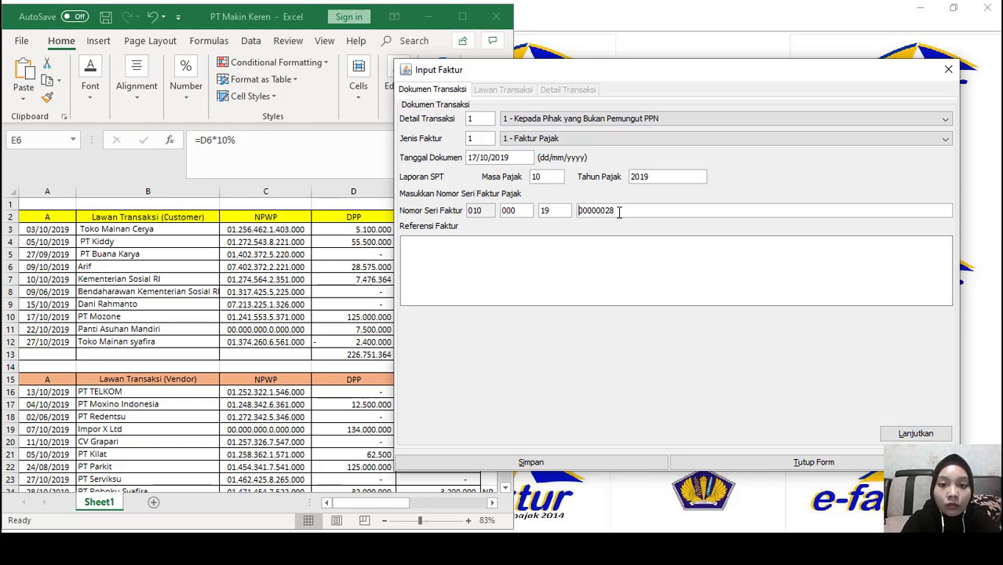
pyautogui.click(619, 212)
pyautogui.press('BackSpace')
pyautogui.press('BackSpace')
pyautogui.press('BackSpace')
pyautogui.press('BackSpace')
pyautogui.click(916, 433)
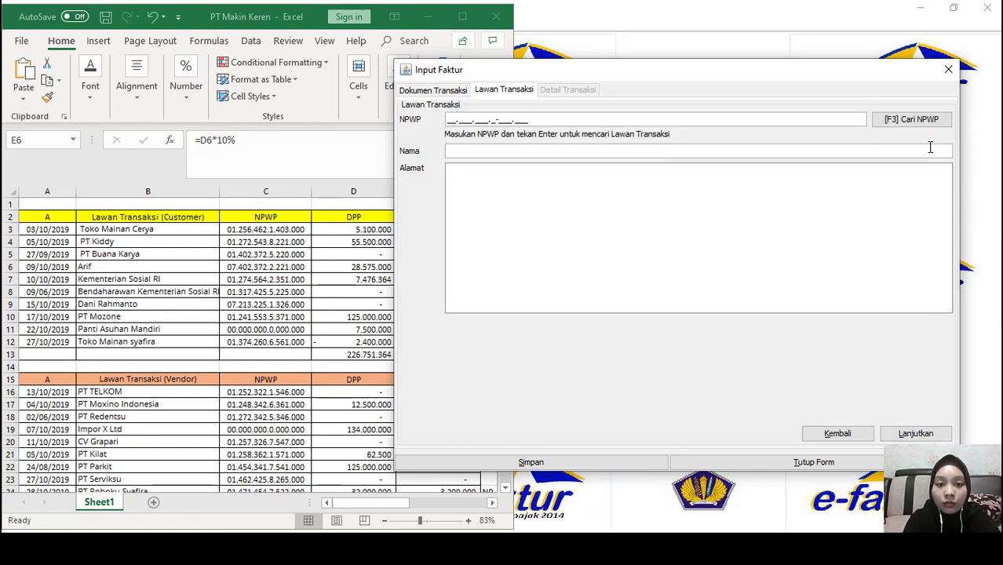
pyautogui.click(913, 119)
pyautogui.click(656, 181)
pyautogui.scroll(-11, 412, 287)
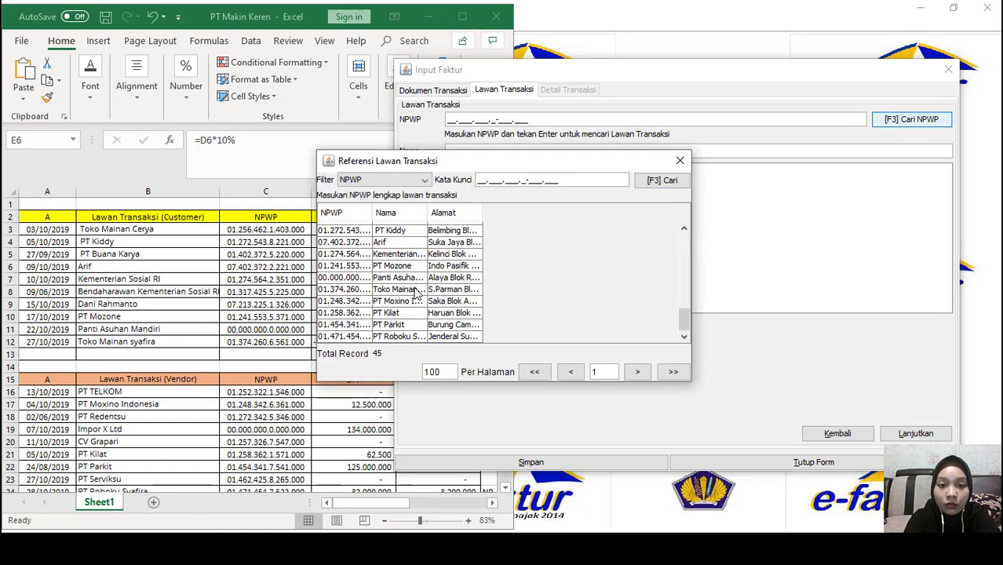
pyautogui.doubleClick(399, 266)
pyautogui.click(916, 433)
# Add Mainan at unit price 7.500.000 and save the invoice with PPN 750.000
pyautogui.click(417, 124)
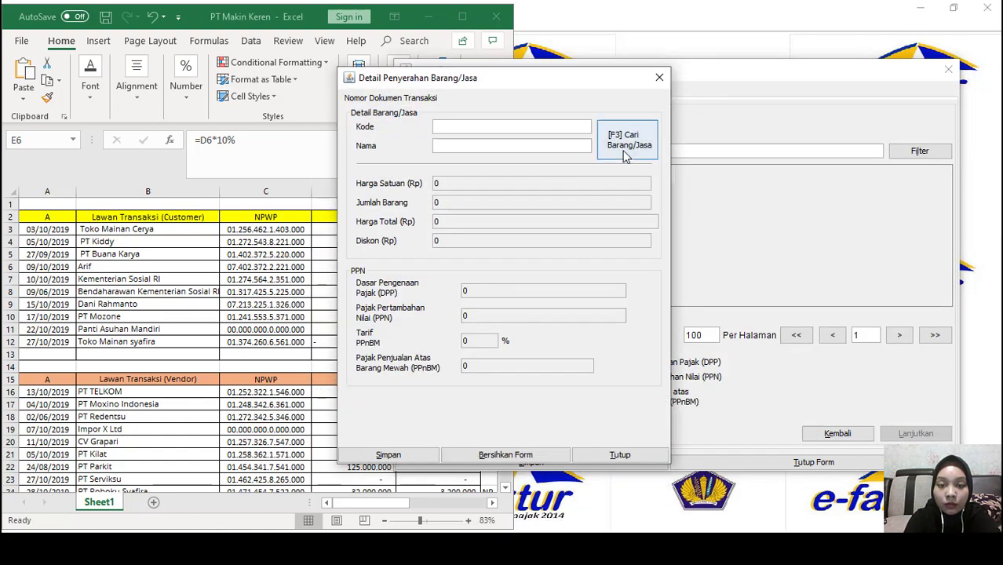
pyautogui.click(626, 135)
pyautogui.click(644, 173)
pyautogui.doubleClick(428, 344)
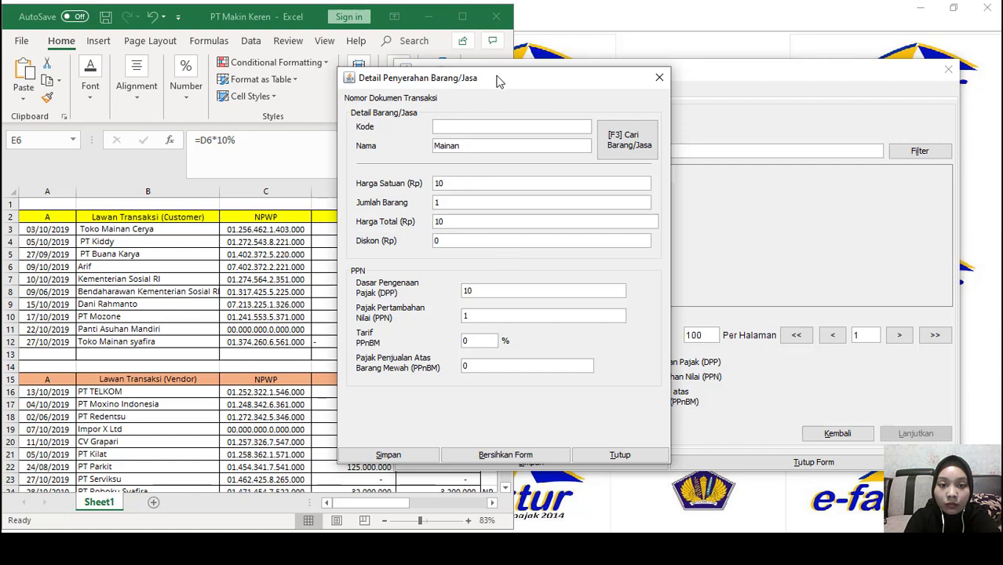
pyautogui.moveTo(500, 81); pyautogui.dragTo(620, 89)
pyautogui.doubleClick(587, 193)
pyautogui.write('7500000')
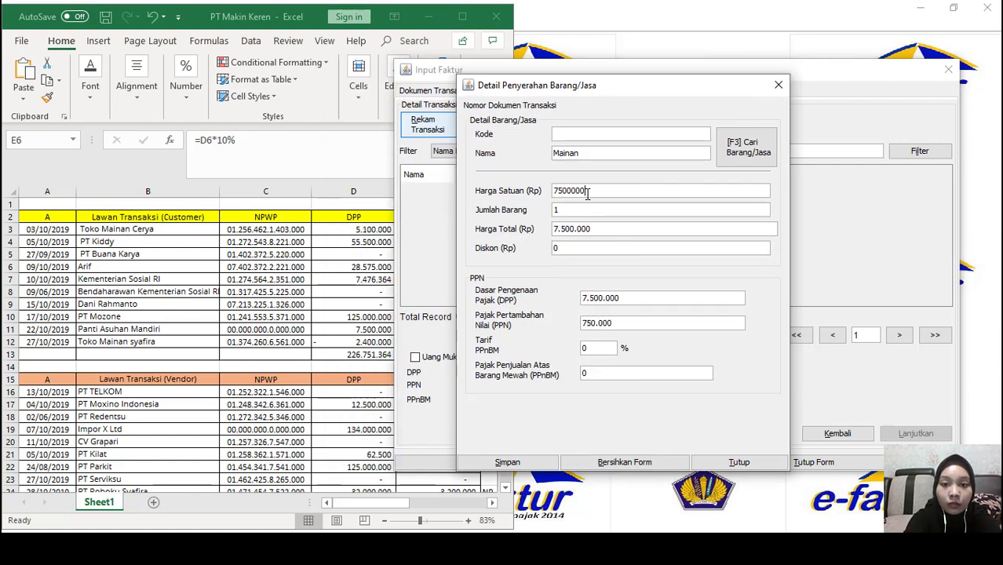
pyautogui.click(507, 462)
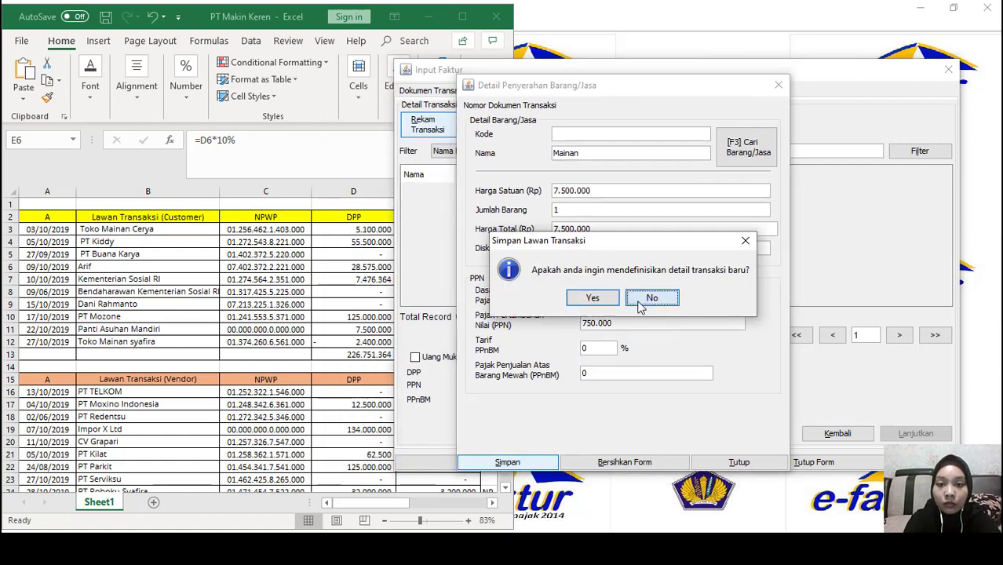
pyautogui.click(648, 299)
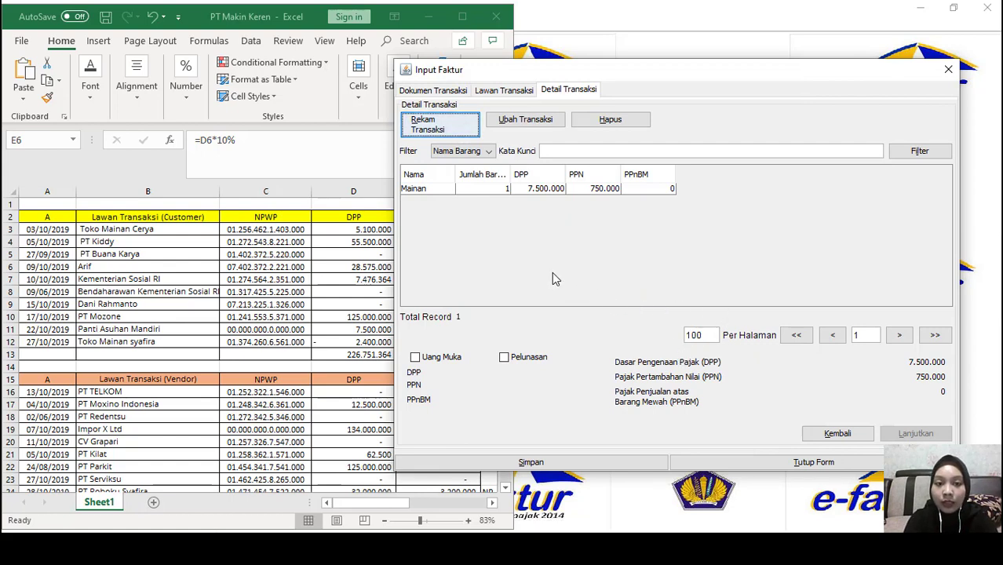
pyautogui.click(547, 462)
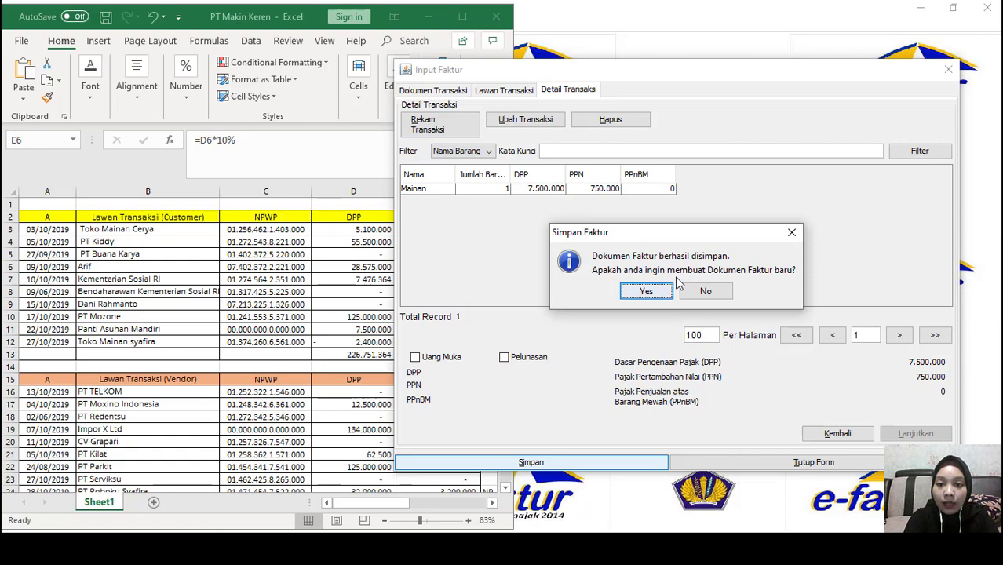
pyautogui.click(705, 292)
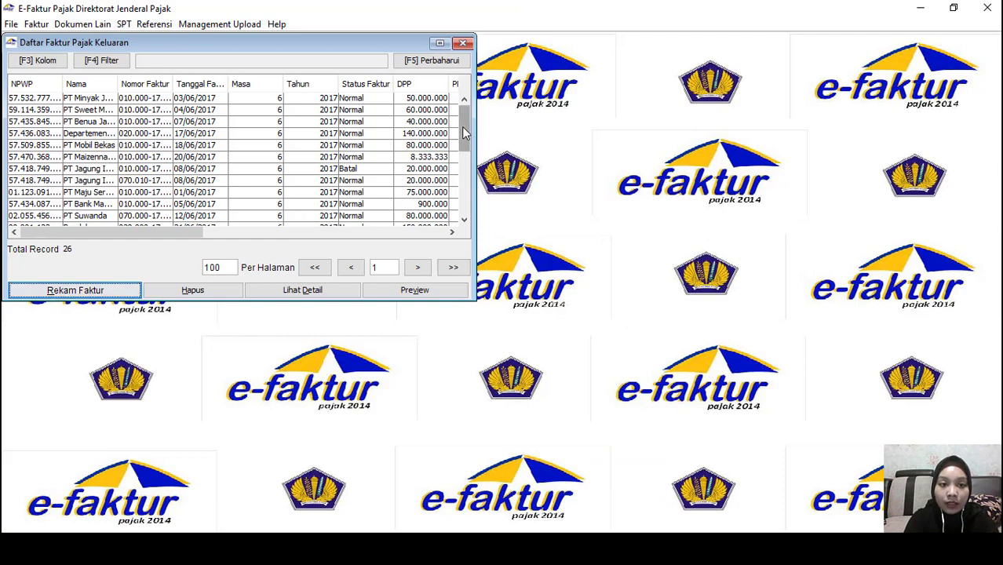
# Review the October 2019 output invoices, close the list, and bring up the Faktur menu
pyautogui.moveTo(464, 134); pyautogui.dragTo(454, 227)
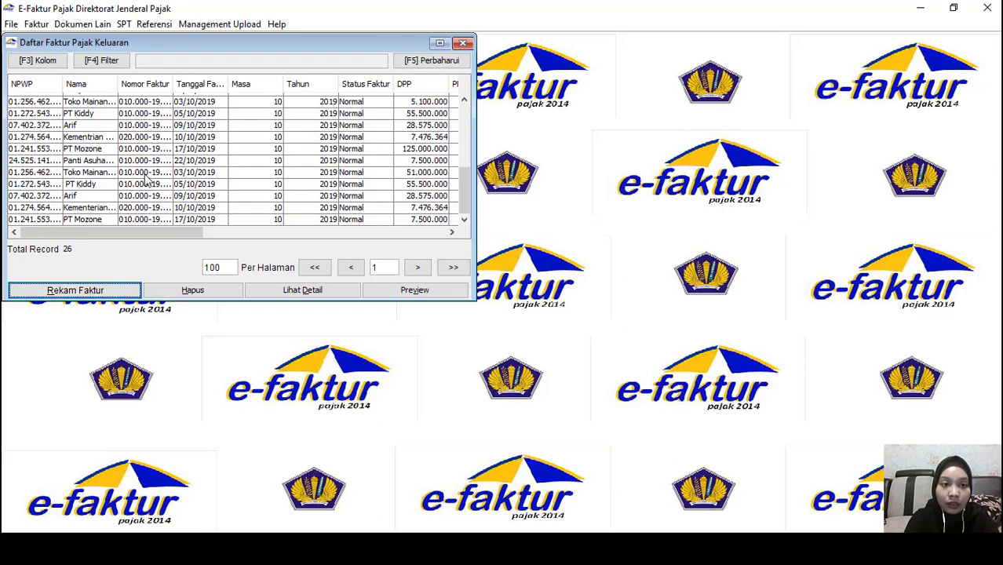
pyautogui.click(464, 43)
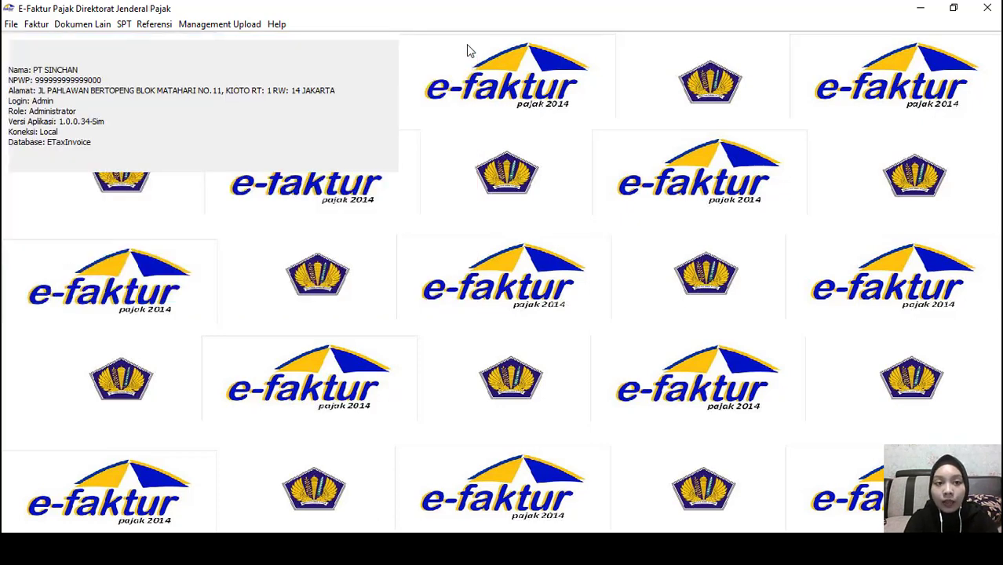
pyautogui.click(36, 24)
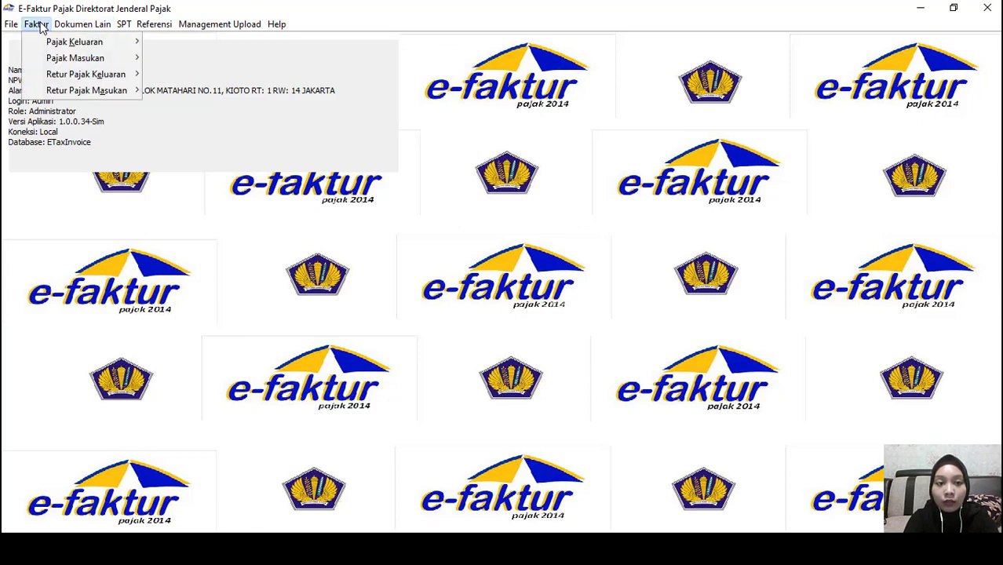
pyautogui.moveTo(72, 77)
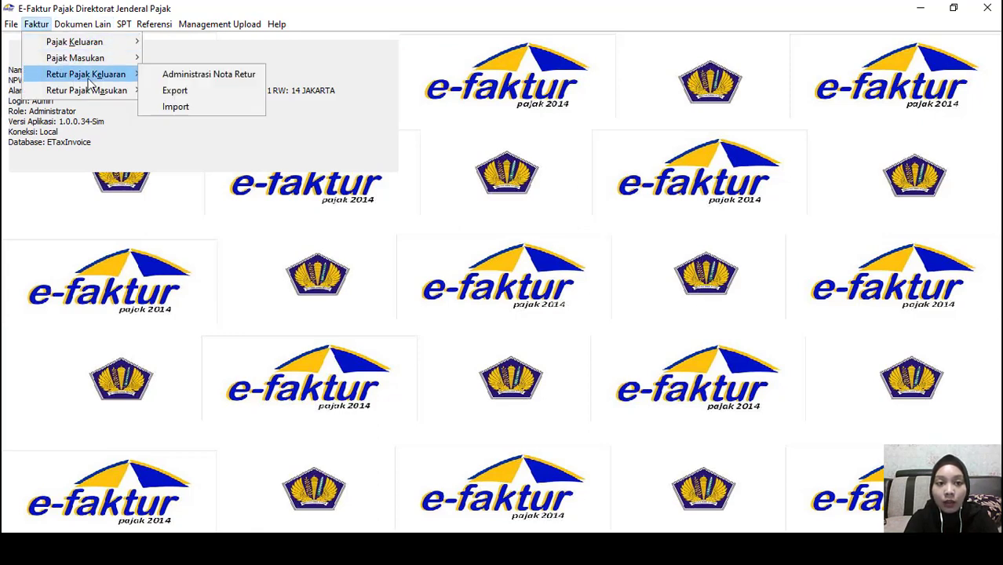
# Go to Administrasi Nota Retur and start a new blank Retur Faktur form
pyautogui.click(160, 78)
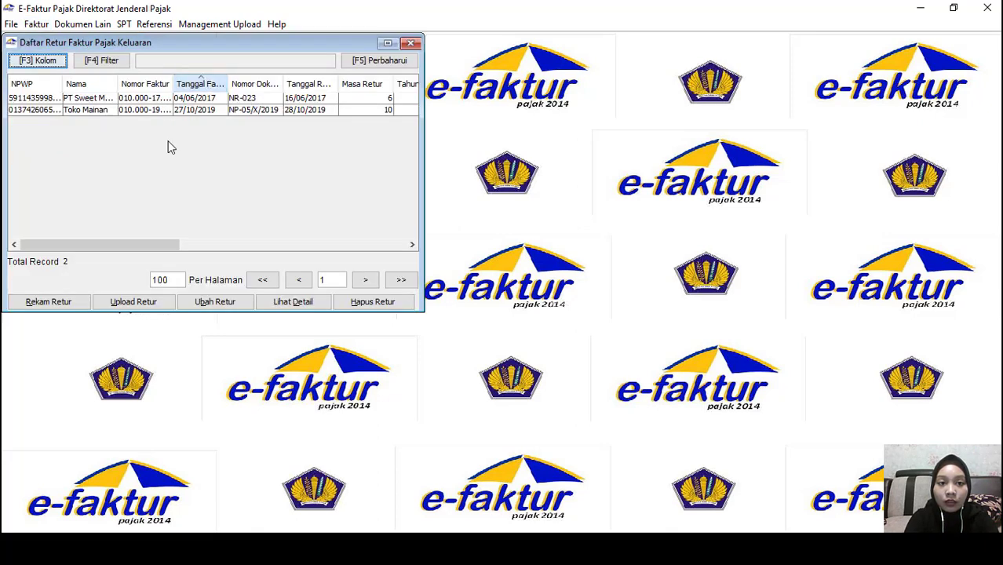
pyautogui.click(62, 310)
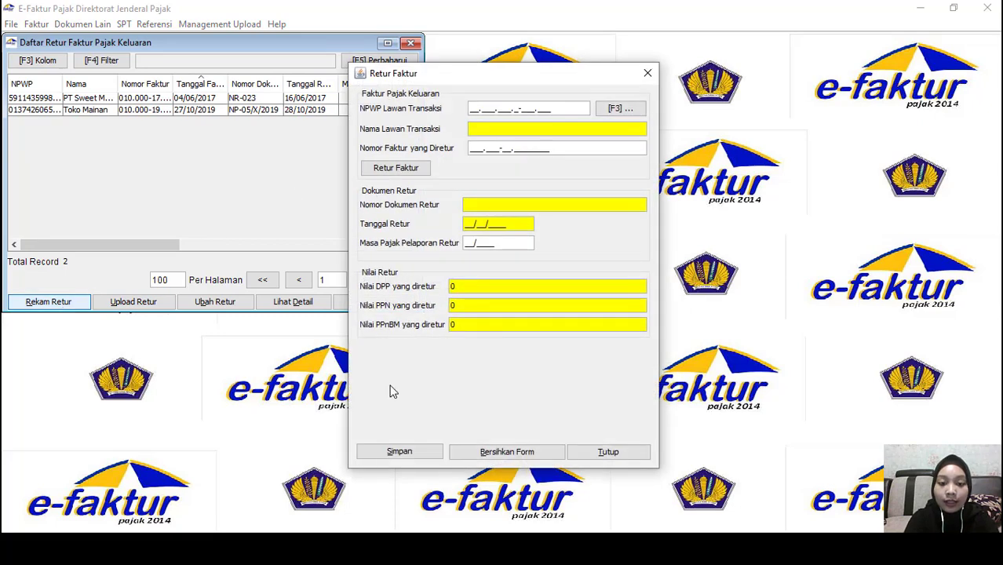
pyautogui.click(399, 451)
# Check the Keterangan column in the PT Makin Keren workbook, then return to the Retur Faktur form
pyautogui.hotkey('alt', 'Tab')
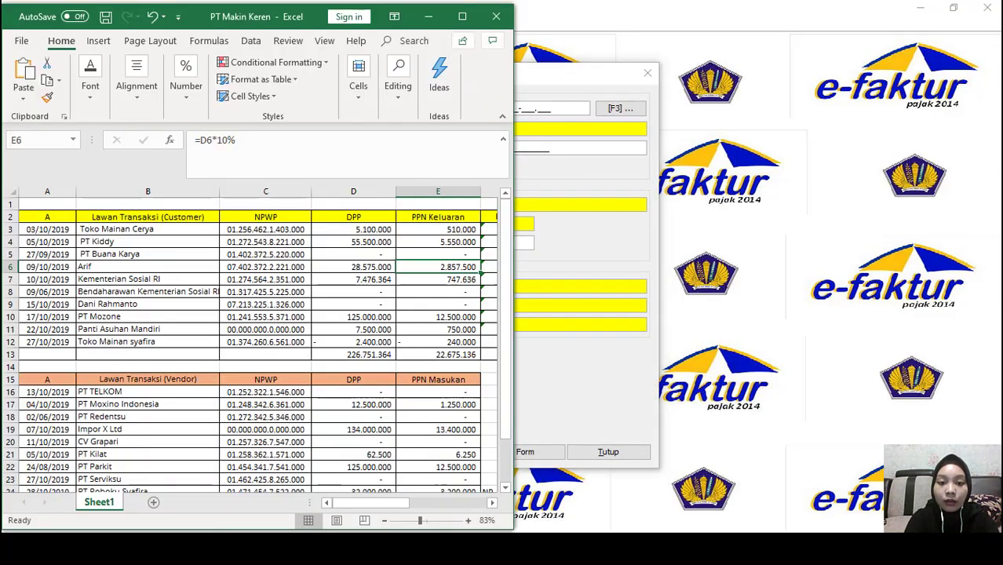
pyautogui.click(196, 351)
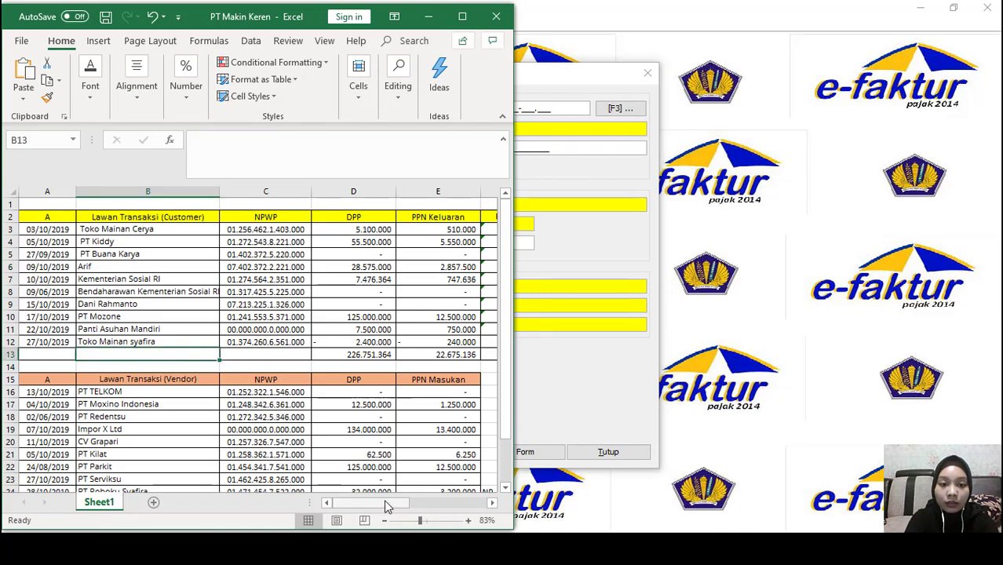
pyautogui.moveTo(379, 503); pyautogui.dragTo(435, 509)
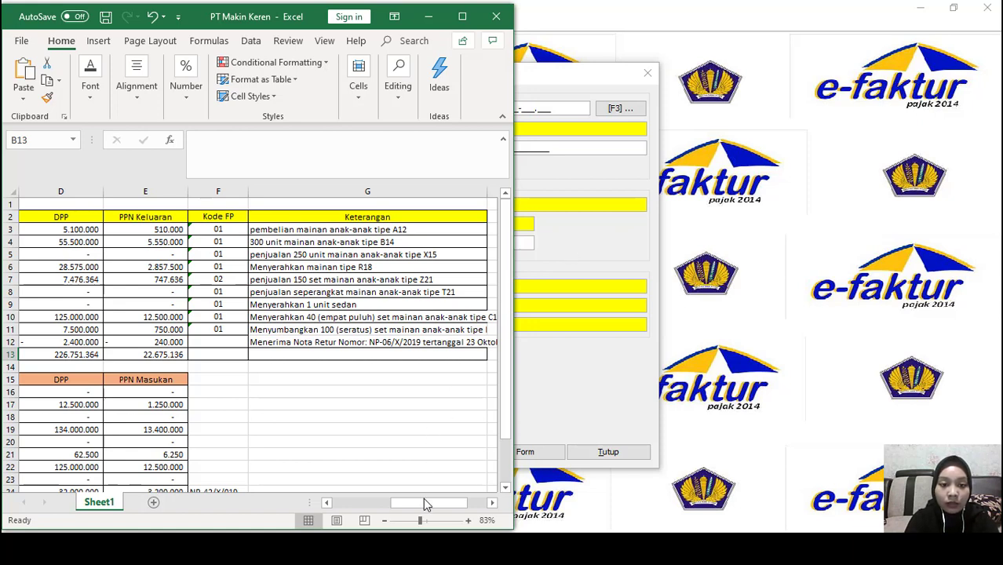
pyautogui.moveTo(427, 504); pyautogui.dragTo(374, 502)
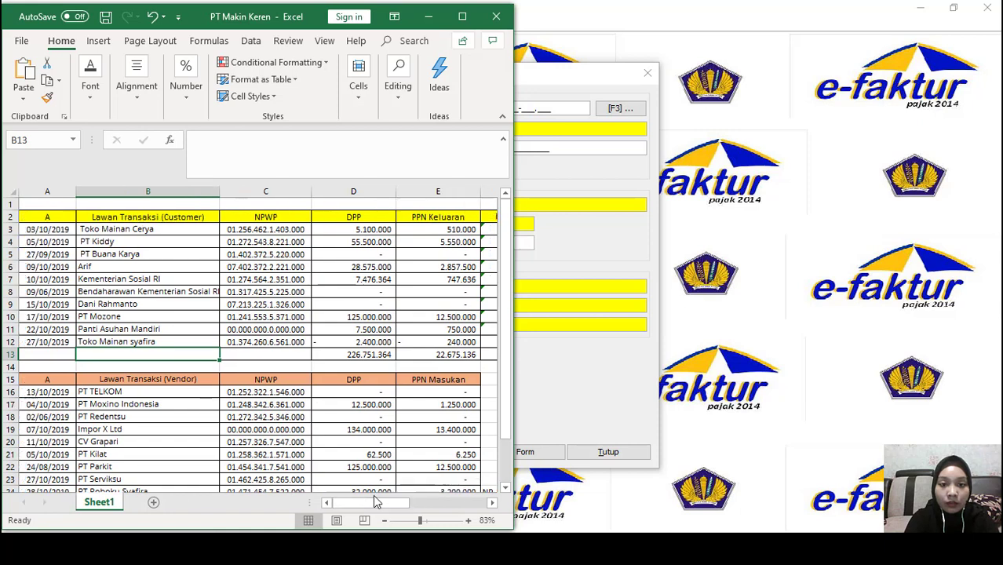
pyautogui.click(643, 216)
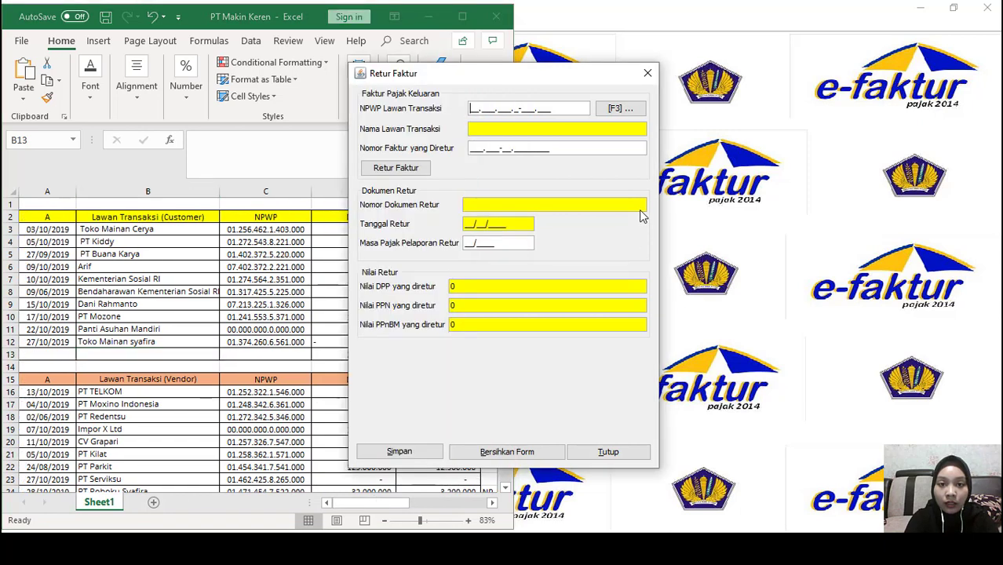
# Select Toko Mainan Syafira with its NPWP as the return's transaction partner, dismissing the invoice-number error
pyautogui.click(620, 110)
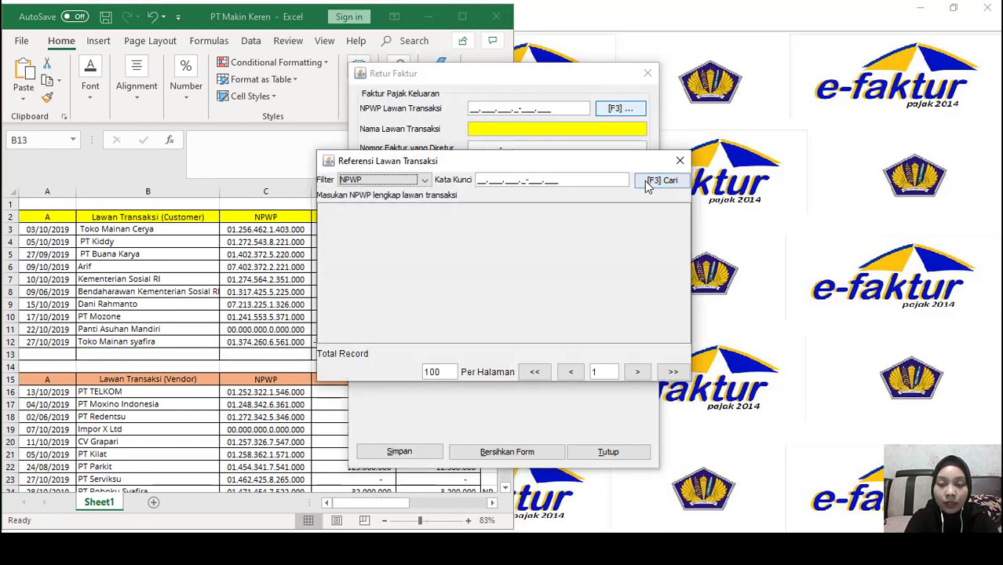
pyautogui.click(647, 181)
pyautogui.scroll(-2, 436, 278)
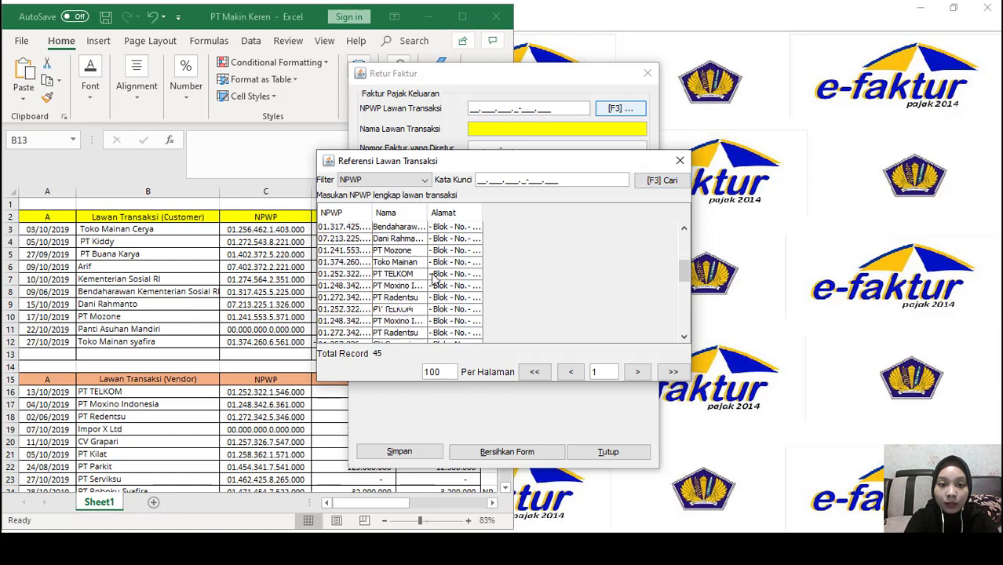
pyautogui.scroll(-3, 435, 278)
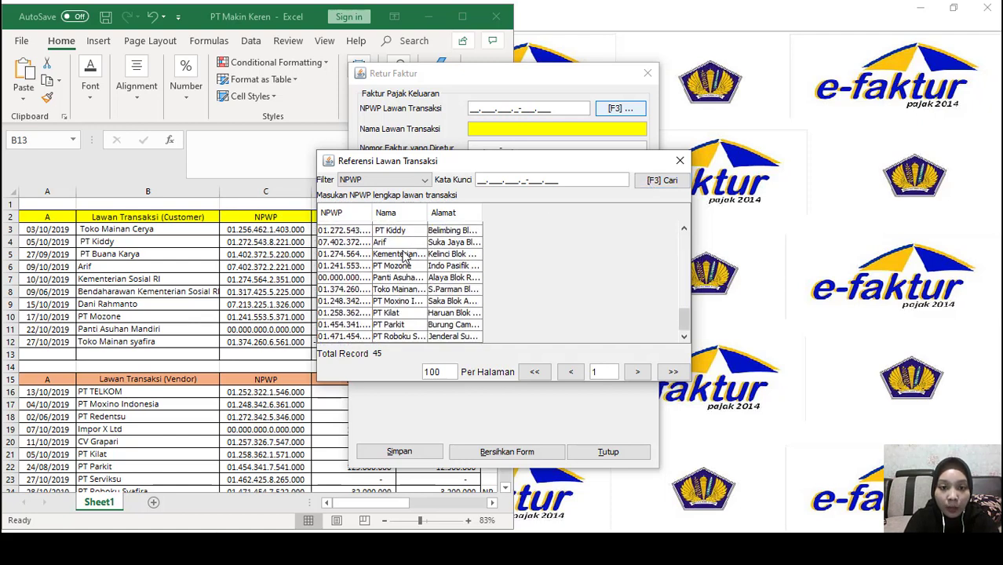
pyautogui.doubleClick(407, 292)
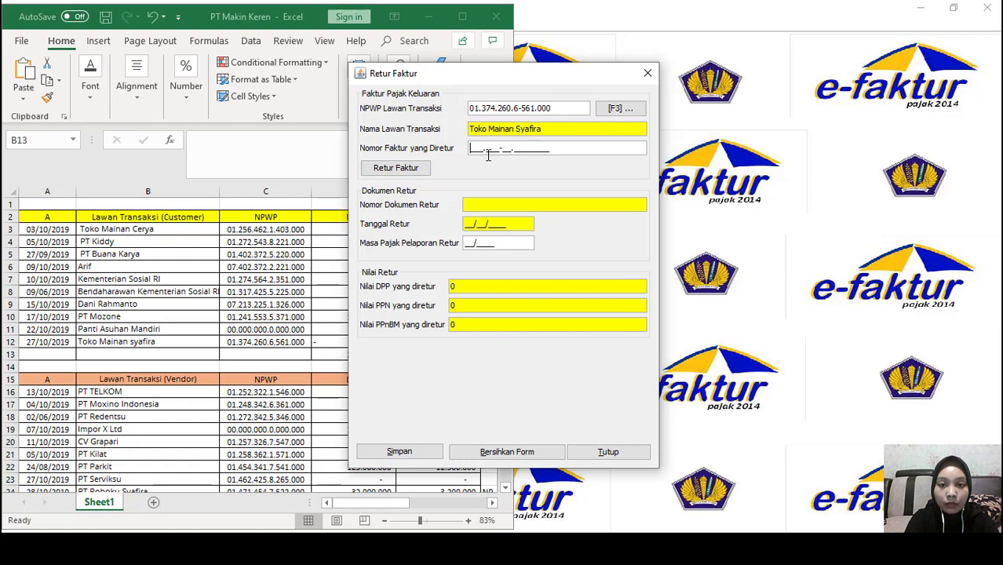
pyautogui.click(412, 167)
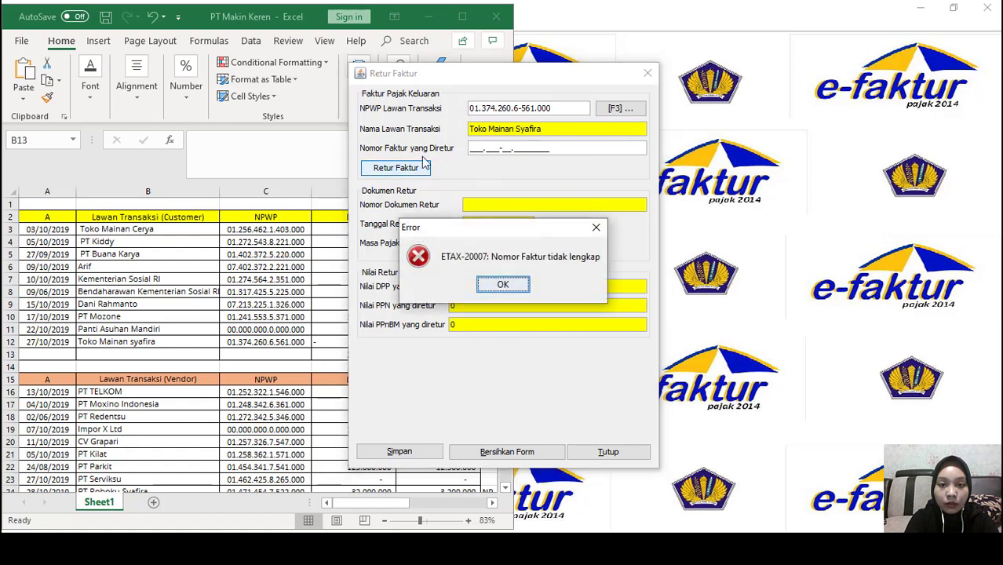
pyautogui.click(493, 283)
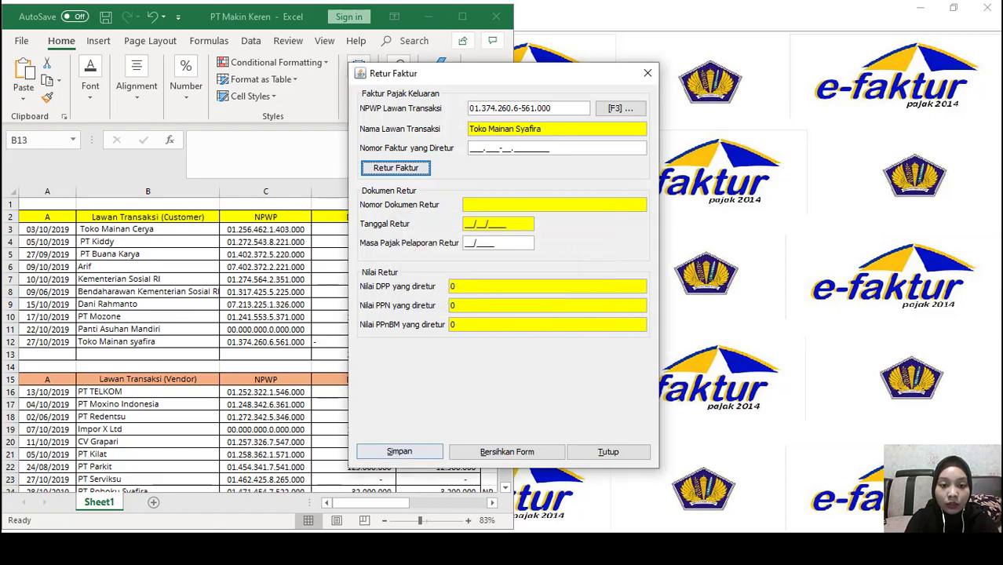
# Read the row 10 return details in Word, then enter 000 in Nomor Faktur yang Diretur
pyautogui.hotkey('alt', 'Tab')
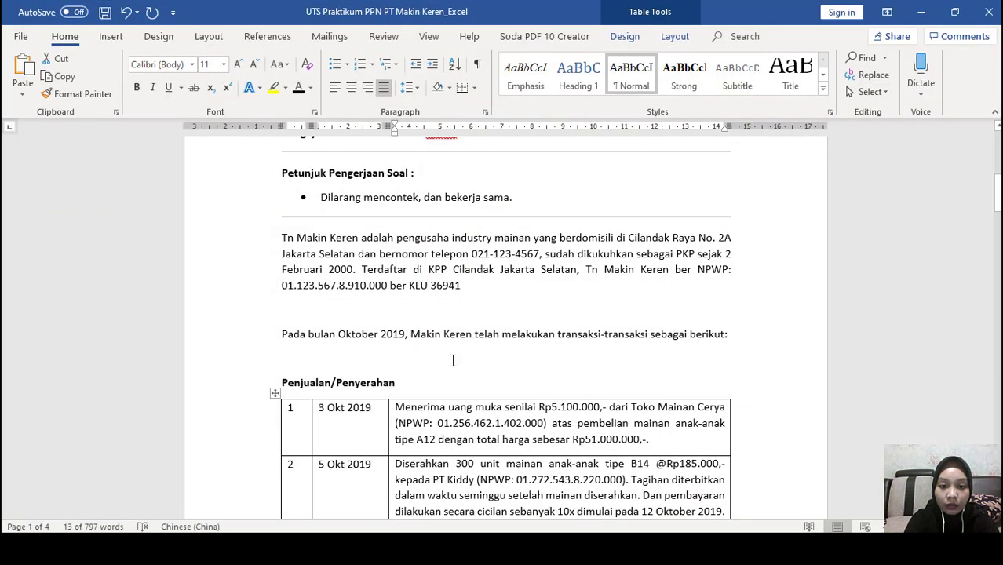
pyautogui.scroll(-10, 452, 360)
pyautogui.scroll(-10, 453, 359)
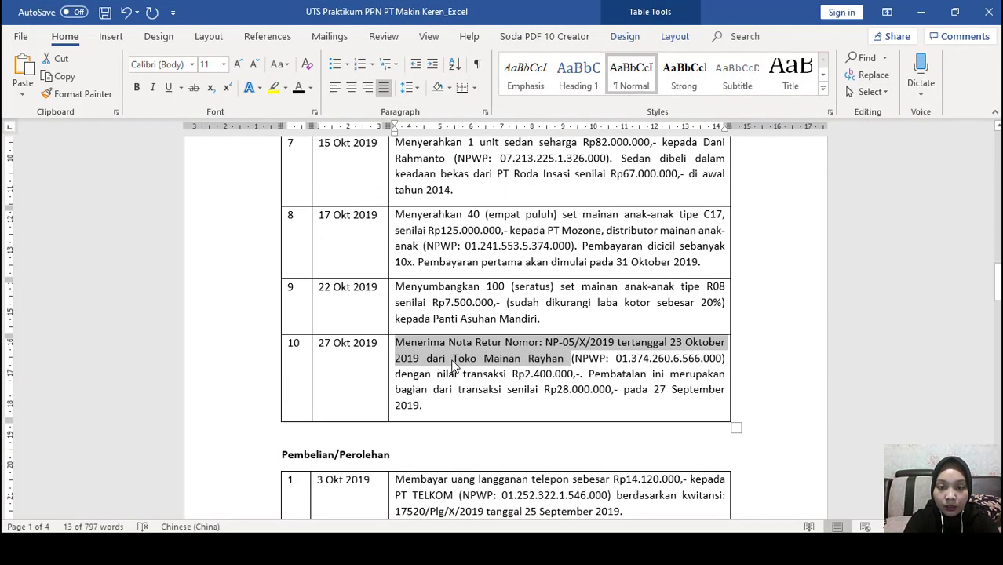
pyautogui.click(519, 348)
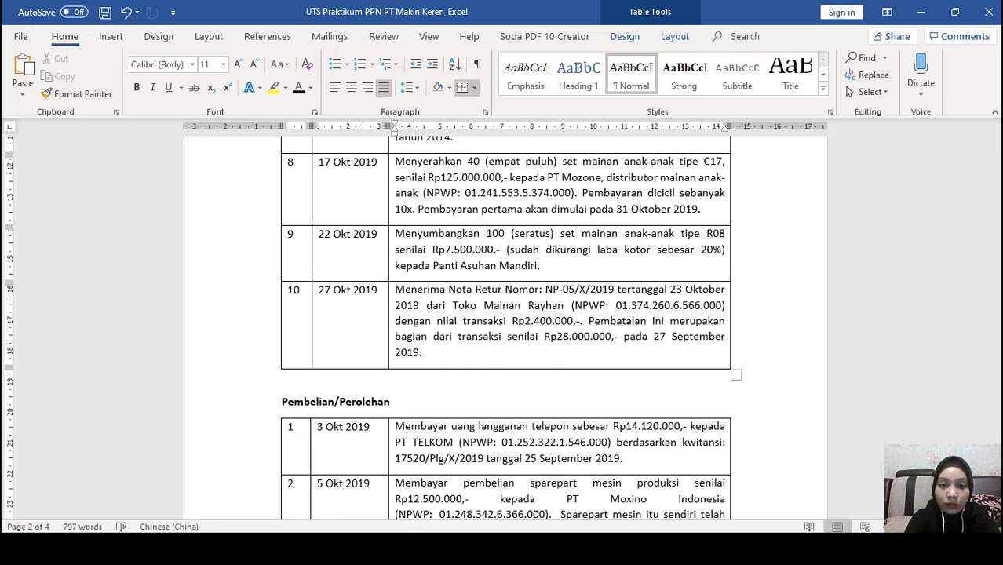
pyautogui.hotkey('alt', 'Tab')
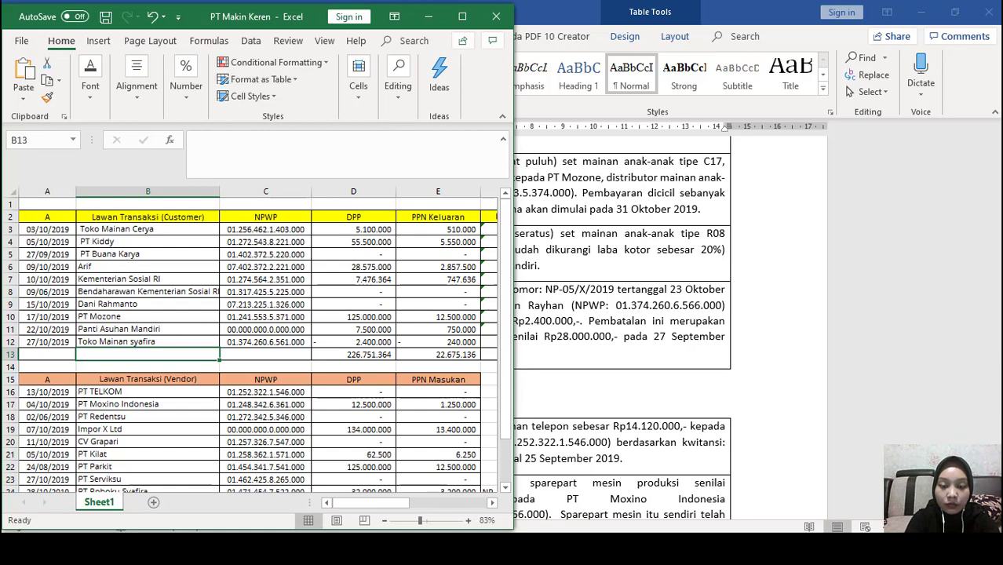
pyautogui.hotkey('alt', 'Tab')
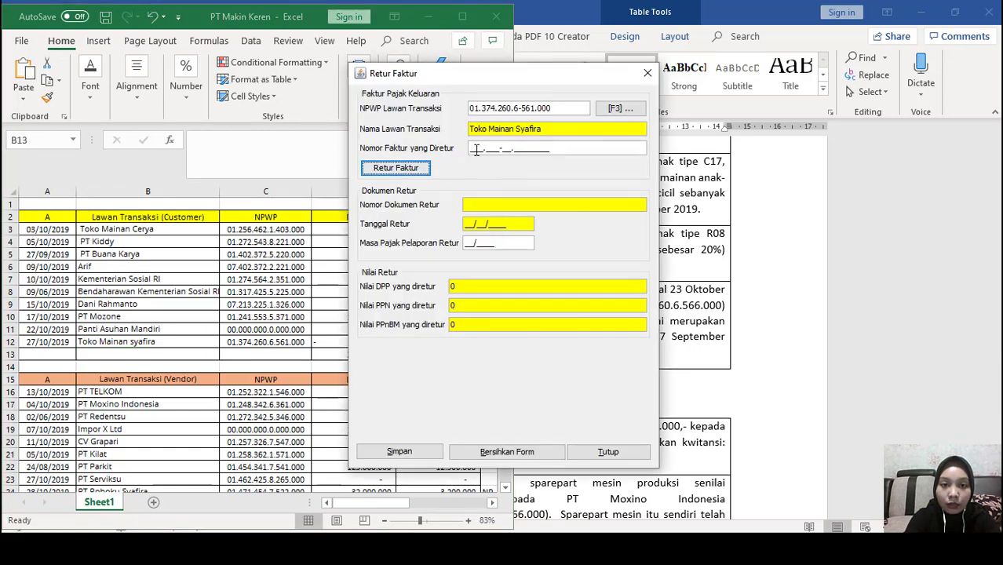
pyautogui.click(475, 150)
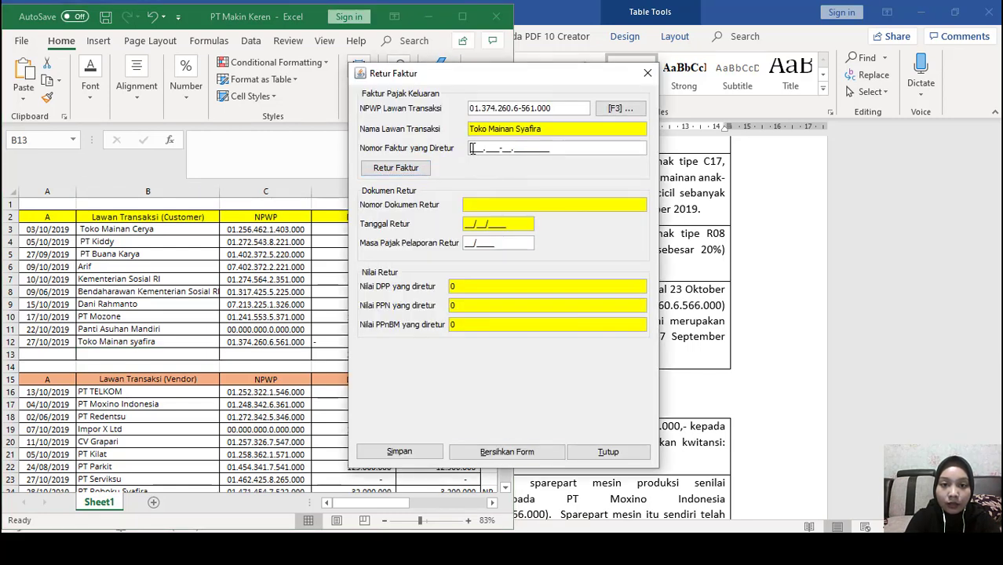
pyautogui.write('000.000-')
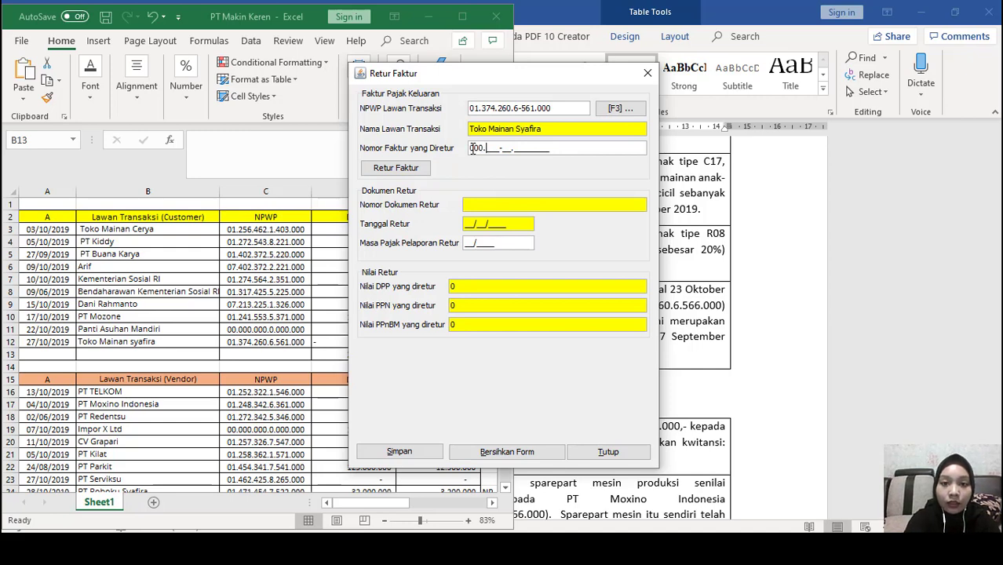
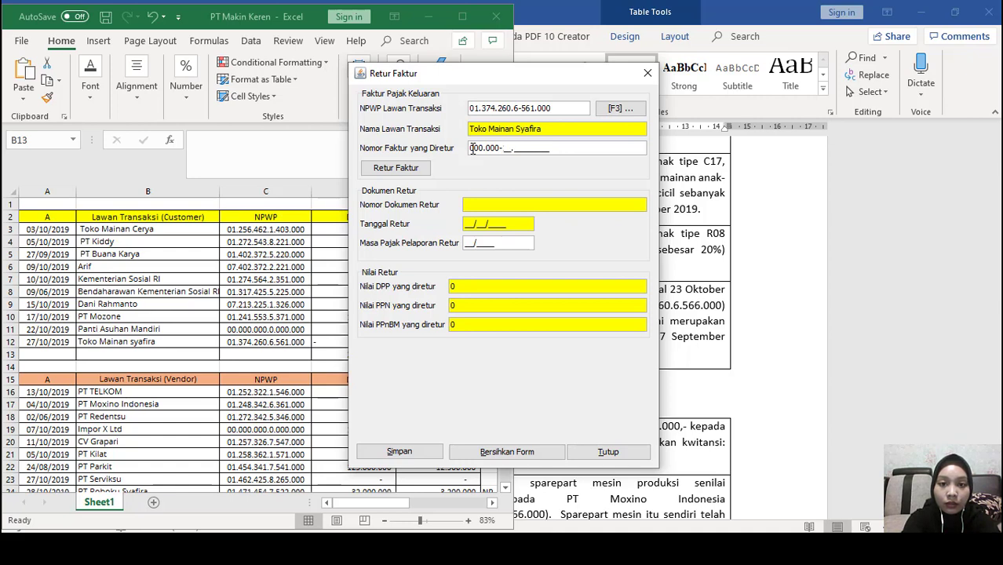
# Re-enter the returned invoice number ending 00014000 in Nomor Faktur yang Diretur, checking the spreadsheet
pyautogui.press('BackSpace')
pyautogui.press('BackSpace')
pyautogui.press('BackSpace')
pyautogui.press('BackSpace')
pyautogui.press('BackSpace')
pyautogui.press('BackSpace')
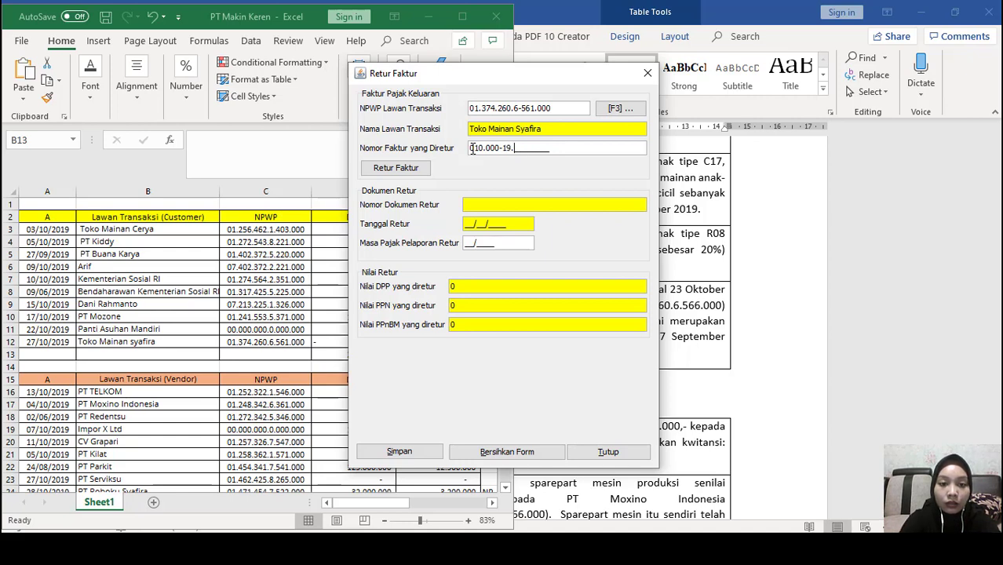
pyautogui.click(289, 384)
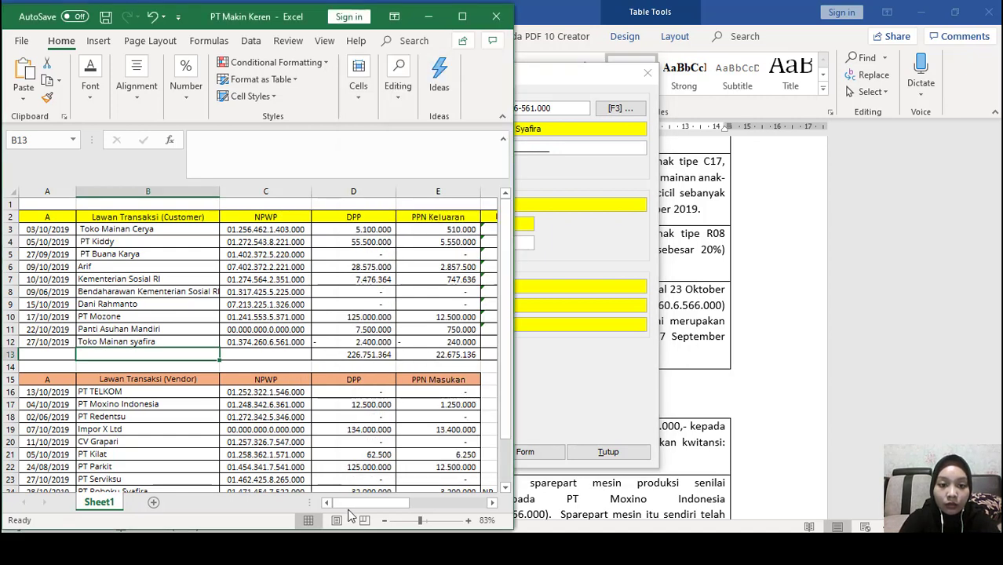
pyautogui.moveTo(382, 508); pyautogui.dragTo(442, 506)
pyautogui.click(582, 246)
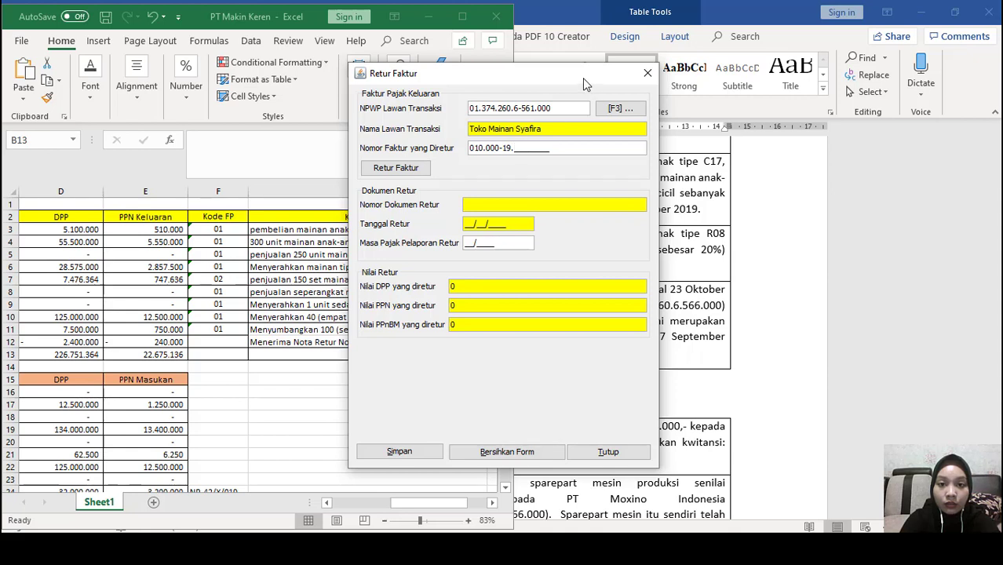
pyautogui.write('0001')
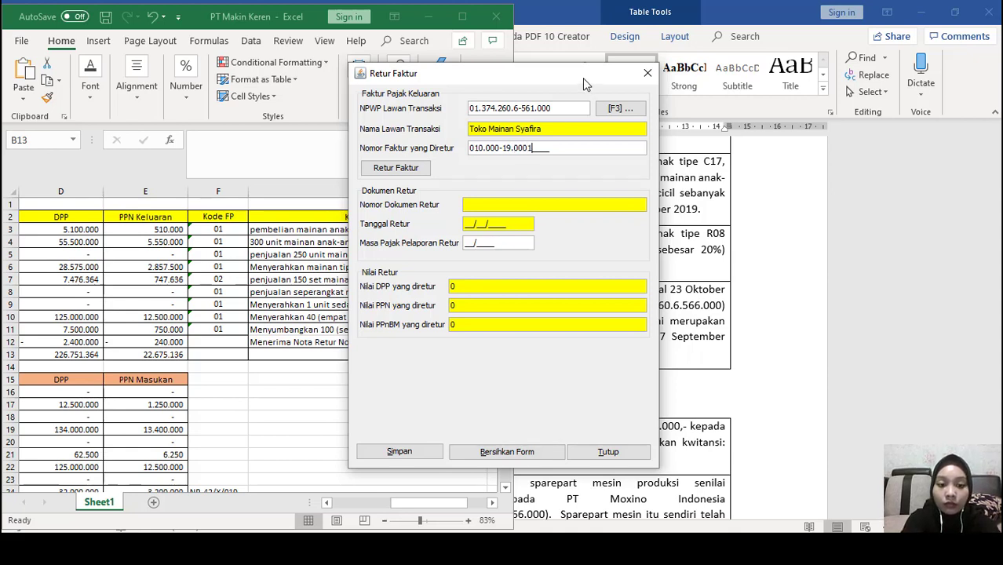
pyautogui.write('4')
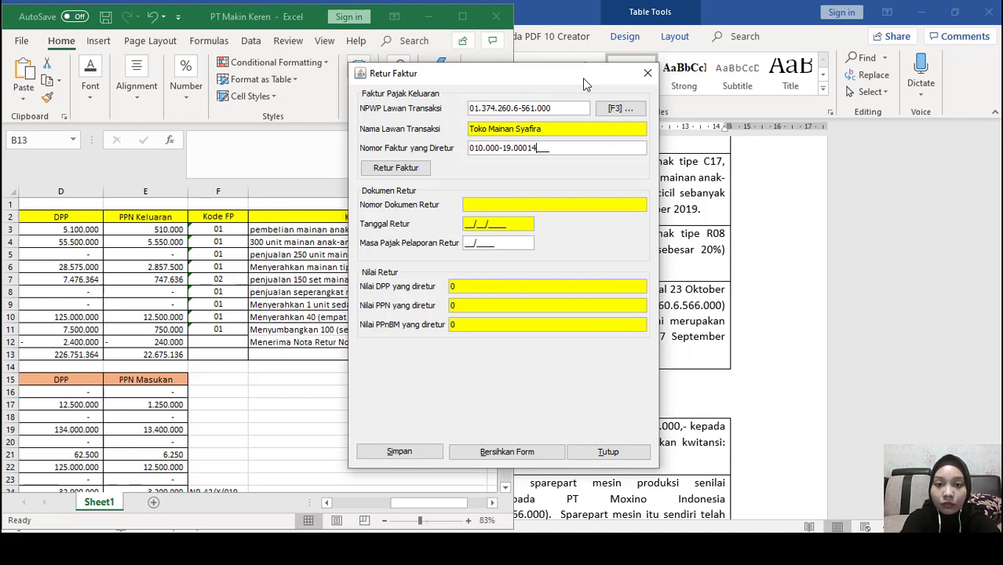
pyautogui.write('000')
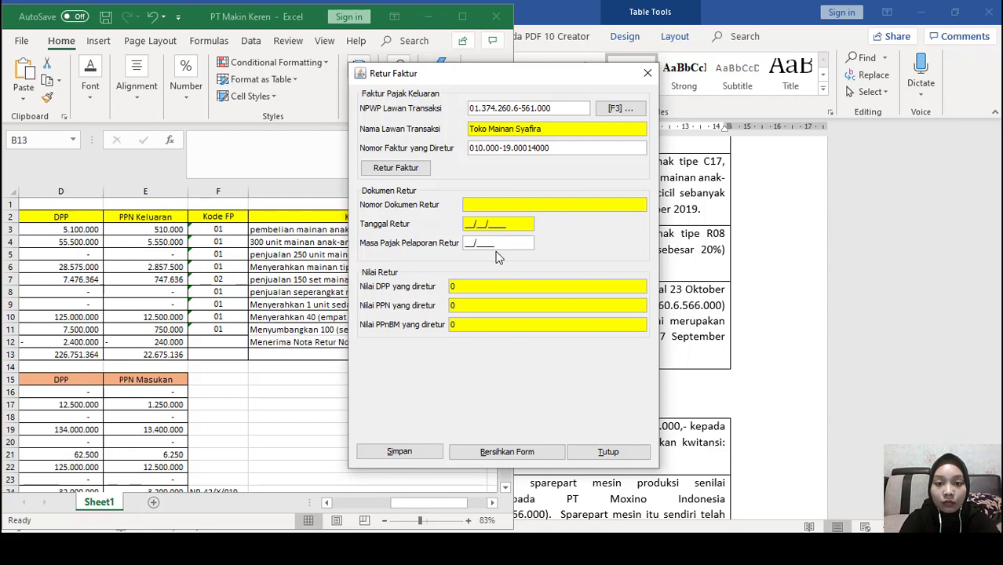
# Look up the returned invoice, dismiss the date-format error and agree to enter its date first
pyautogui.click(416, 168)
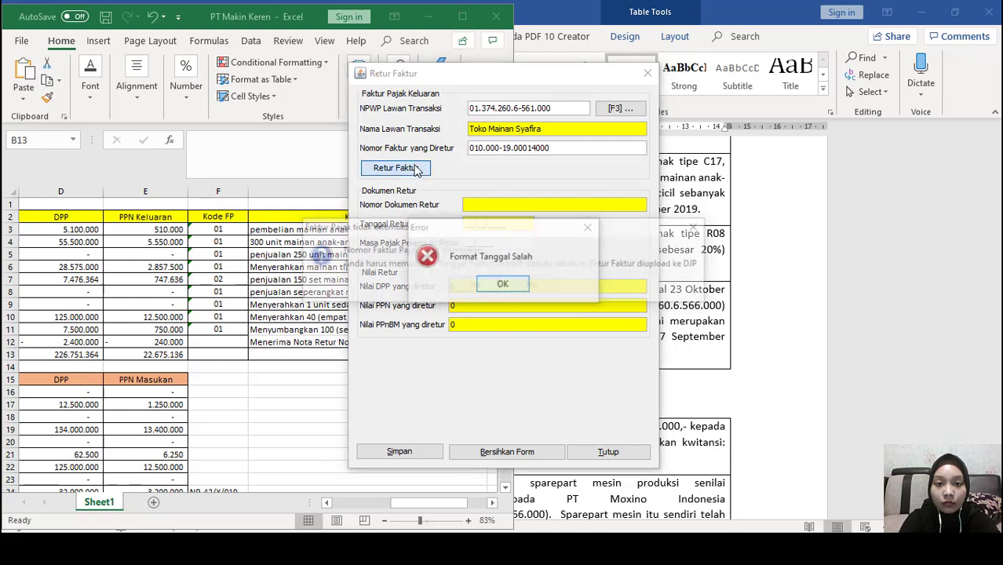
pyautogui.press('Return')
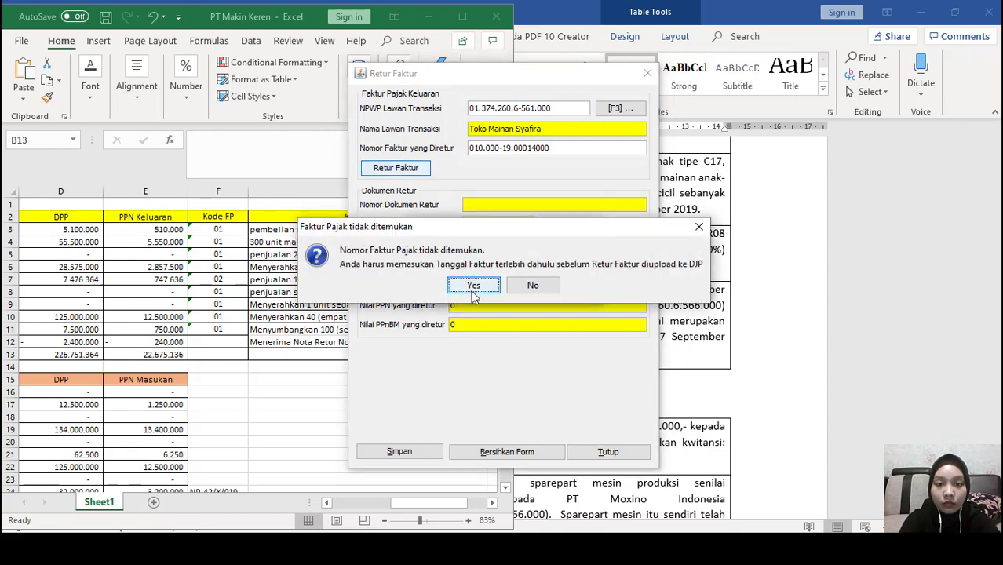
pyautogui.click(473, 286)
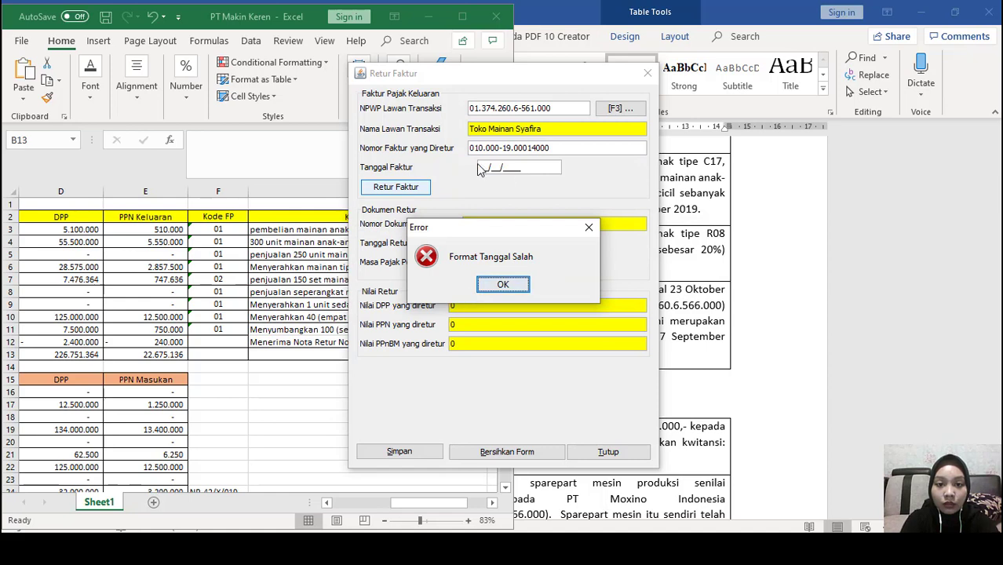
# Set the returned invoice date to 27/09/2019, look it up again and choose manual entry
pyautogui.click(513, 284)
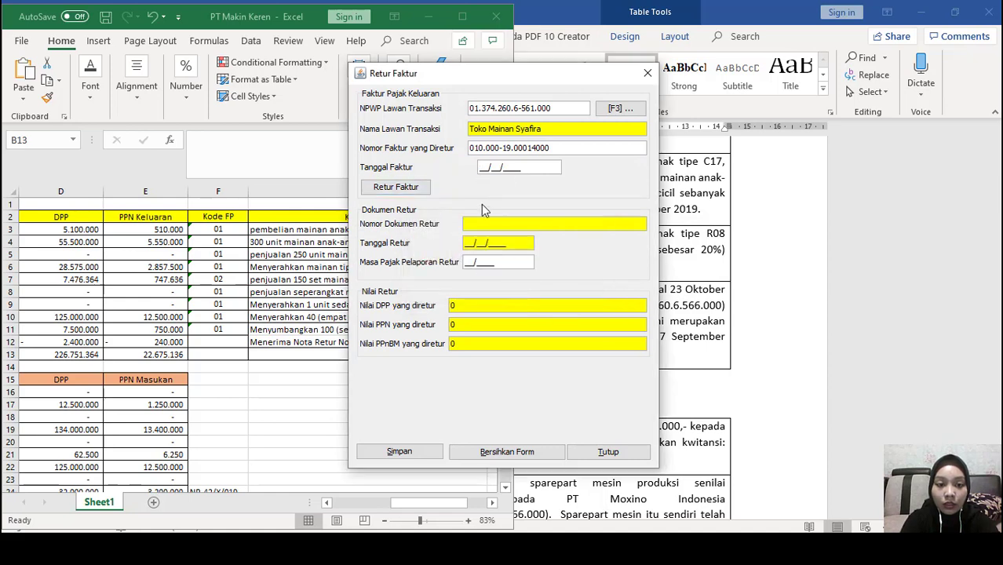
pyautogui.moveTo(571, 75); pyautogui.dragTo(670, 52)
pyautogui.write('2')
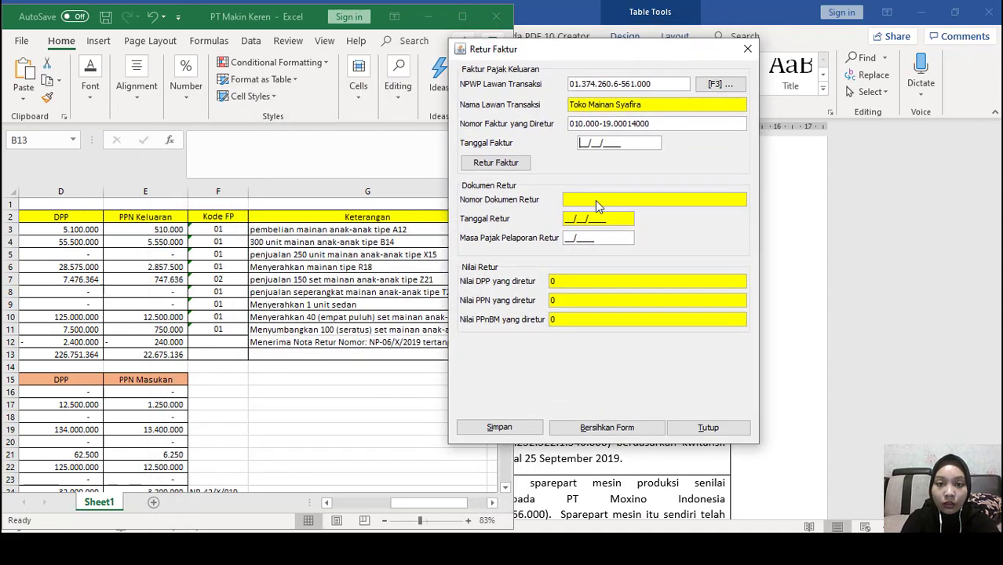
pyautogui.write('7/')
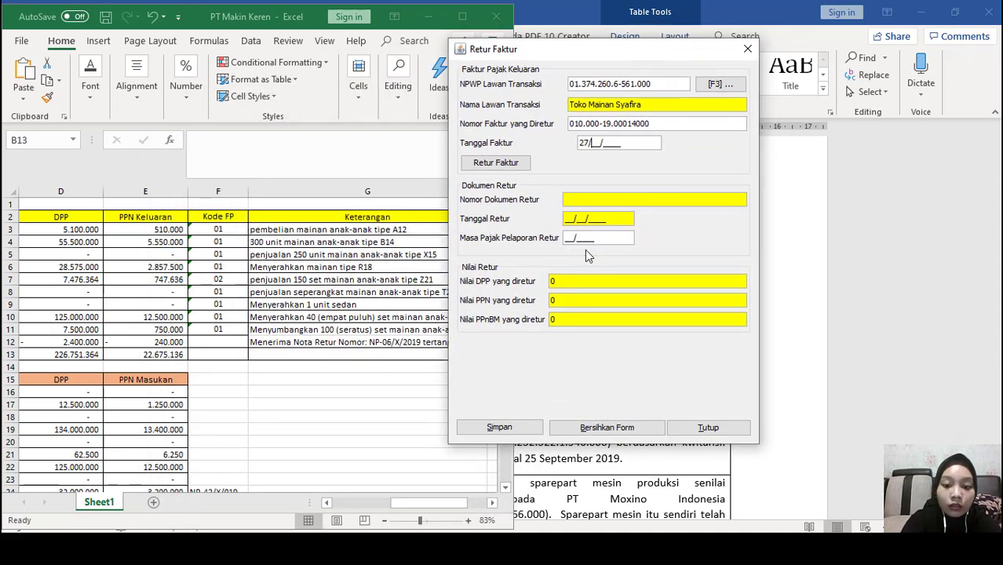
pyautogui.write('09/')
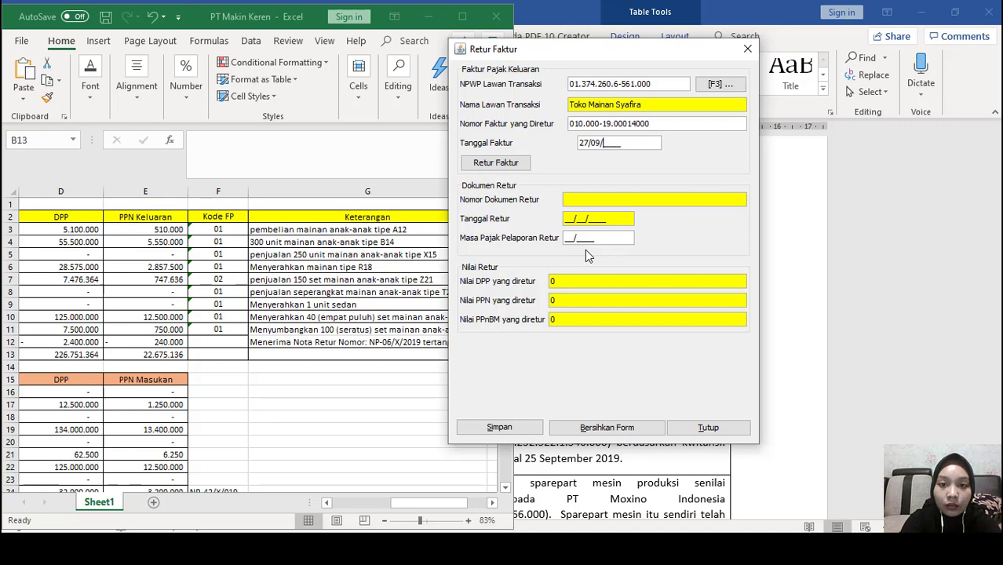
pyautogui.write('2019')
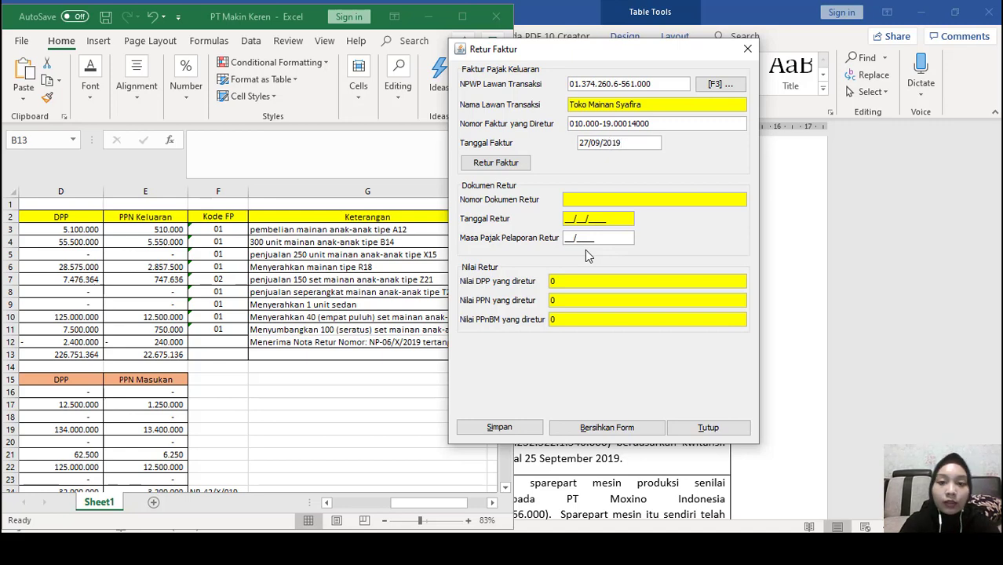
pyautogui.click(612, 238)
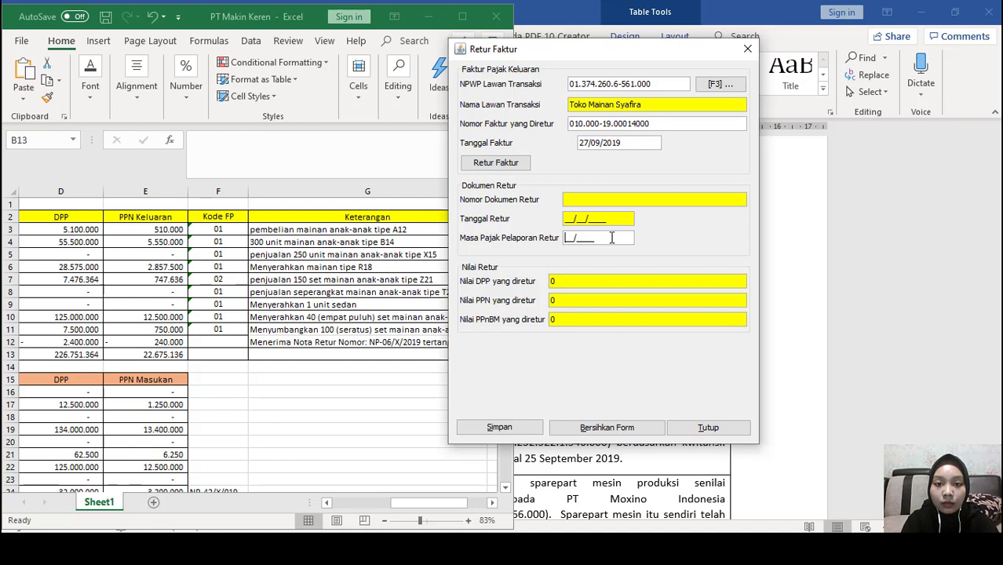
pyautogui.click(499, 165)
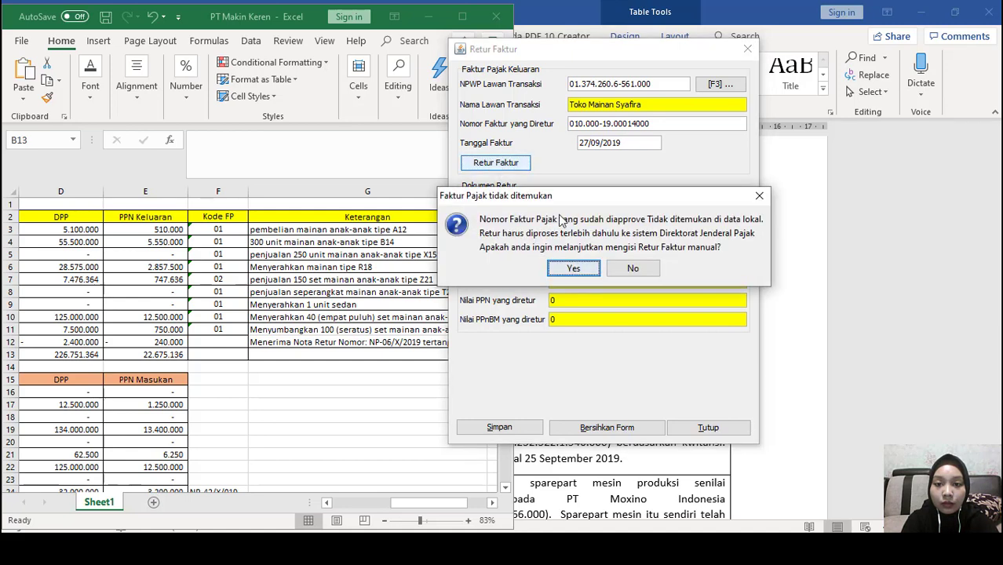
pyautogui.click(583, 270)
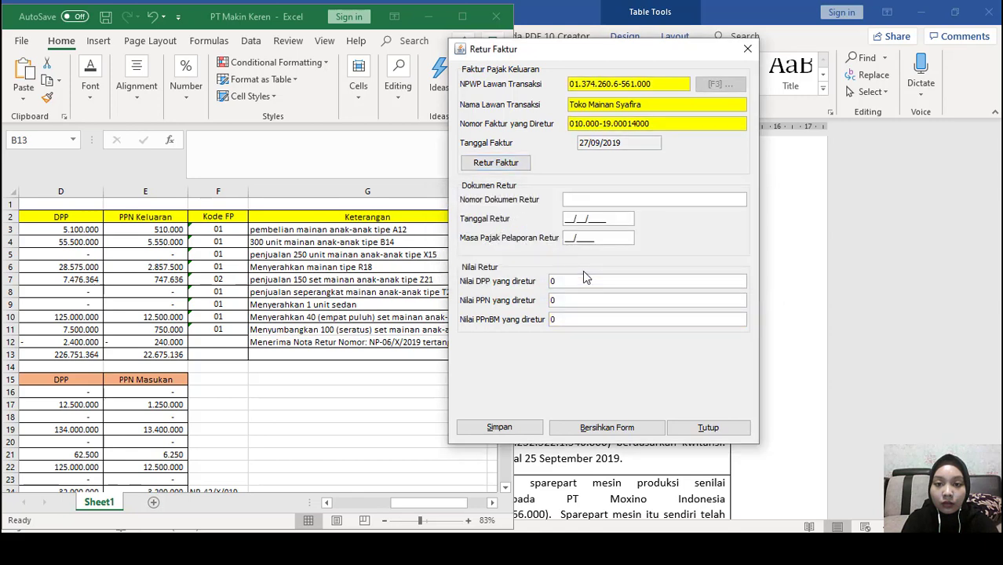
pyautogui.click(346, 307)
# Cut NP-06/X/2019 out of cell G12 and paste it into Nomor Dokumen Retur
pyautogui.click(377, 343)
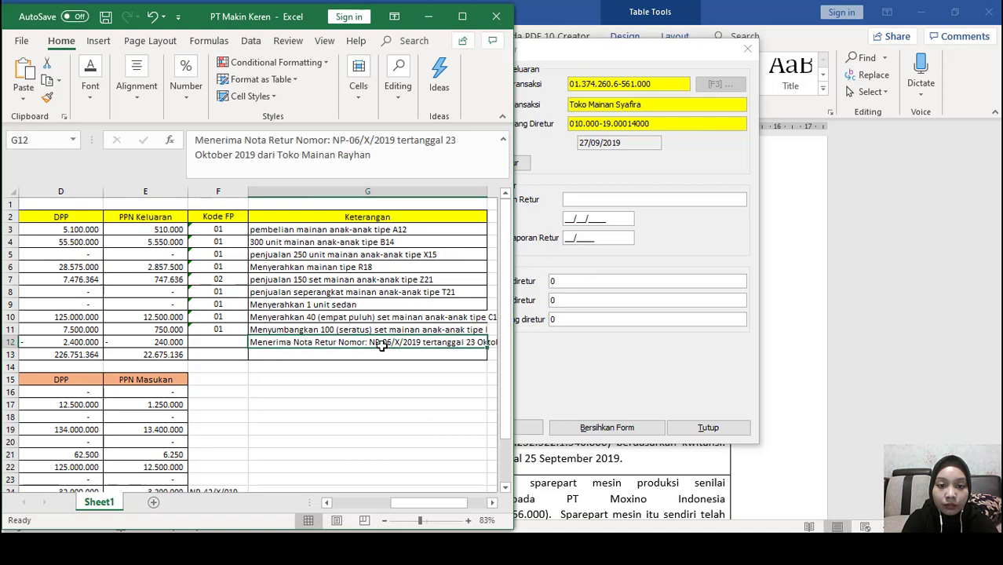
pyautogui.doubleClick(373, 342)
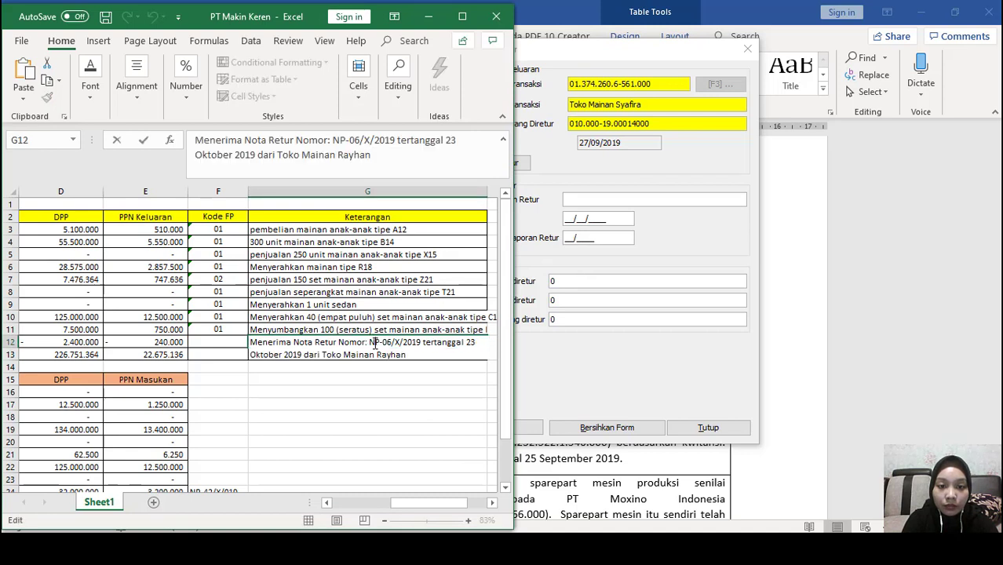
pyautogui.moveTo(370, 343); pyautogui.dragTo(413, 345)
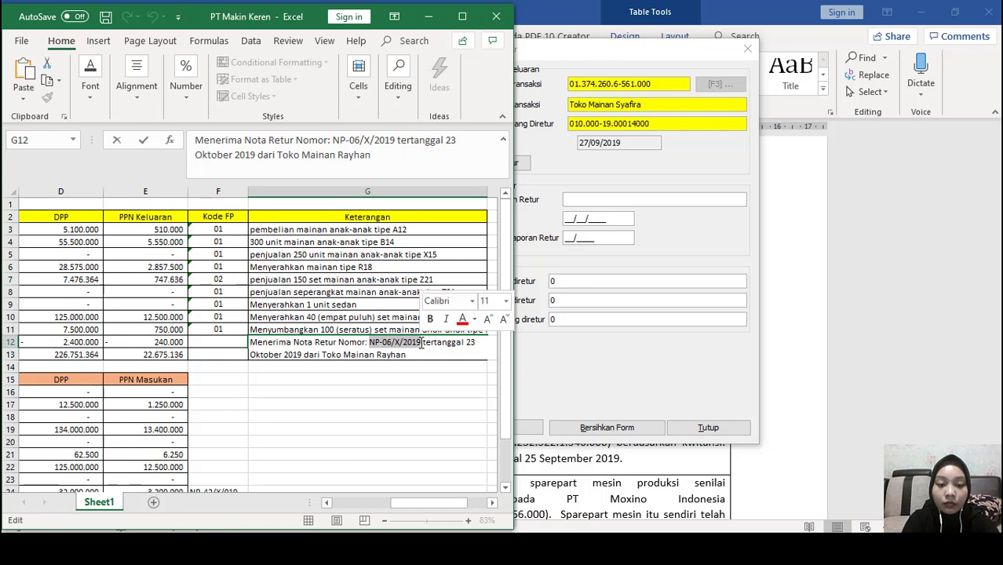
pyautogui.press('Delete')
pyautogui.click(611, 198)
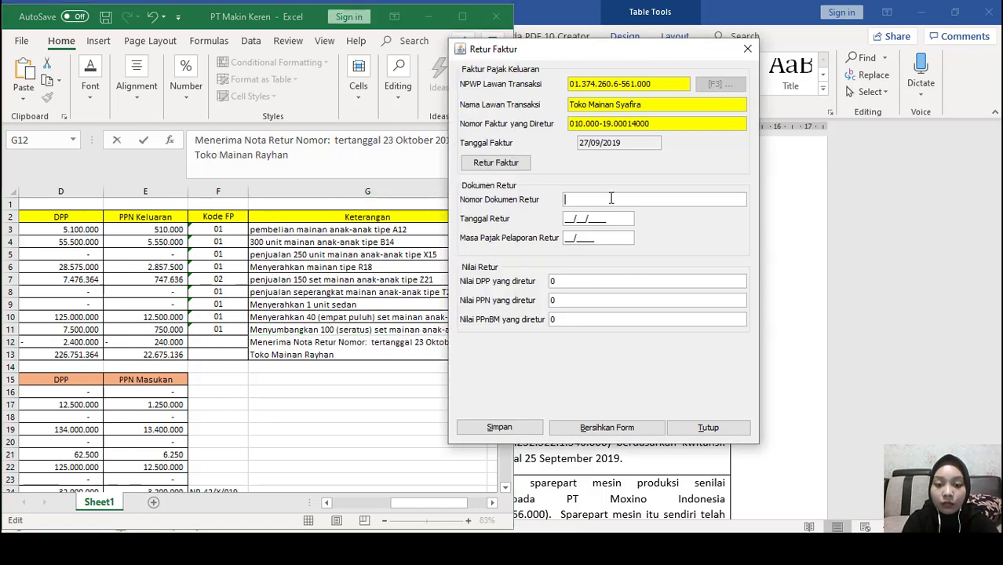
pyautogui.write('NP-06/X/2019')
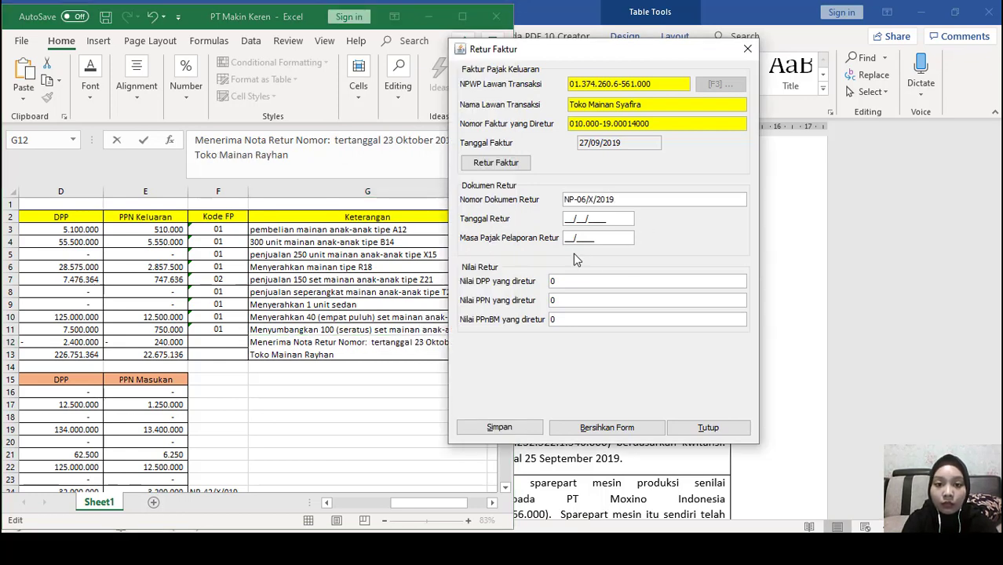
# Start the return date entry, dismissing the date-format error and rechecking the spreadsheet
pyautogui.click(567, 221)
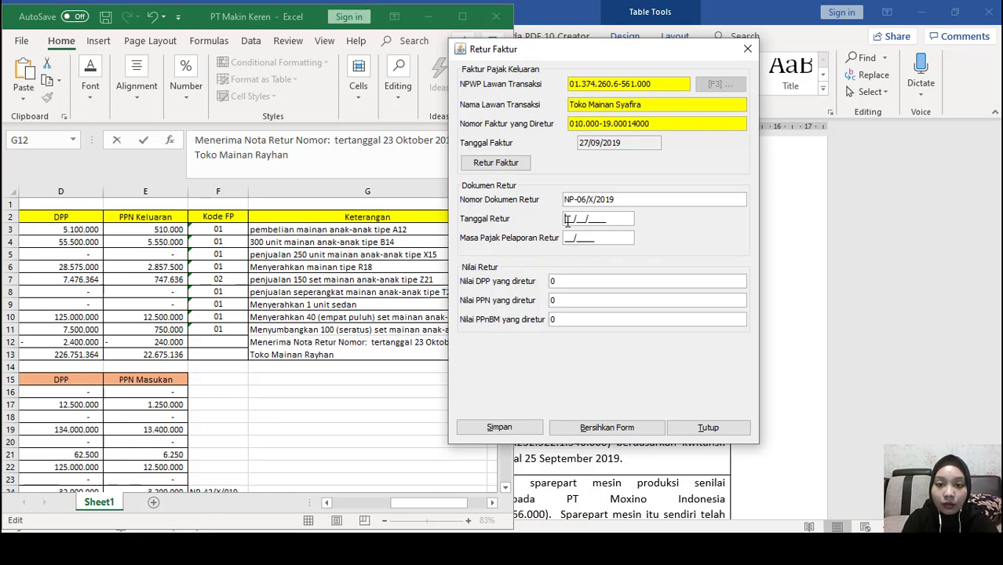
pyautogui.click(394, 504)
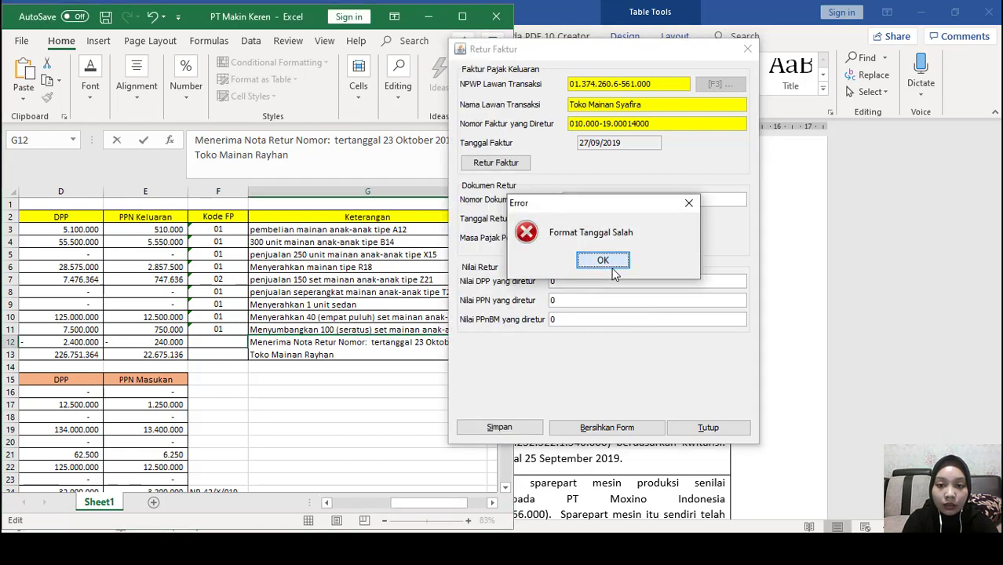
pyautogui.click(599, 262)
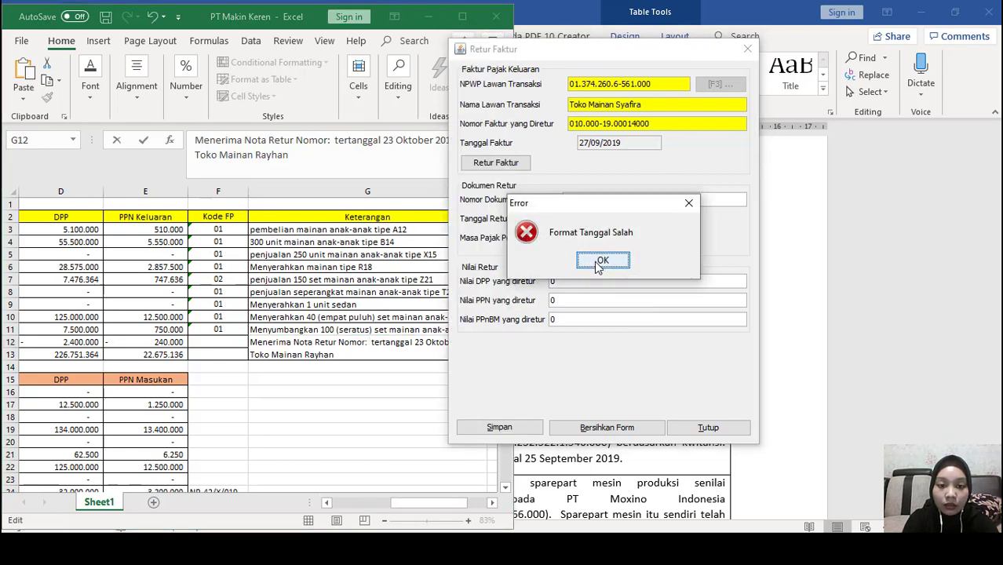
pyautogui.click(422, 499)
pyautogui.click(396, 503)
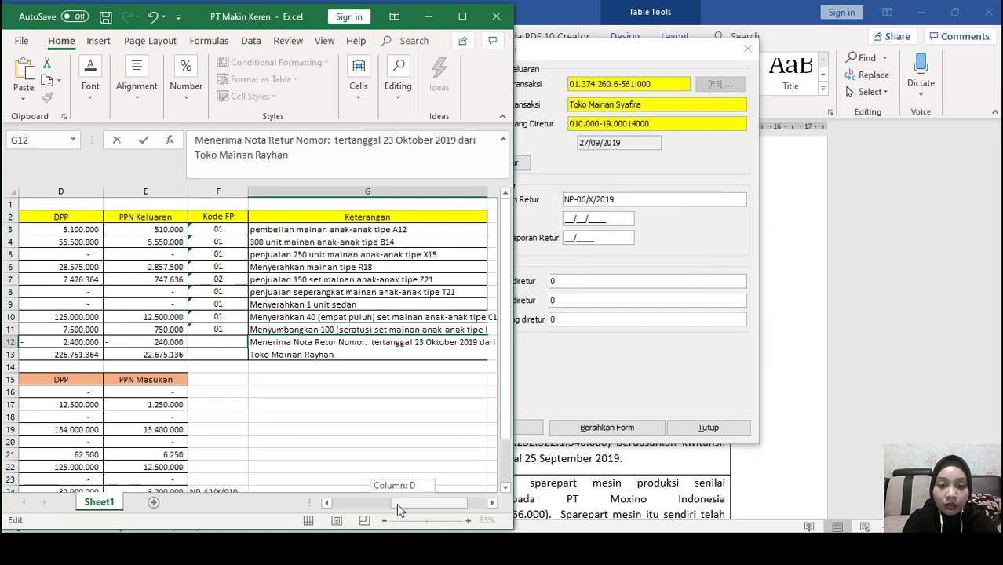
pyautogui.moveTo(396, 503); pyautogui.dragTo(335, 503)
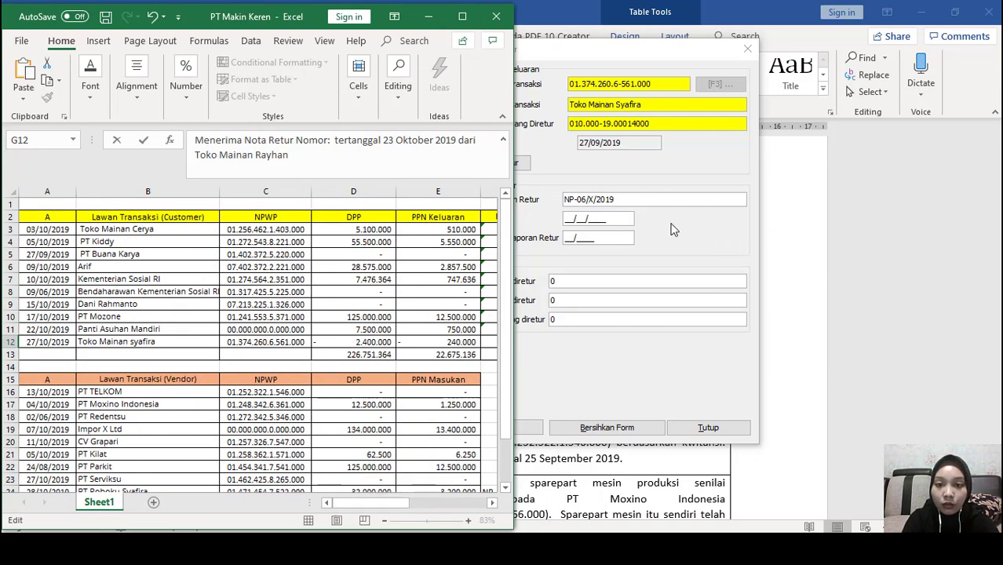
pyautogui.click(577, 218)
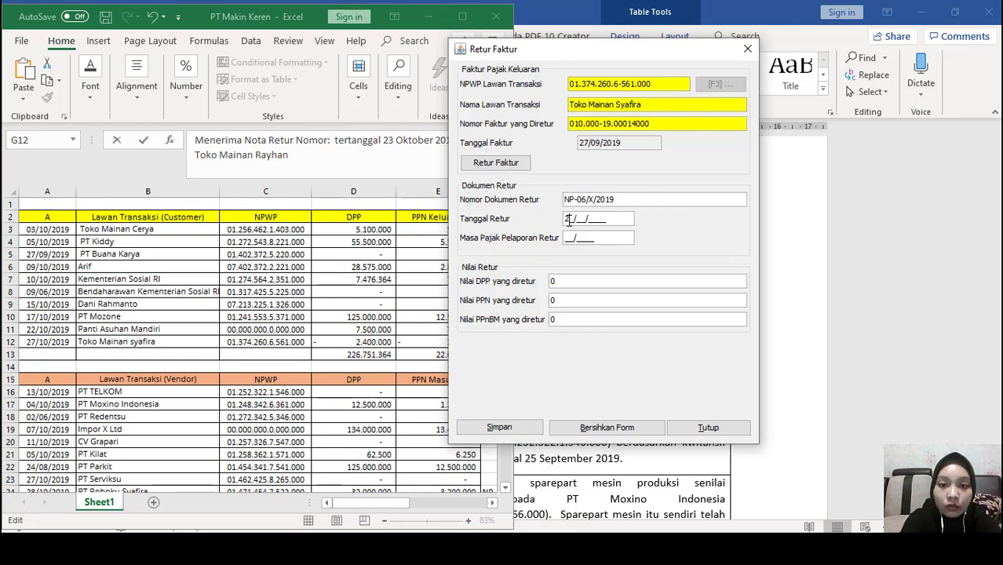
# Complete return date 27/10/2019 and DPP 2.400.000, then save without creating another Nota Retur
pyautogui.write('10/')
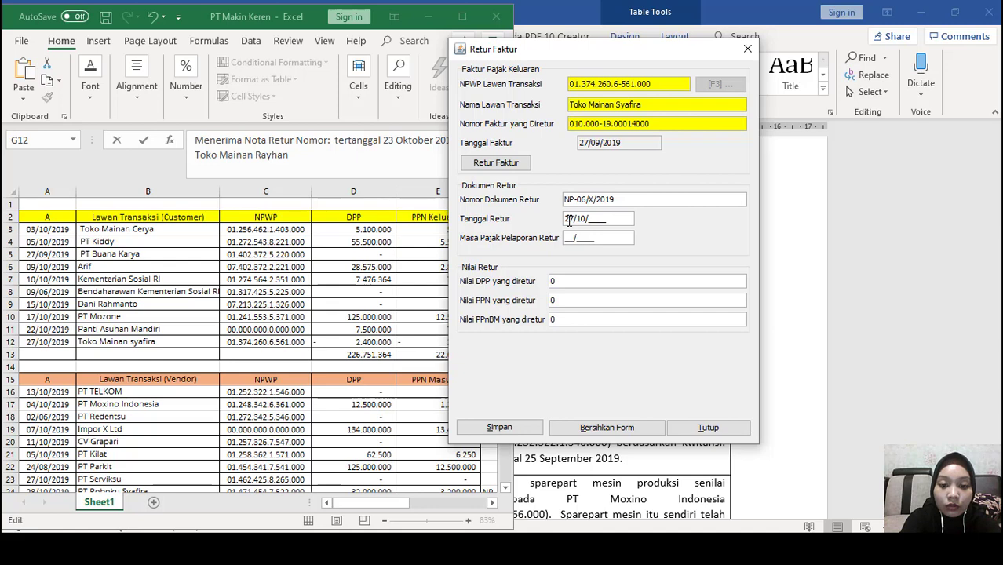
pyautogui.write('2019')
pyautogui.press('Tab')
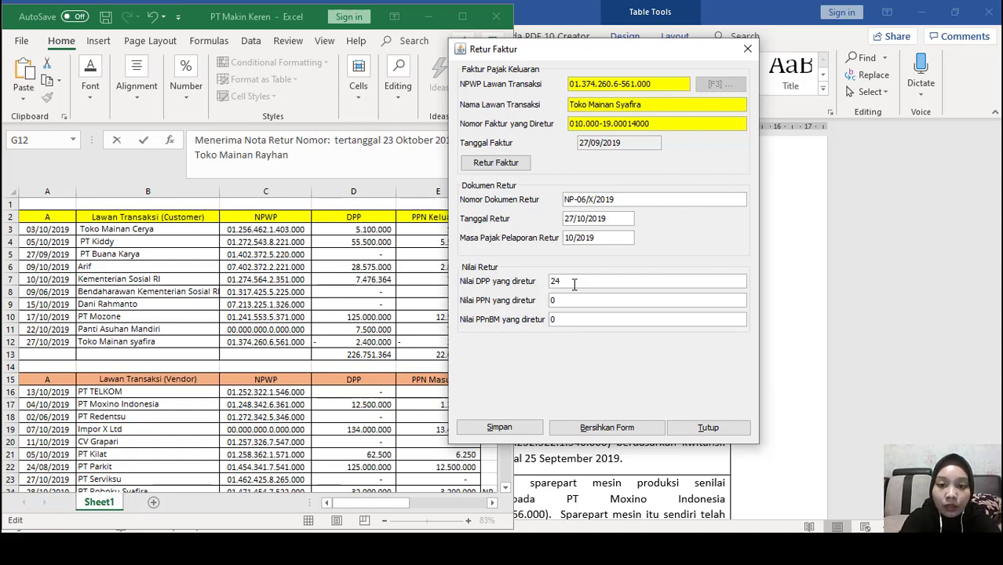
pyautogui.write('00000')
pyautogui.press('Tab')
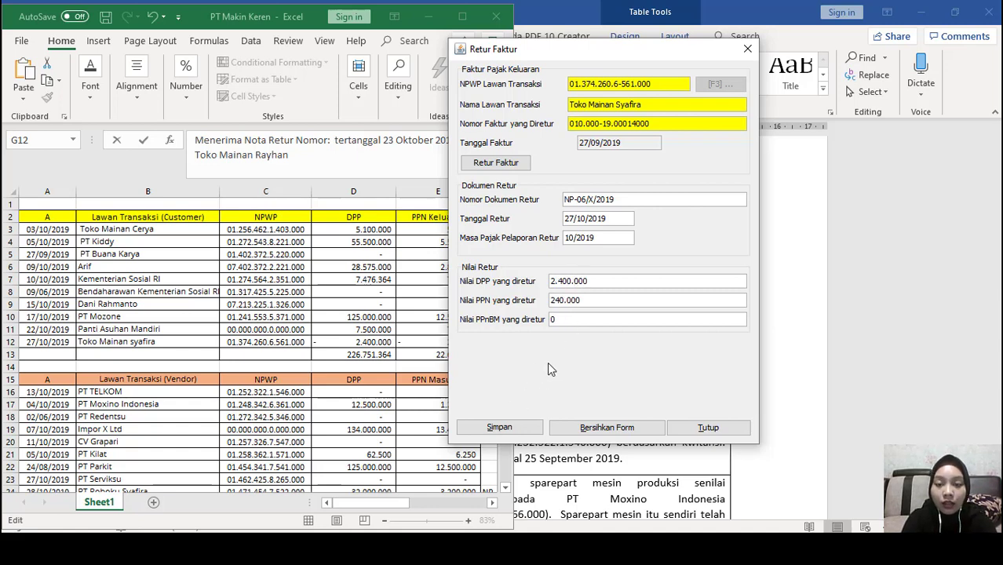
pyautogui.click(531, 431)
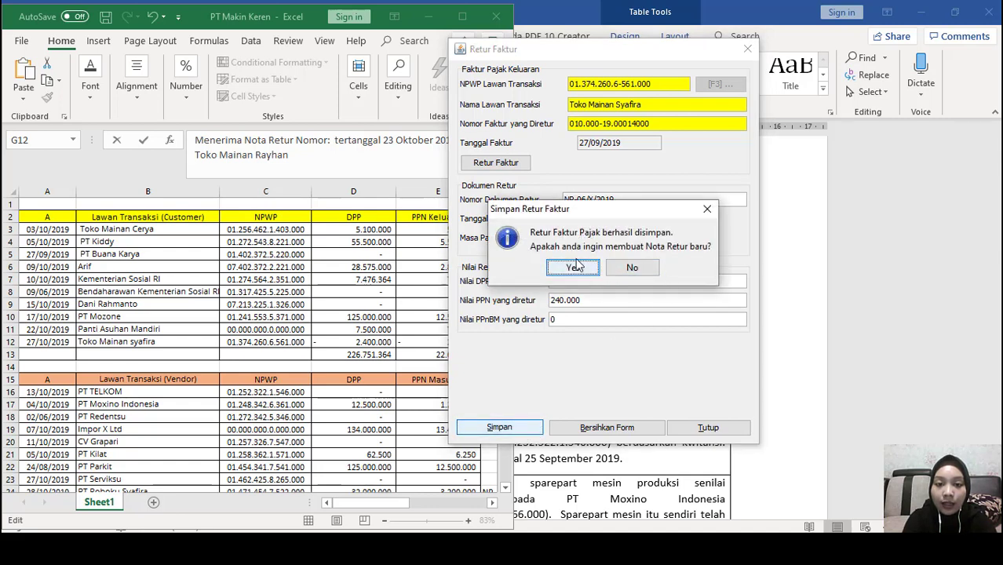
pyautogui.click(632, 267)
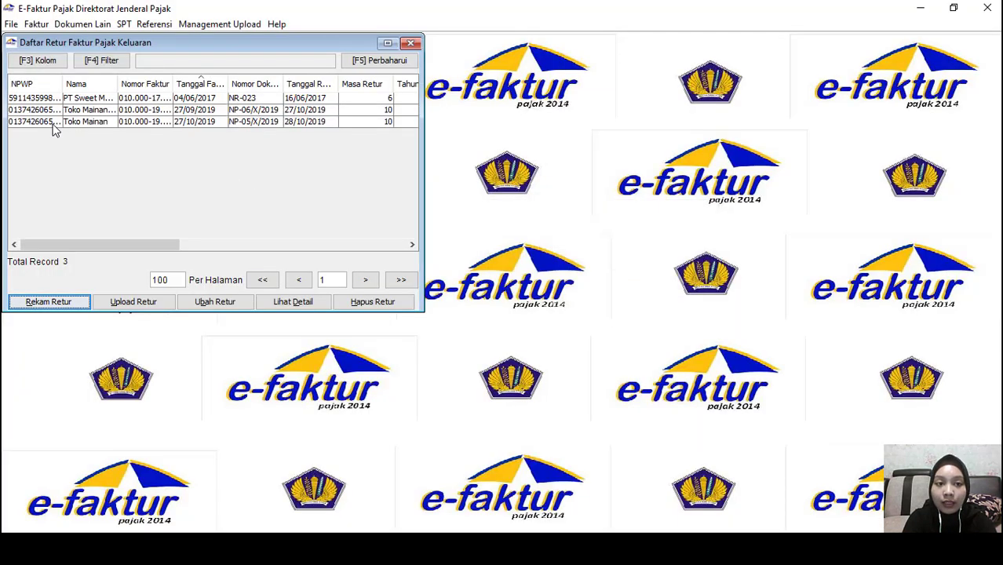
# Close the Daftar Retur list and open Faktur > Pajak Masukan > Administrasi Faktur
pyautogui.click(54, 124)
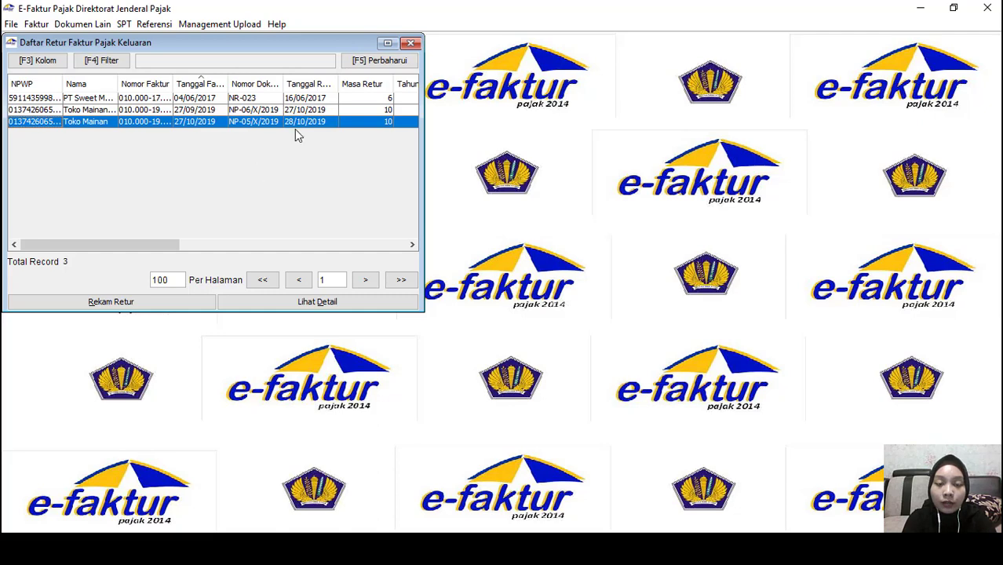
pyautogui.click(409, 43)
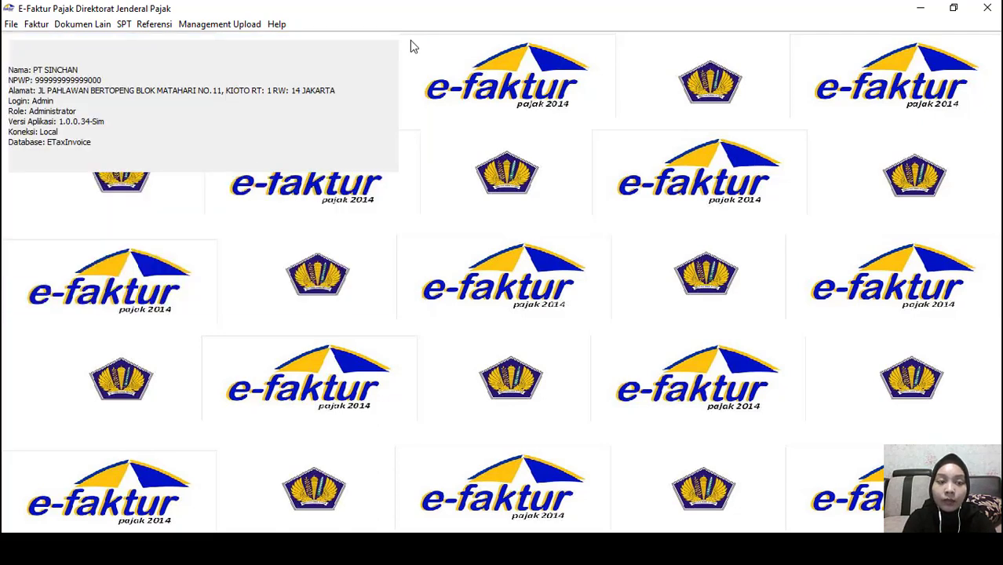
pyautogui.click(36, 24)
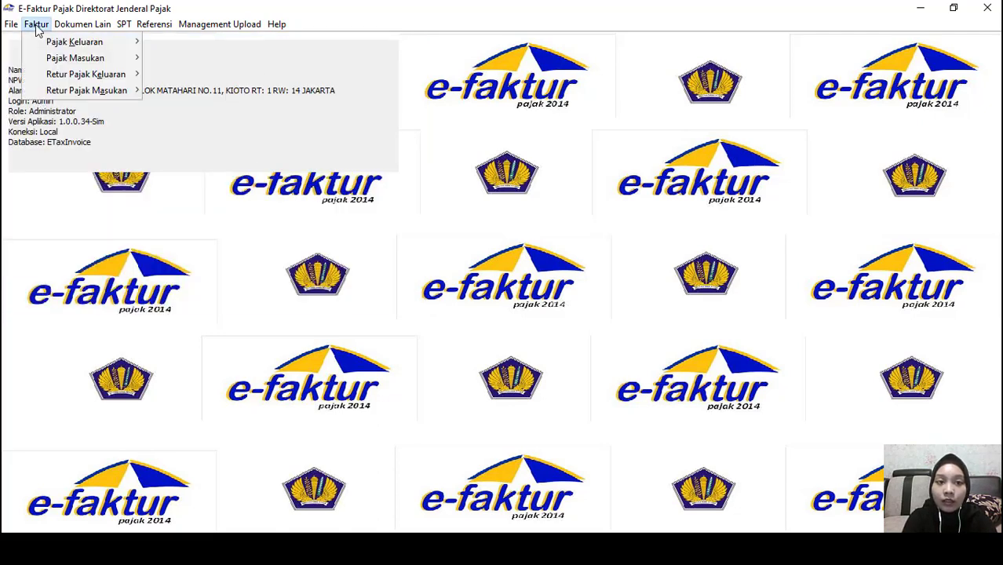
pyautogui.moveTo(50, 60)
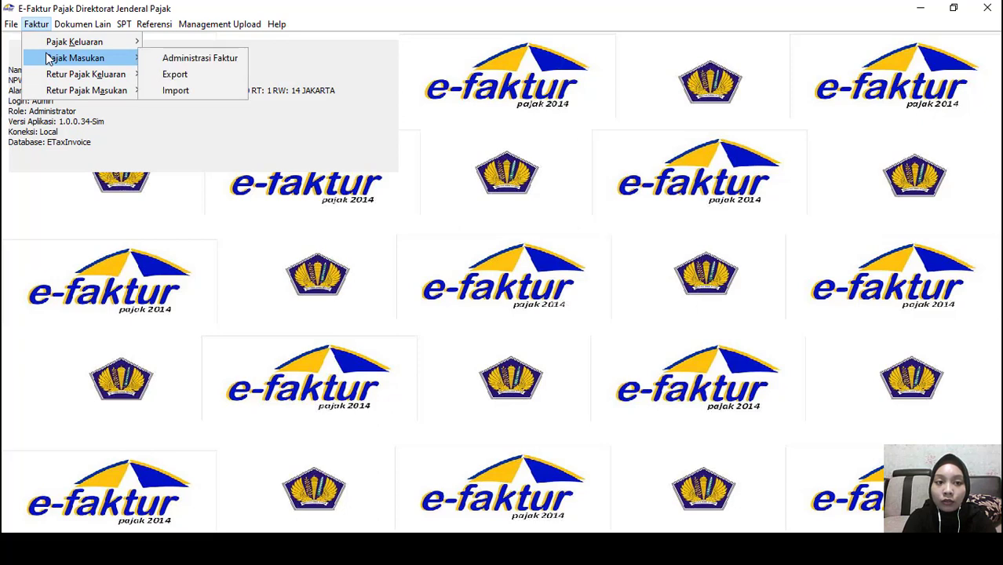
pyautogui.click(161, 59)
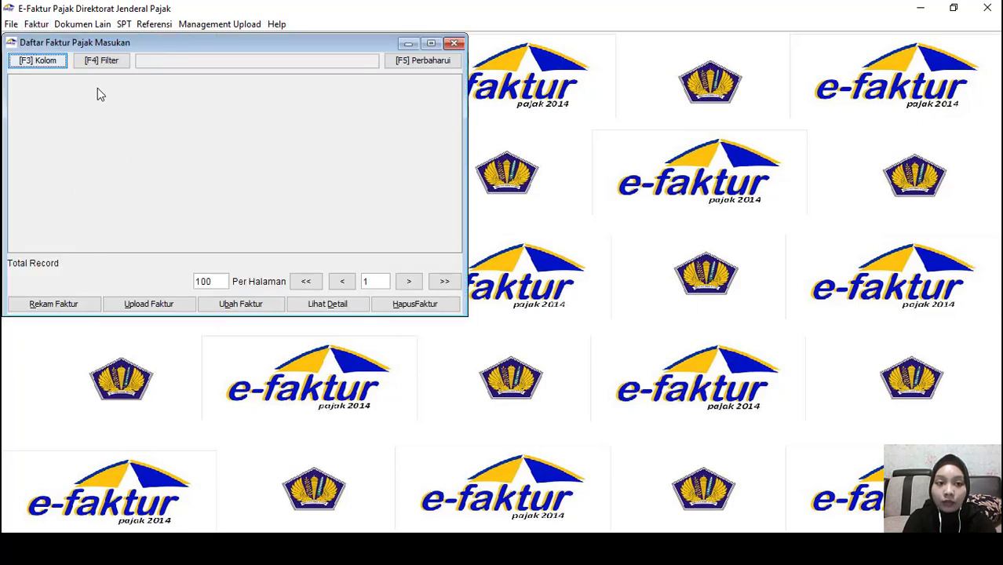
# Open a blank Rekam Faktur Pajak Masukan form after reviewing the PT Kilat and PT Parkit invoices
pyautogui.click(59, 306)
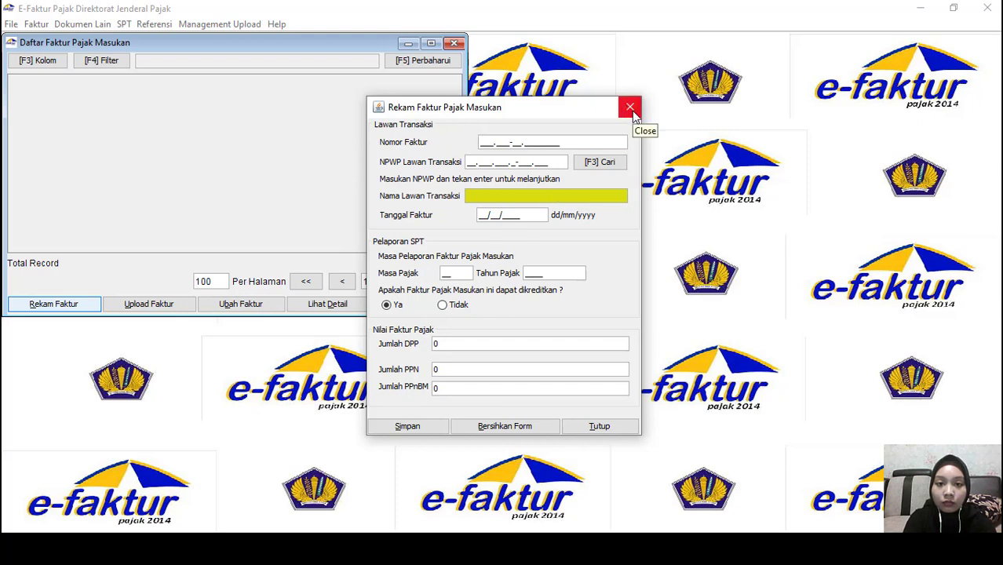
pyautogui.click(631, 108)
pyautogui.click(259, 158)
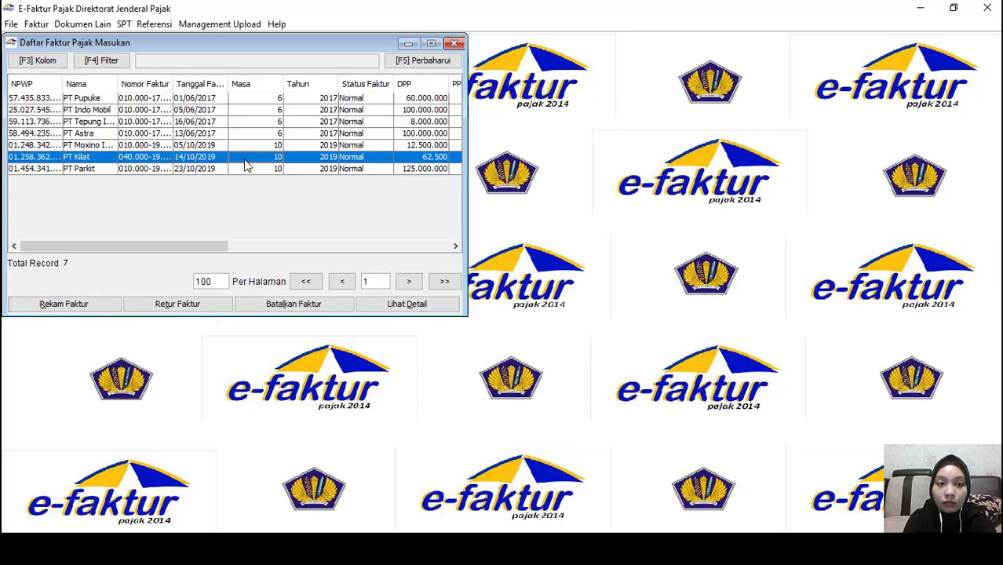
pyautogui.click(185, 169)
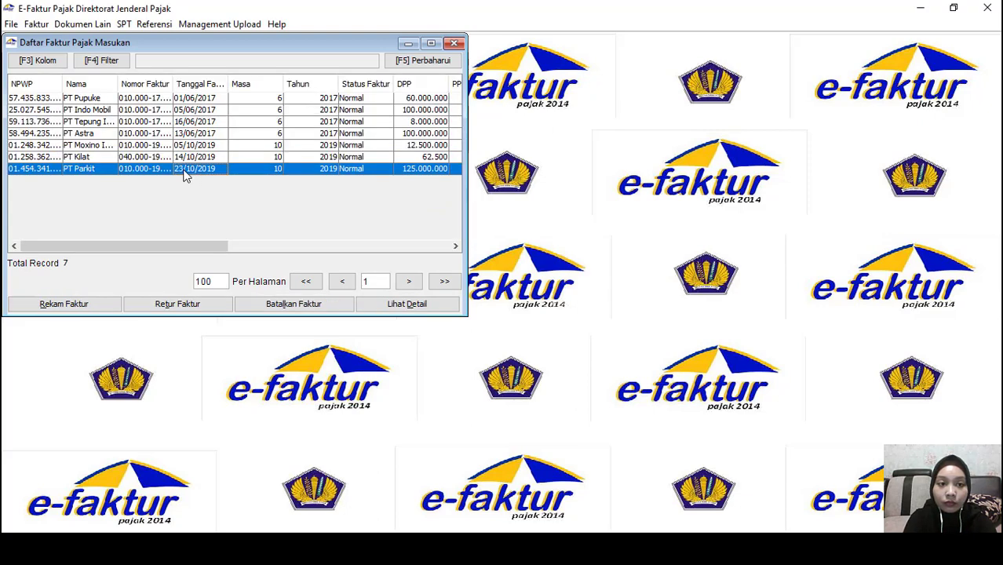
pyautogui.click(80, 309)
pyautogui.click(80, 309)
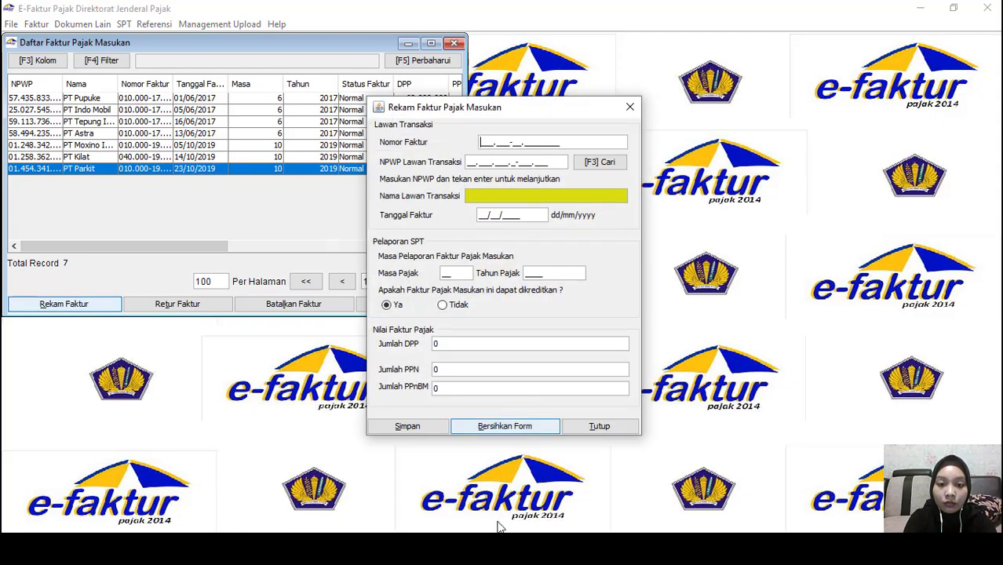
# Check the PT Redentsu and PT Moxino Indonesia vendor rows in the Excel sheet
pyautogui.click(345, 549)
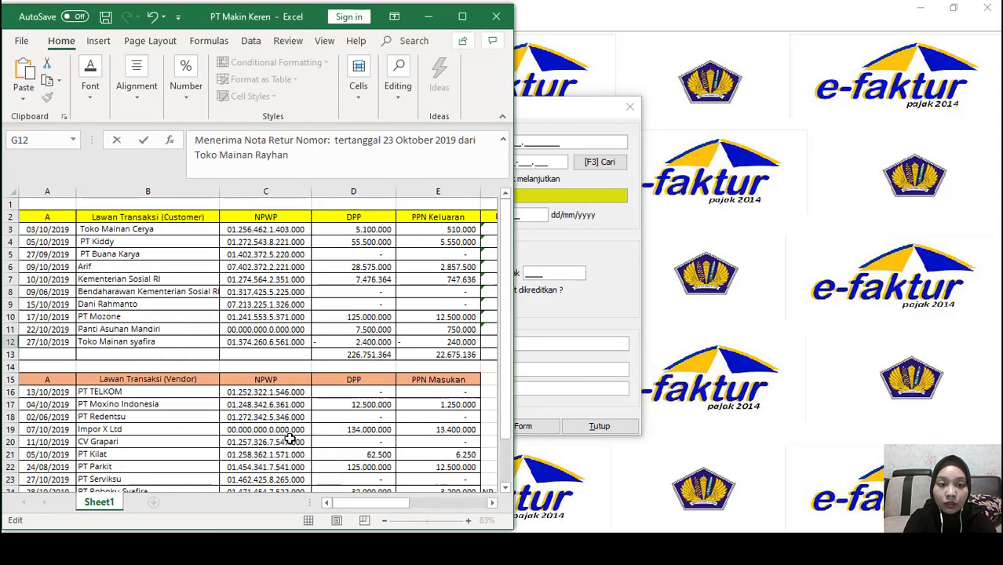
pyautogui.scroll(-1, 289, 438)
pyautogui.scroll(-2, 289, 438)
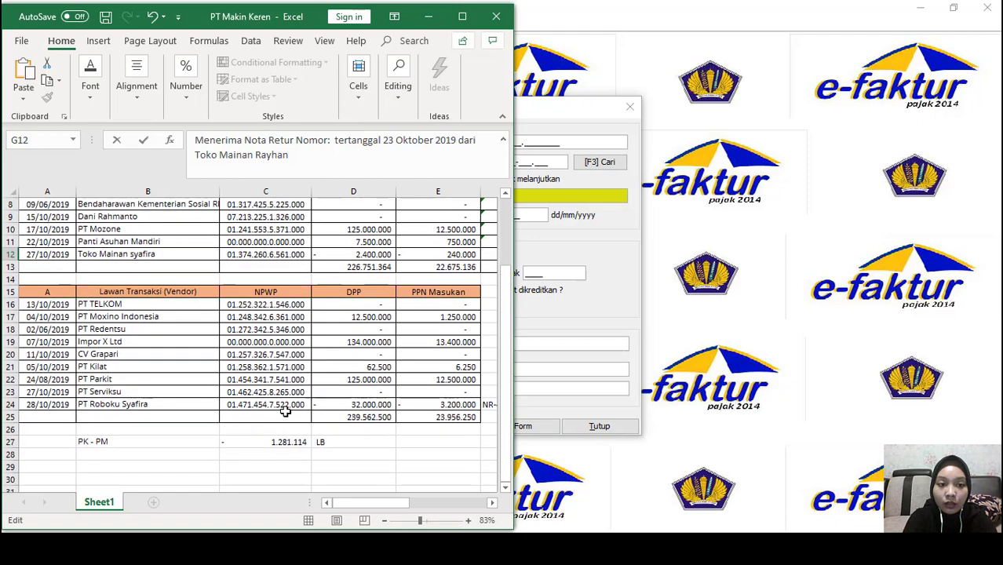
pyautogui.click(135, 324)
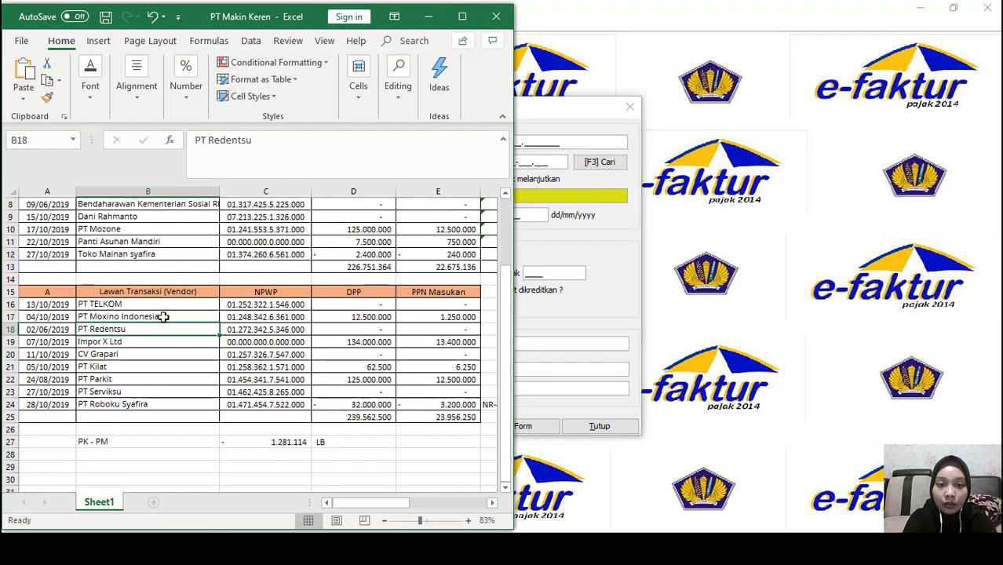
pyautogui.click(163, 317)
pyautogui.click(580, 304)
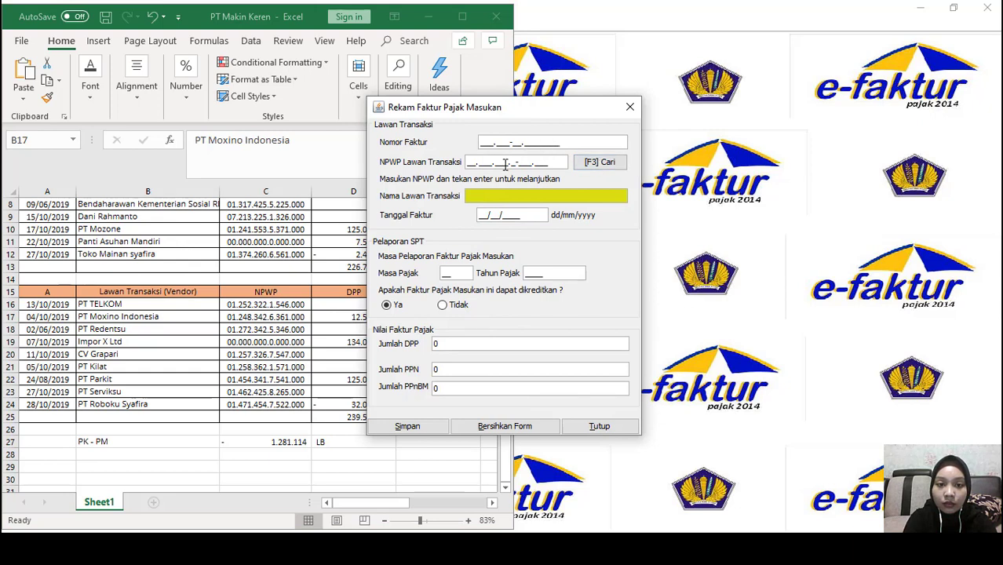
# Copy tax invoice number 010.000.19.00001221 from the PT Moxino purchase description in Word
pyautogui.click(297, 328)
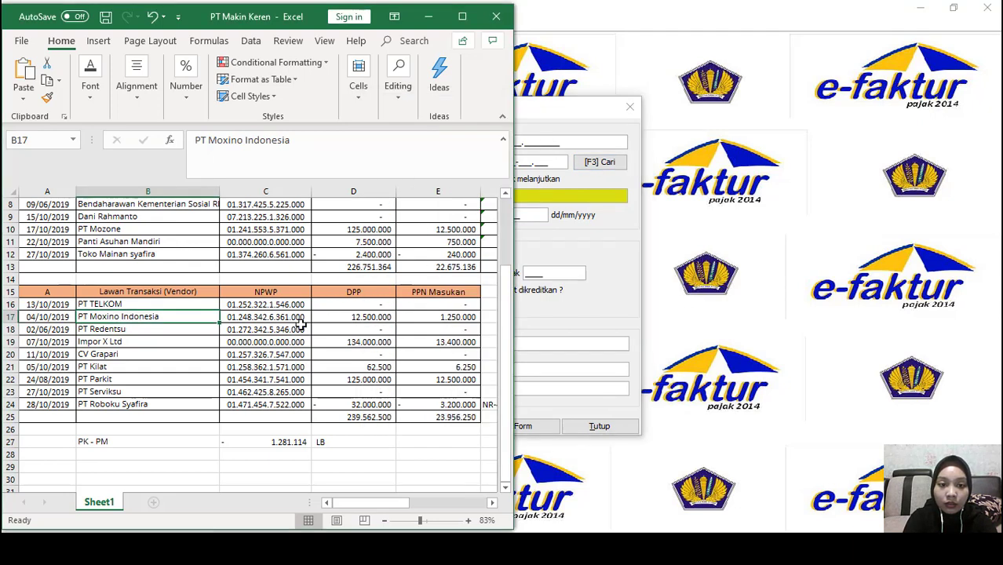
pyautogui.click(424, 548)
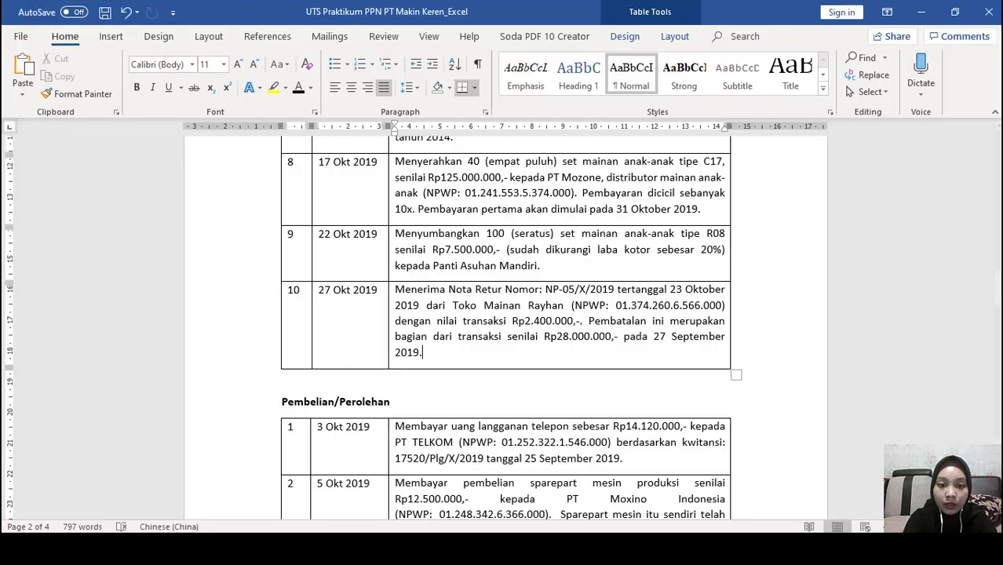
pyautogui.scroll(-5, 425, 365)
pyautogui.scroll(-3, 425, 365)
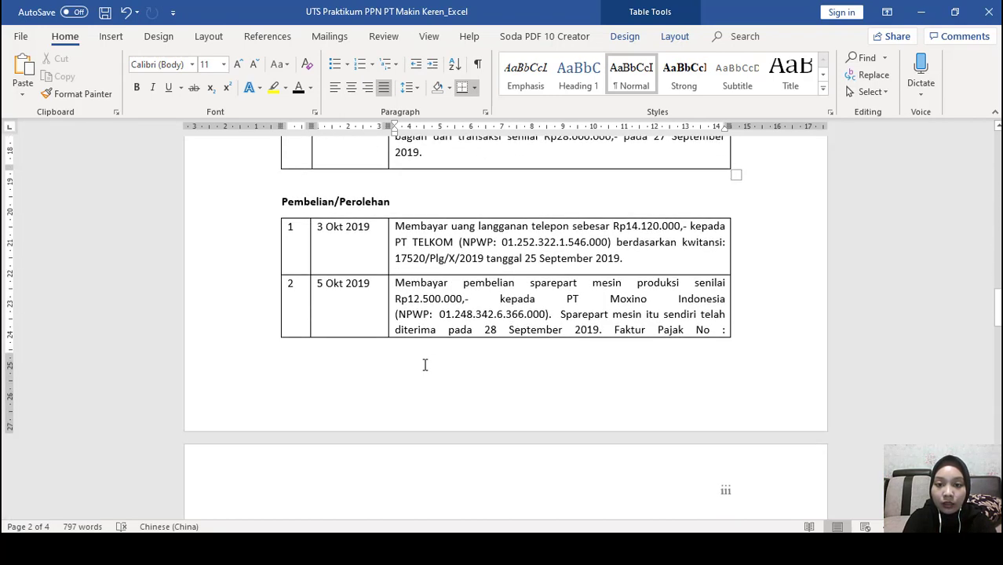
pyautogui.scroll(-2, 425, 371)
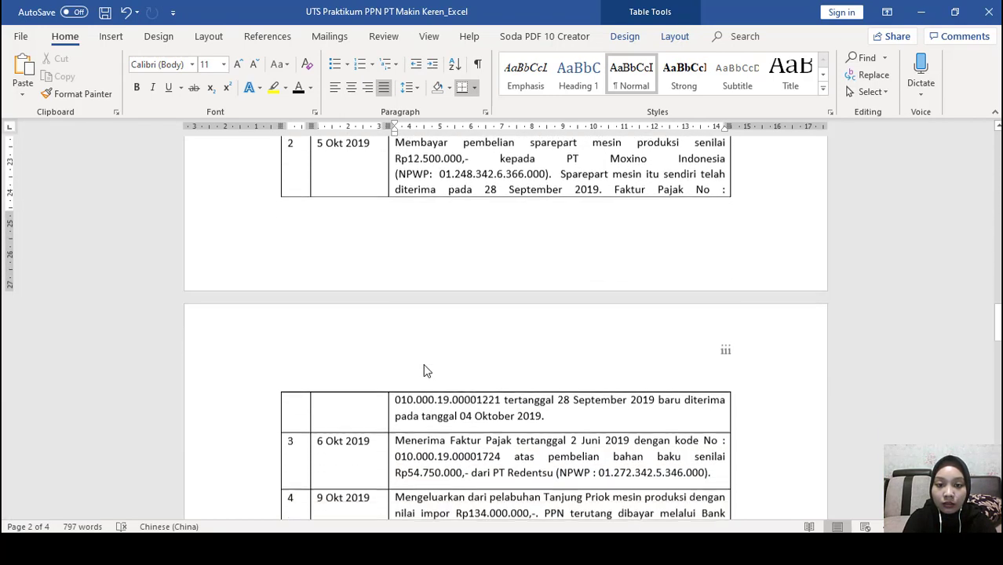
pyautogui.click(399, 400)
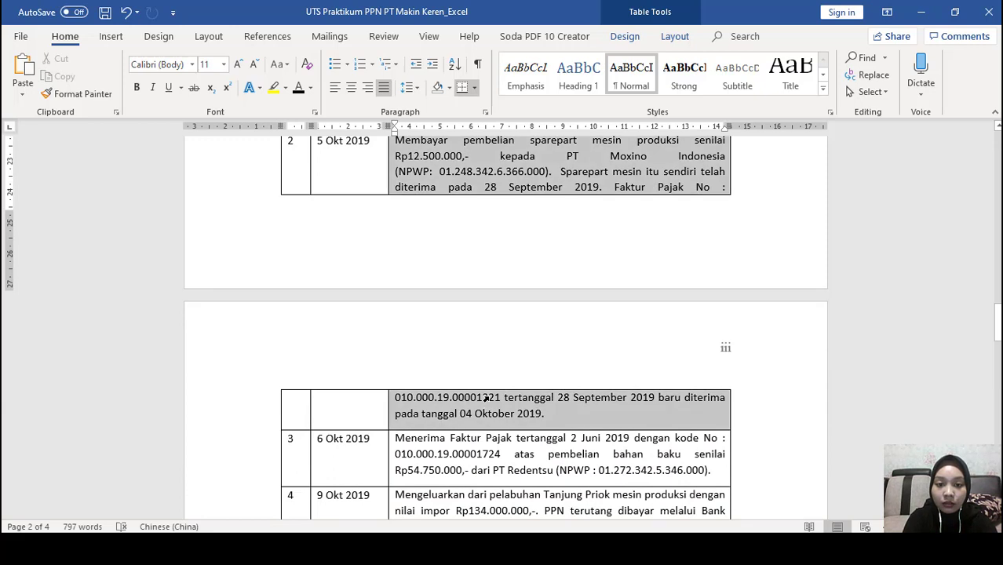
pyautogui.click(488, 398)
pyautogui.moveTo(500, 399); pyautogui.dragTo(400, 398)
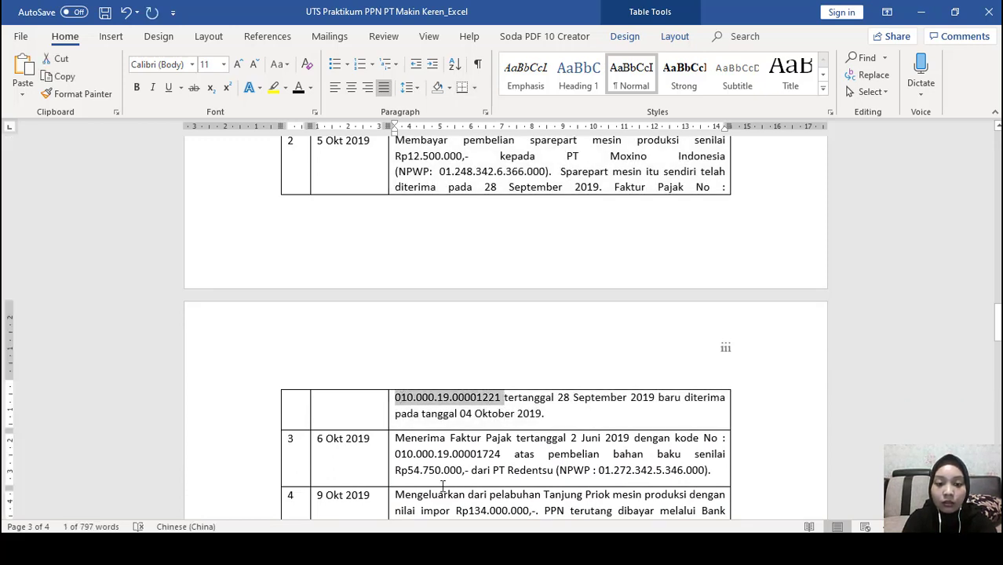
pyautogui.hotkey('alt', 'Tab')
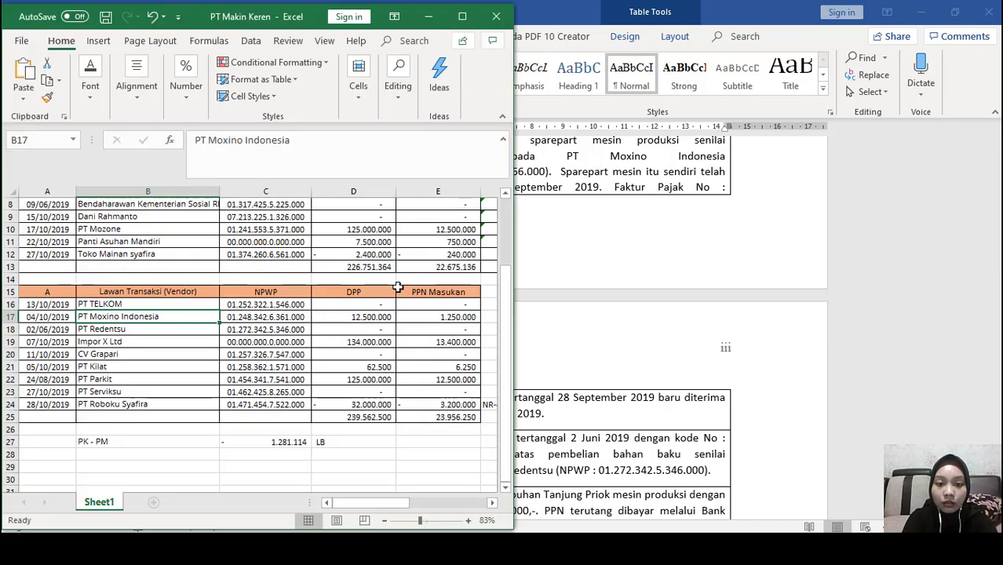
pyautogui.click(517, 548)
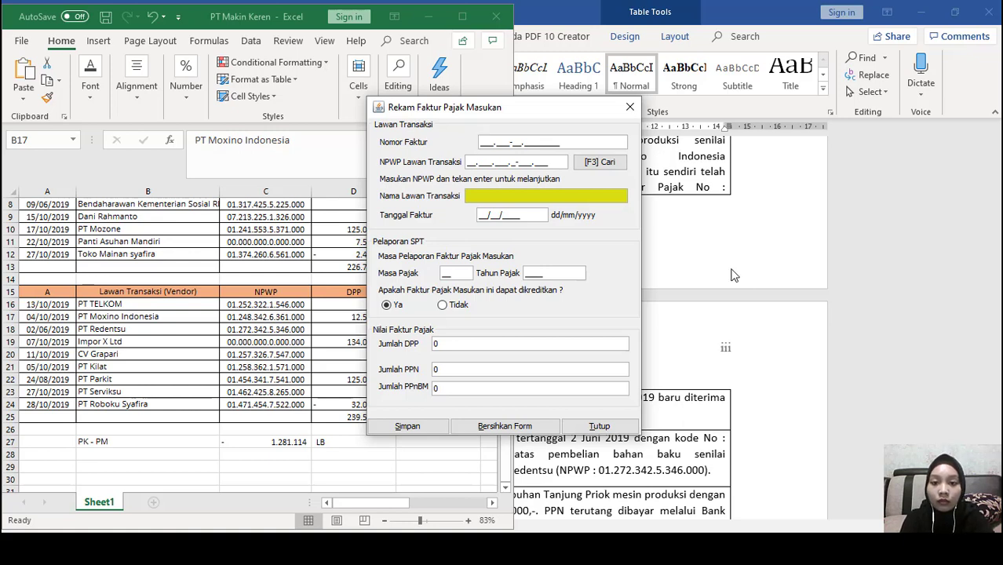
# Enter invoice number 010.000-19.00001221 in the Rekam Faktur Pajak Masukan form
pyautogui.moveTo(540, 108); pyautogui.dragTo(786, 44)
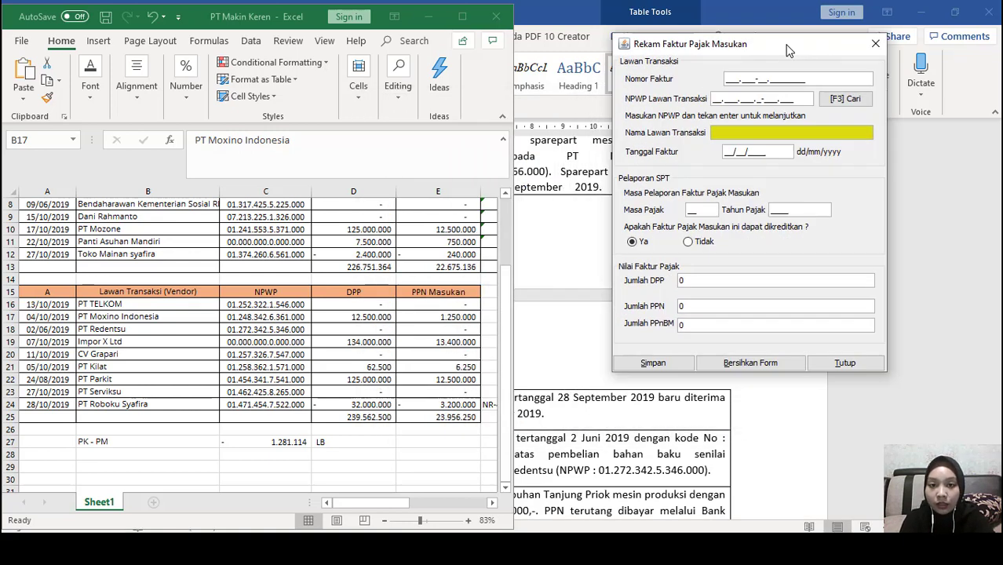
pyautogui.click(428, 17)
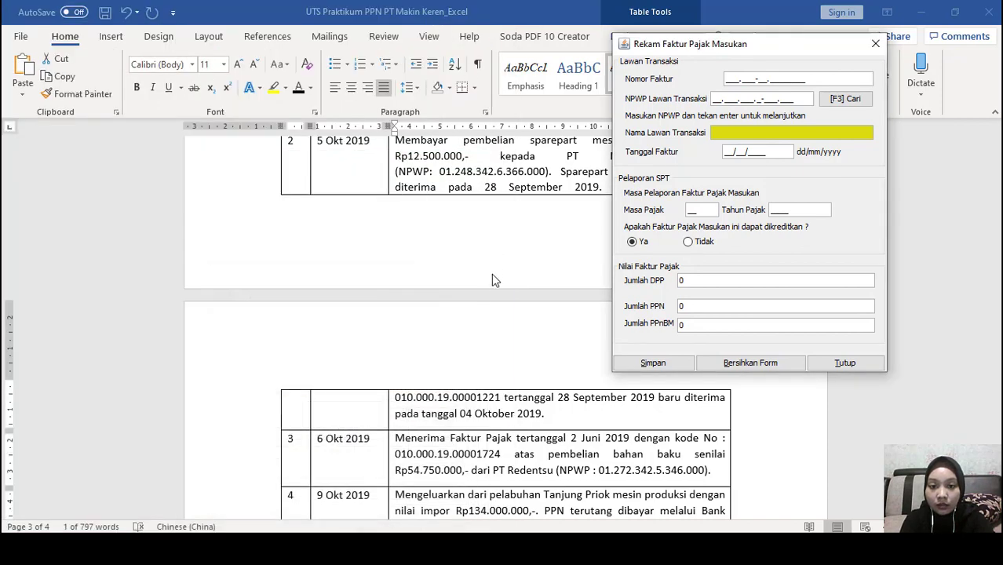
pyautogui.scroll(4, 482, 363)
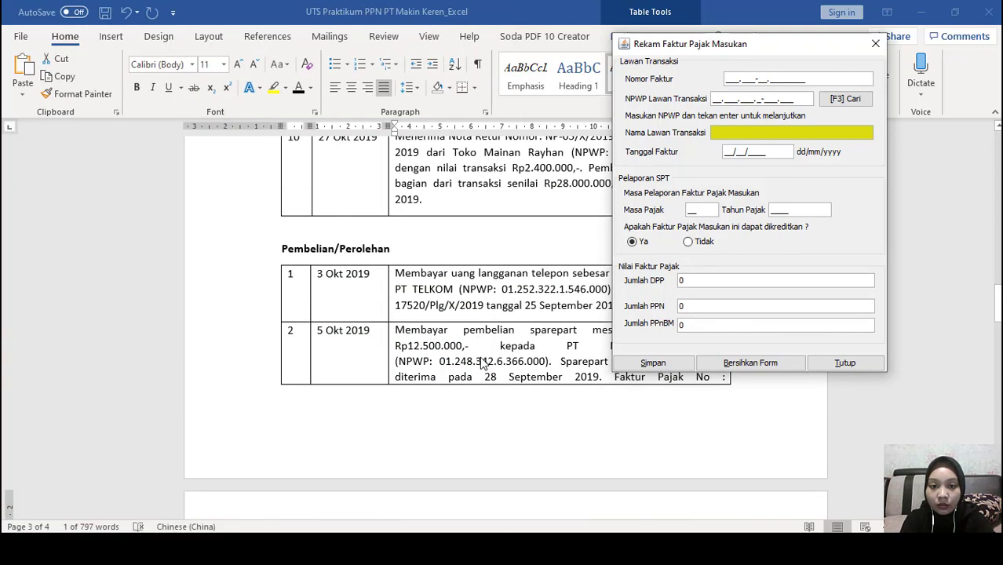
pyautogui.scroll(1, 482, 363)
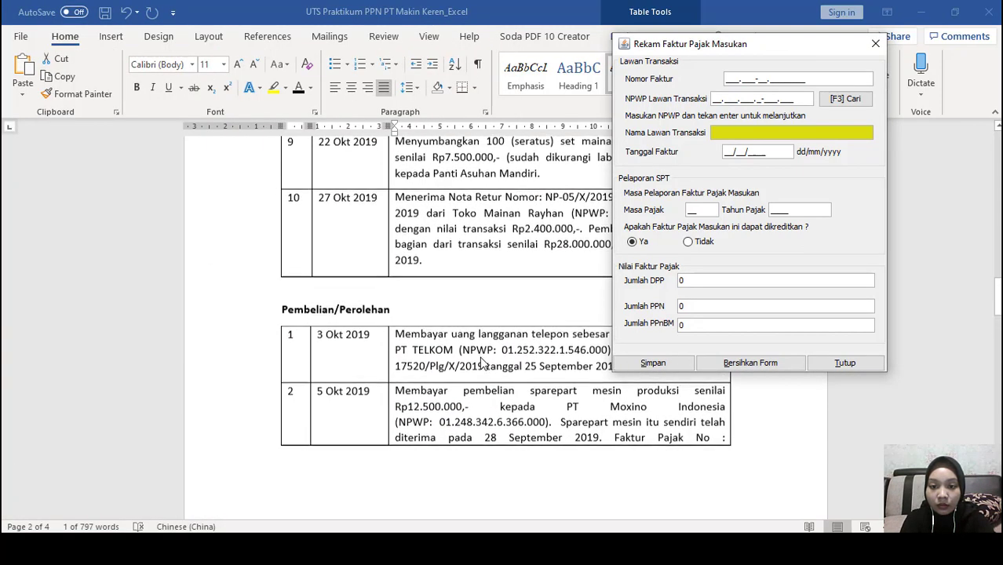
pyautogui.scroll(-5, 479, 357)
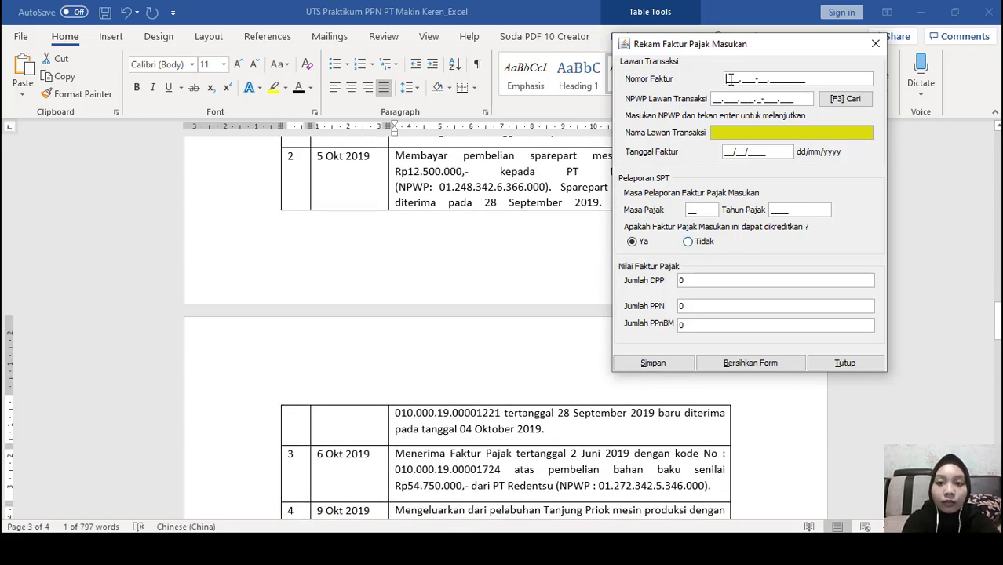
pyautogui.write('0.000-19.0000')
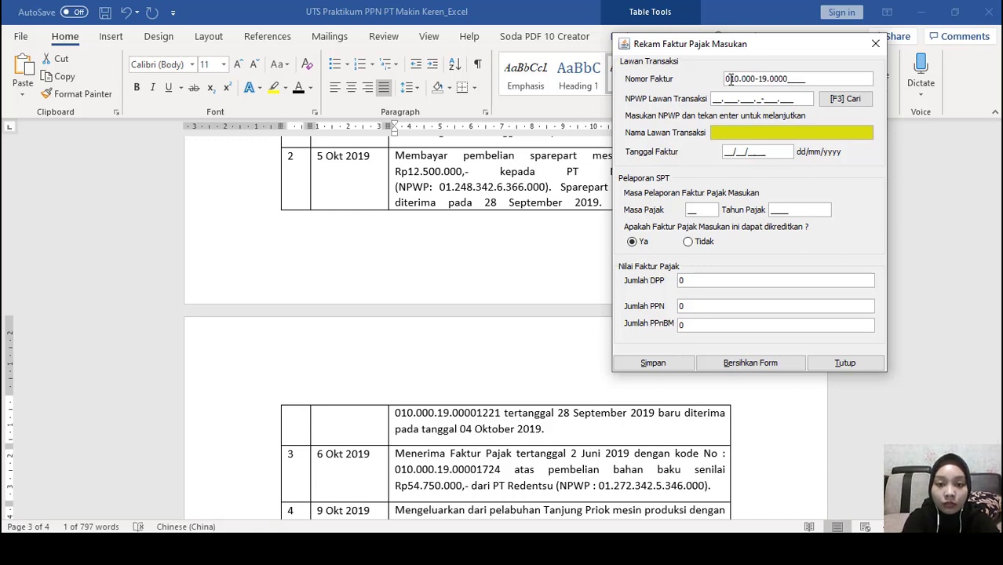
pyautogui.write('1221')
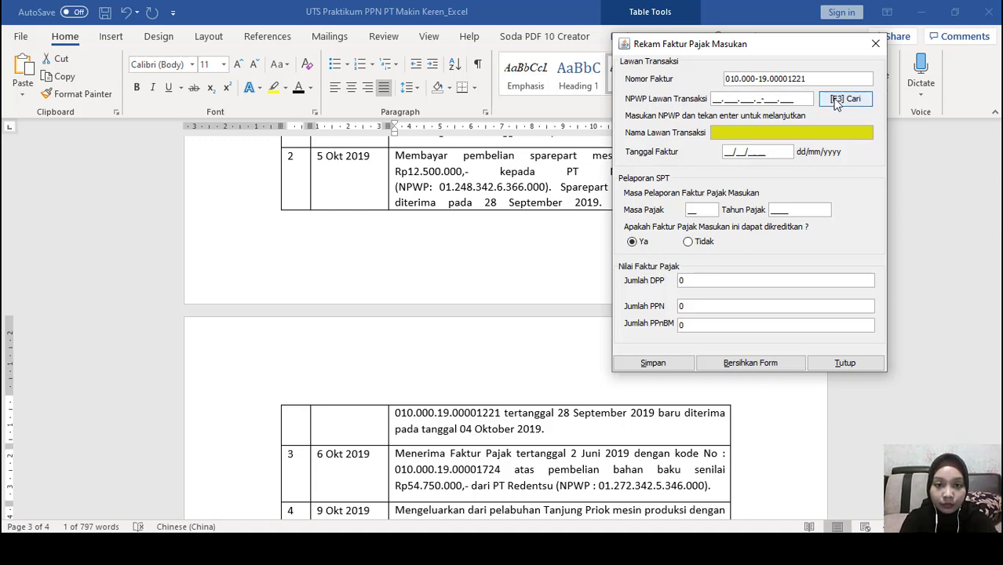
# Pick PT Moxino Indonesia from Referensi Lawan Transaksi as the counterparty with its NPWP
pyautogui.click(539, 189)
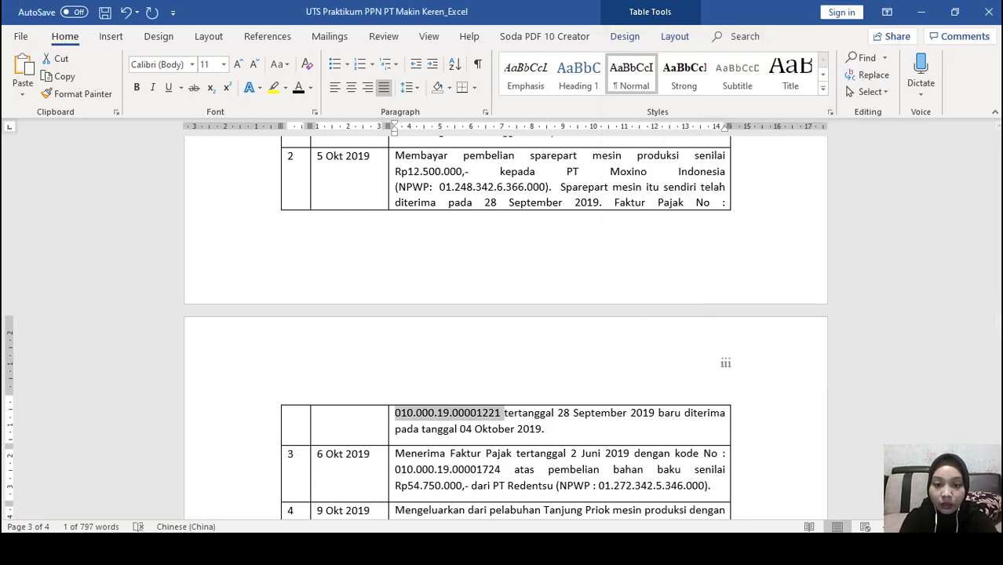
pyautogui.click(562, 483)
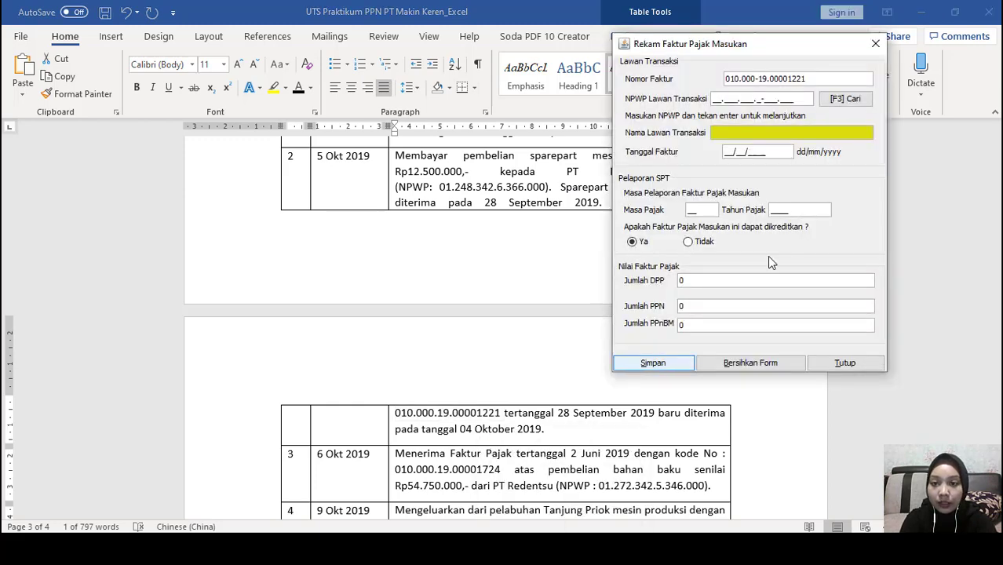
pyautogui.click(842, 100)
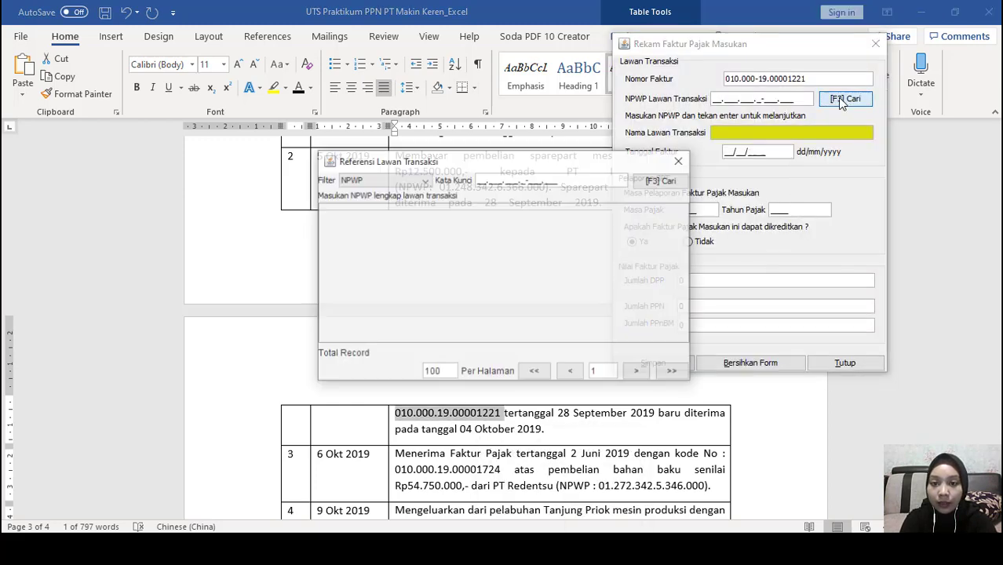
pyautogui.click(648, 189)
pyautogui.scroll(-10, 475, 283)
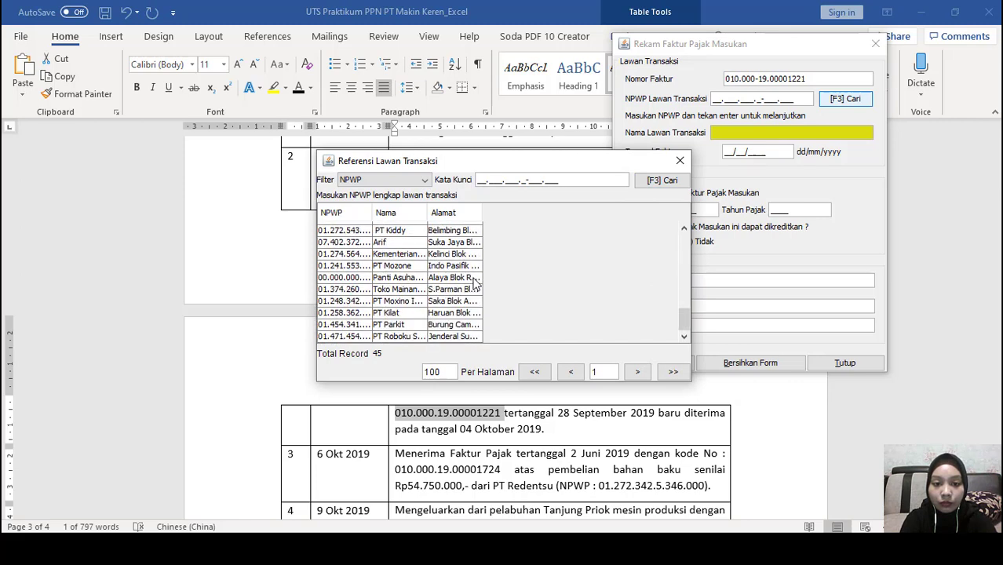
pyautogui.doubleClick(416, 301)
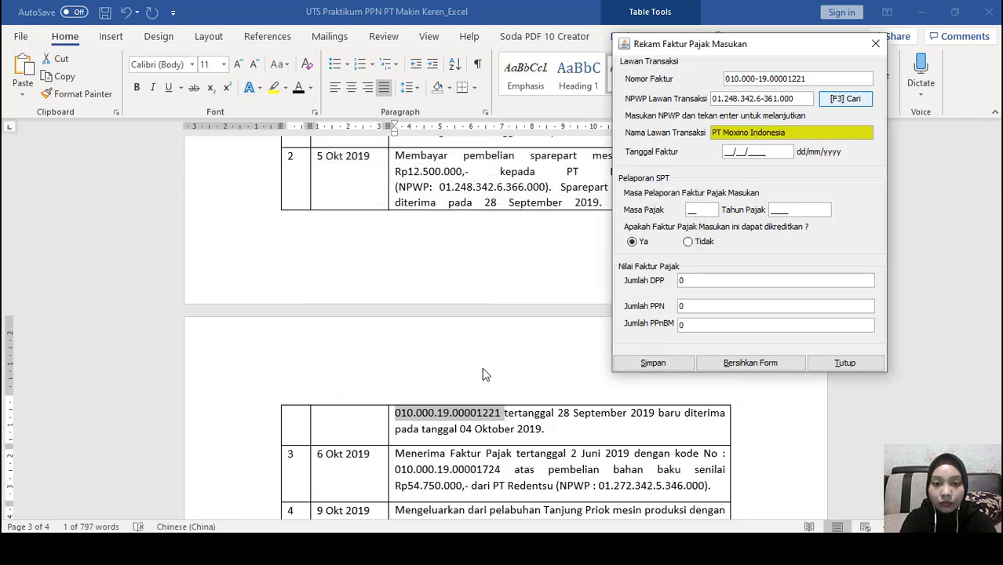
pyautogui.click(727, 152)
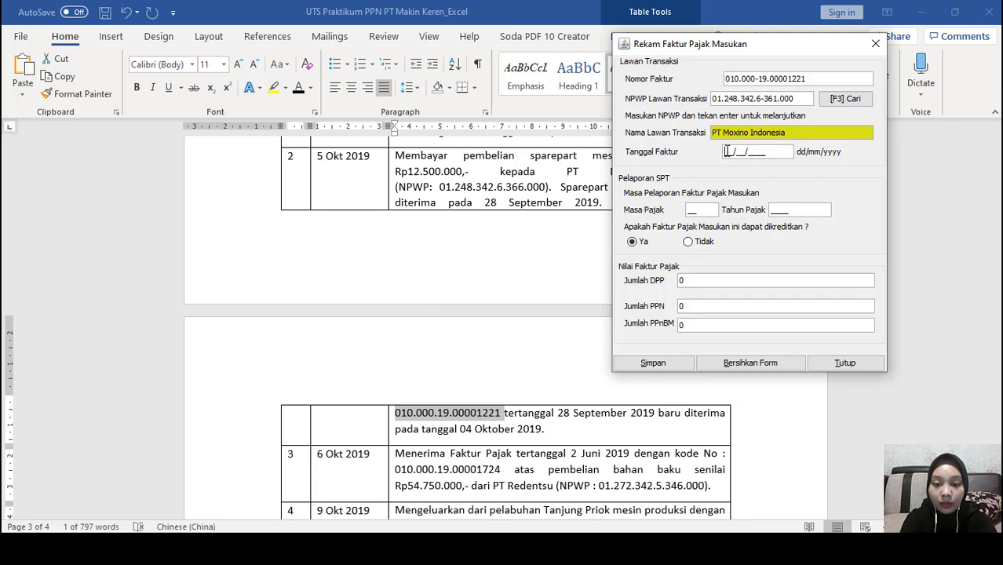
pyautogui.hotkey('alt', 'Tab')
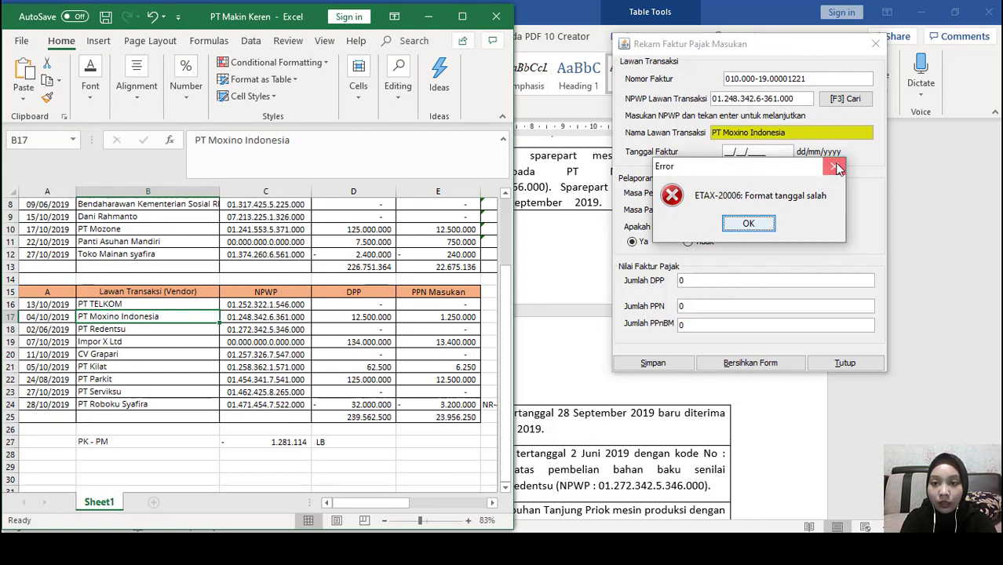
# Enter date 04/10/2019 and DPP 12.500.000 (PPN 1.250.000), then attempt to save
pyautogui.click(748, 224)
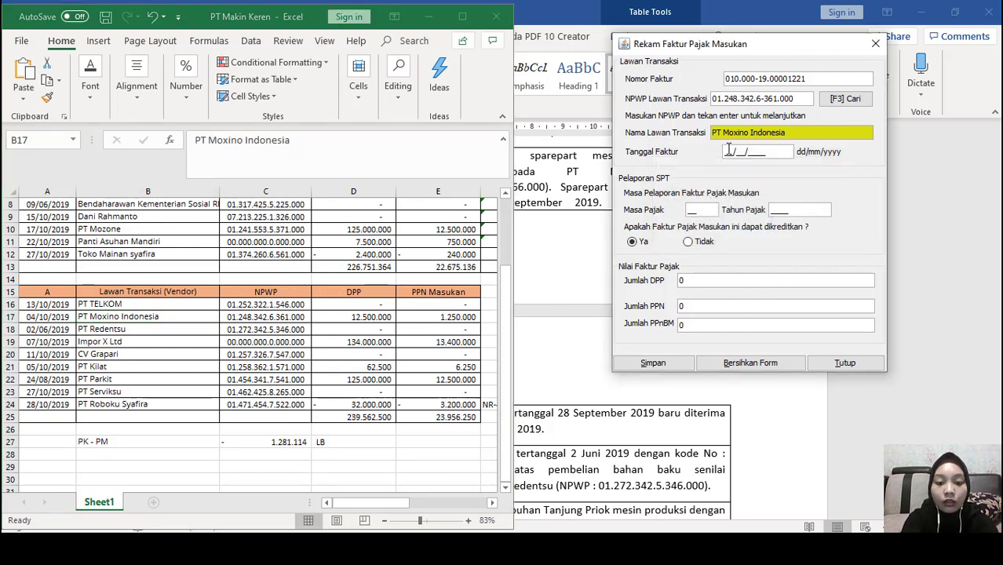
pyautogui.write('10/')
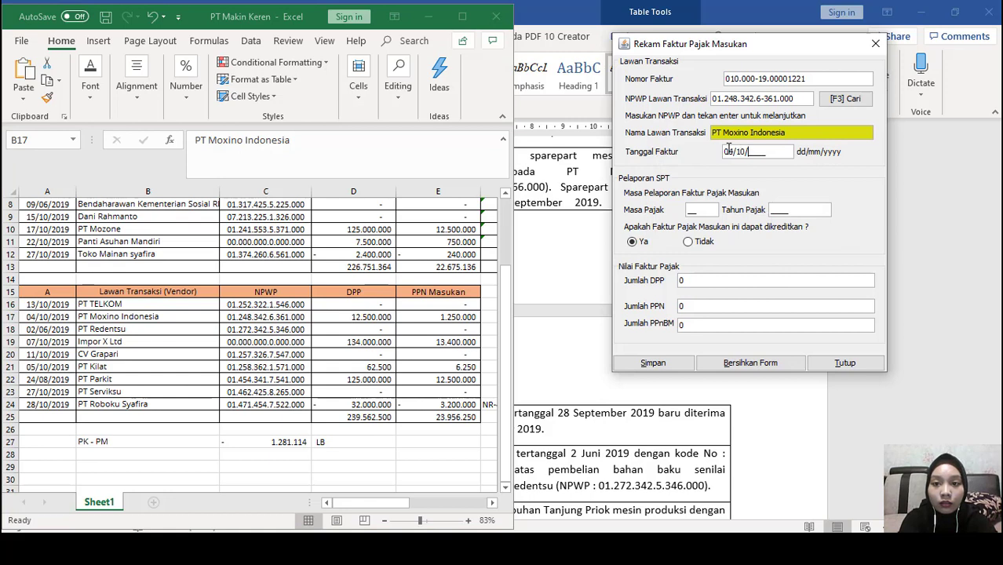
pyautogui.write('2019')
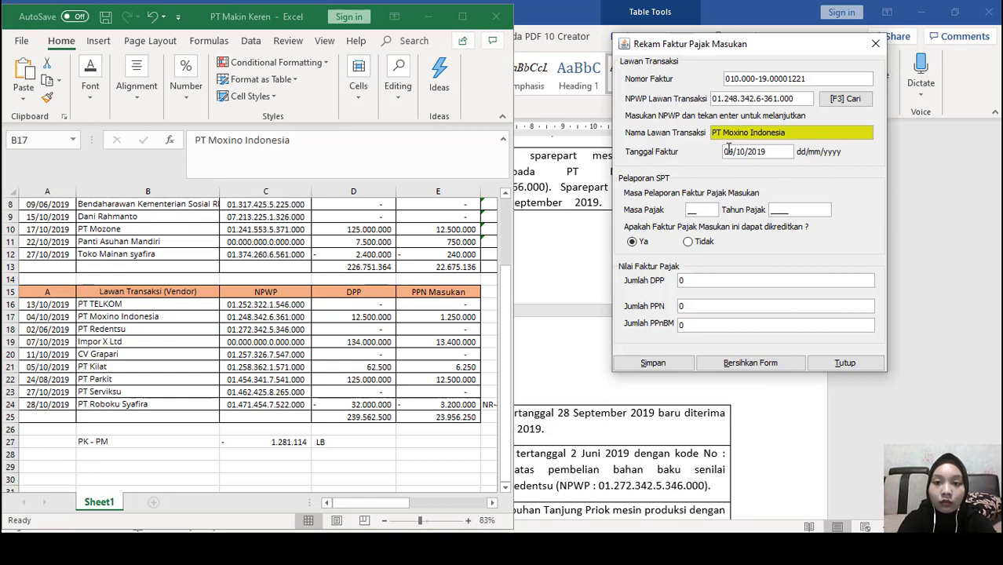
pyautogui.click(701, 210)
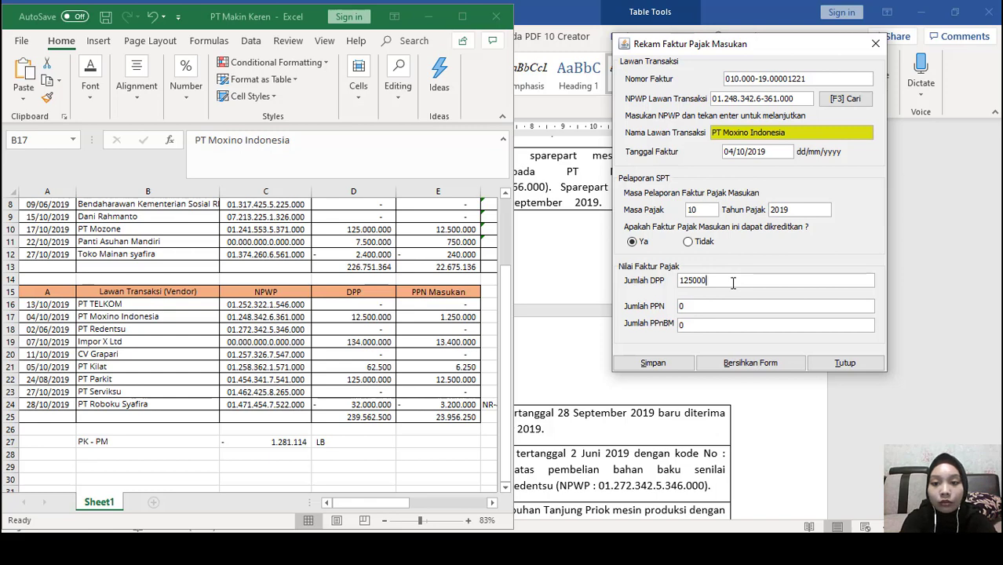
pyautogui.press('Tab')
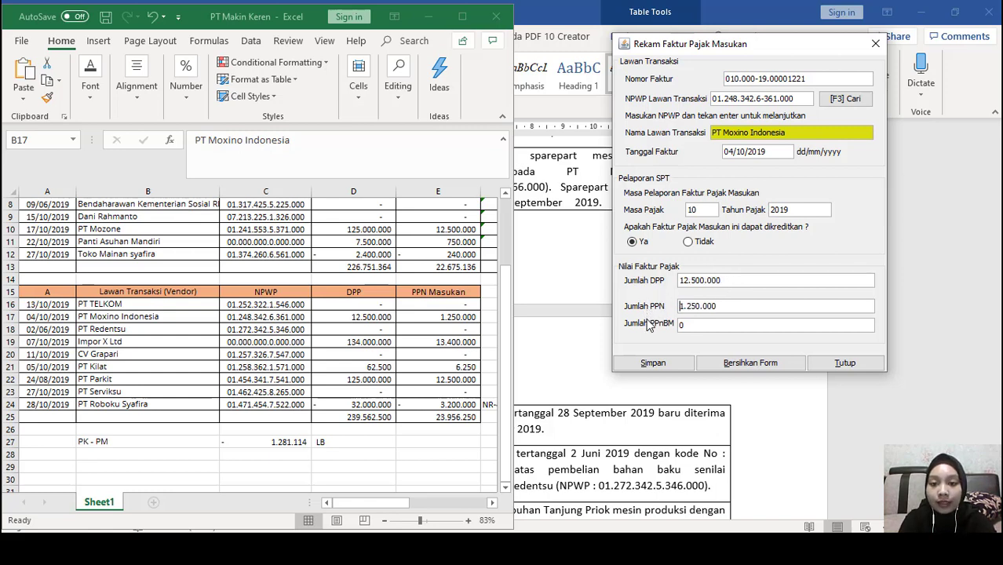
pyautogui.click(671, 365)
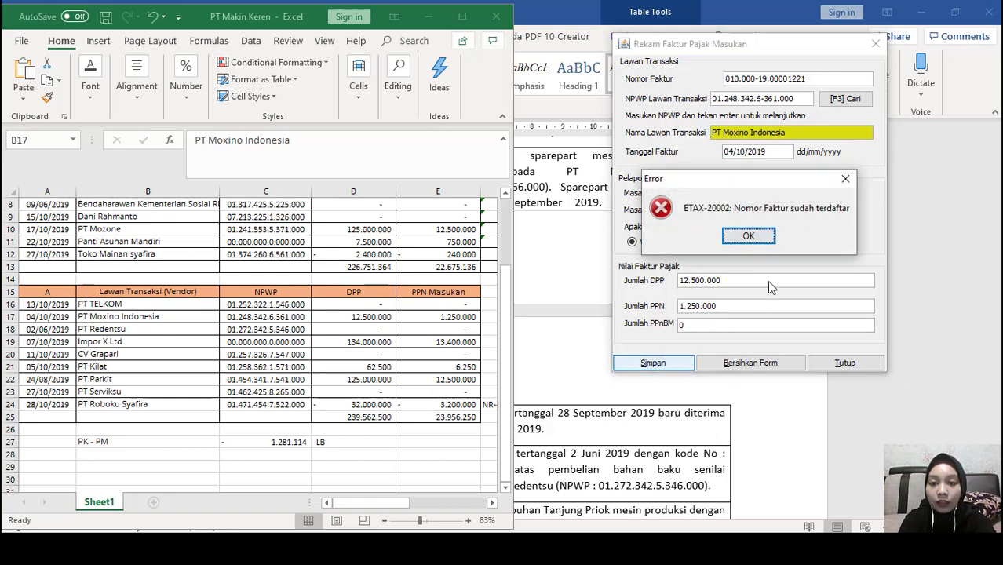
# Change the duplicate invoice number to 010.000-19.00001222, save, and confirm a new blank form
pyautogui.click(752, 241)
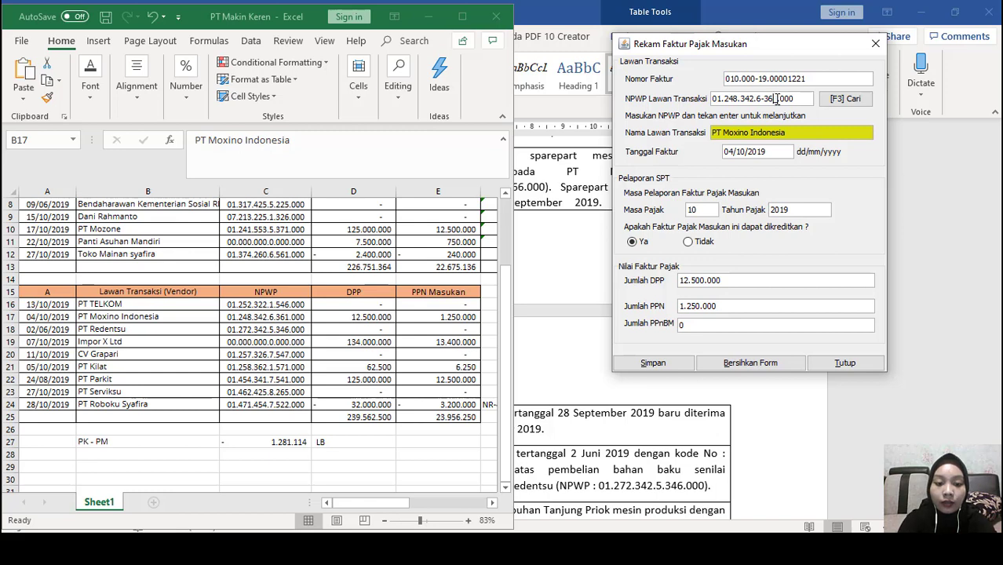
pyautogui.click(664, 367)
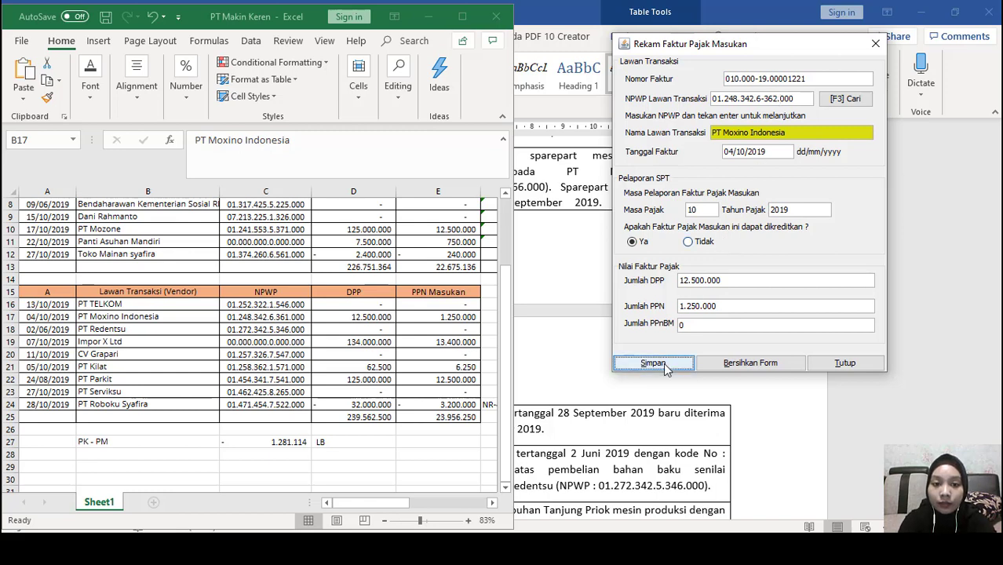
pyautogui.click(751, 239)
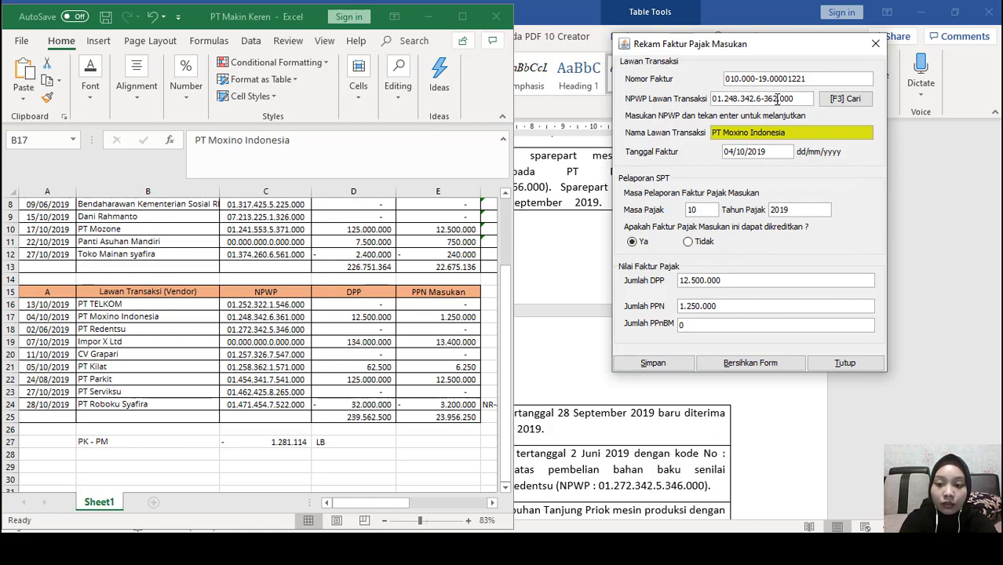
pyautogui.click(815, 82)
pyautogui.hotkey('ctrl', 'shift', 'Left')
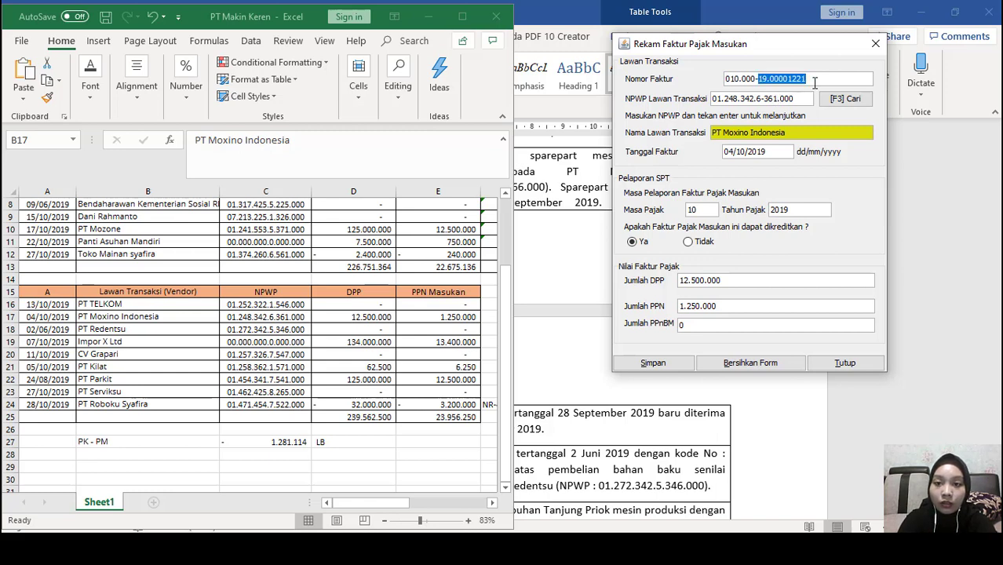
pyautogui.click(815, 82)
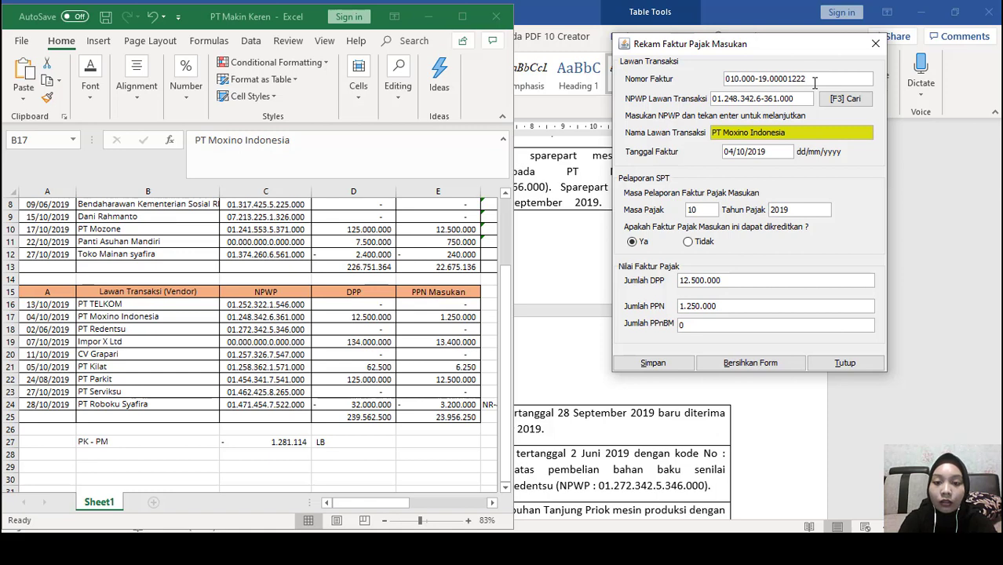
pyautogui.click(669, 366)
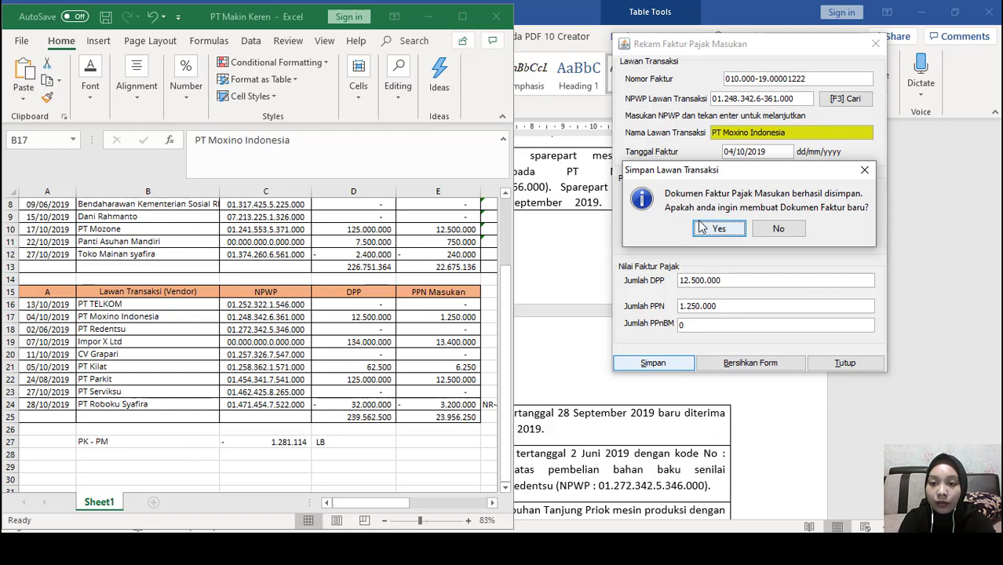
pyautogui.click(717, 229)
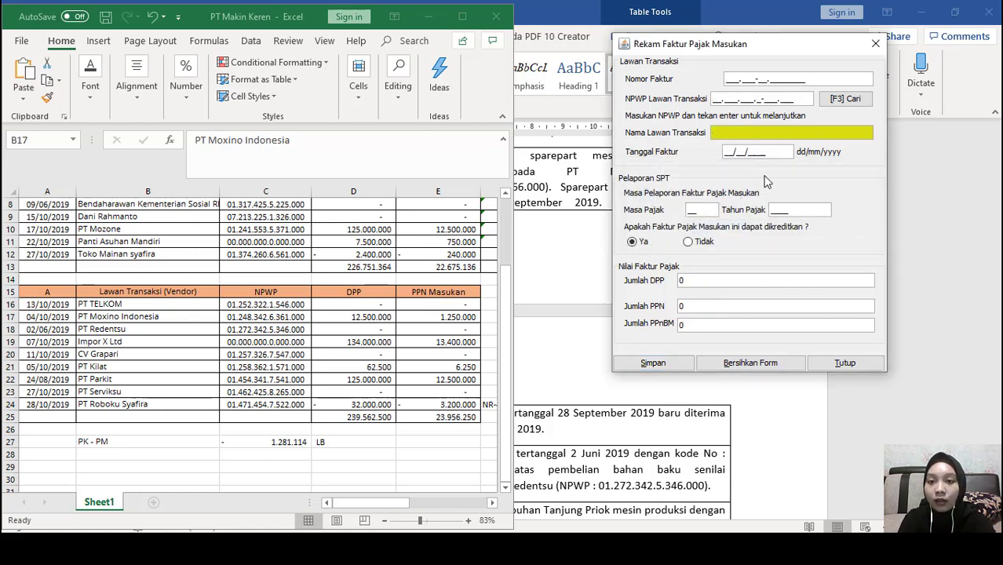
# Find PT Kilat's next invoice number, 040.000-19.00001463, in the Word transaction list
pyautogui.click(726, 78)
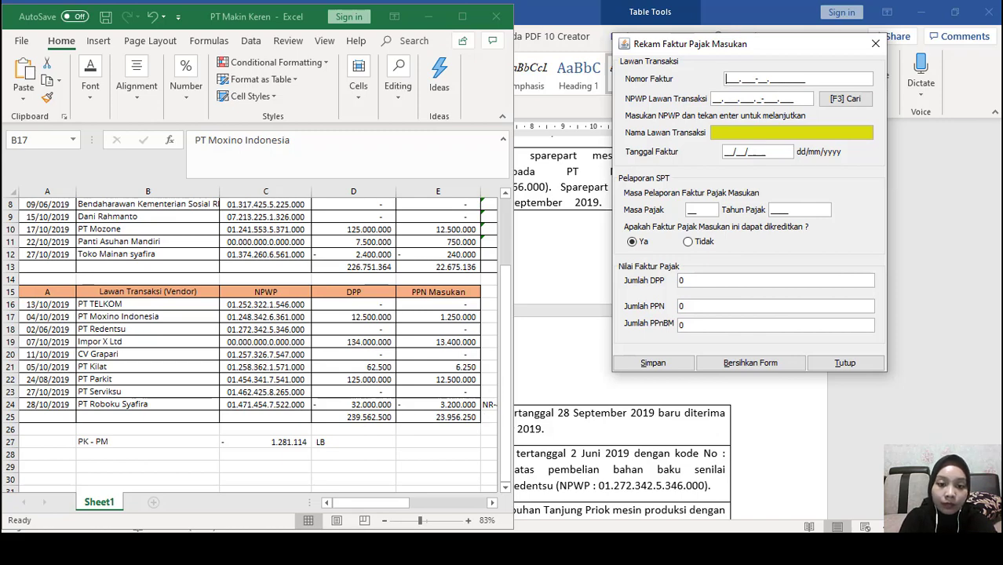
pyautogui.click(416, 548)
pyautogui.scroll(-5, 477, 300)
pyautogui.click(477, 304)
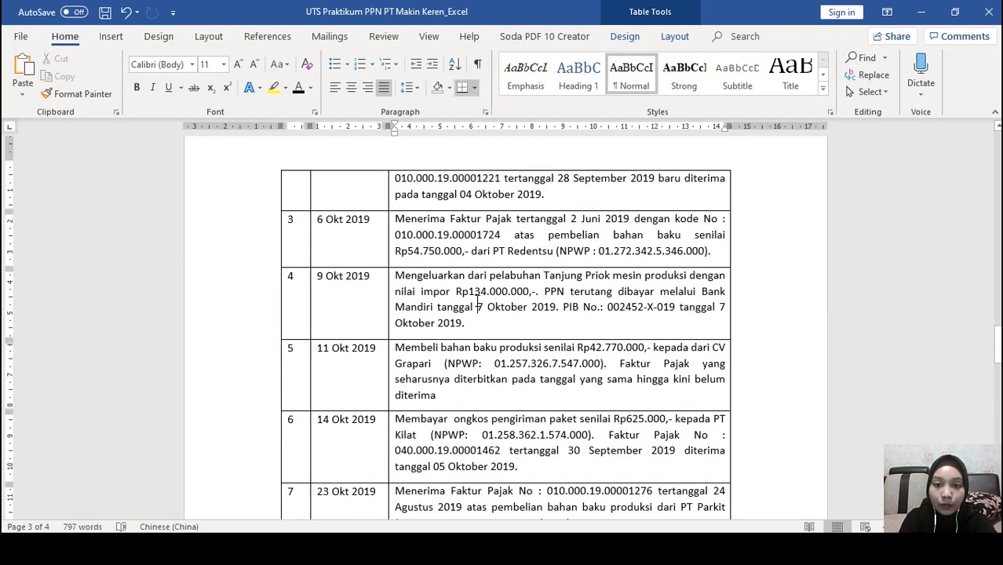
pyautogui.scroll(-1, 488, 382)
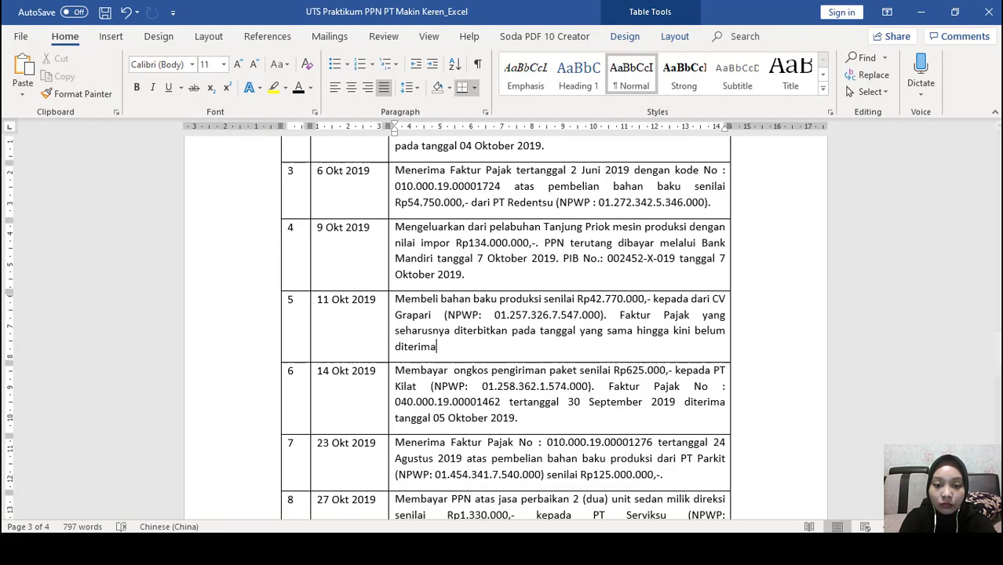
pyautogui.hotkey('alt', 'Tab')
pyautogui.click(416, 548)
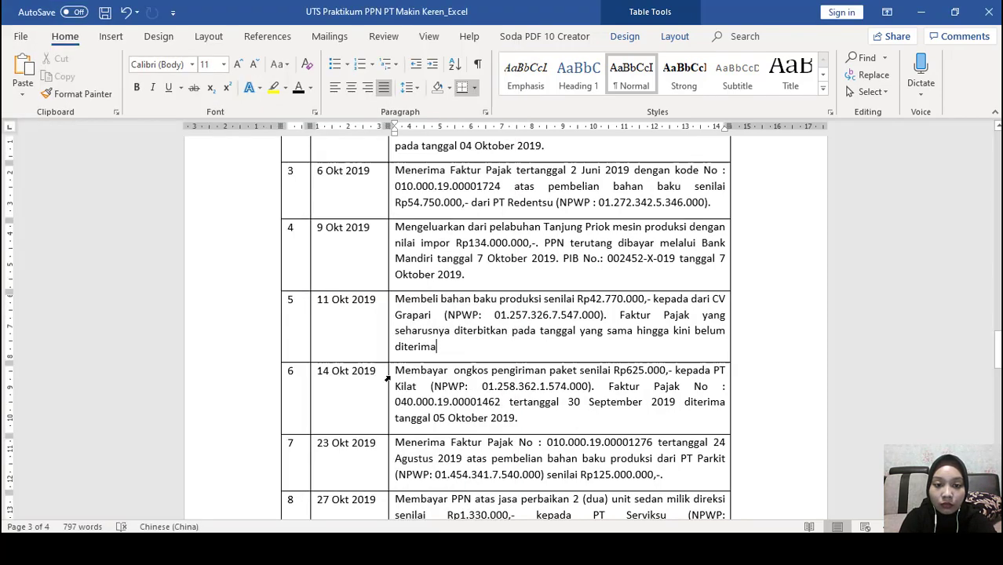
pyautogui.scroll(-3, 387, 379)
pyautogui.scroll(3, 387, 379)
pyautogui.moveTo(507, 350); pyautogui.dragTo(398, 351)
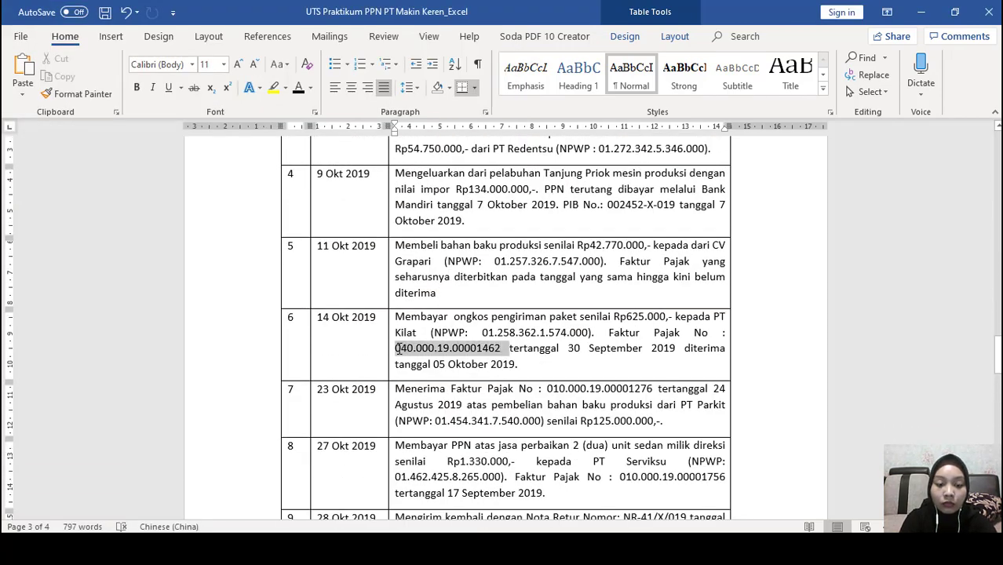
pyautogui.hotkey('alt', 'Tab')
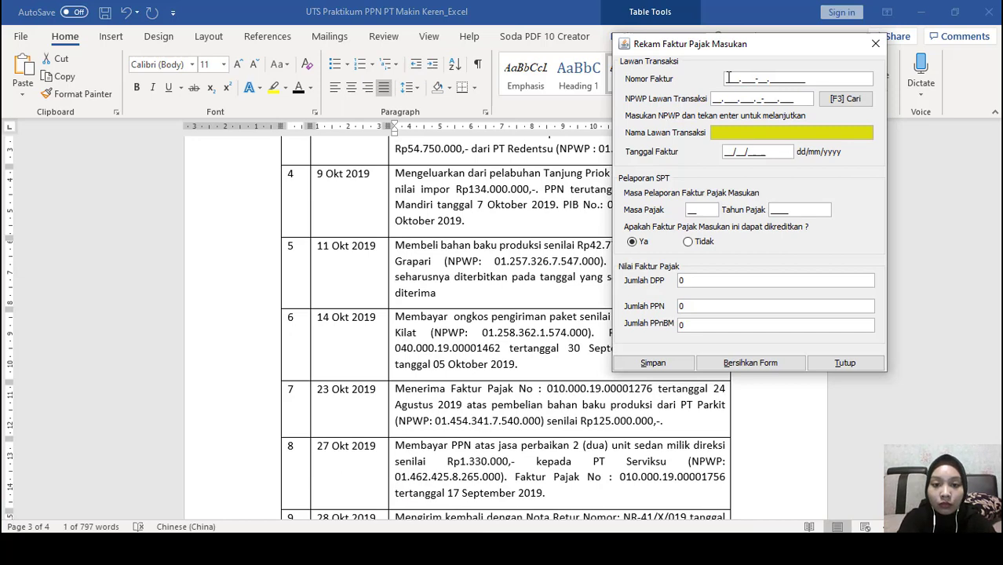
pyautogui.click(728, 79)
pyautogui.write('0400001900001463')
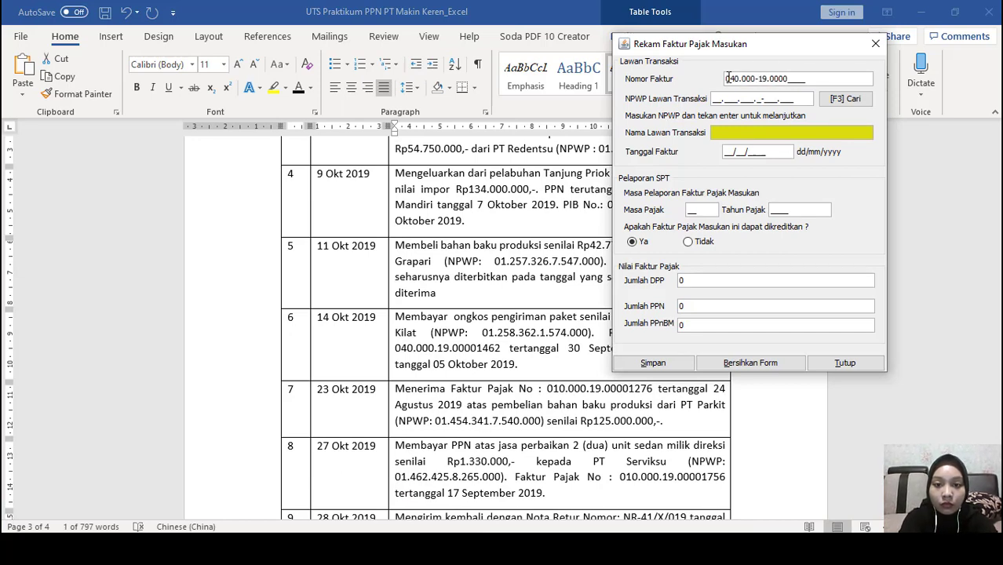
pyautogui.click(845, 98)
pyautogui.scroll(-10, 409, 314)
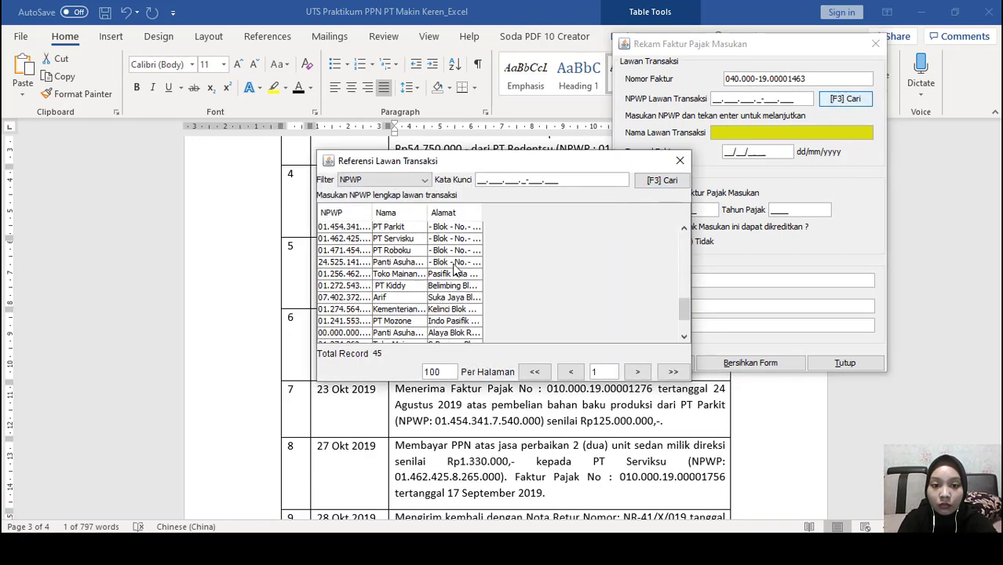
pyautogui.doubleClick(409, 314)
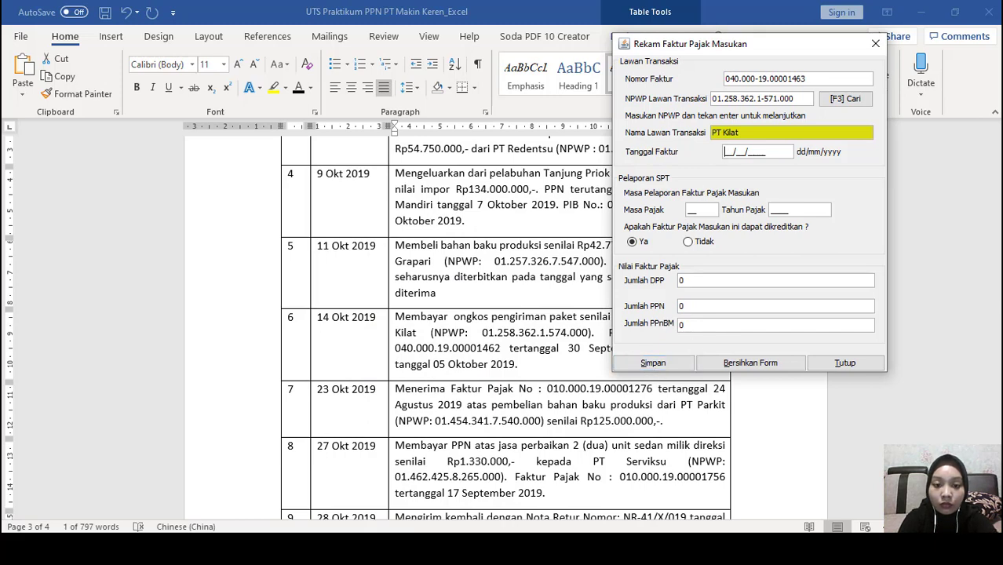
# Enter invoice date 05/10/2019 and DPP 62500, then save PT Kilat's invoice
pyautogui.hotkey('alt', 'Tab')
pyautogui.click(740, 224)
pyautogui.click(728, 154)
pyautogui.write('05/')
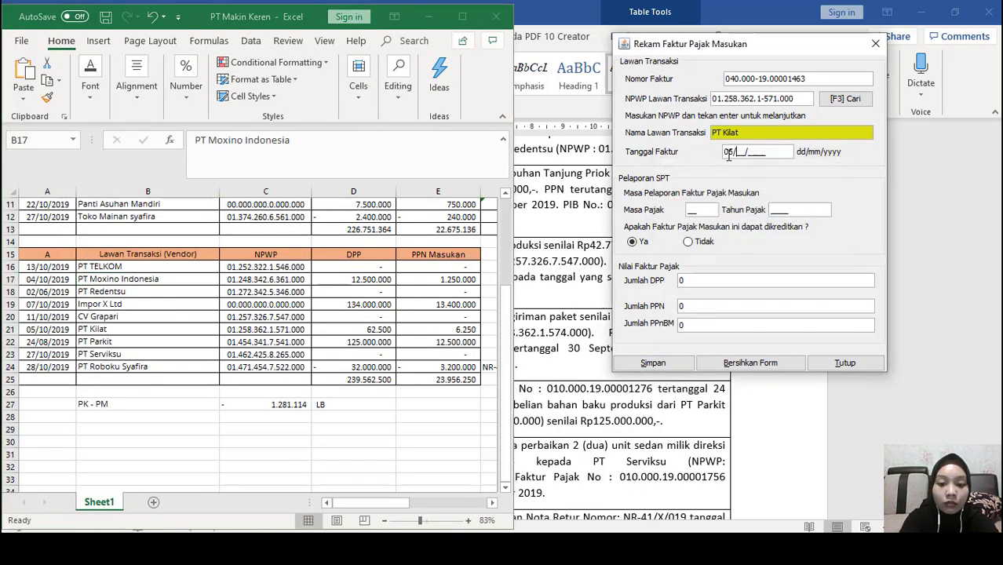
pyautogui.write('10/2019')
pyautogui.click(696, 281)
pyautogui.write('62500')
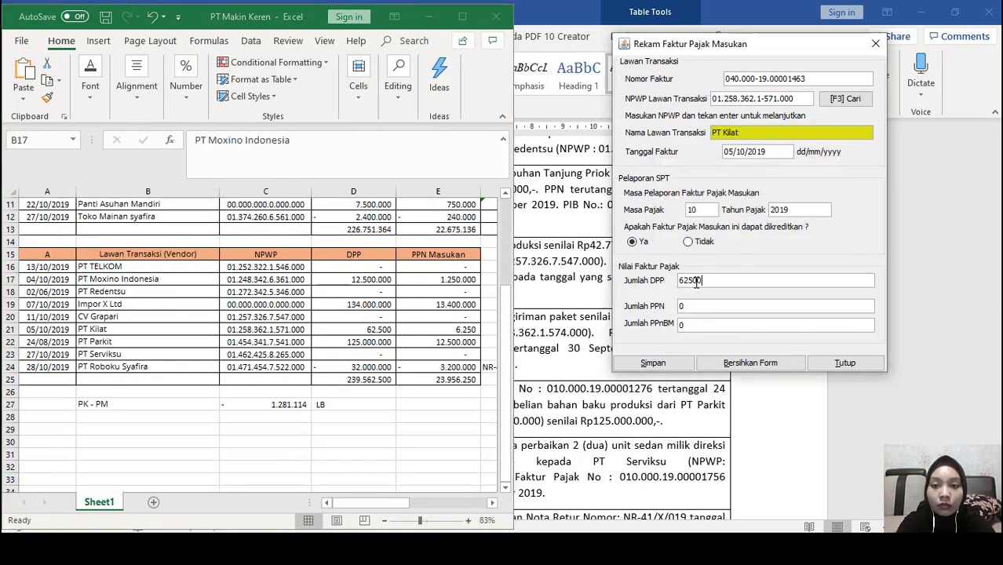
pyautogui.click(653, 362)
pyautogui.click(721, 227)
pyautogui.click(604, 418)
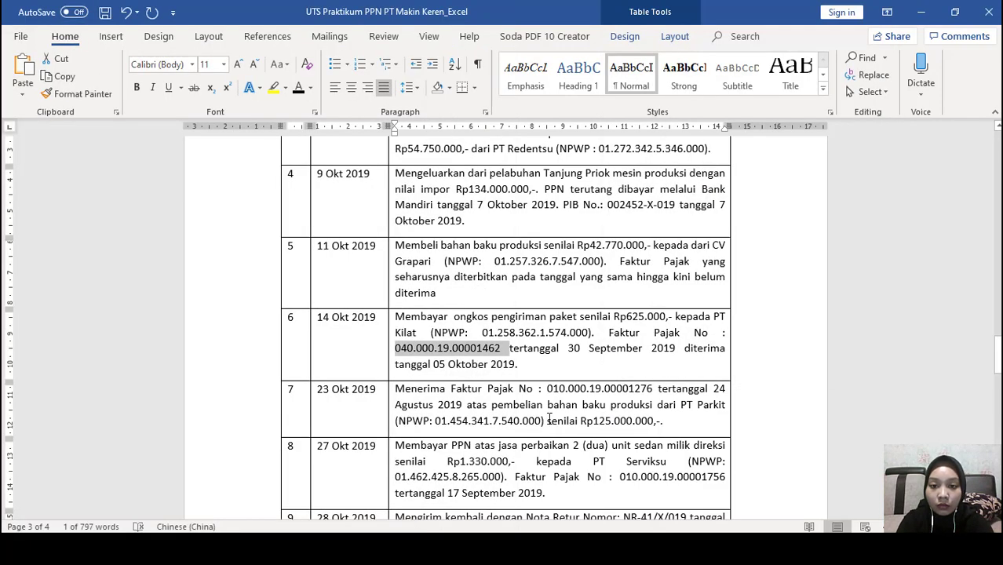
pyautogui.scroll(-2, 604, 418)
# Enter invoice number 010.000-19.00001278, fixing the digits, and select PT Parkit as partner
pyautogui.moveTo(766, 49); pyautogui.dragTo(887, 52)
pyautogui.click(846, 76)
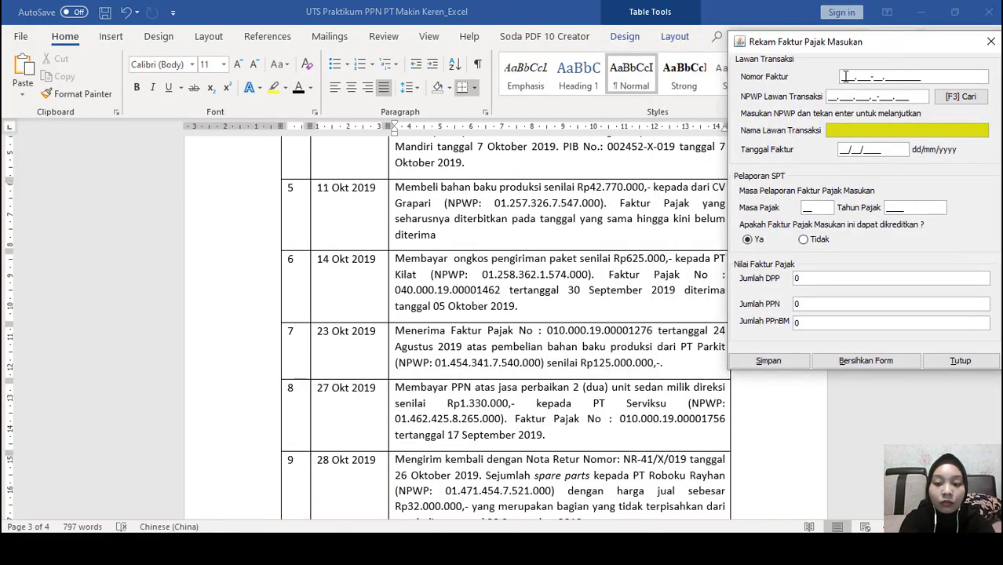
pyautogui.write('010000190001276')
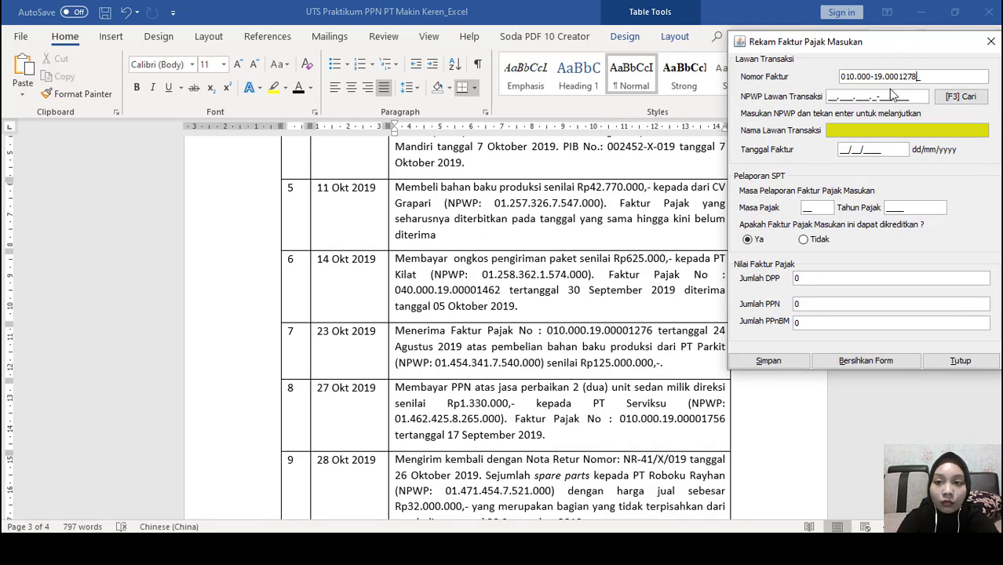
pyautogui.click(901, 78)
pyautogui.write('0')
pyautogui.click(917, 81)
pyautogui.press('BackSpace')
pyautogui.press('BackSpace')
pyautogui.press('BackSpace')
pyautogui.write('1278')
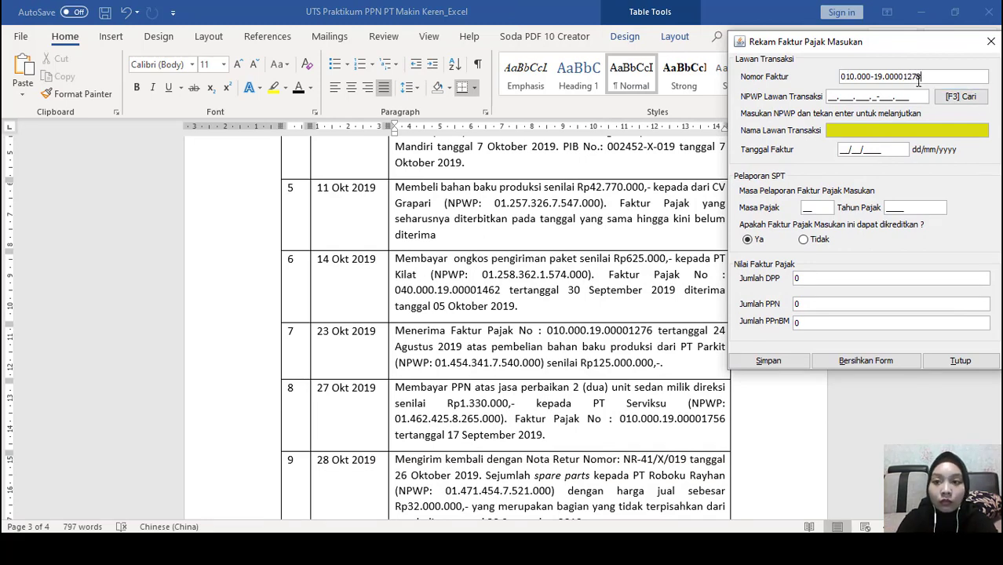
pyautogui.click(961, 96)
pyautogui.doubleClick(400, 327)
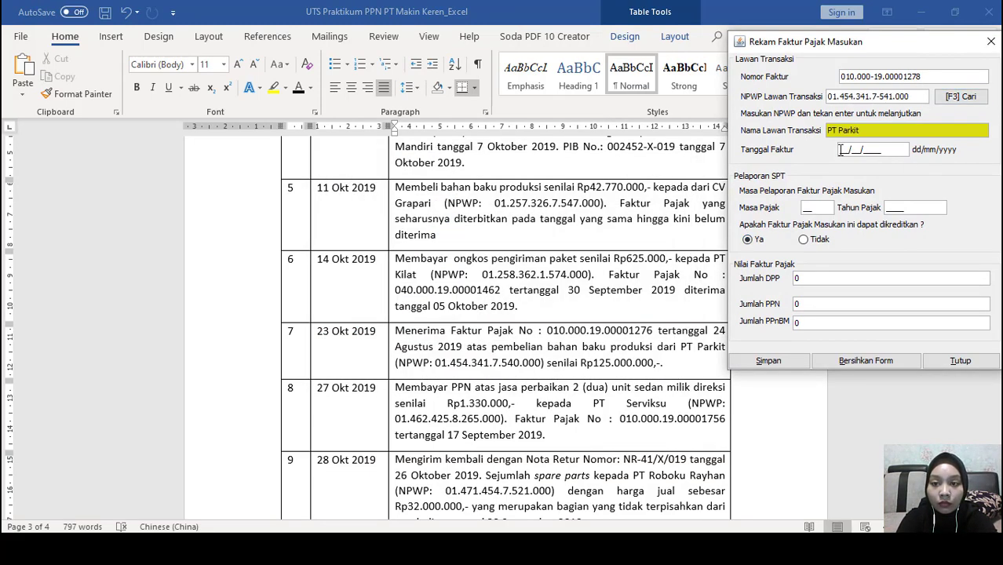
# Set invoice date 23/10/2019 and DPP 125.000.000, then save without starting another invoice
pyautogui.press('Return')
pyautogui.click(863, 223)
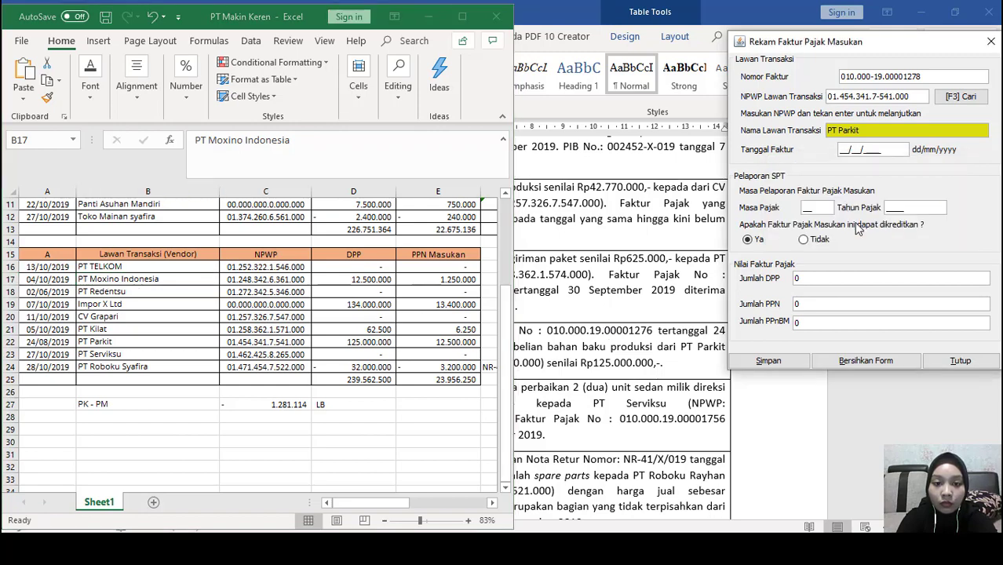
pyautogui.click(603, 434)
pyautogui.scroll(-2, 603, 434)
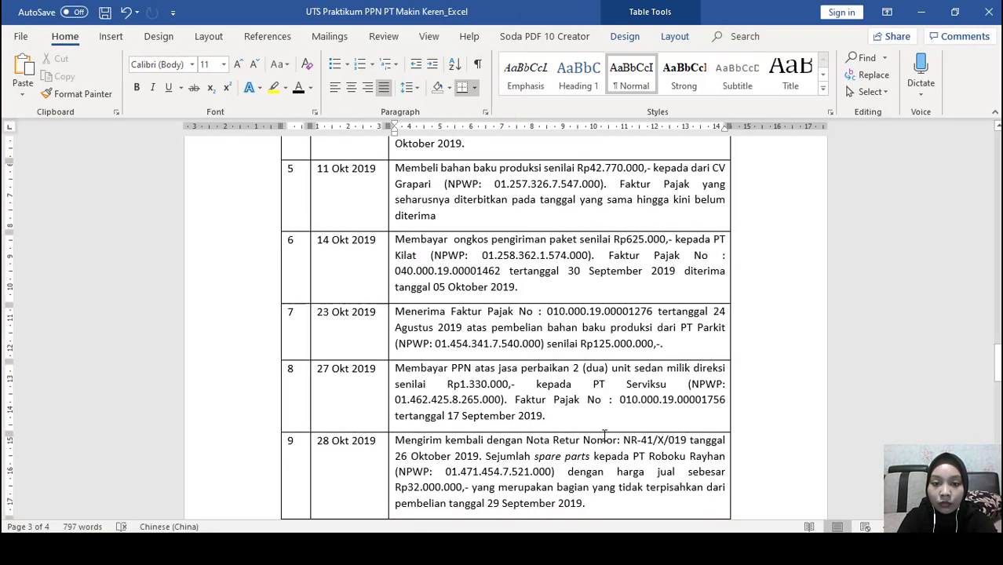
pyautogui.hotkey('alt', 'Tab')
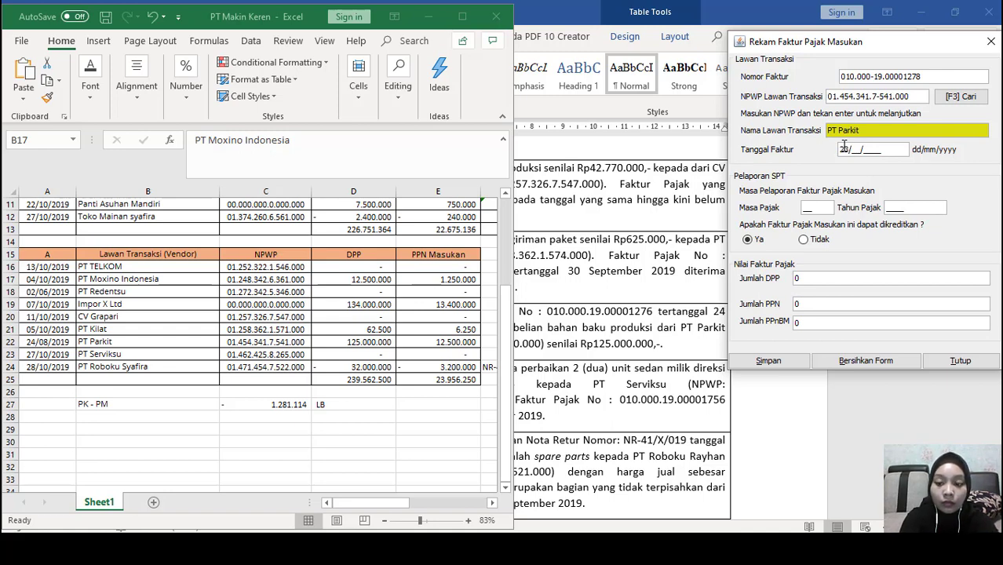
pyautogui.write('0201')
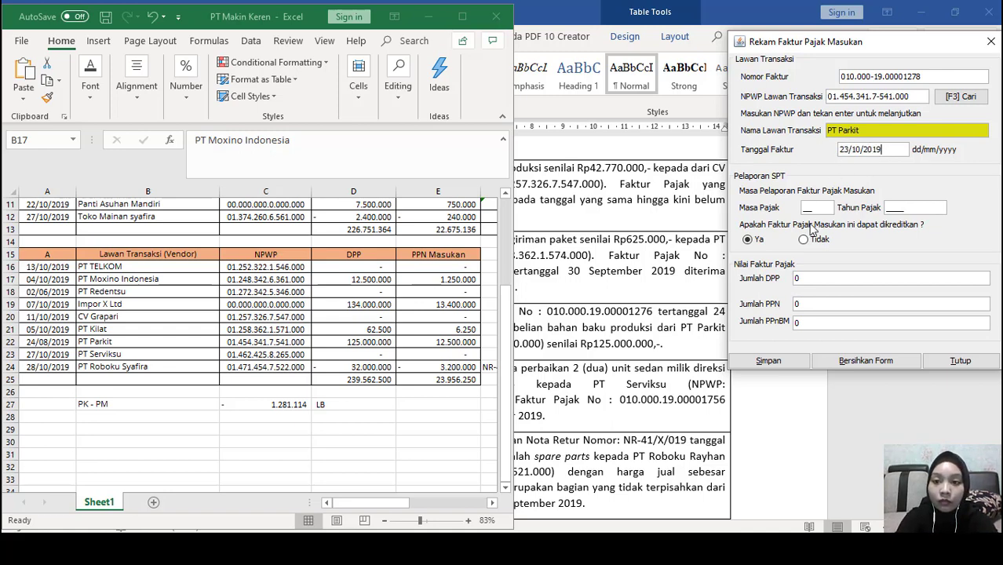
pyautogui.click(827, 279)
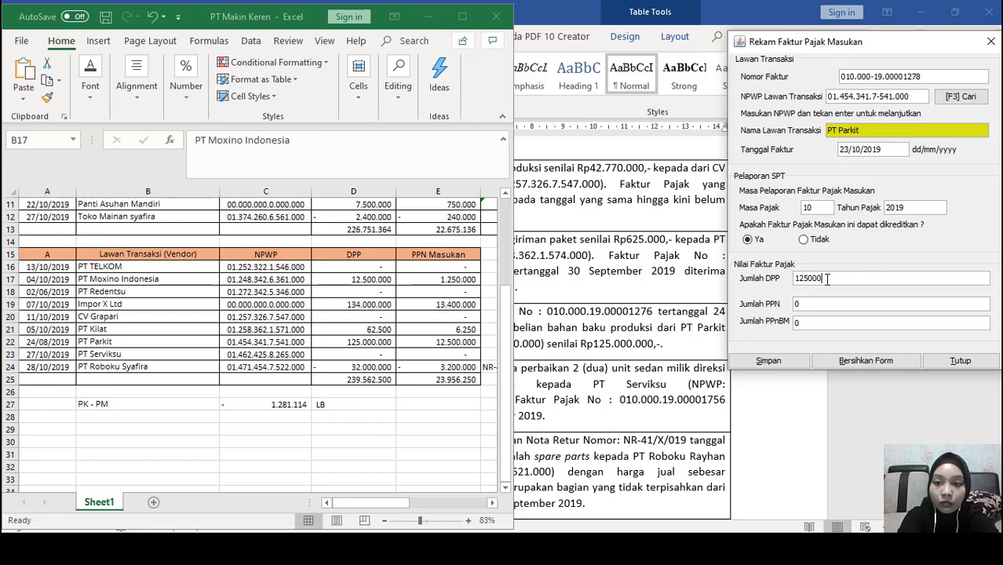
pyautogui.press('Tab')
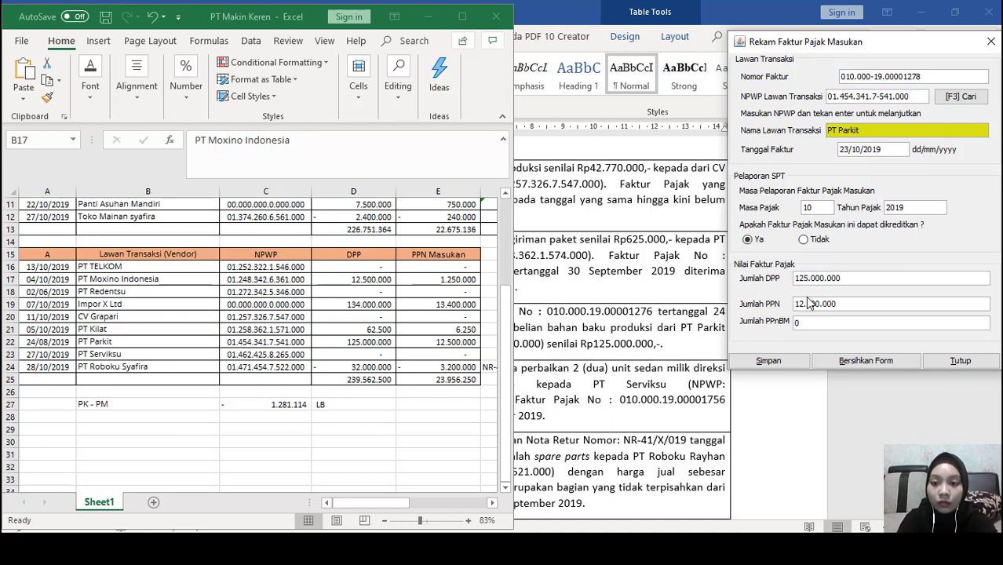
pyautogui.click(768, 362)
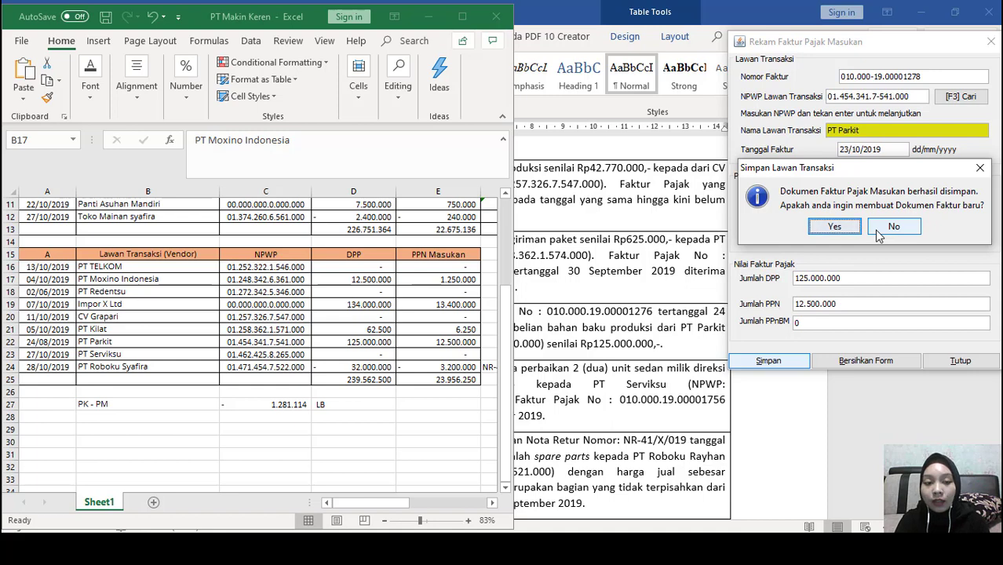
pyautogui.click(894, 227)
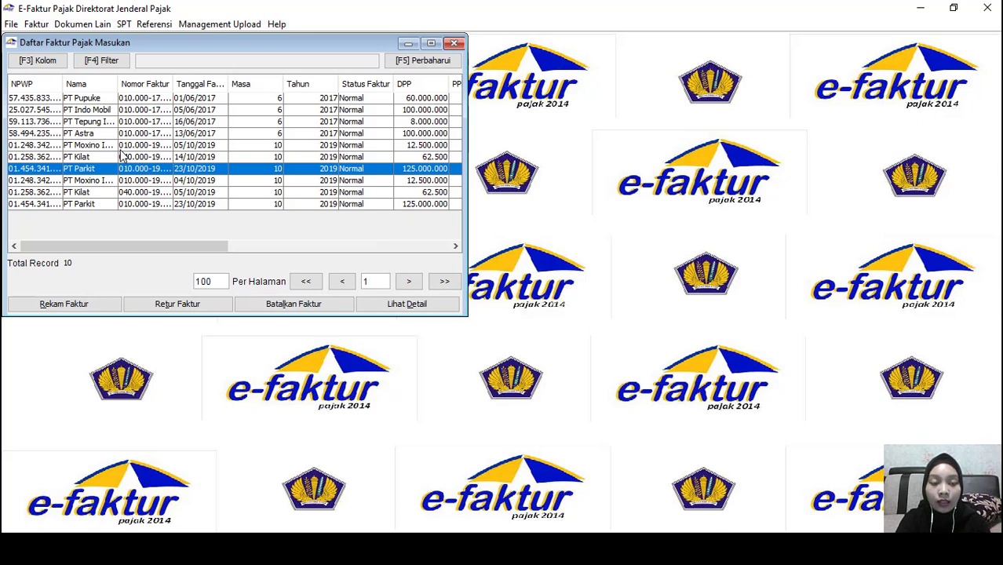
# Close the input invoice list and check the Excel recap workbook
pyautogui.click(454, 43)
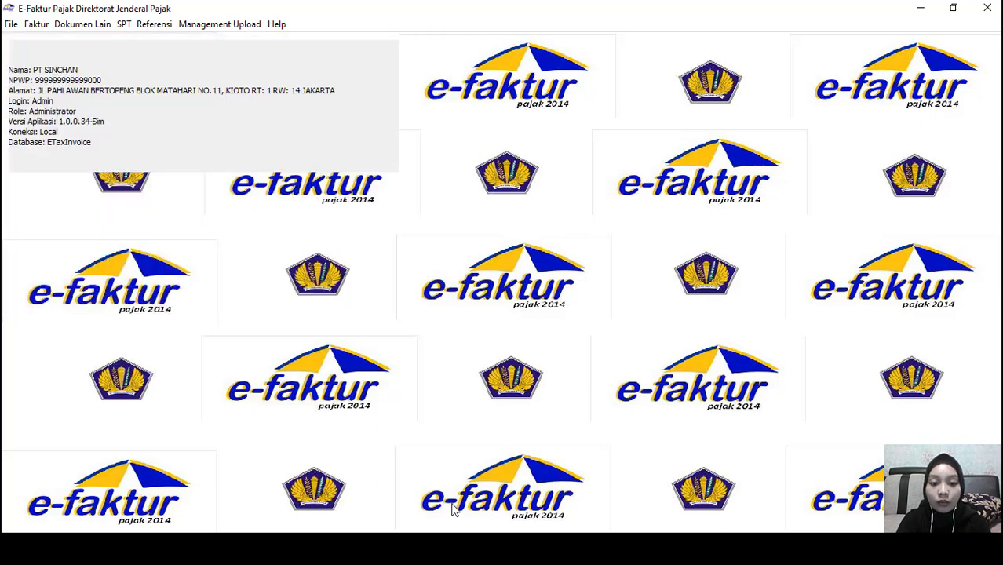
pyautogui.click(380, 468)
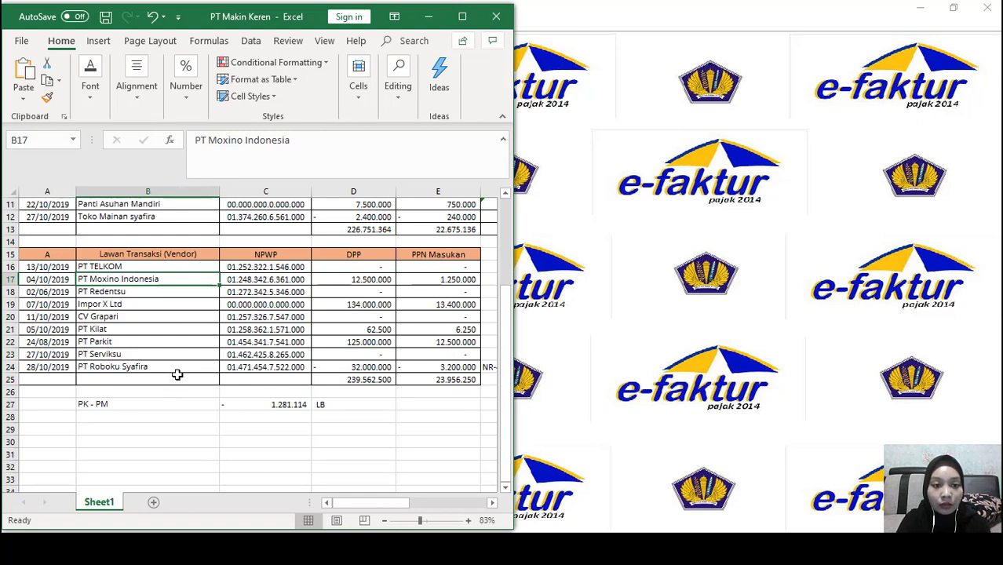
pyautogui.click(178, 376)
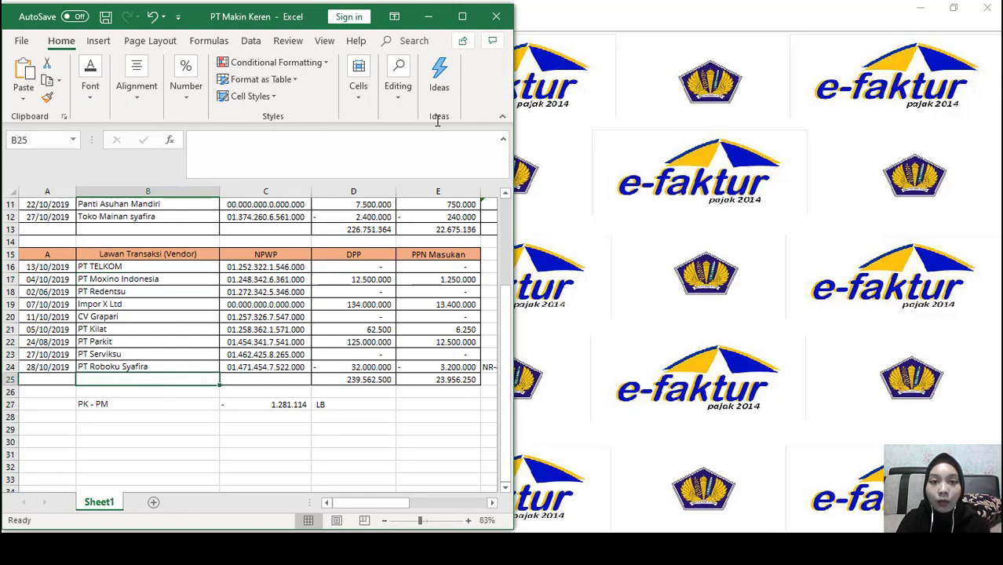
pyautogui.click(624, 89)
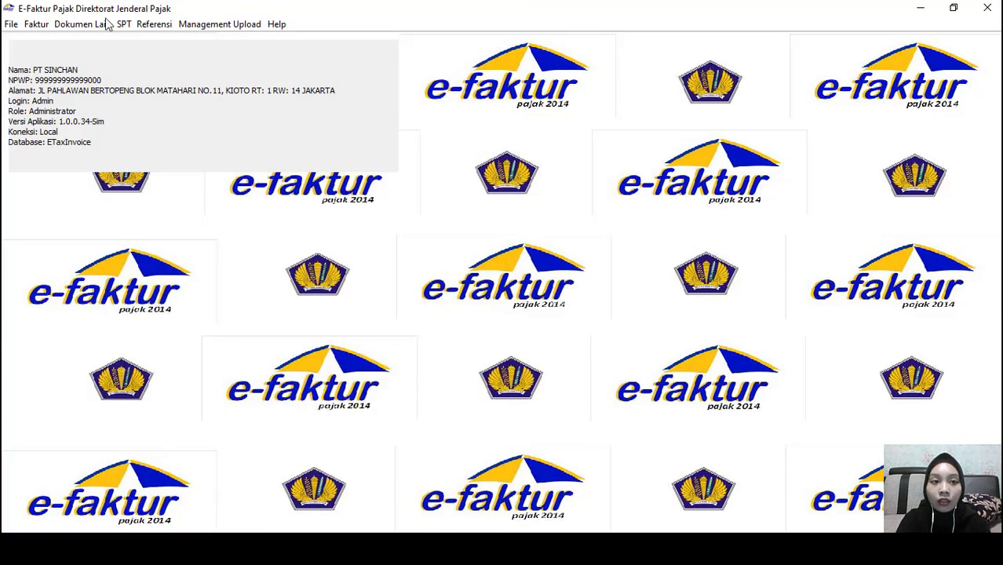
# Open Faktur > Retur Pajak Masukan > Administrasi Nota Retur and start a new return note
pyautogui.click(36, 23)
pyautogui.moveTo(96, 90)
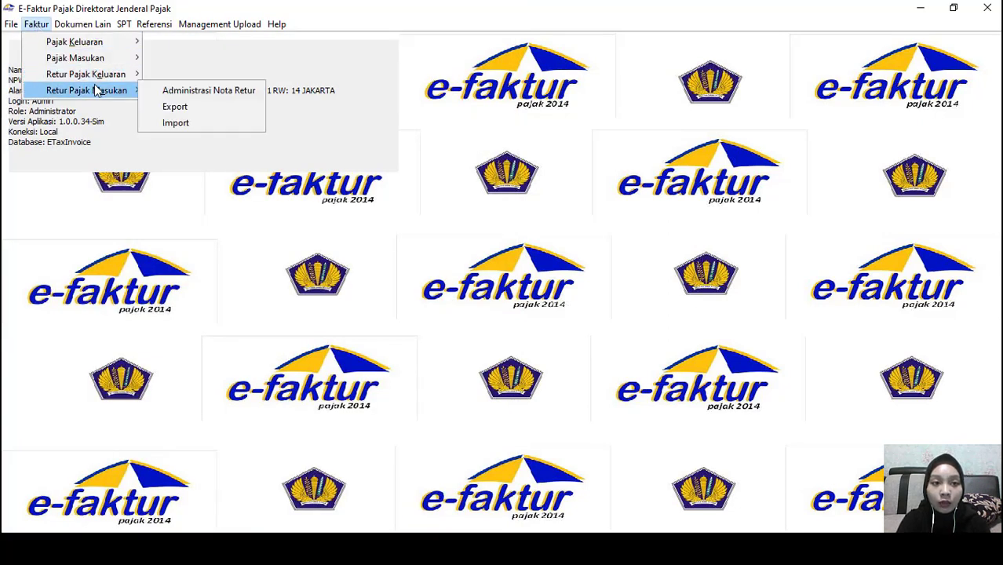
pyautogui.click(180, 92)
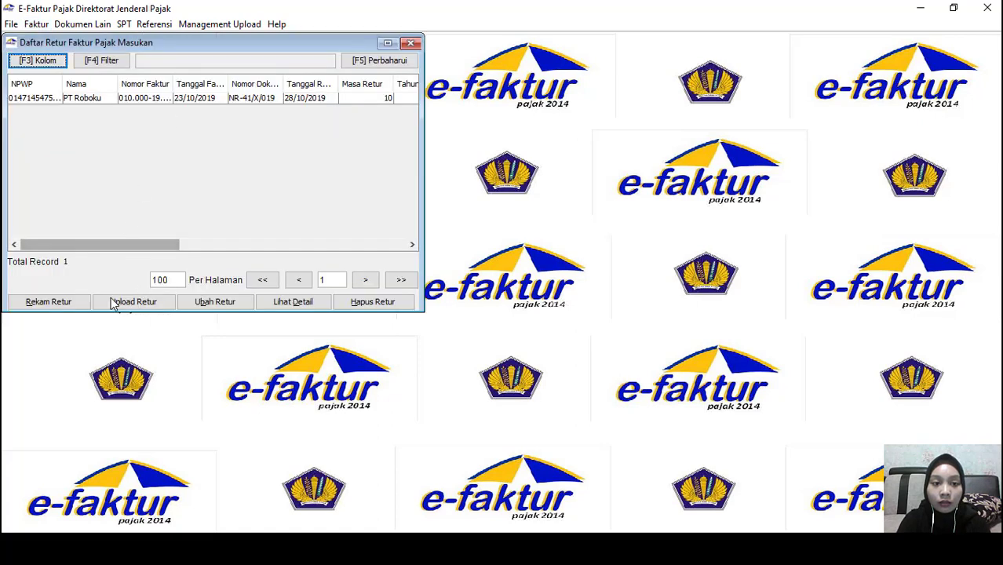
pyautogui.click(66, 305)
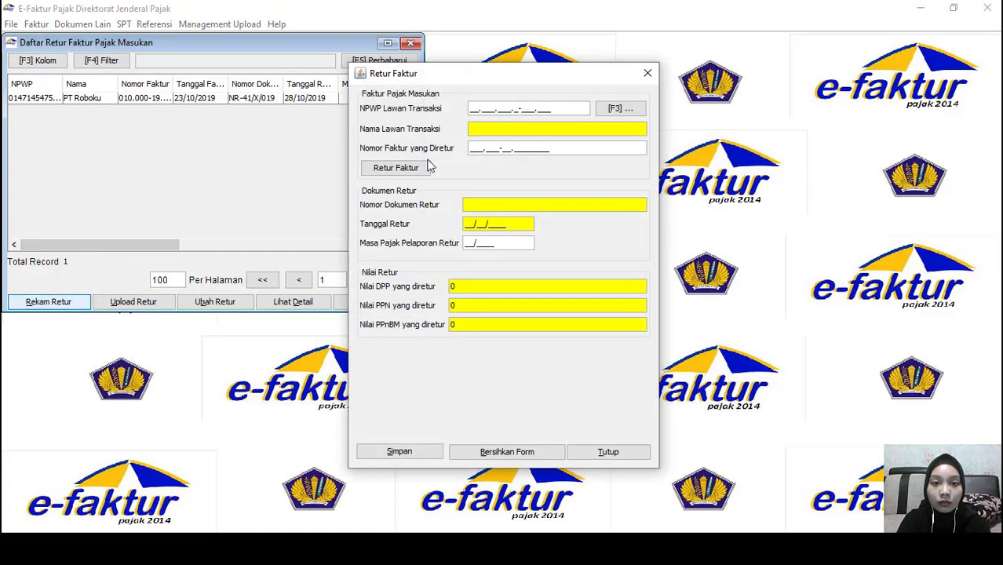
# Select PT Roboku Syafira as the transaction partner through the NPWP lookup
pyautogui.click(622, 108)
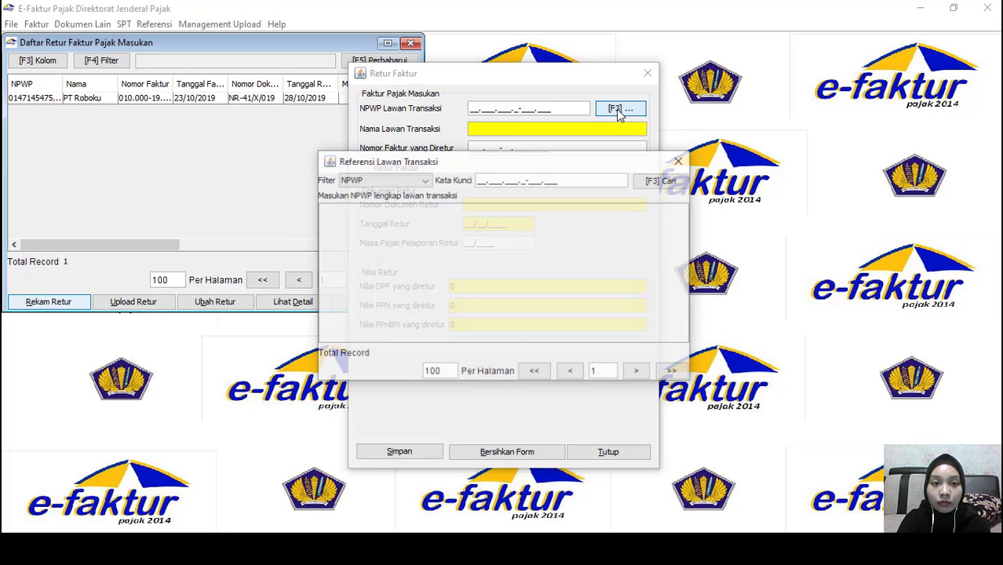
pyautogui.click(678, 181)
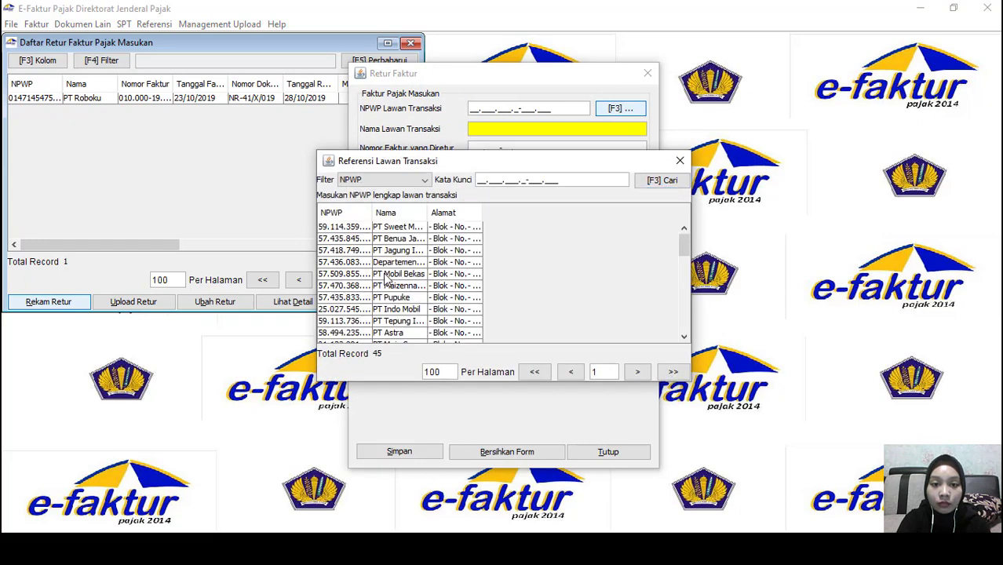
pyautogui.scroll(-5, 384, 279)
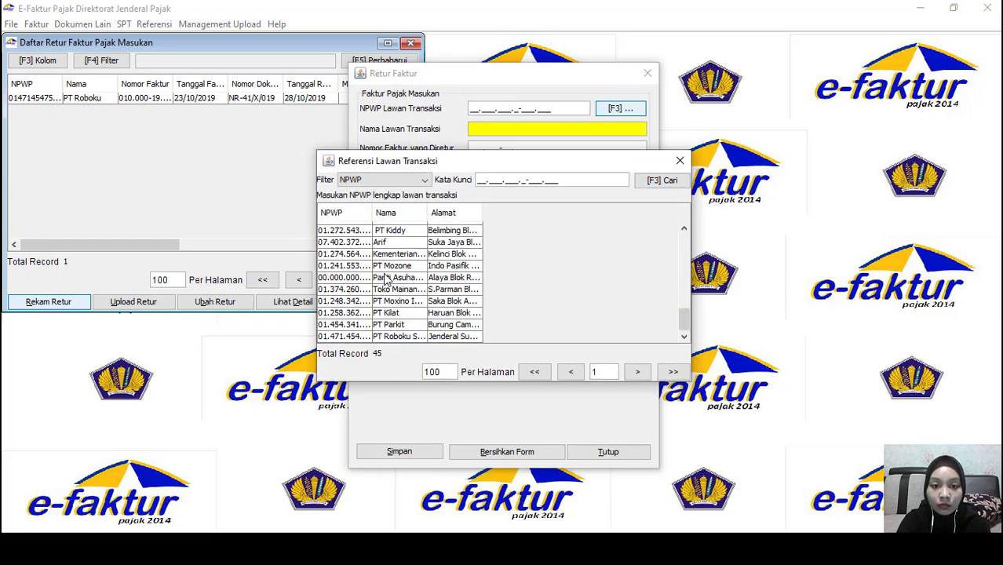
pyautogui.doubleClick(435, 338)
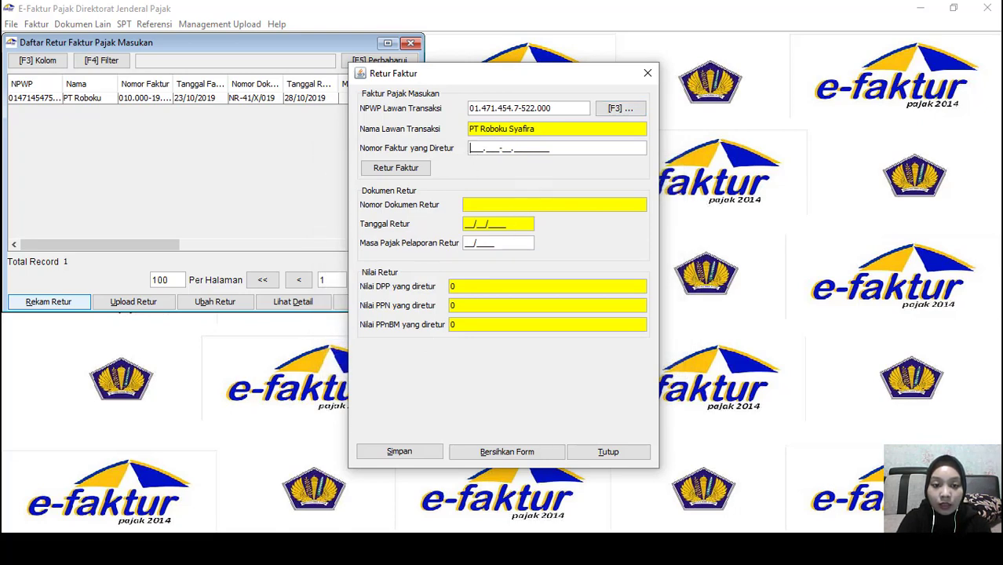
# Review the return details in the Word case description, then go back to the Retur Faktur form
pyautogui.hotkey('alt', 'Tab')
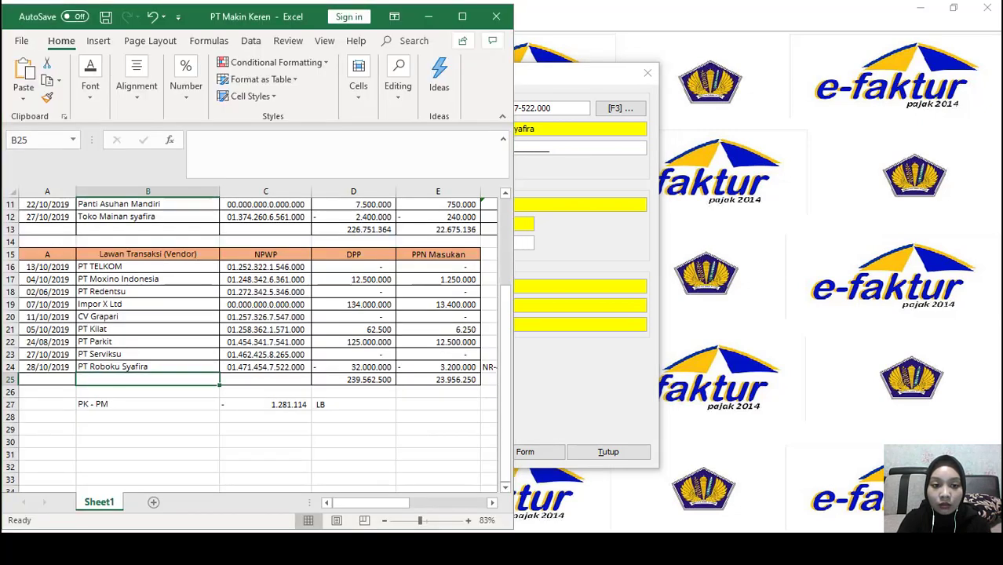
pyautogui.hotkey('alt', 'Tab')
pyautogui.scroll(-1, 392, 377)
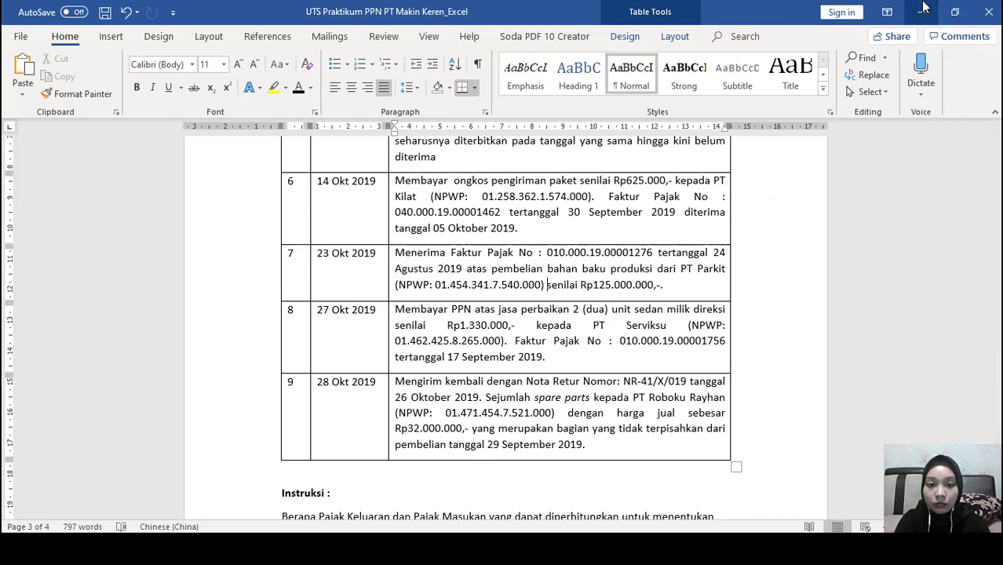
pyautogui.click(923, 10)
pyautogui.click(626, 165)
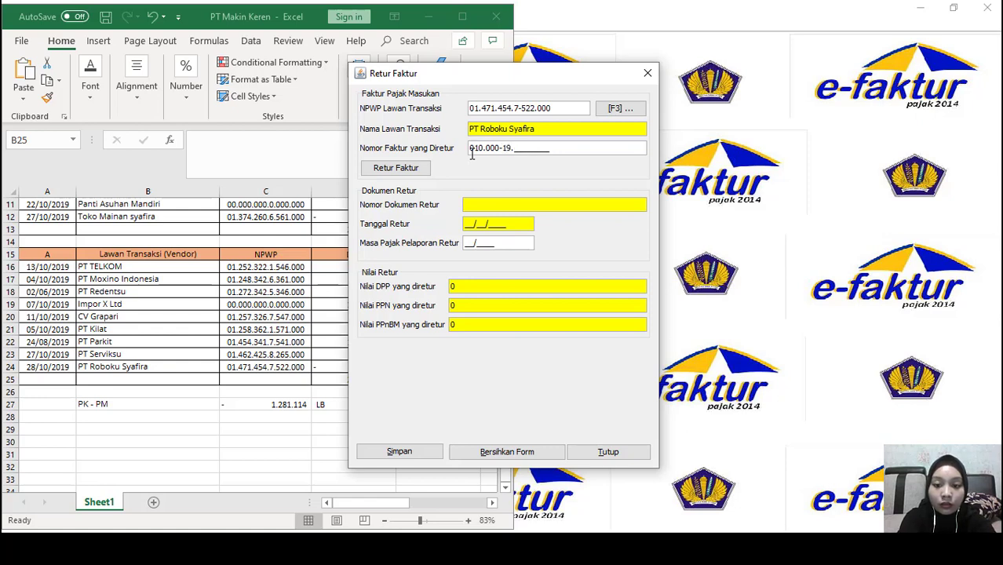
# Enter returned invoice 010.000-19.00001666 dated 29/09/2019 and continue with manual return entry
pyautogui.write('00001')
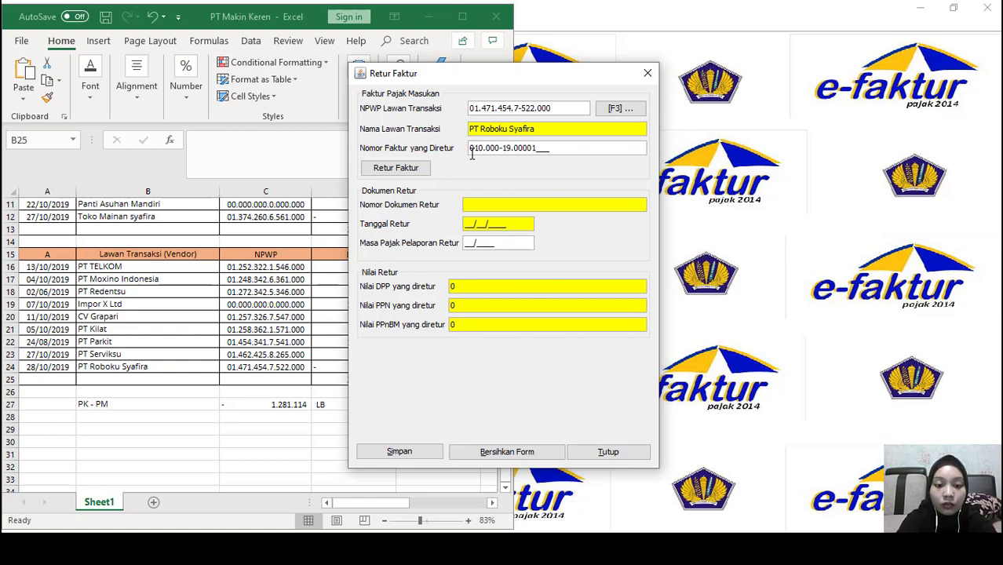
pyautogui.write('666')
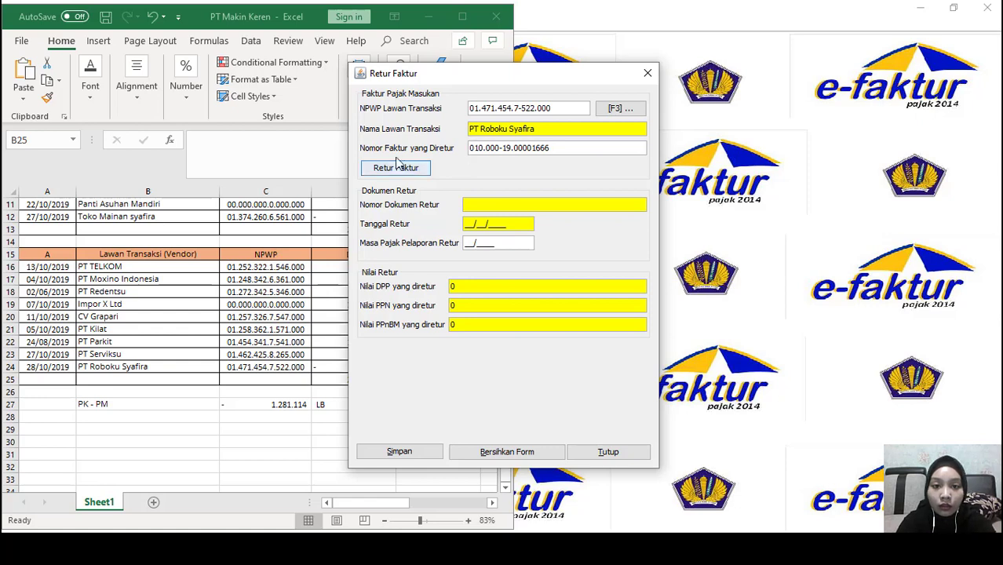
pyautogui.click(394, 168)
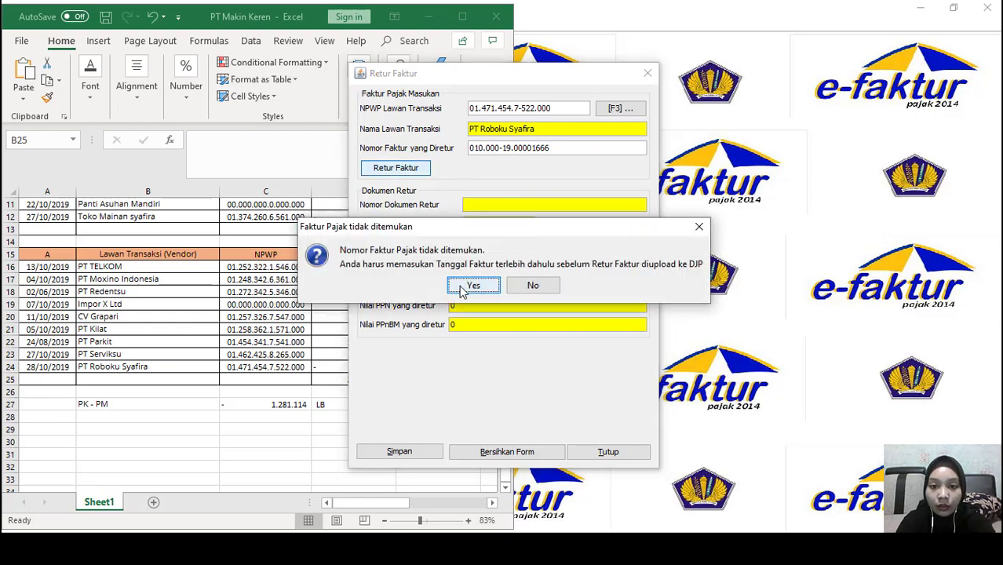
pyautogui.click(474, 286)
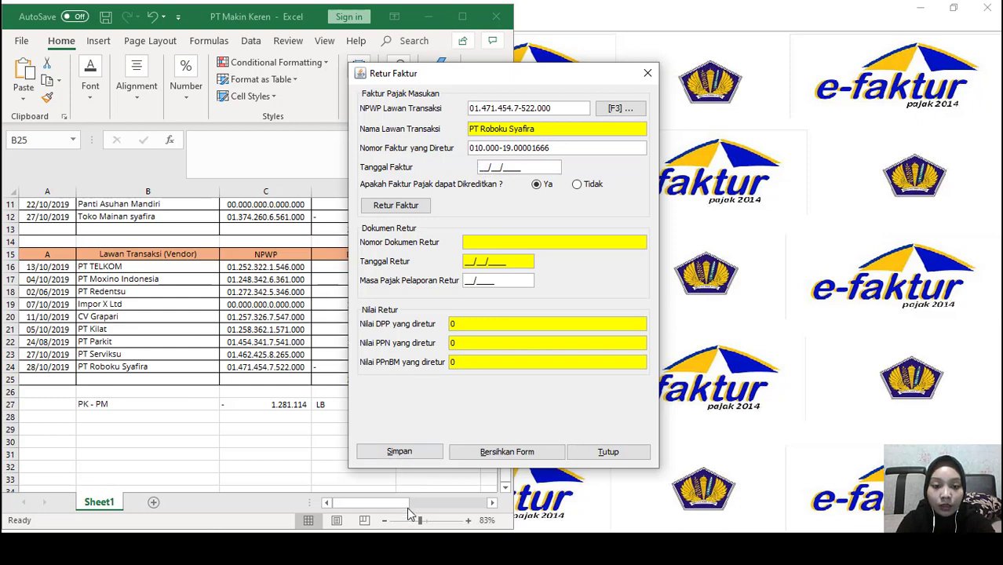
pyautogui.moveTo(379, 549)
pyautogui.click(379, 483)
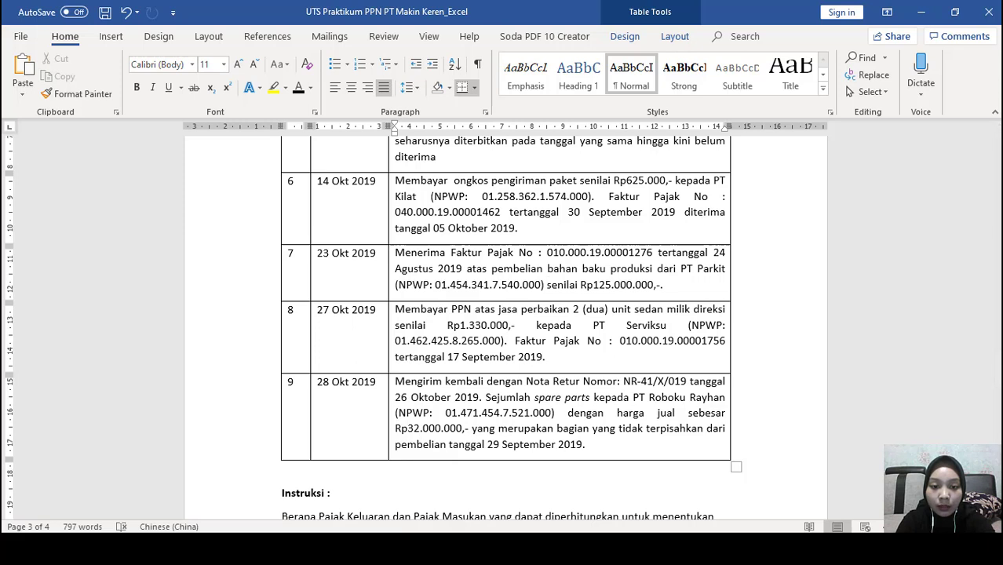
pyautogui.moveTo(415, 550)
pyautogui.click(550, 487)
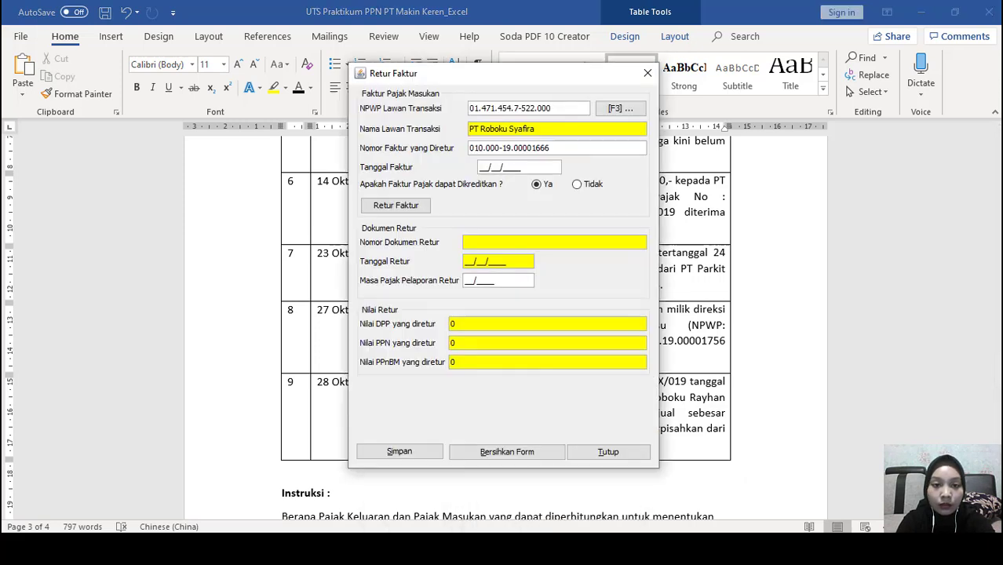
pyautogui.click(484, 168)
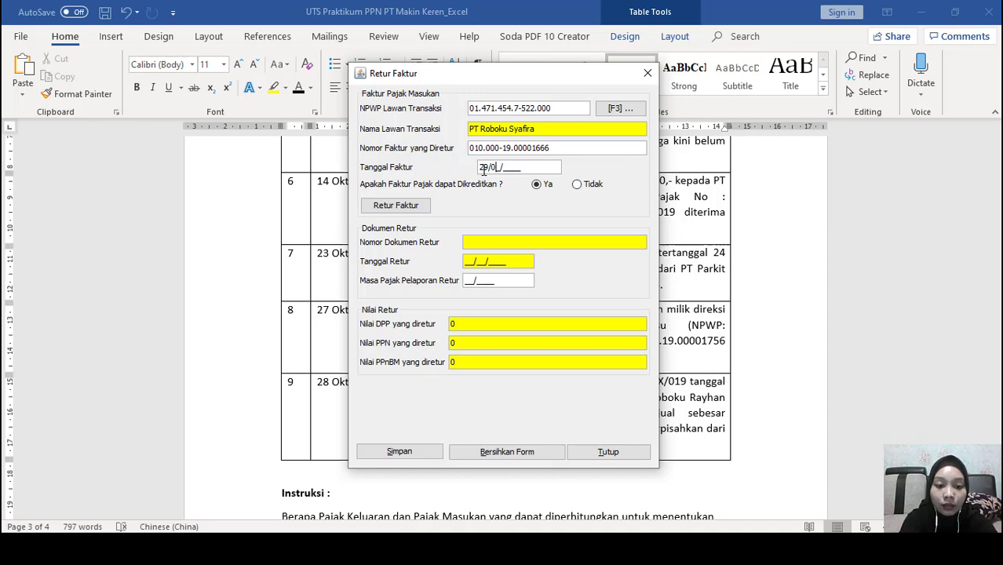
pyautogui.write('29/09/2019')
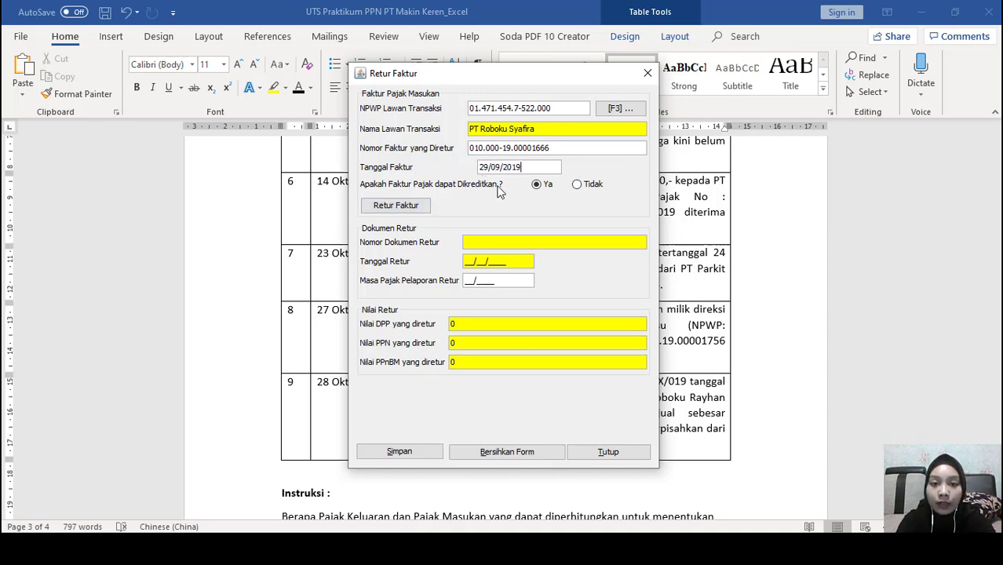
pyautogui.click(398, 206)
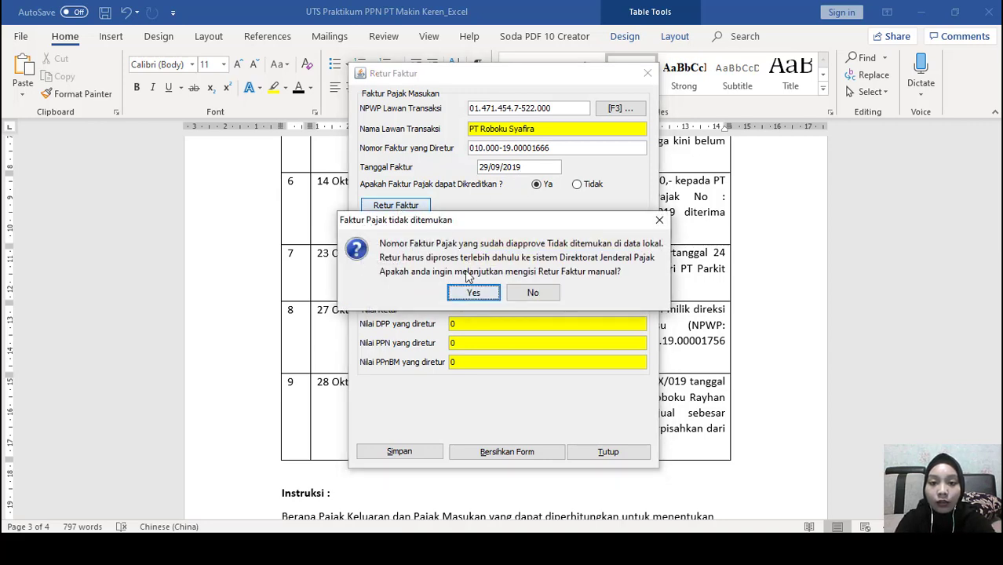
pyautogui.click(471, 293)
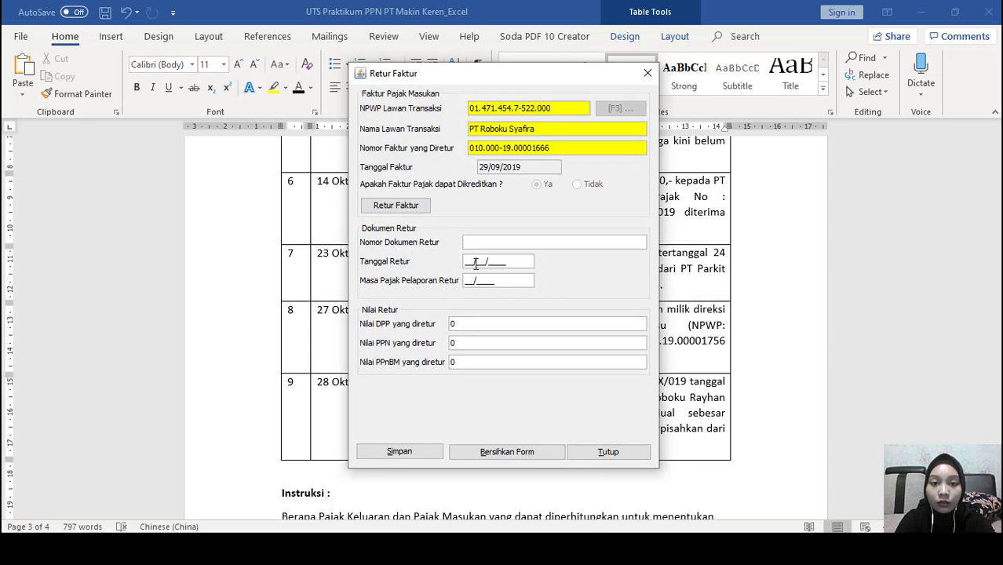
# Copy NR-41/X/019 from row 9 of the Word table, undoing an accidental edit
pyautogui.click(265, 413)
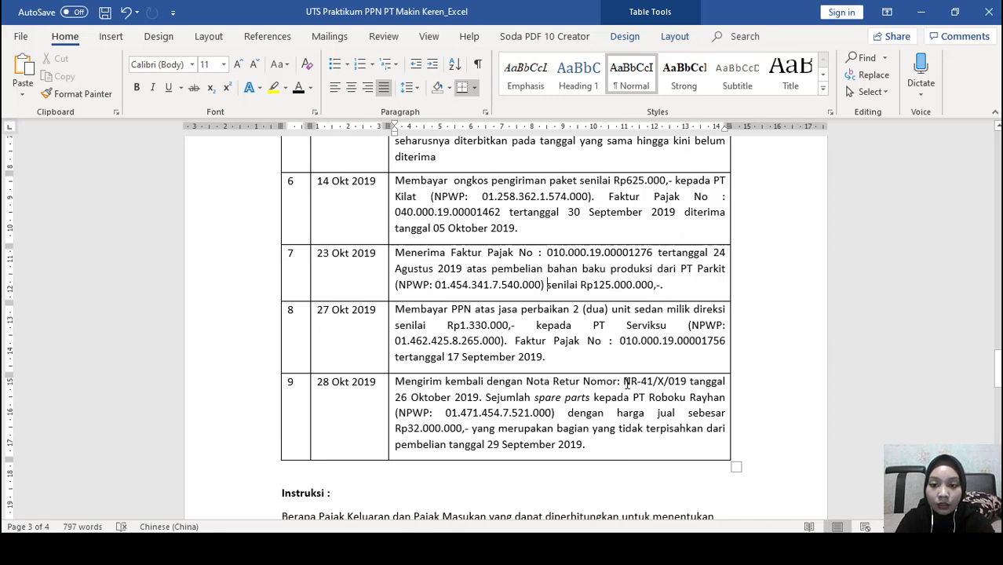
pyautogui.moveTo(624, 383); pyautogui.dragTo(688, 381)
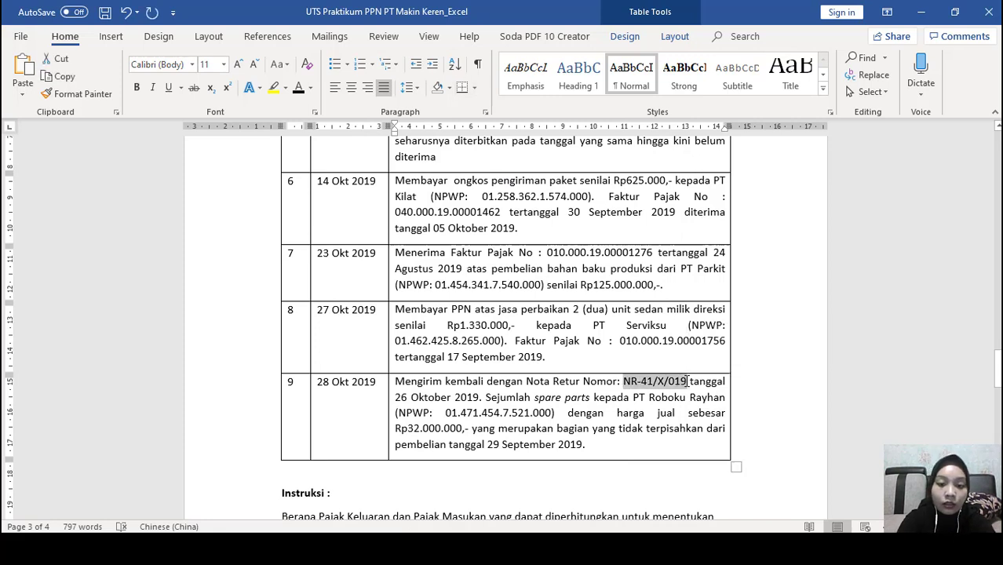
pyautogui.write('C')
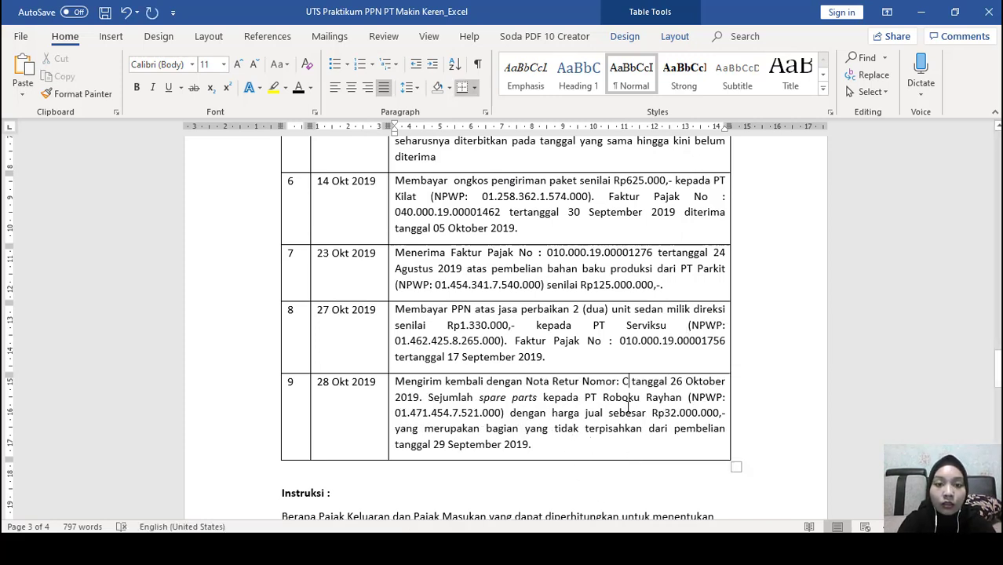
pyautogui.press('BackSpace')
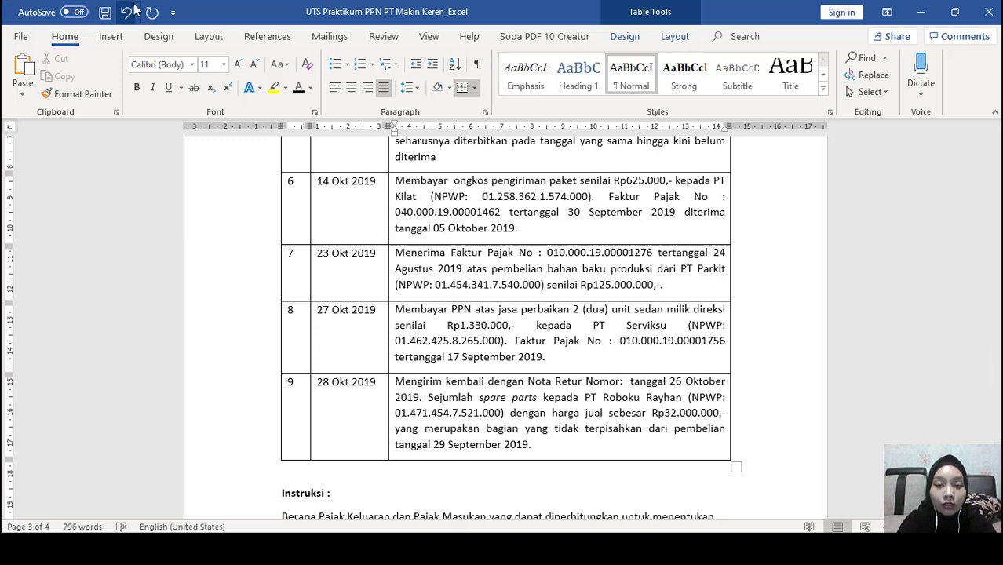
pyautogui.click(130, 9)
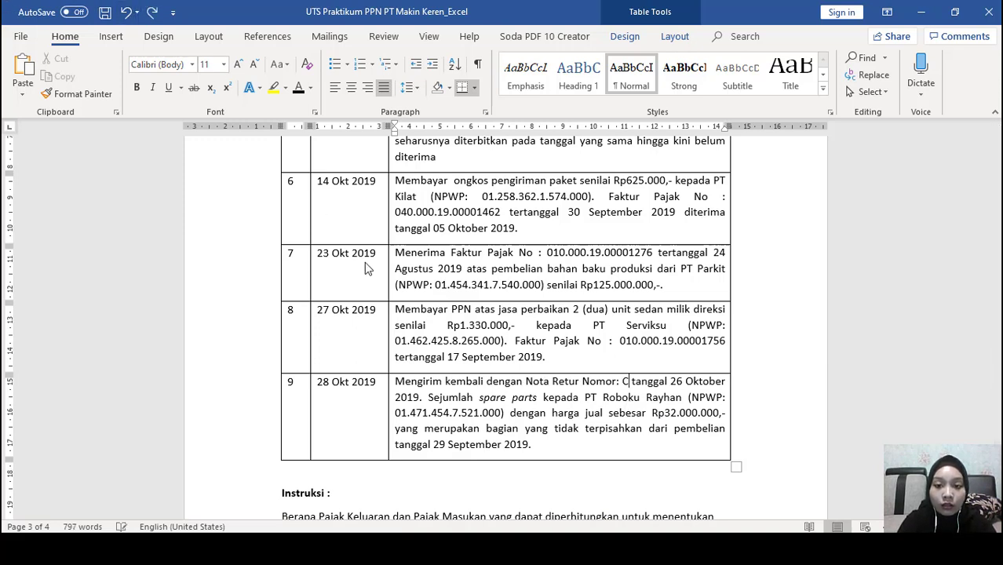
pyautogui.click(124, 9)
pyautogui.hotkey('ctrl', 'c')
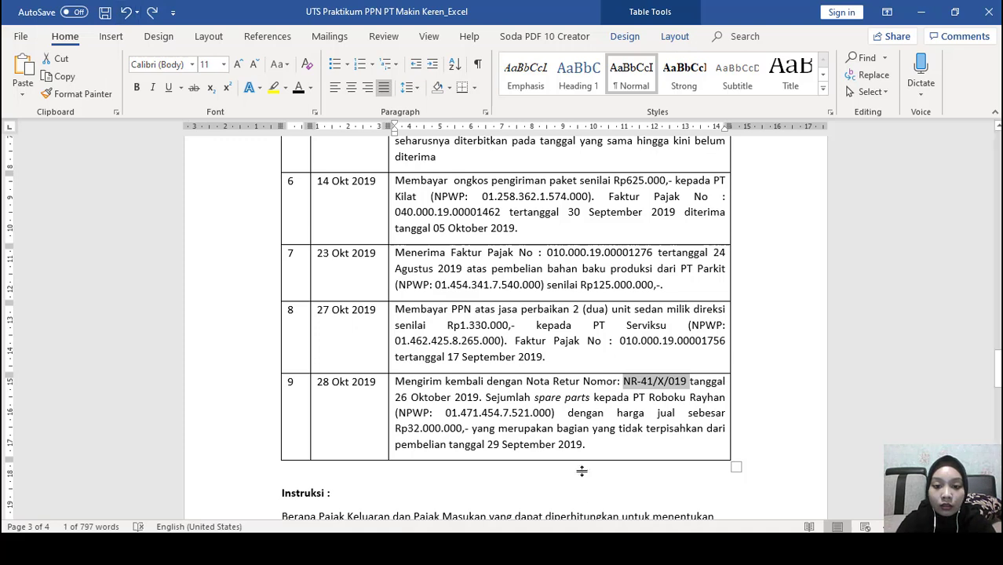
pyautogui.hotkey('alt', 'Tab')
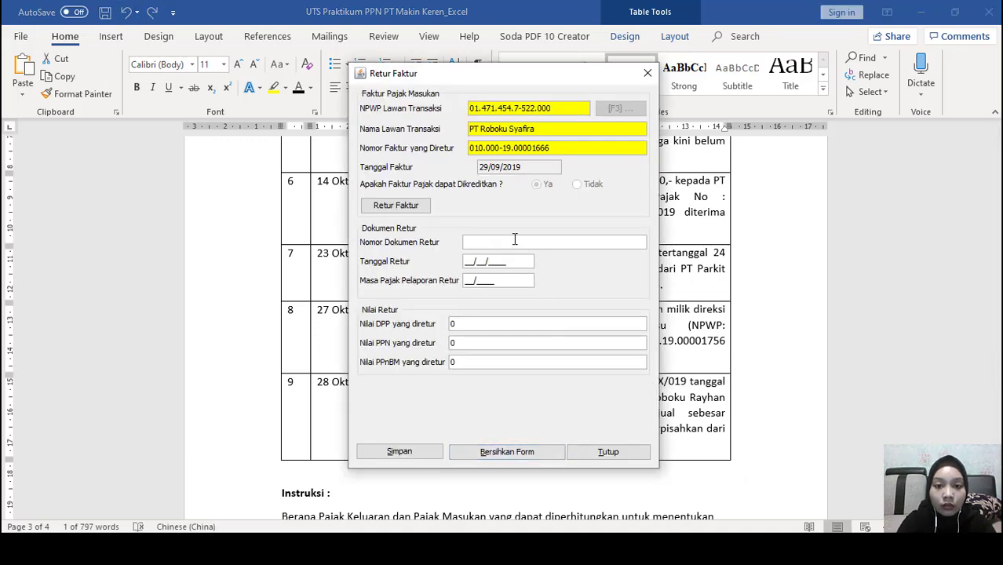
# Paste the return note number and change it to NR-42/X/019
pyautogui.click(515, 239)
pyautogui.hotkey('ctrl', 'v')
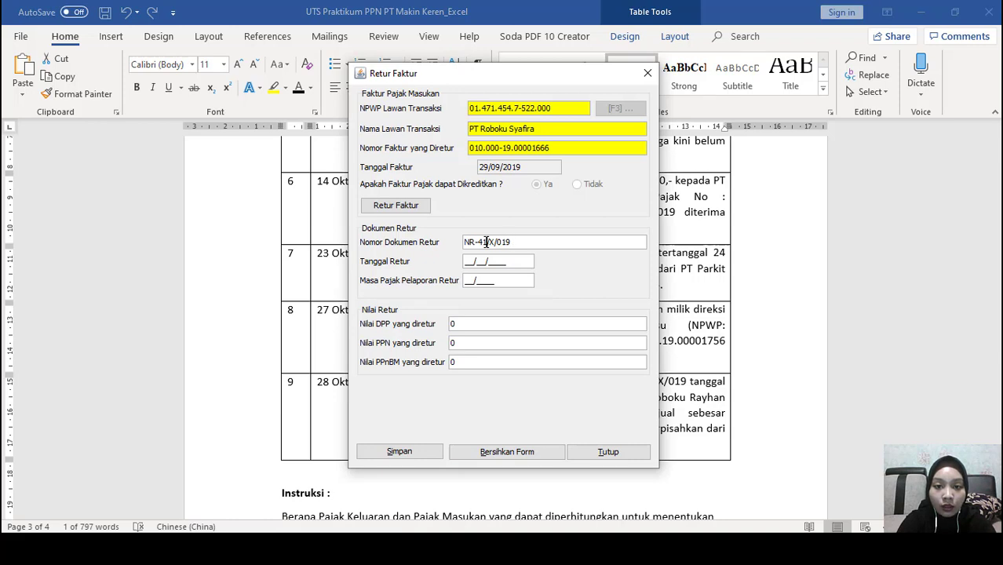
pyautogui.click(486, 242)
pyautogui.press('BackSpace')
pyautogui.write('2')
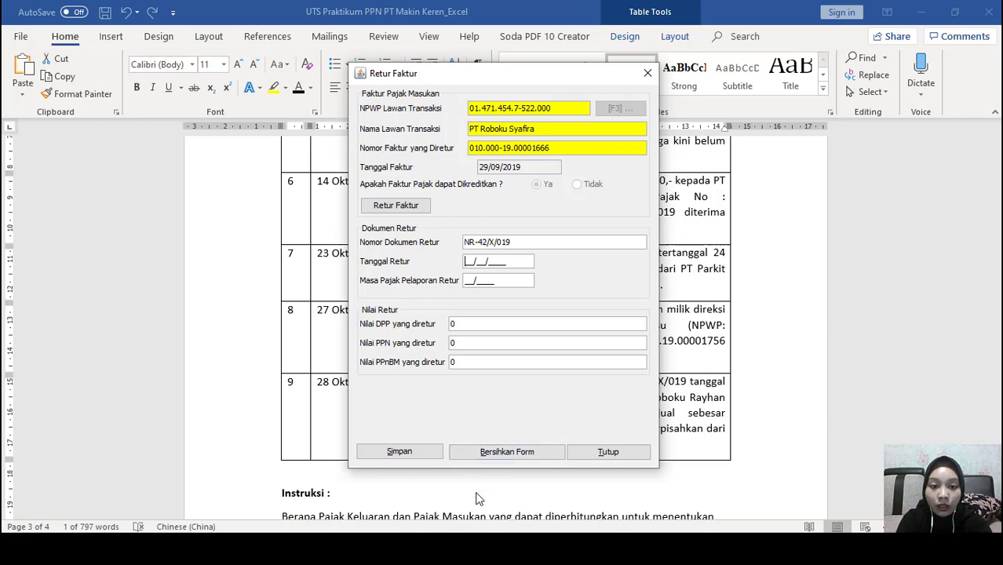
# Enter the return date so the return period fills in as 10/2019
pyautogui.click(514, 549)
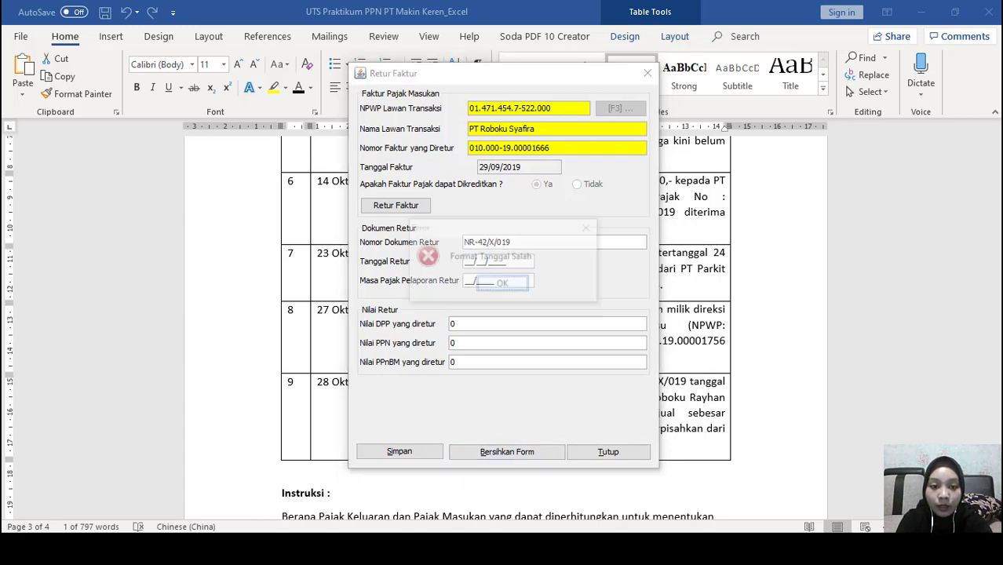
pyautogui.click(522, 284)
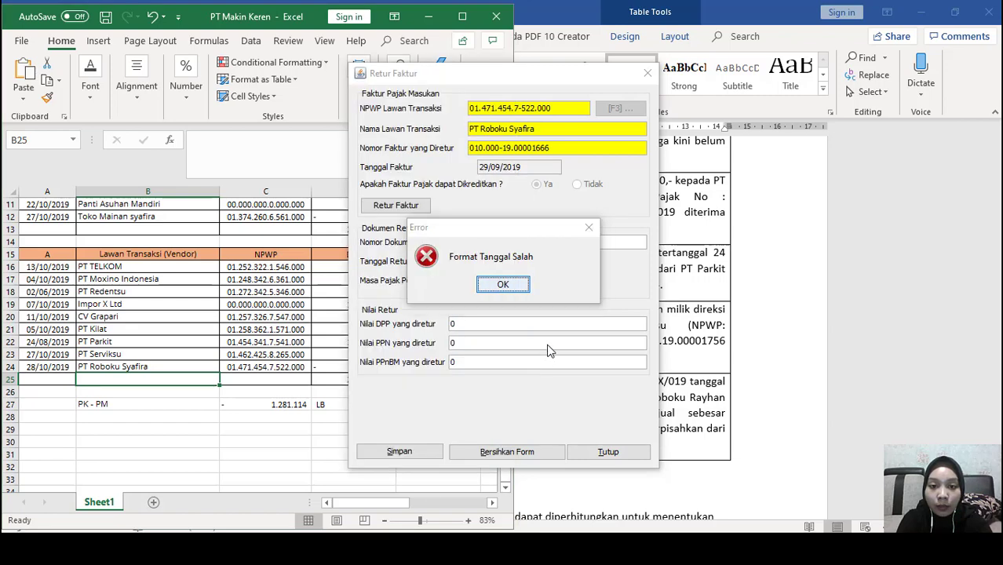
pyautogui.click(507, 287)
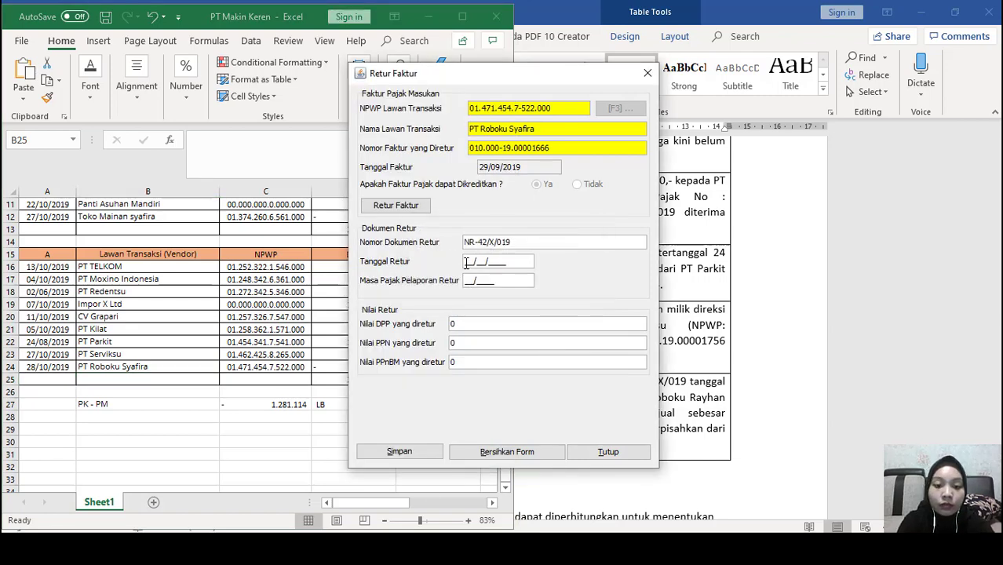
pyautogui.write('30102019')
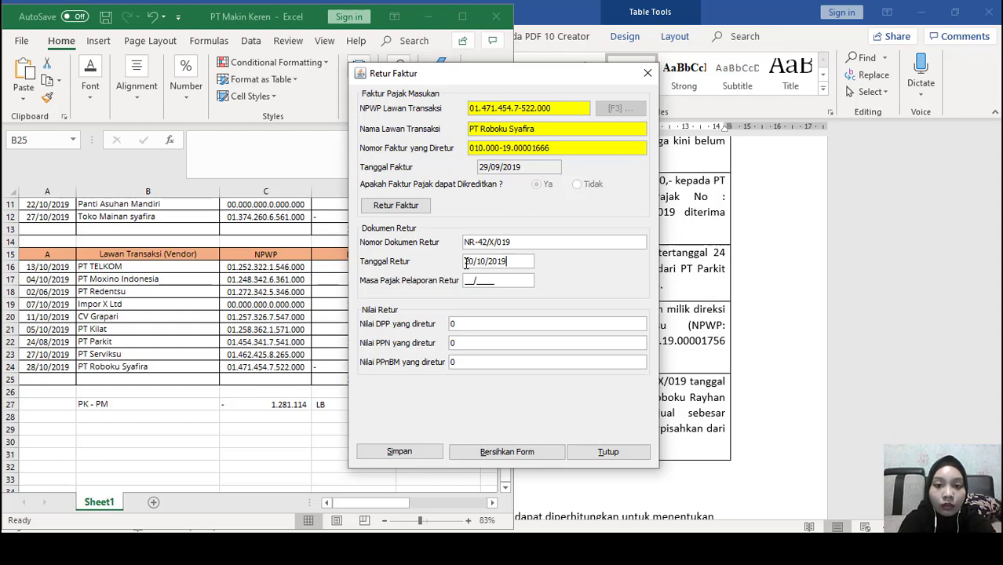
pyautogui.click(466, 345)
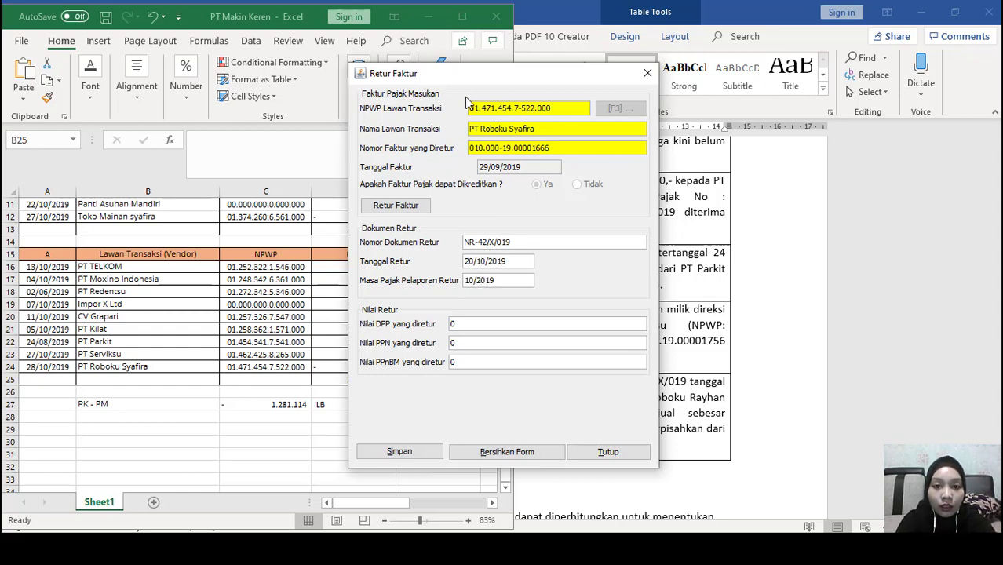
pyautogui.moveTo(483, 76); pyautogui.dragTo(573, 68)
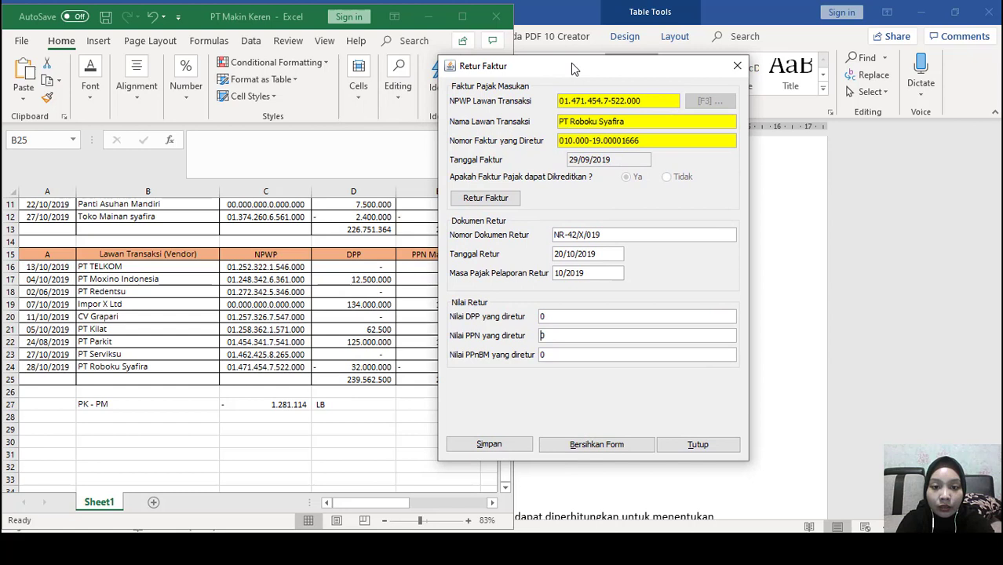
# Enter returned DPP 32.000.000 so PPN becomes 3.200.000, then save without another return
pyautogui.click(575, 310)
pyautogui.write('32000000')
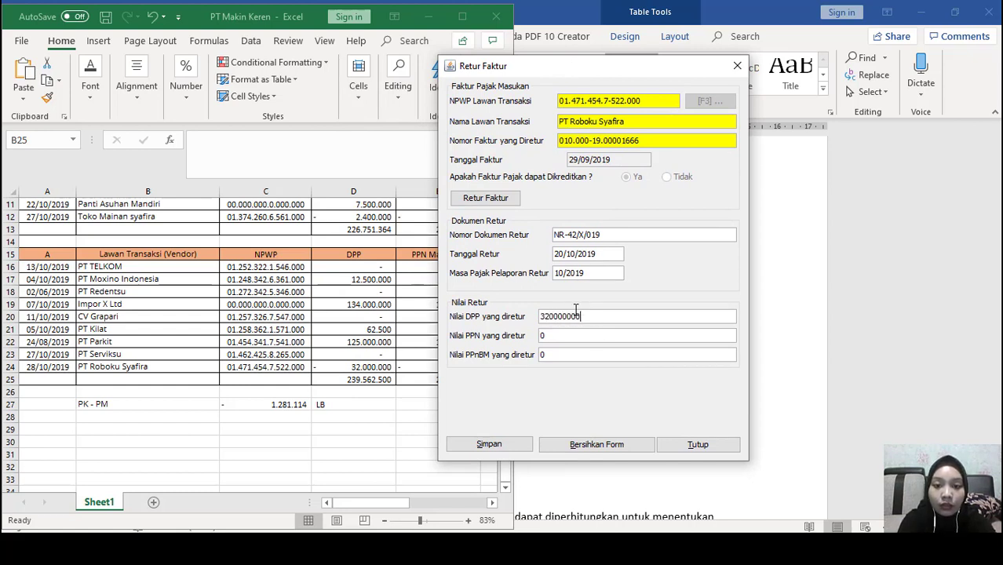
pyautogui.press('Tab')
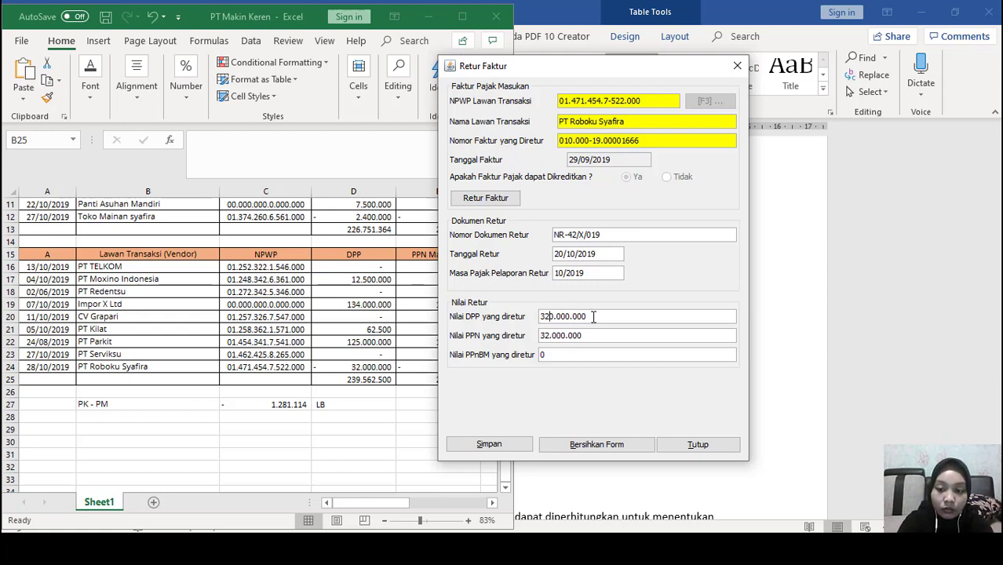
pyautogui.press('BackSpace')
pyautogui.press('Tab')
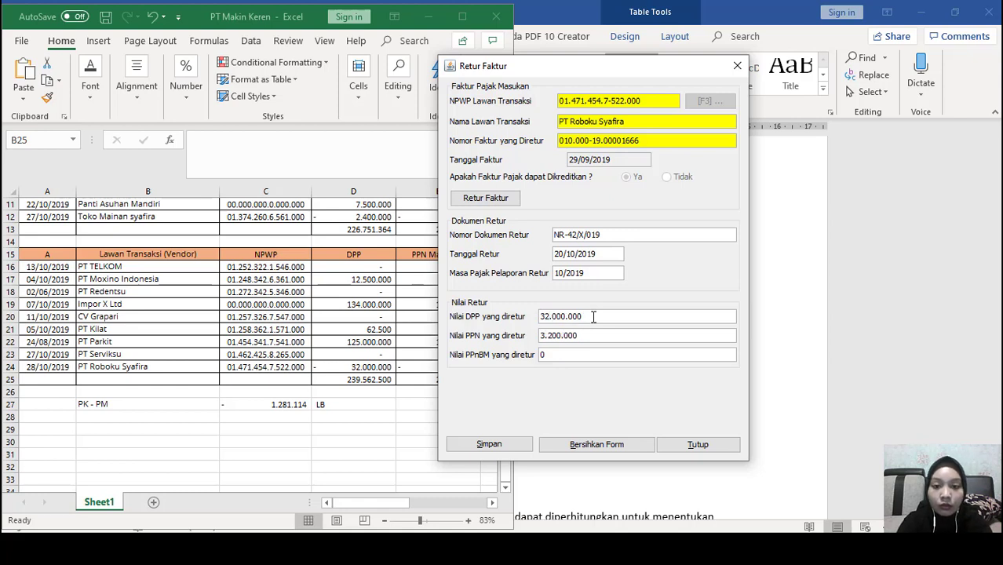
pyautogui.click(493, 444)
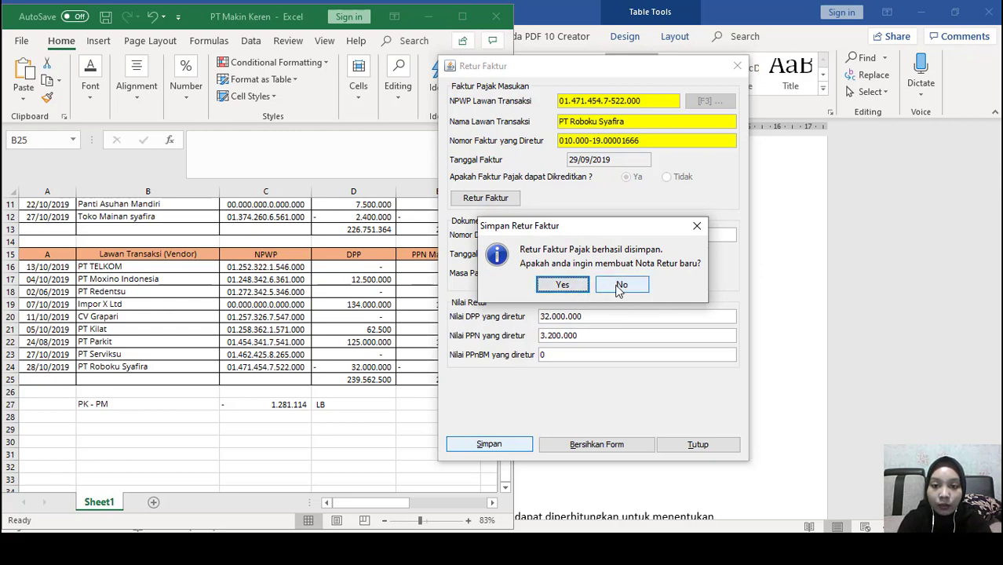
pyautogui.click(619, 289)
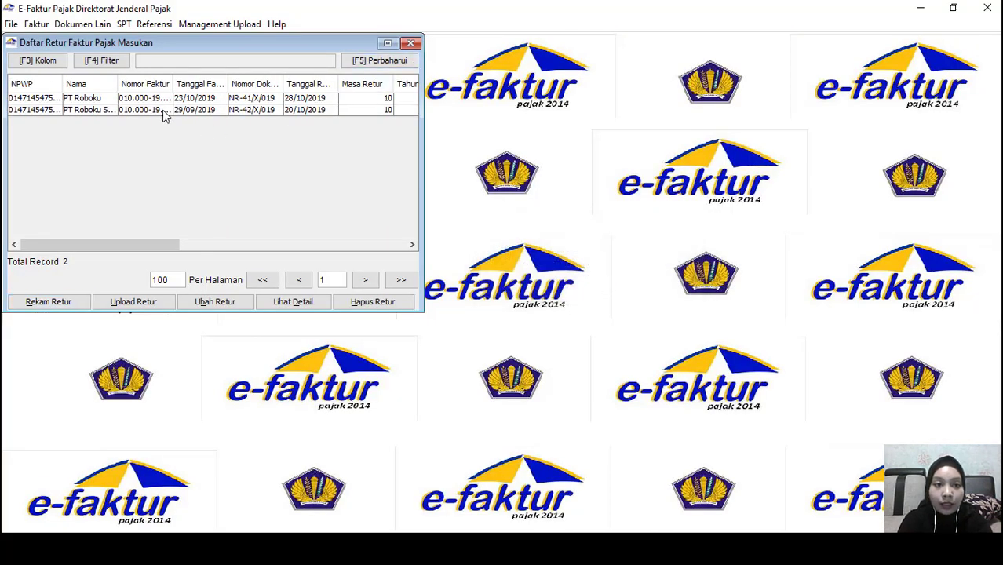
# Close the returns list, check the 10-record input invoice list, then open the Dokumen Lain menu
pyautogui.click(164, 113)
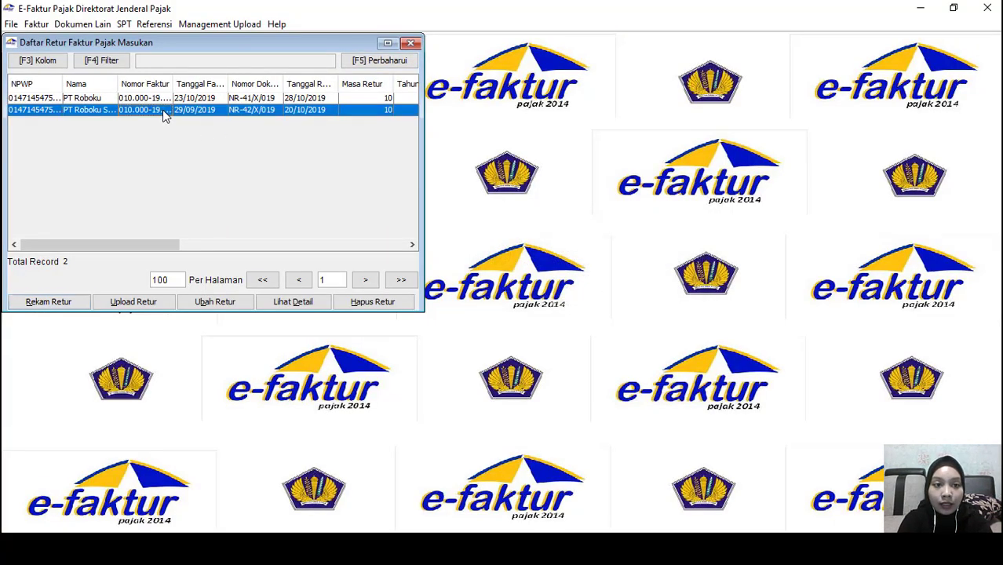
pyautogui.click(409, 44)
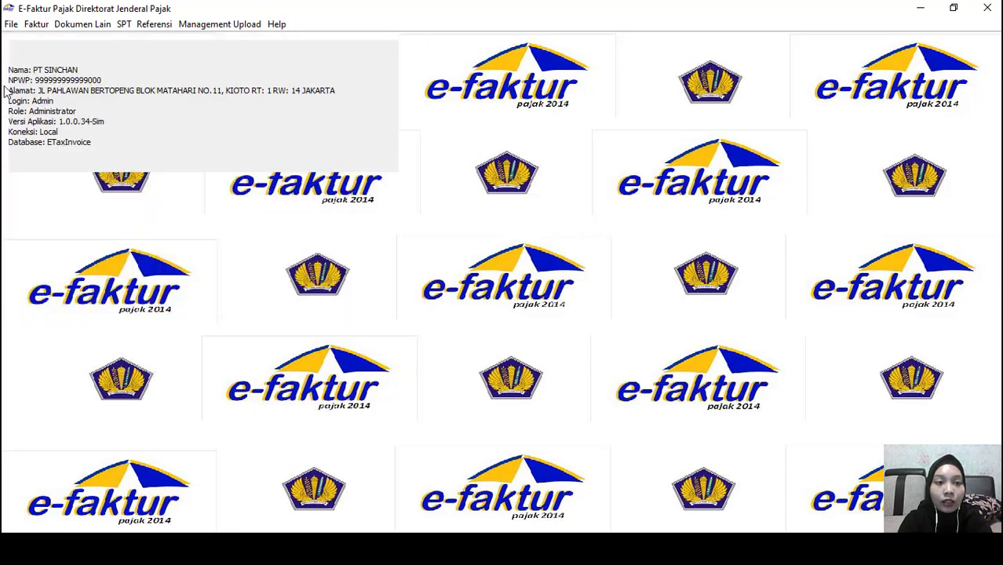
pyautogui.click(72, 27)
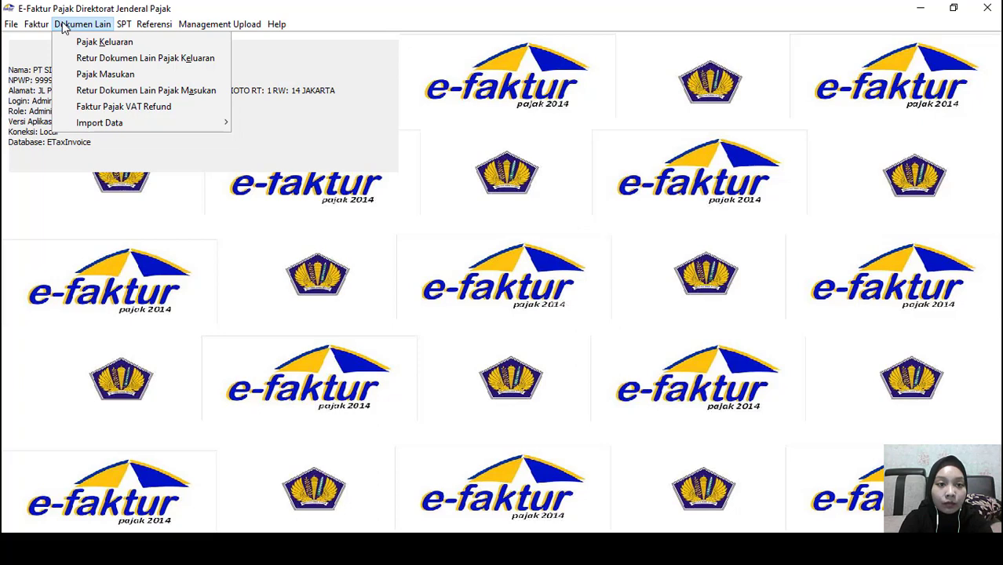
pyautogui.moveTo(43, 27)
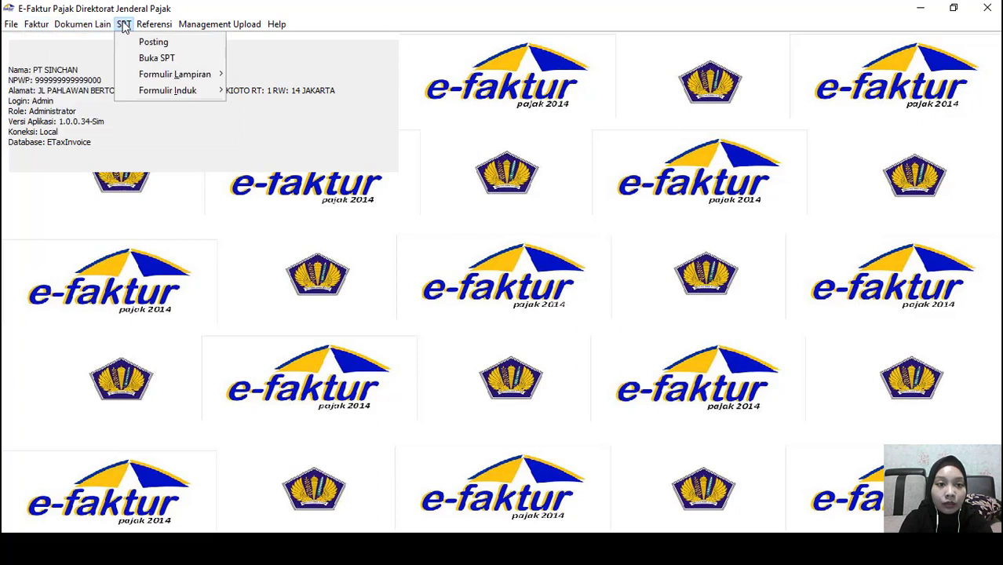
pyautogui.moveTo(97, 26)
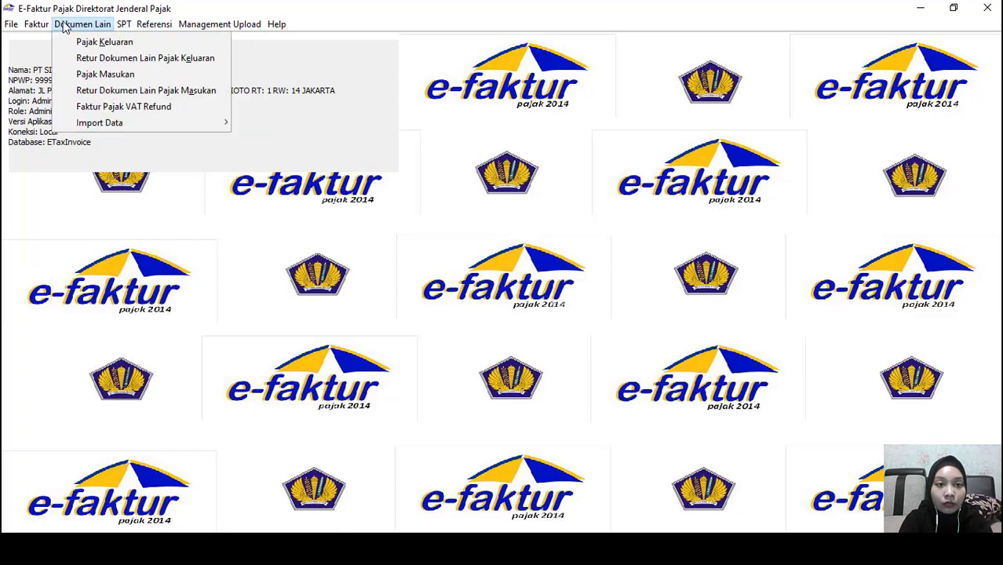
pyautogui.moveTo(58, 61)
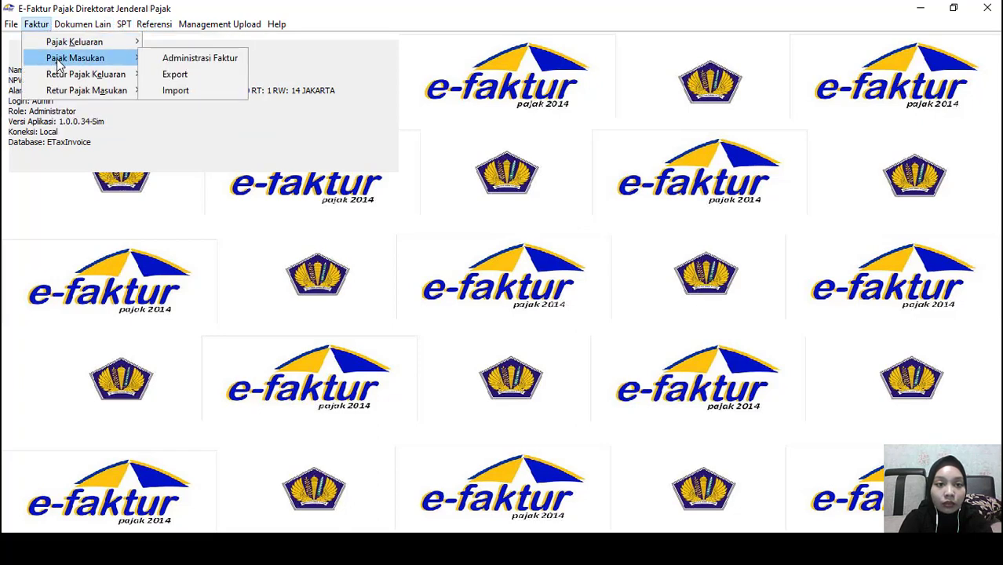
pyautogui.click(168, 63)
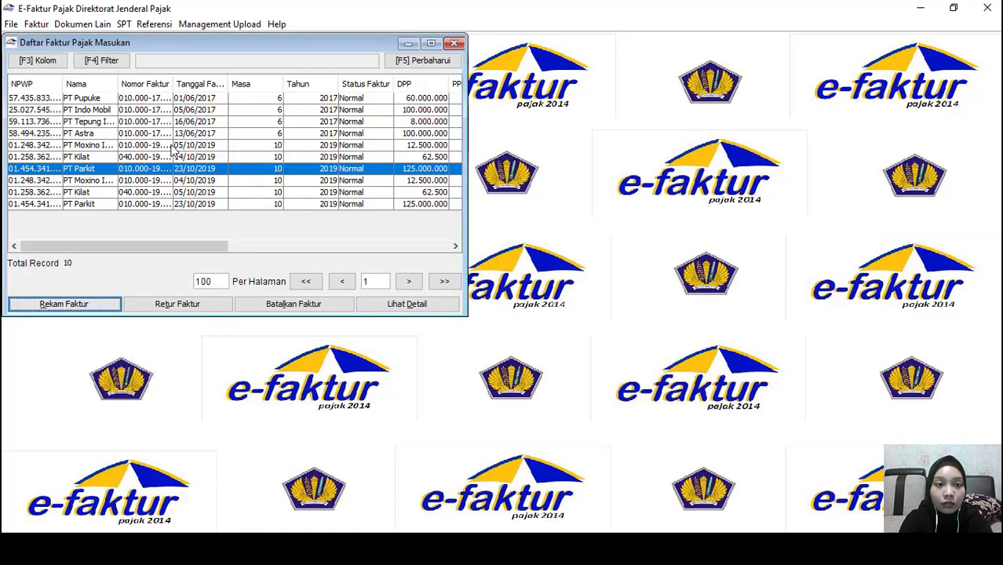
pyautogui.click(458, 45)
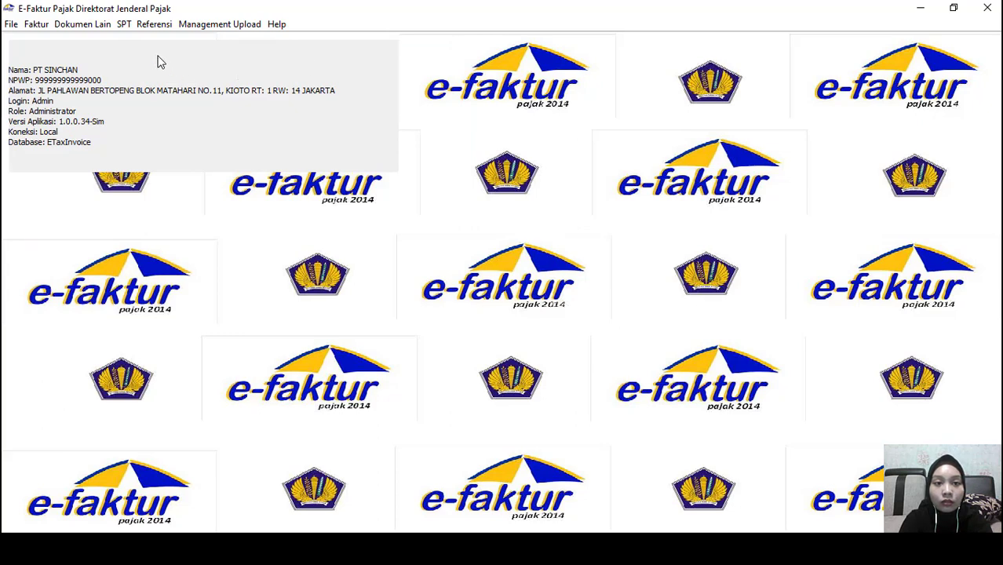
pyautogui.click(88, 26)
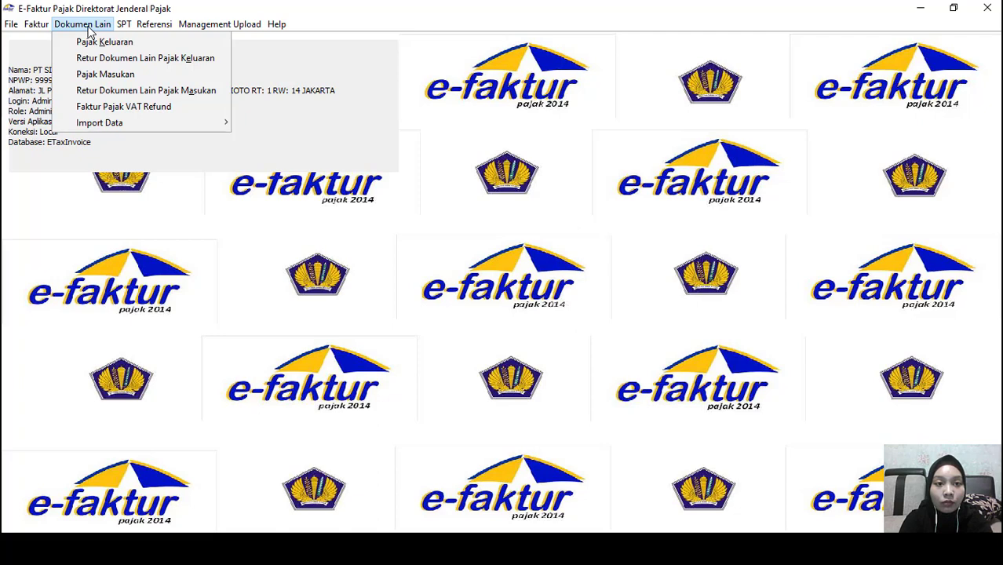
# Open the input-tax other documents list, start an entry, then discard it and close the list
pyautogui.click(91, 77)
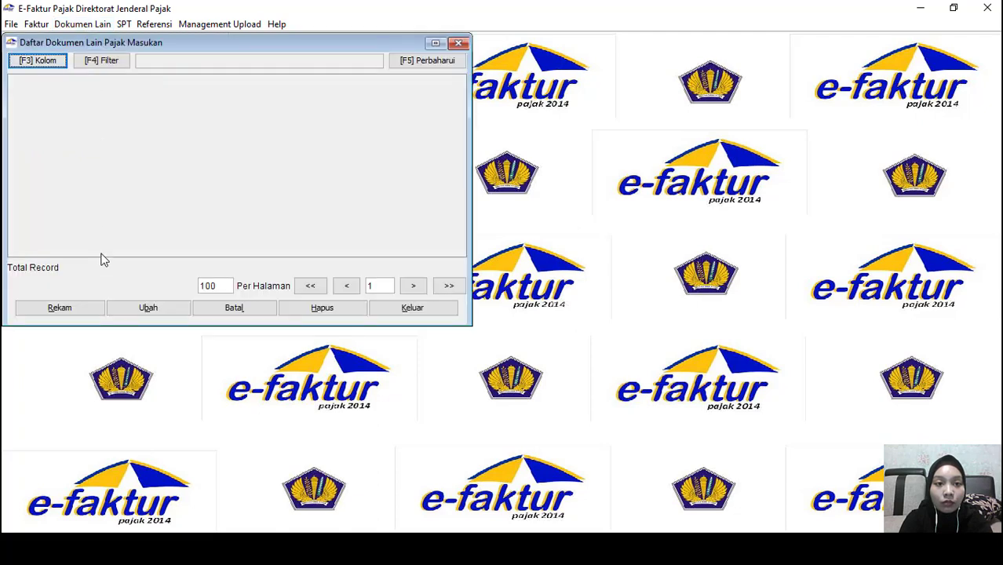
pyautogui.click(69, 308)
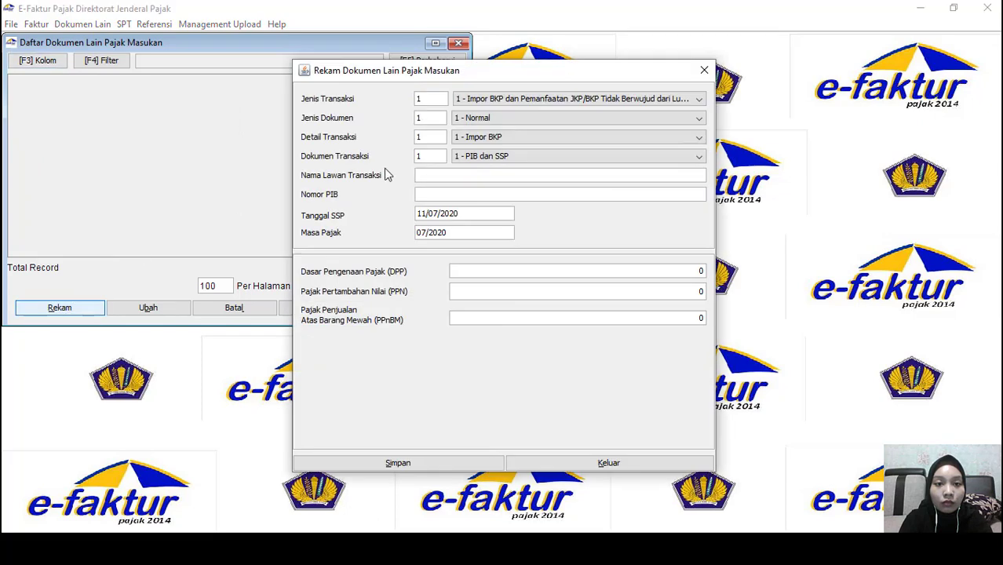
pyautogui.click(704, 70)
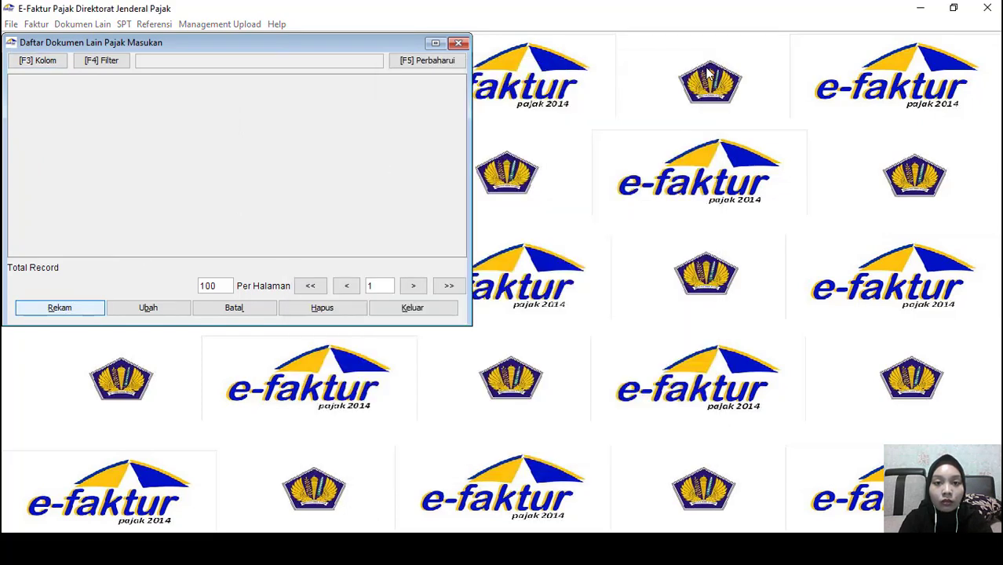
pyautogui.click(458, 44)
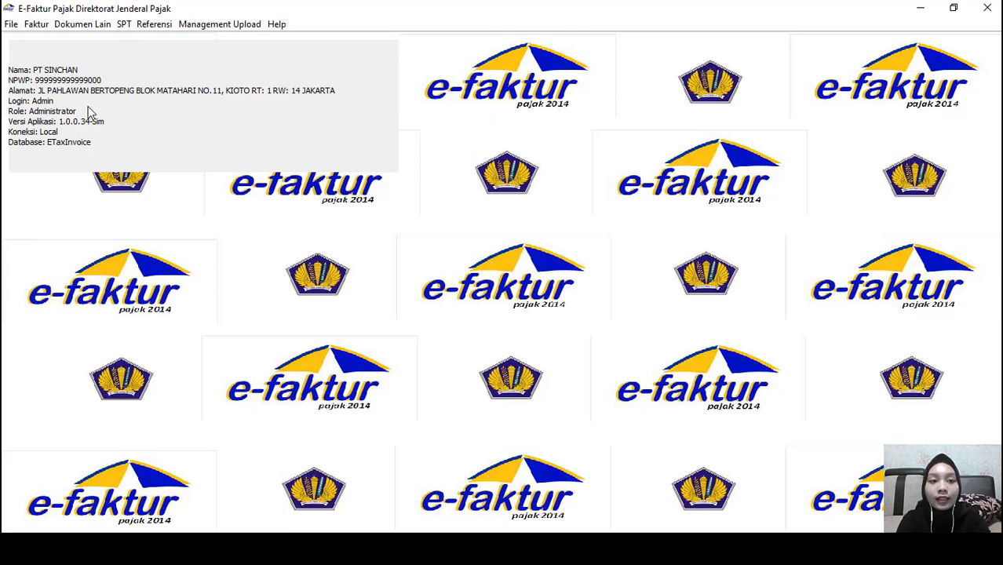
# Reopen Dokumen Lain > Pajak Masukan and start recording a new document
pyautogui.click(78, 29)
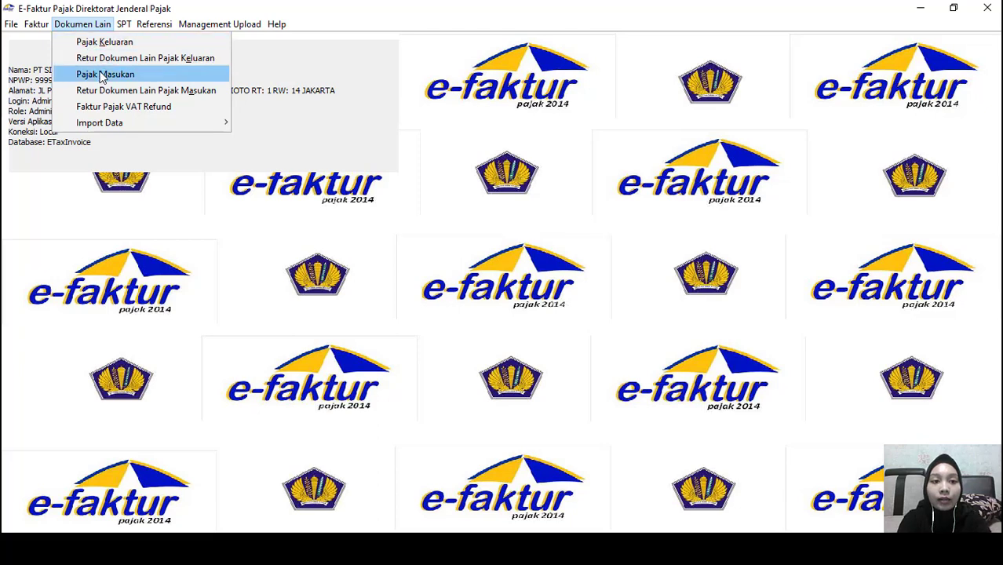
pyautogui.click(102, 75)
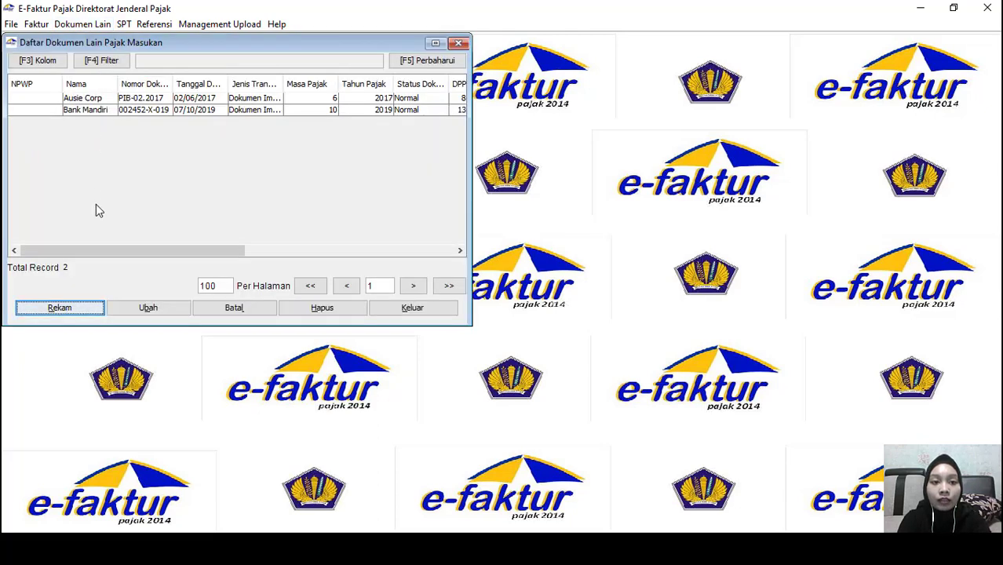
pyautogui.click(89, 309)
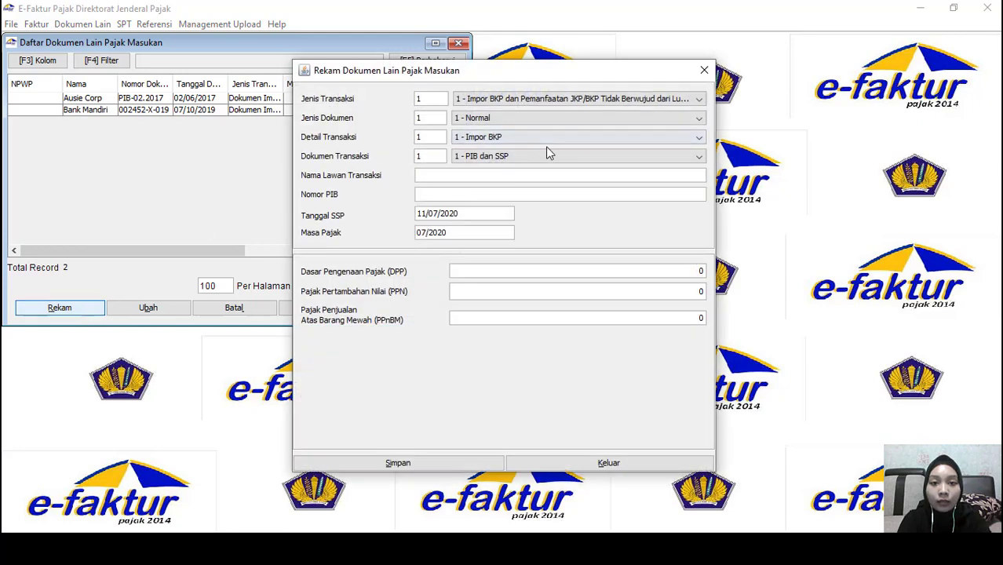
# Keep import of goods, Normal, Impor BKP and PIB dan SSP as the document options
pyautogui.click(556, 102)
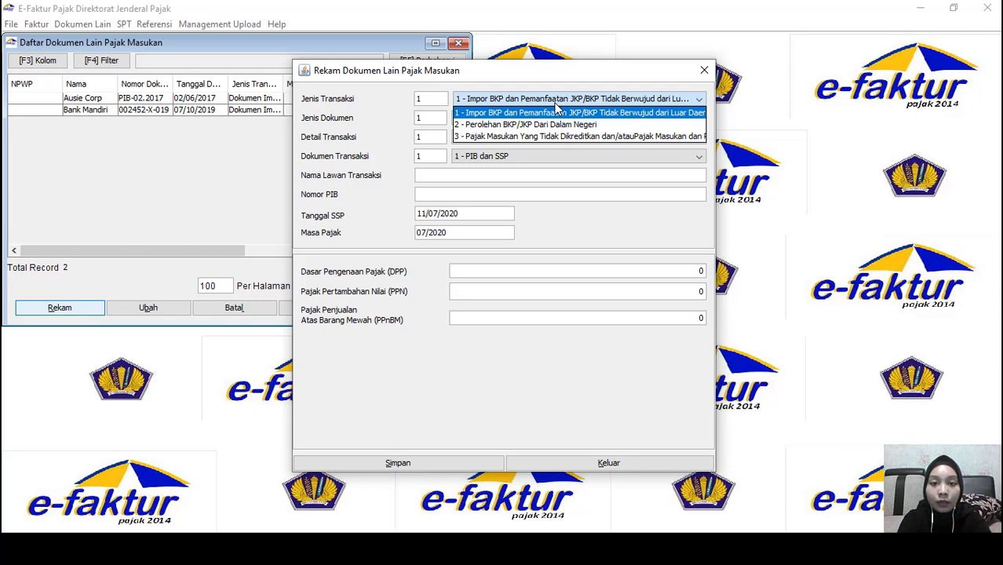
pyautogui.click(556, 112)
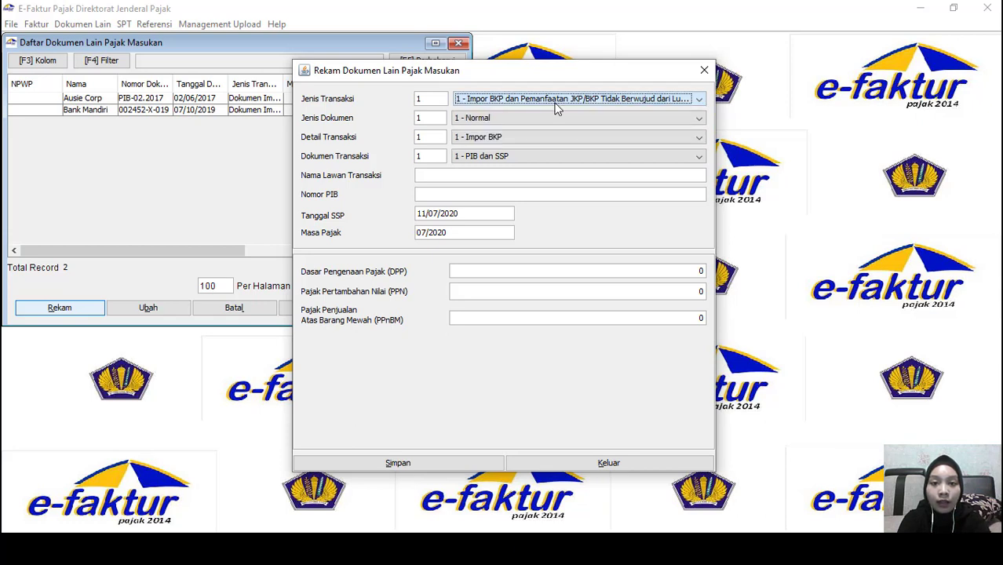
pyautogui.click(532, 122)
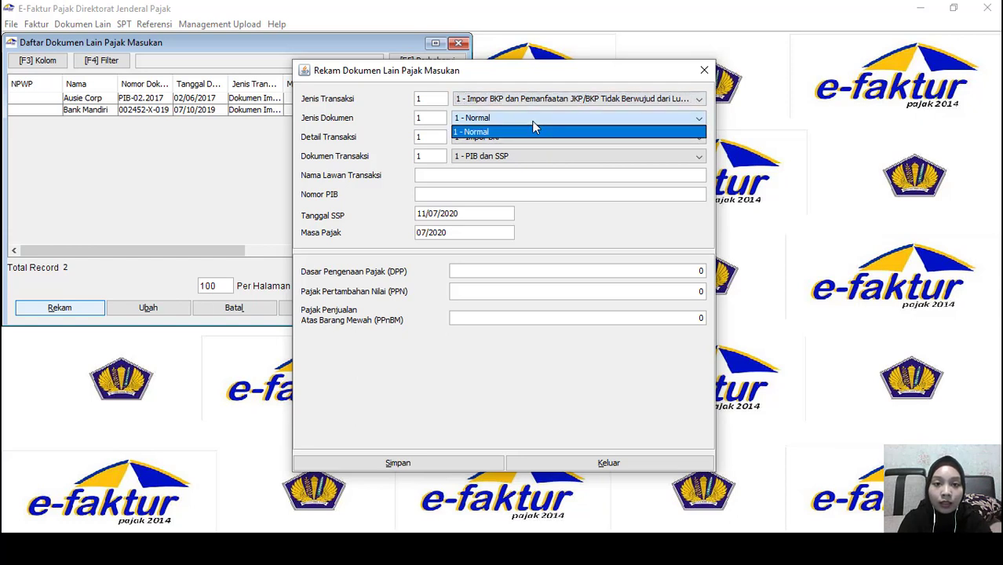
pyautogui.click(533, 130)
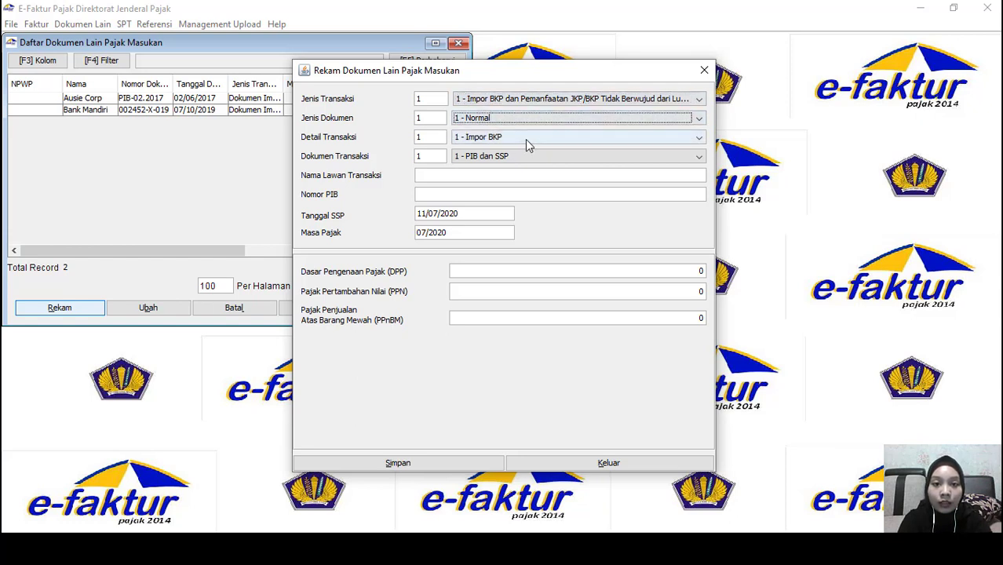
pyautogui.click(526, 140)
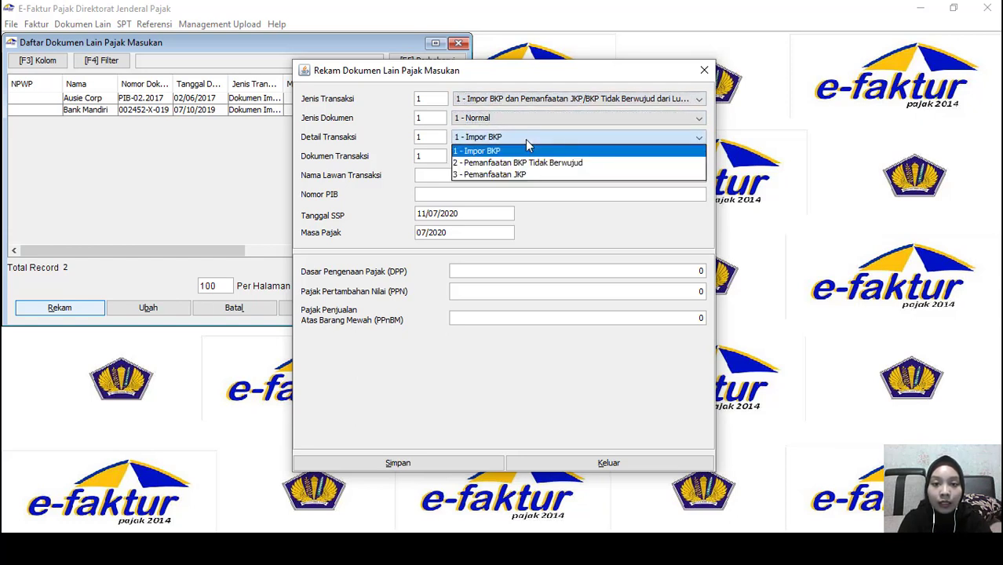
pyautogui.click(526, 142)
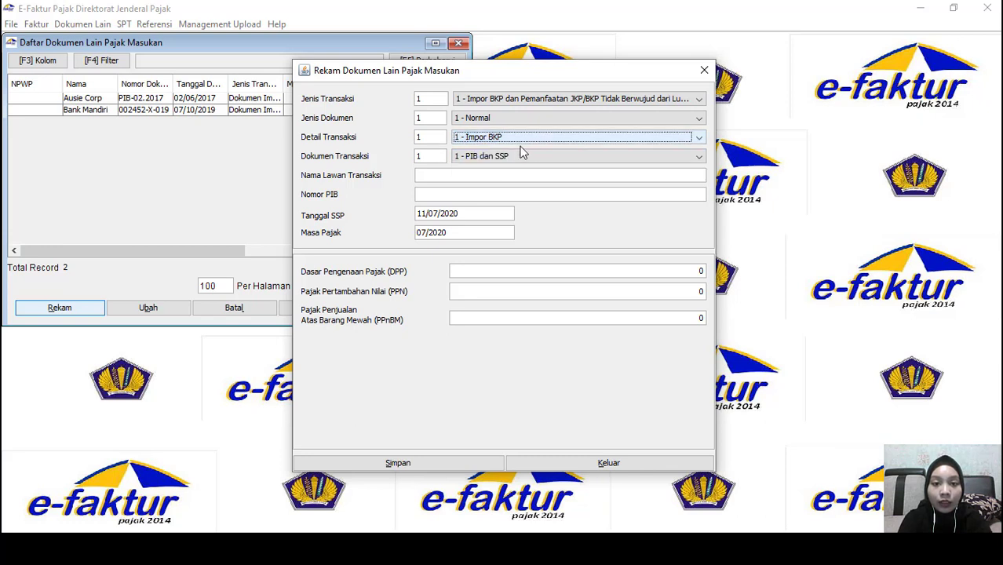
pyautogui.click(519, 159)
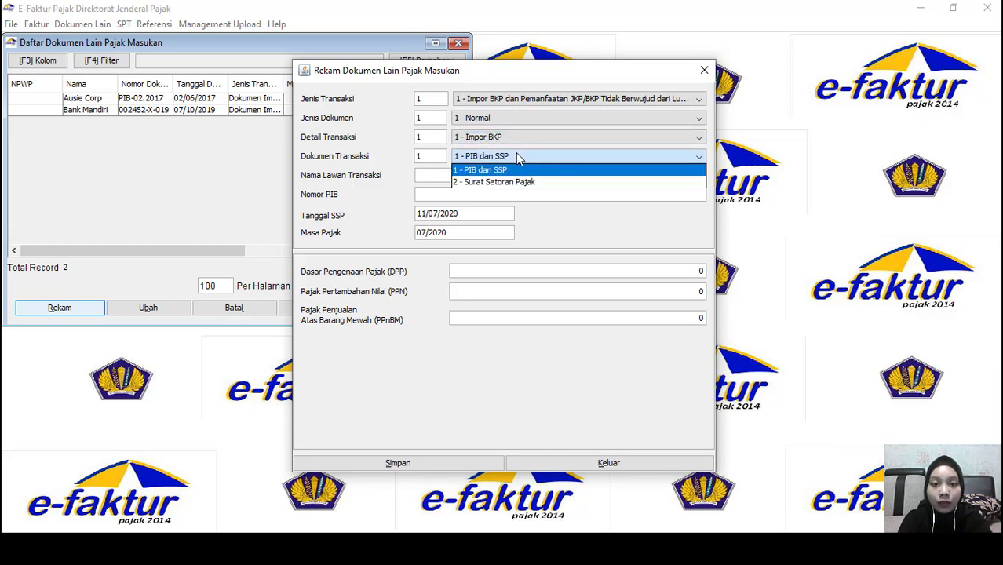
pyautogui.click(518, 158)
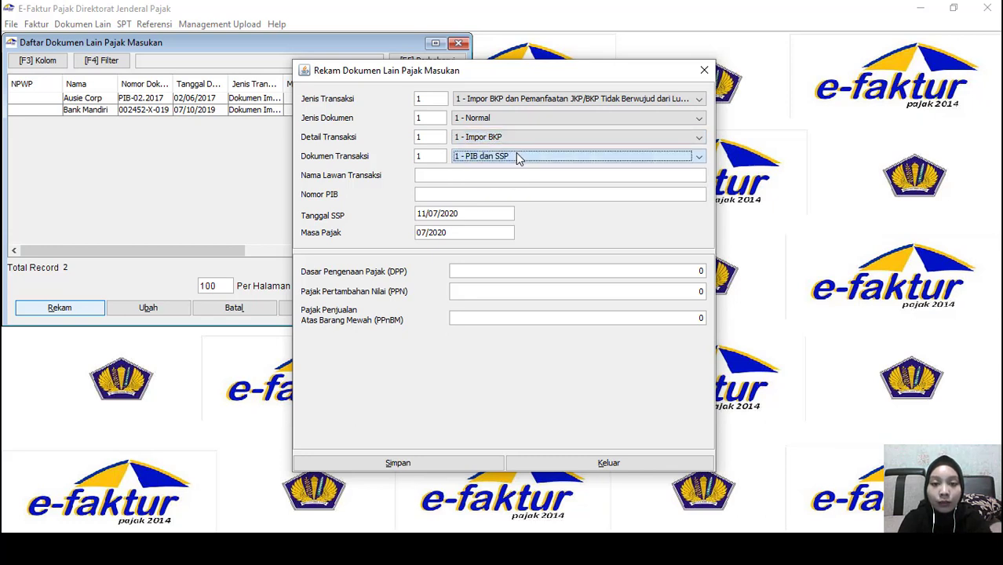
pyautogui.click(465, 179)
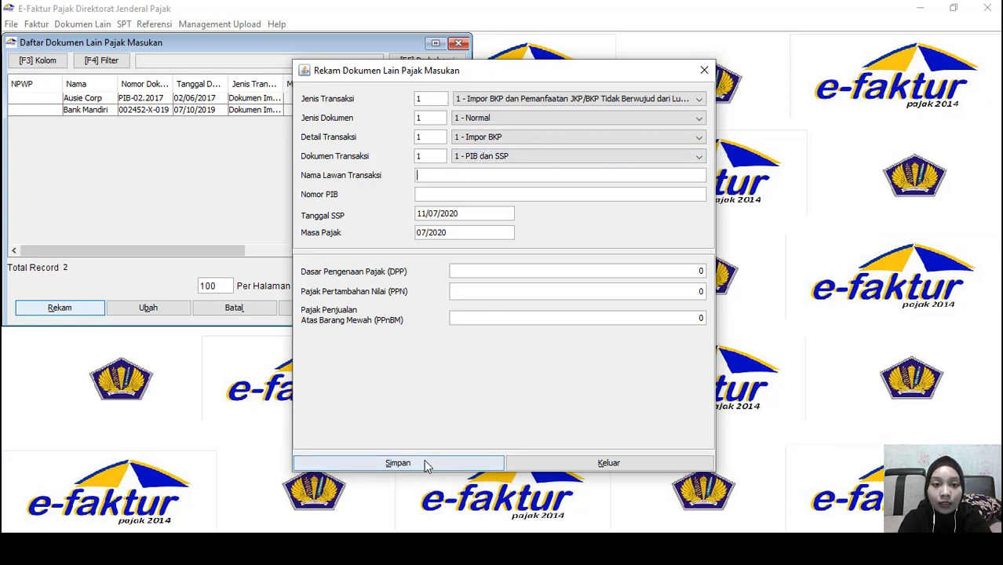
pyautogui.hotkey('alt', 'Tab')
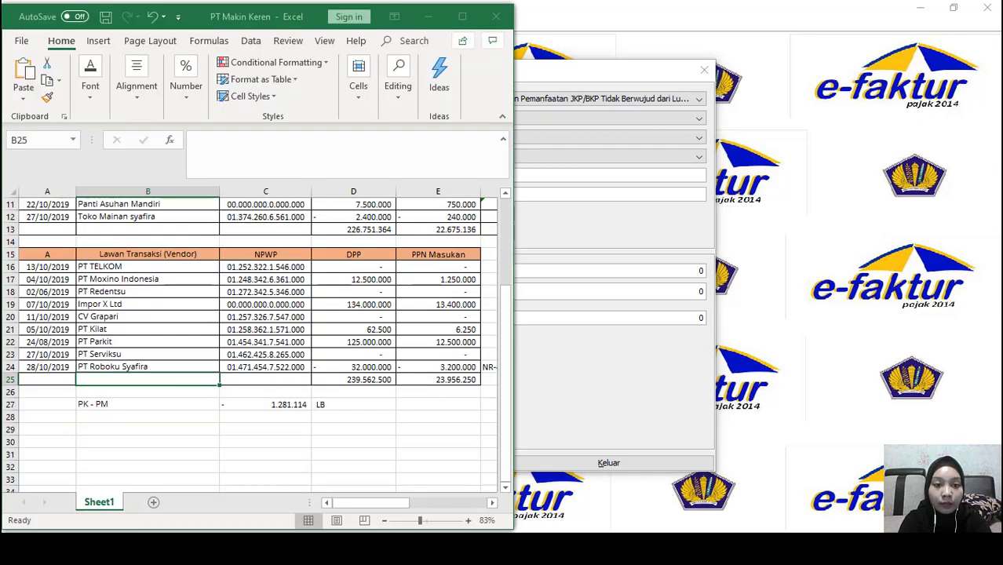
# Copy 'Impor X Ltd' from the workbook into the counterparty name field
pyautogui.click(125, 304)
pyautogui.moveTo(278, 136); pyautogui.dragTo(188, 140)
pyautogui.hotkey('ctrl', 'c')
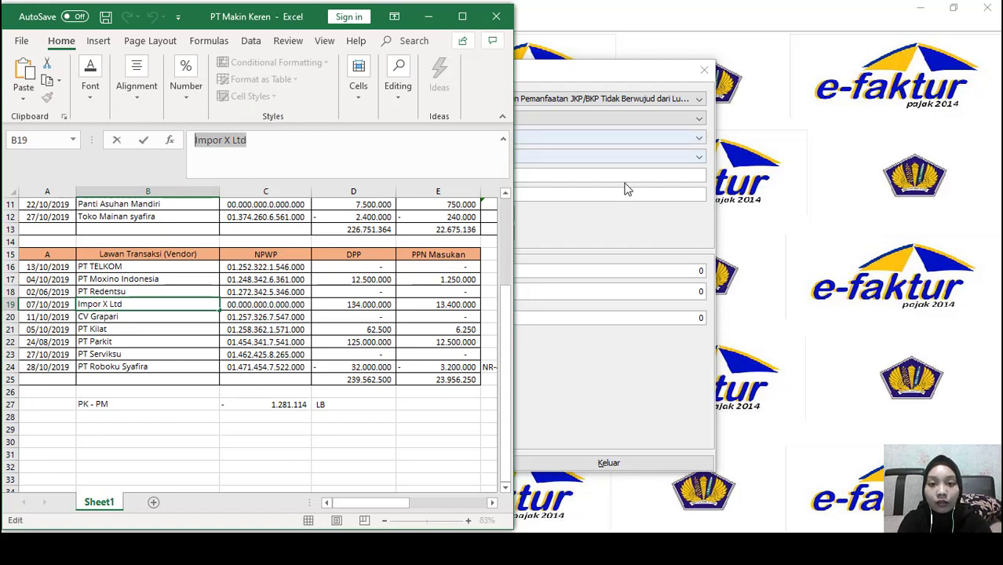
pyautogui.click(625, 189)
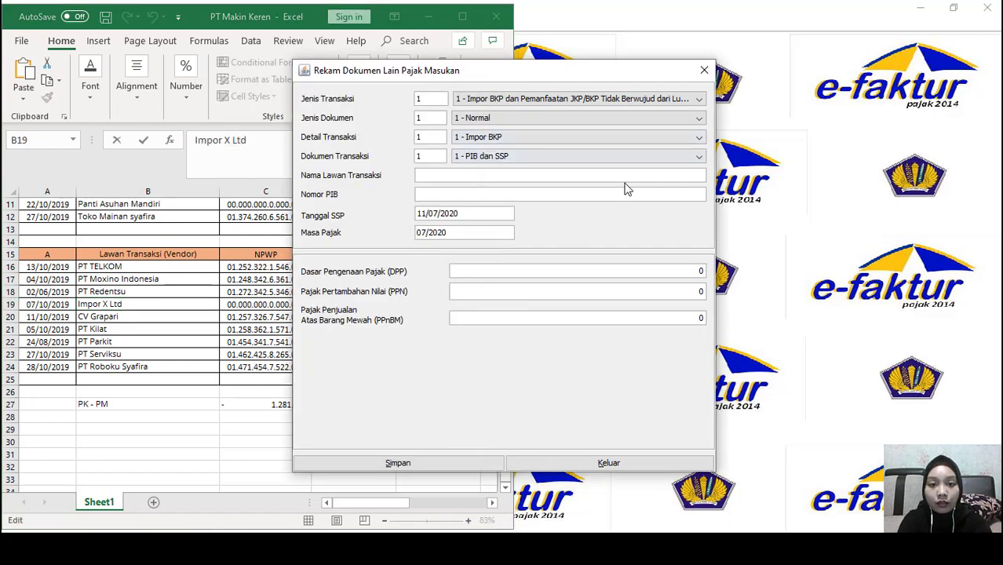
pyautogui.click(419, 175)
pyautogui.hotkey('ctrl', 'v')
pyautogui.click(281, 338)
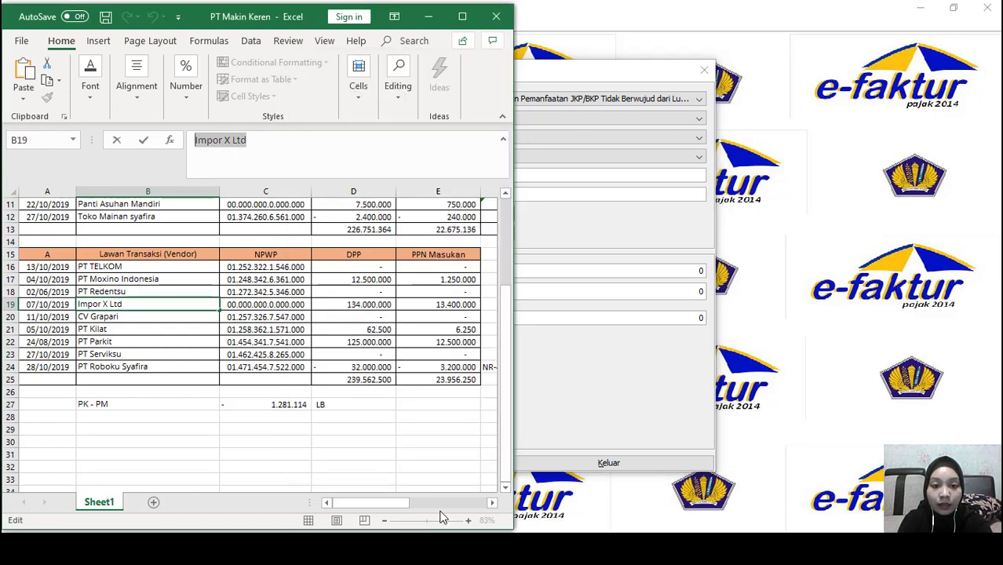
pyautogui.hotkey('alt', 'Tab')
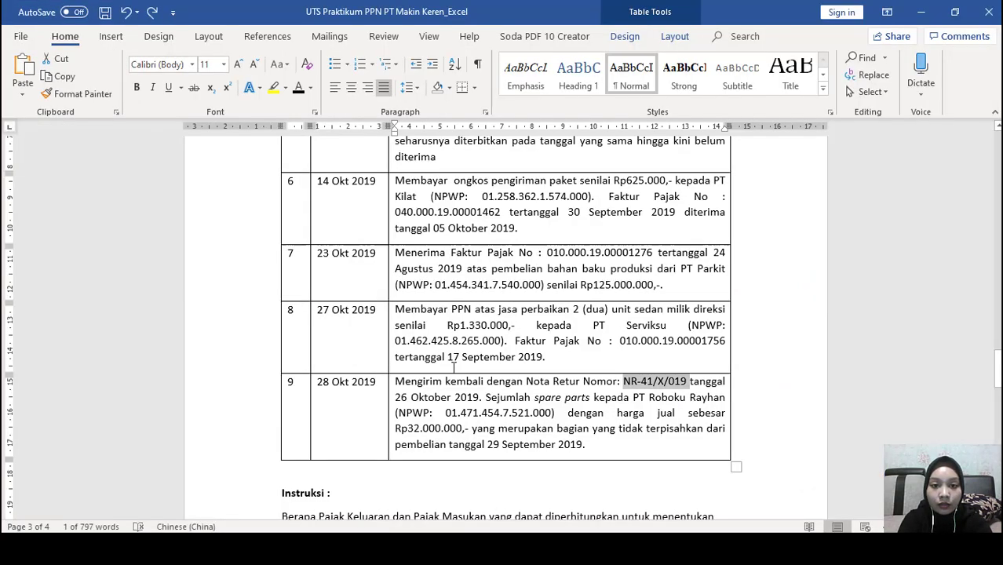
pyautogui.scroll(6, 453, 367)
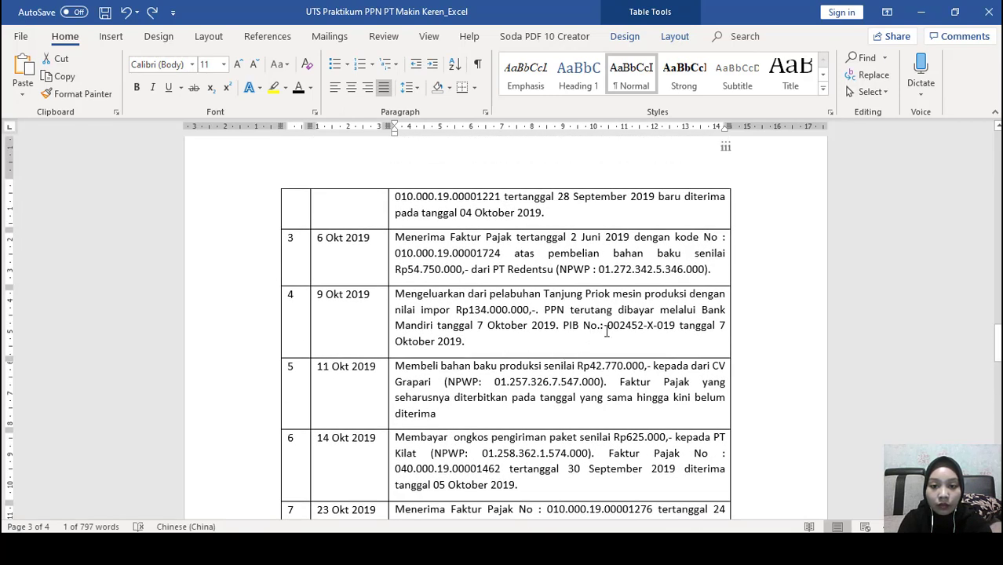
pyautogui.moveTo(607, 325); pyautogui.dragTo(666, 325)
pyautogui.hotkey('ctrl', 'c')
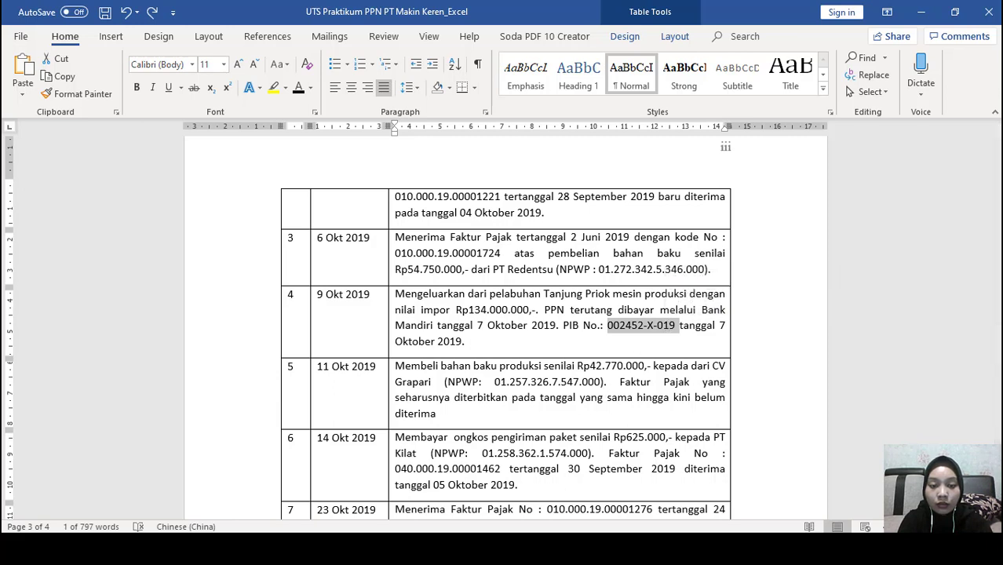
pyautogui.click(518, 549)
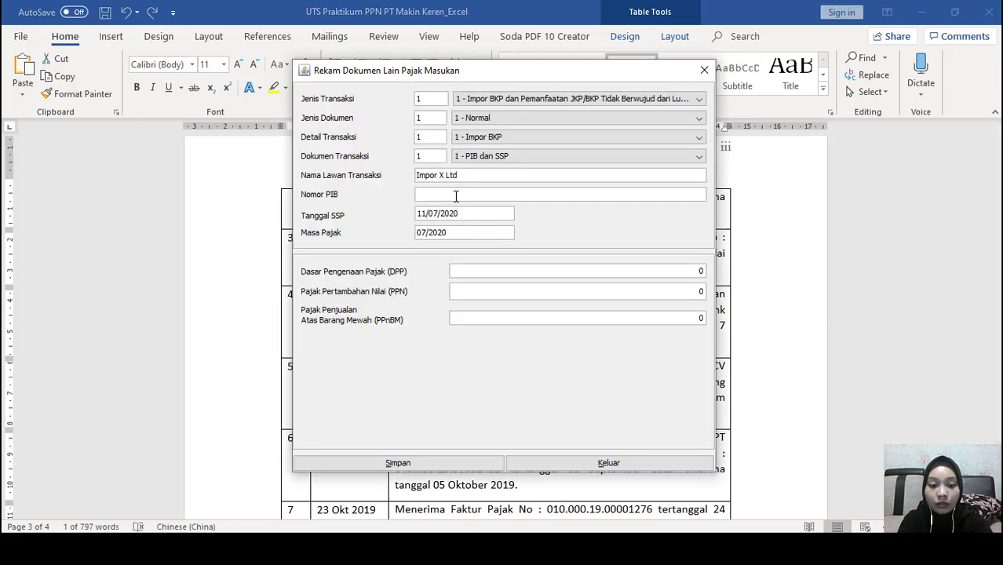
pyautogui.hotkey('ctrl', 'v')
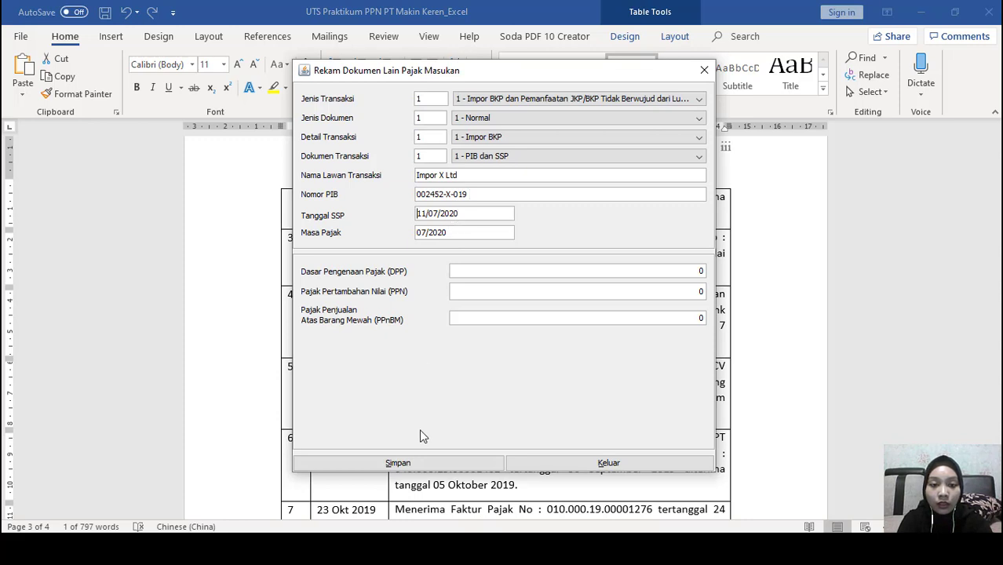
# Replace the SSP date 11/07/2020 with 07/10/2019
pyautogui.hotkey('alt', 'Tab')
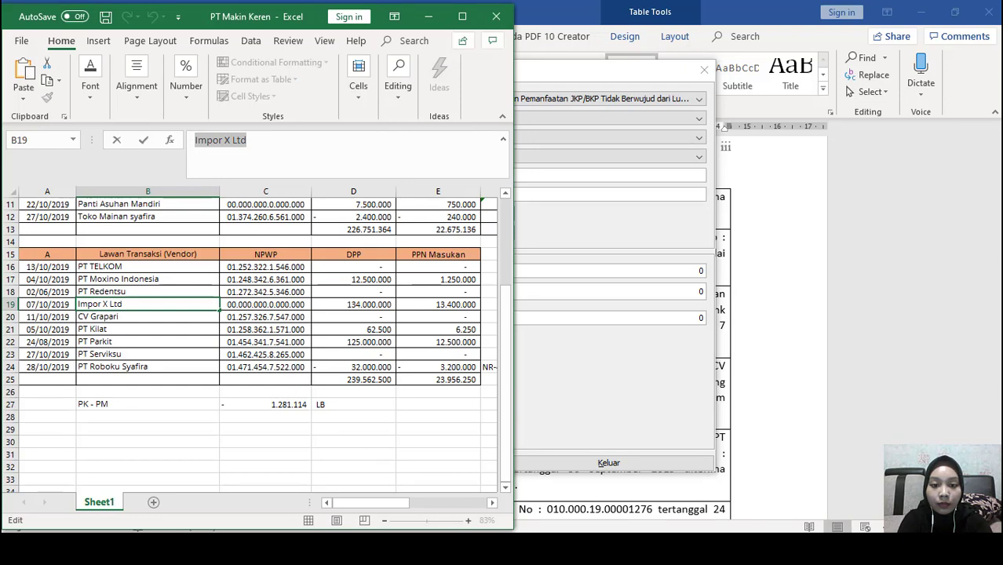
pyautogui.hotkey('alt', 'Tab')
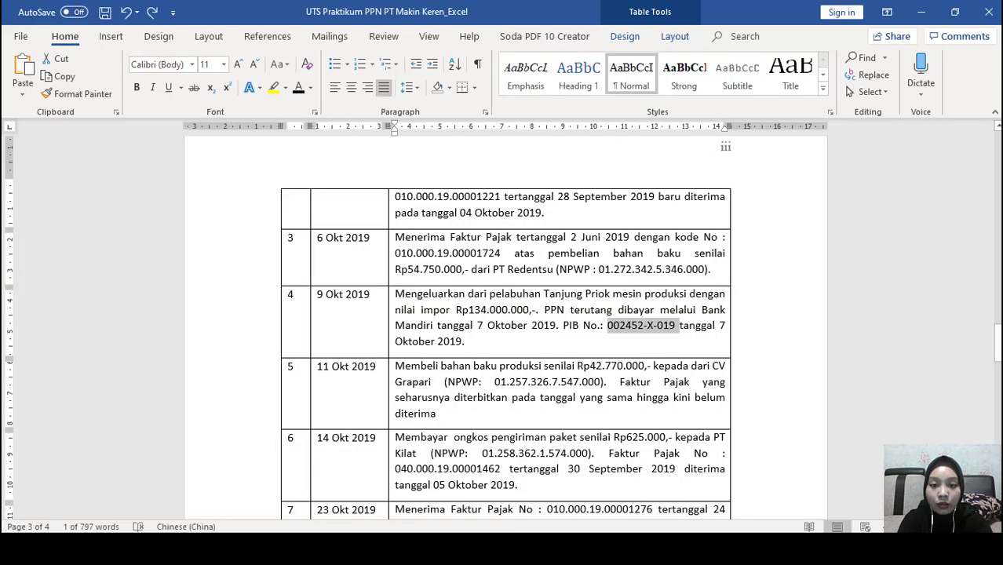
pyautogui.hotkey('alt', 'Tab')
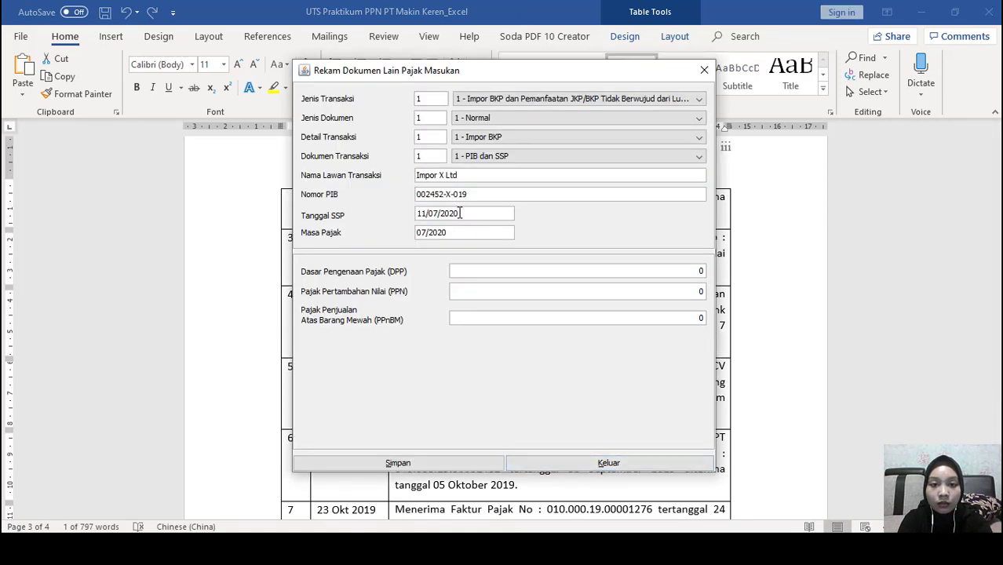
pyautogui.moveTo(417, 214); pyautogui.dragTo(477, 213)
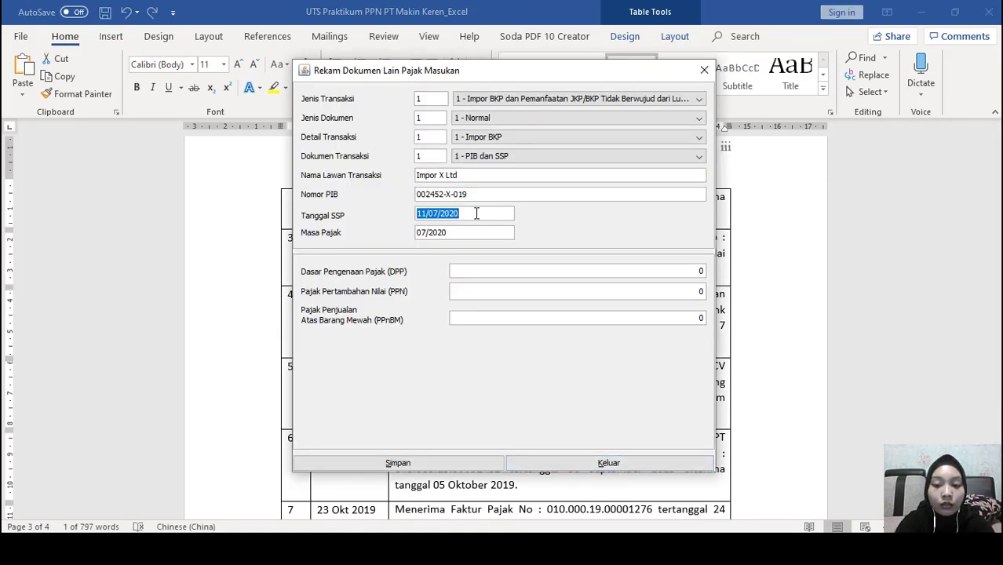
pyautogui.press('BackSpace')
pyautogui.write('07/10/2019')
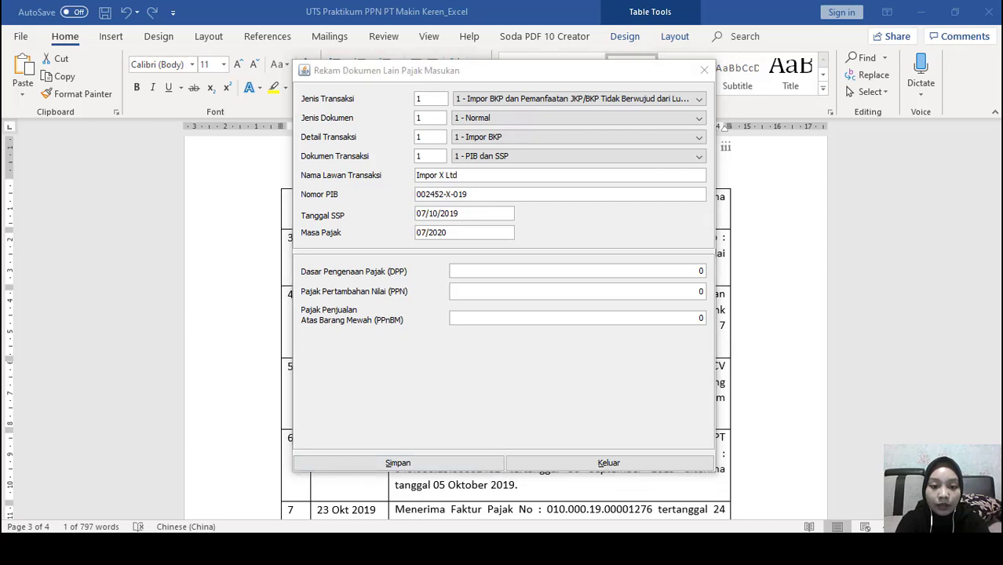
# Complete the DPP as 134.000.000 so PPN 13.400.000 is calculated
pyautogui.hotkey('alt', 'Tab')
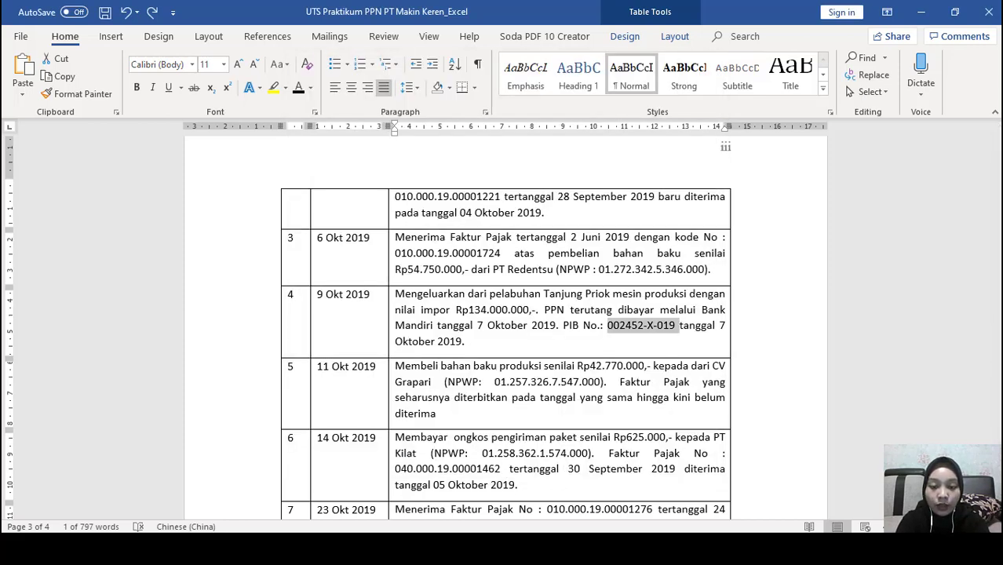
pyautogui.hotkey('alt', 'Tab')
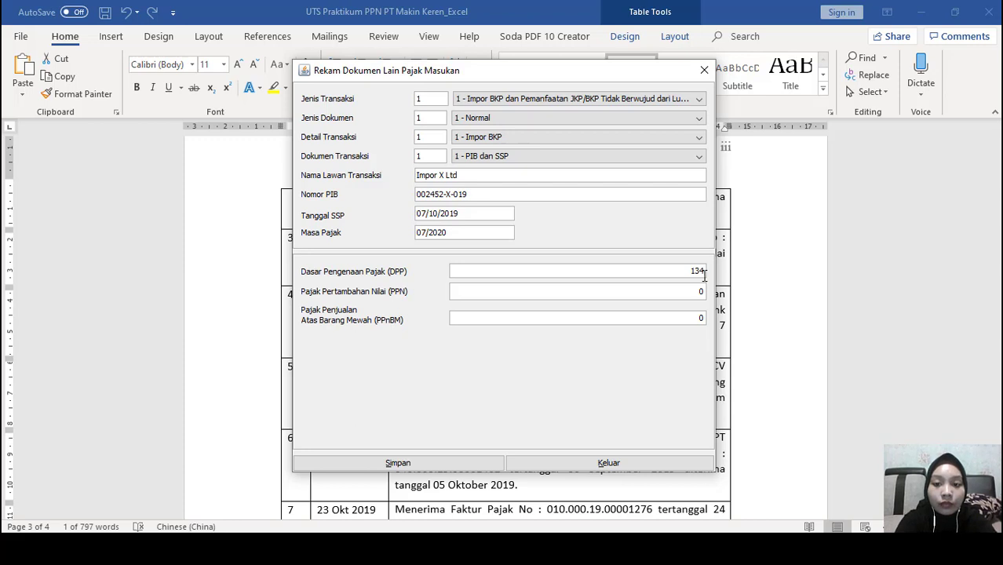
pyautogui.write('000000')
pyautogui.press('Tab')
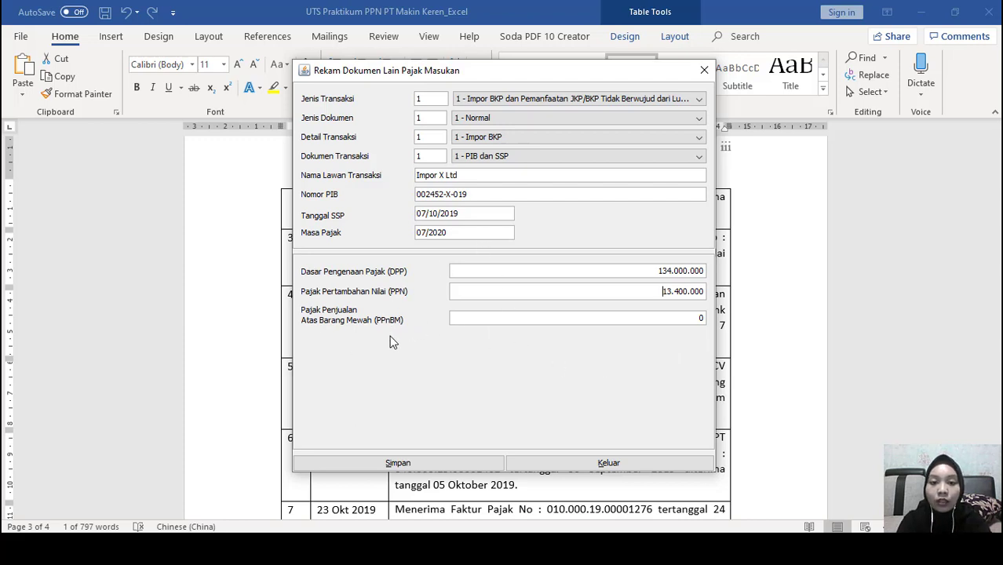
# Correct the PIB number to 002453-X-019 after the save error, save, and start a new document
pyautogui.click(420, 460)
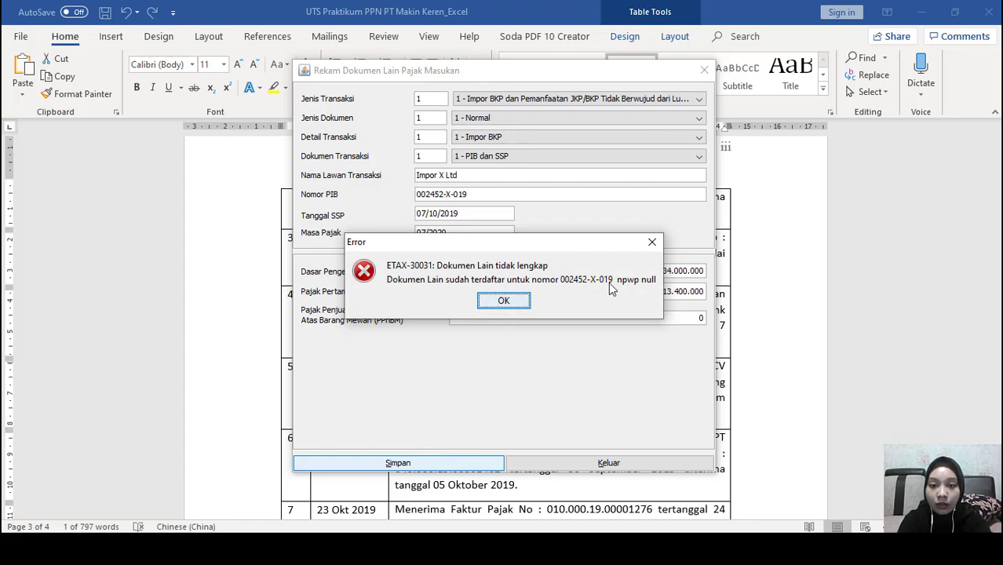
pyautogui.click(504, 301)
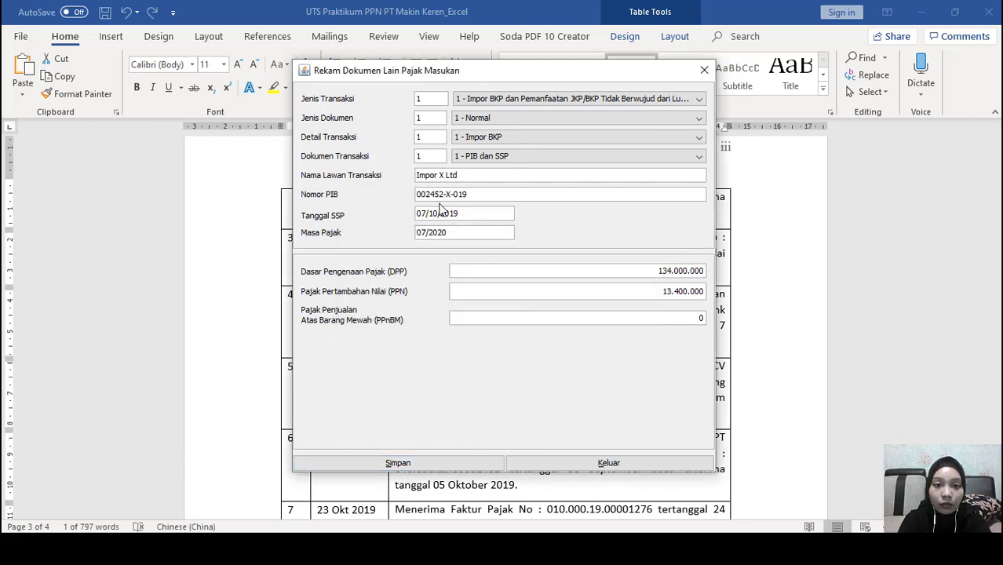
pyautogui.press('BackSpace')
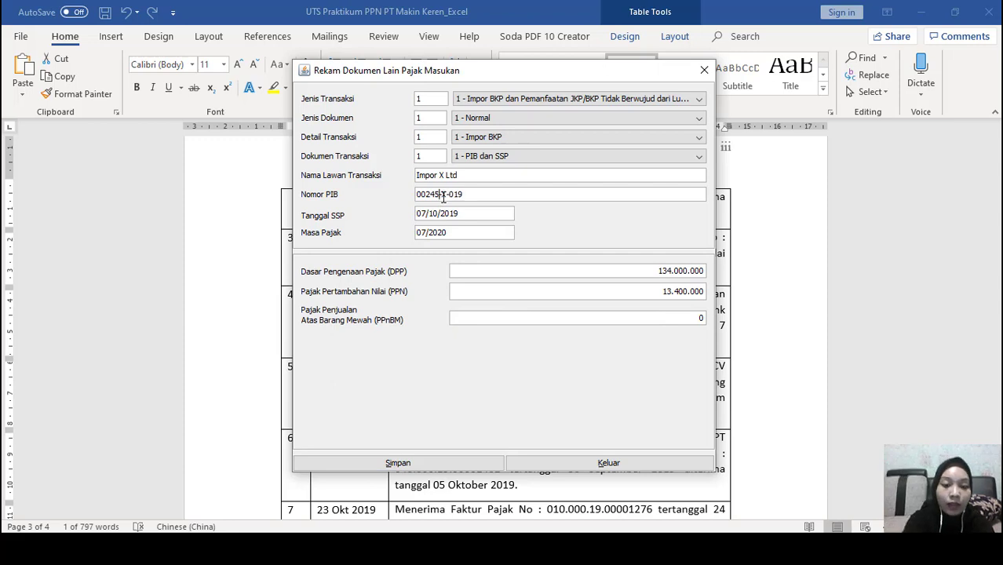
pyautogui.write('3-')
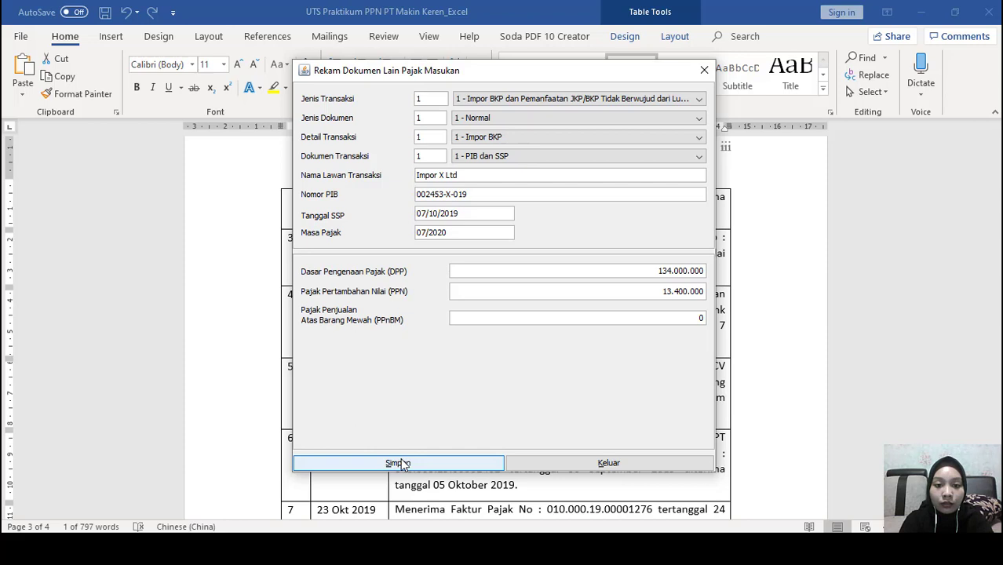
pyautogui.click(405, 463)
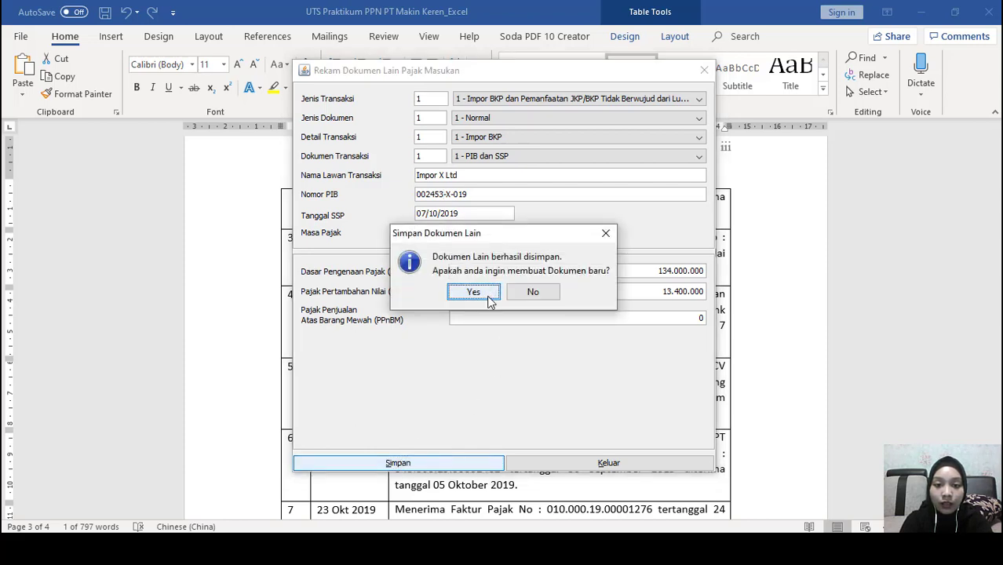
pyautogui.click(475, 293)
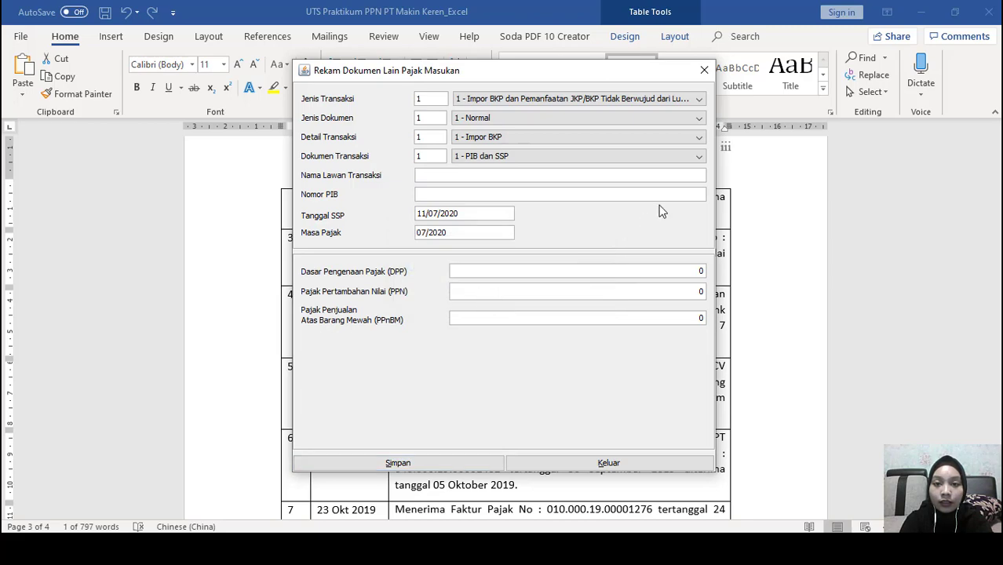
# Close the entry form, check the Bank Mandiri and Impor X Ltd rows, and close the documents list
pyautogui.click(705, 72)
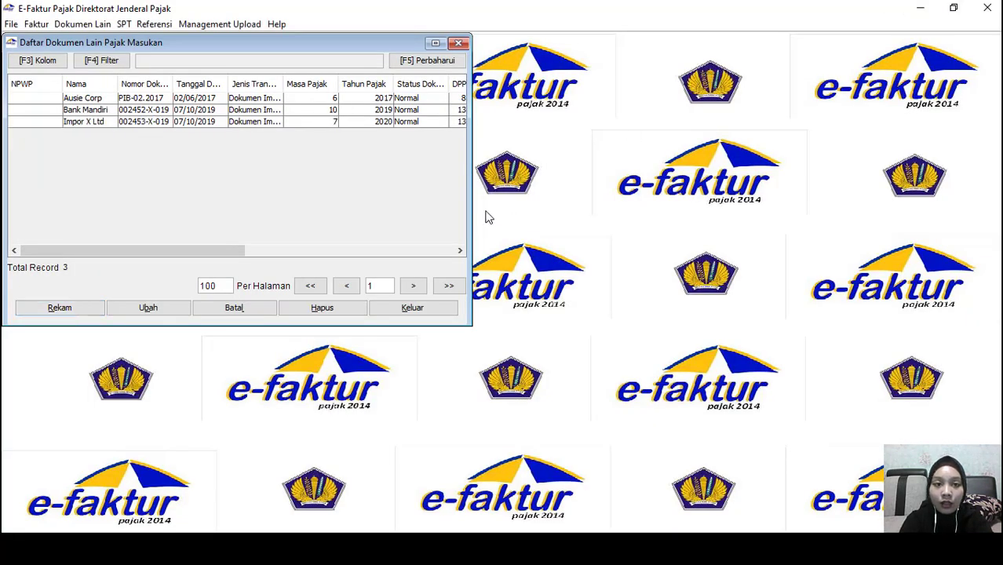
pyautogui.click(45, 114)
pyautogui.click(39, 123)
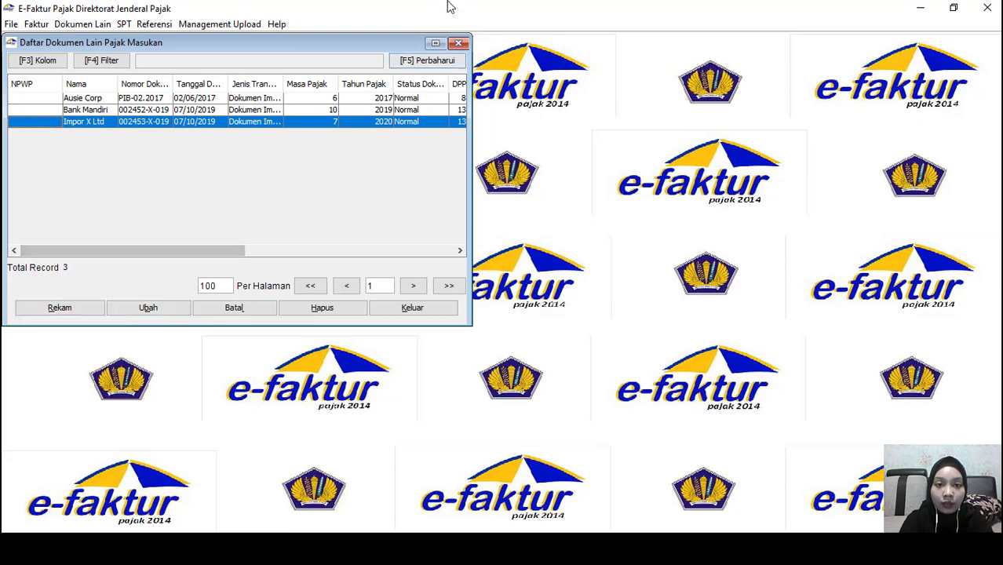
pyautogui.click(459, 43)
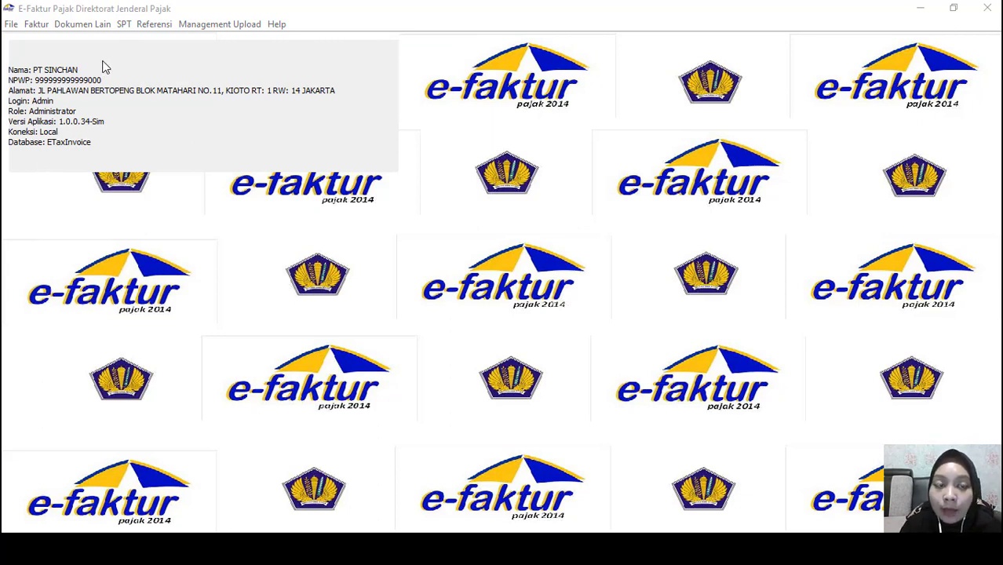
# Re-post the 10/2019 invoice data over the existing SPT and close the posting window
pyautogui.click(126, 28)
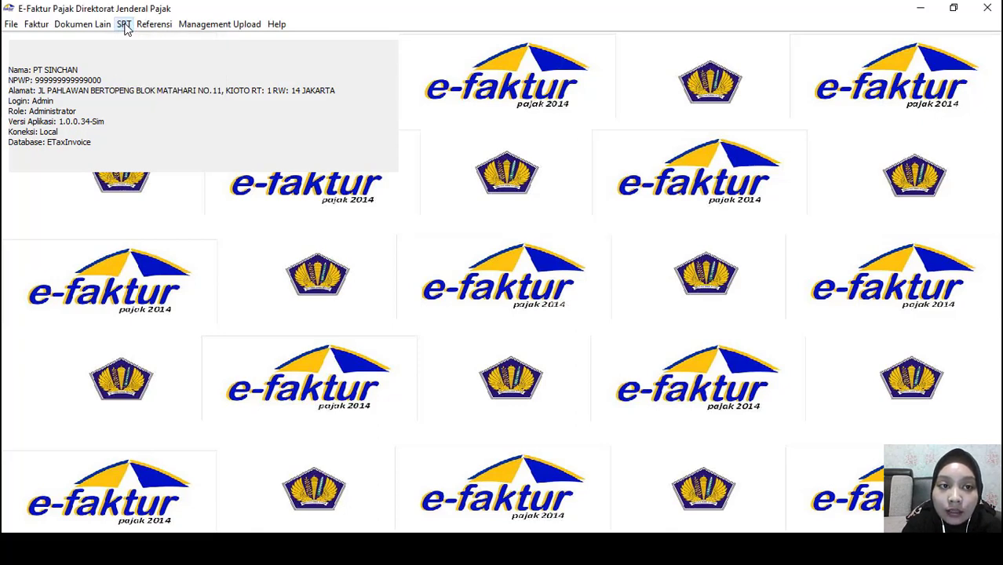
pyautogui.click(125, 26)
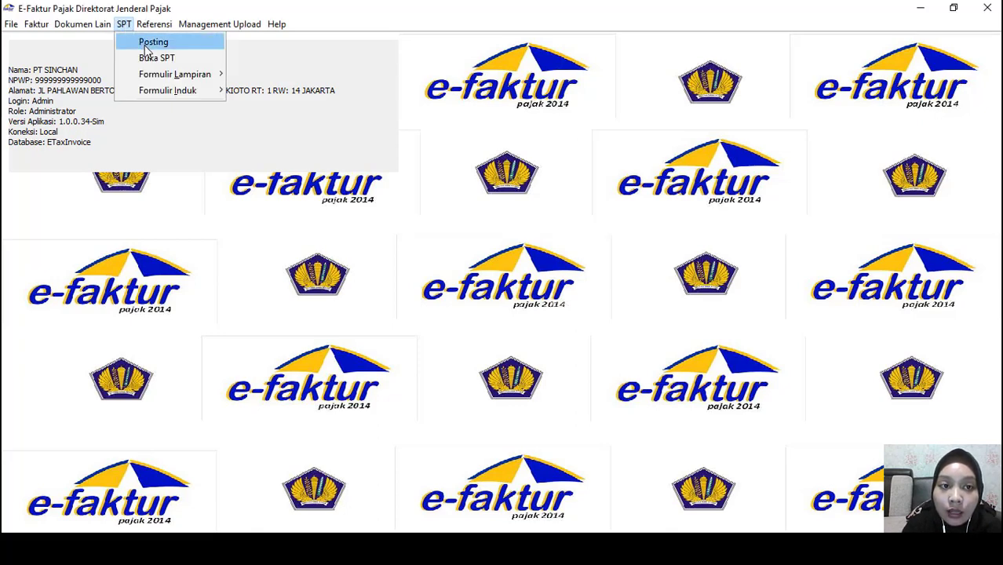
pyautogui.click(151, 43)
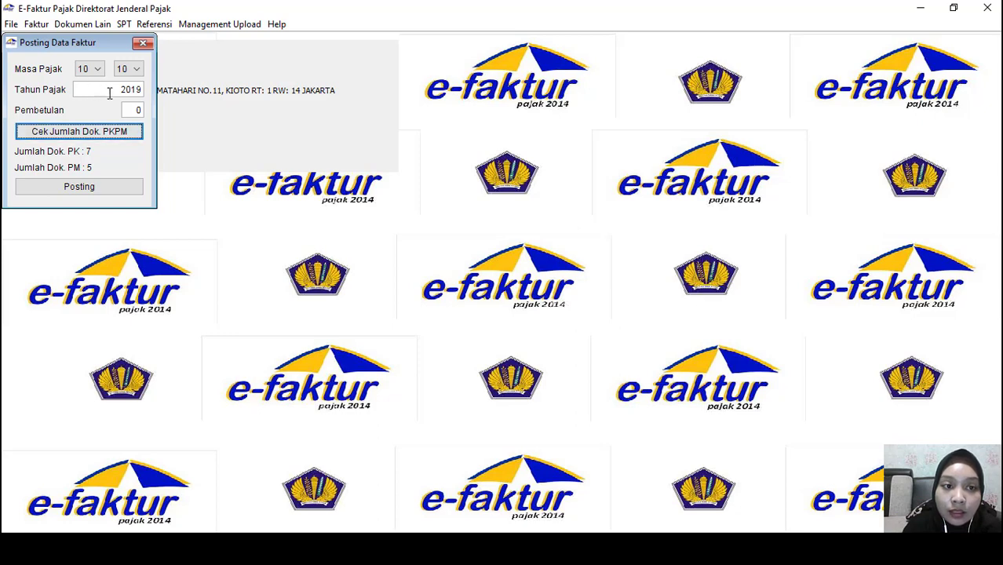
pyautogui.click(78, 190)
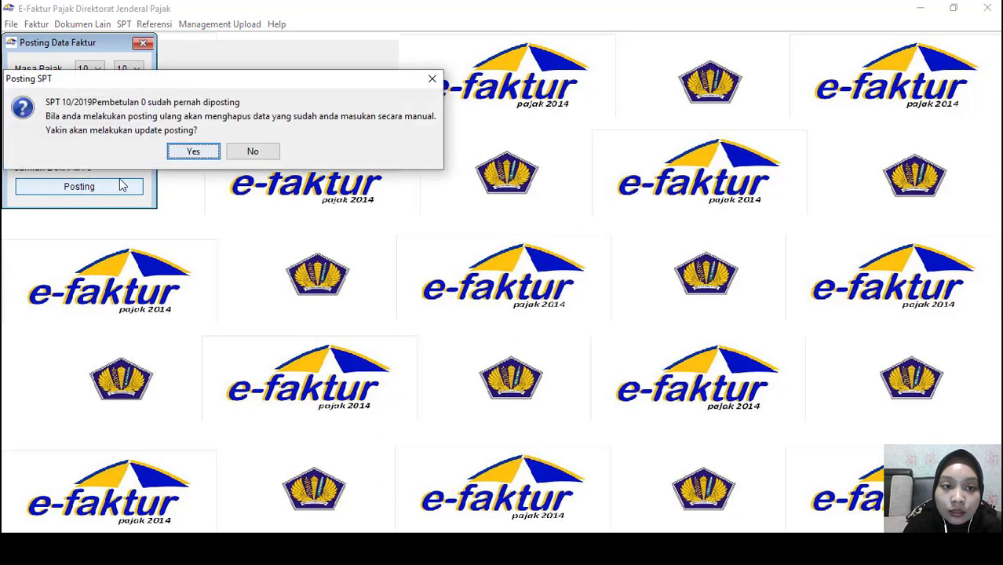
pyautogui.click(203, 154)
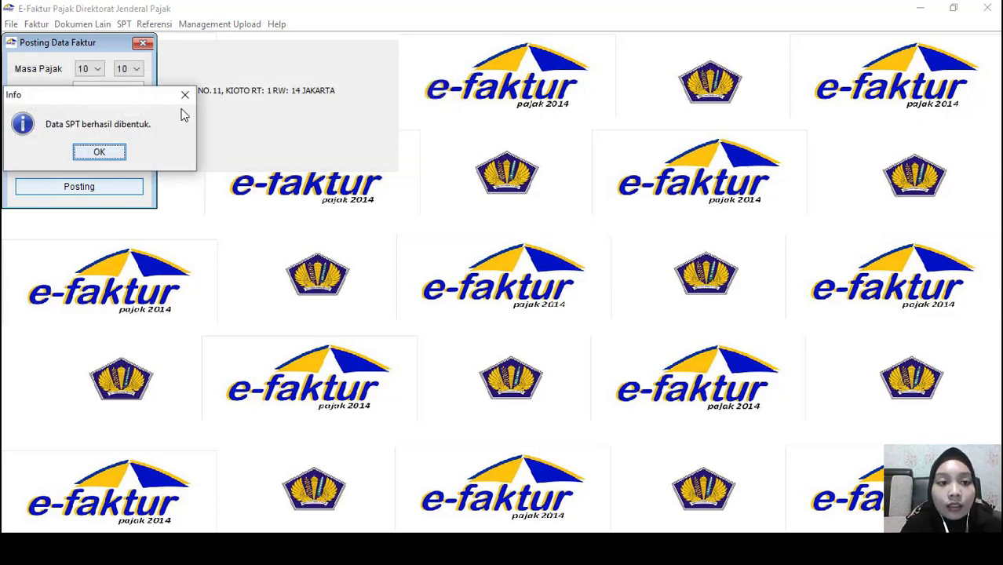
pyautogui.click(99, 153)
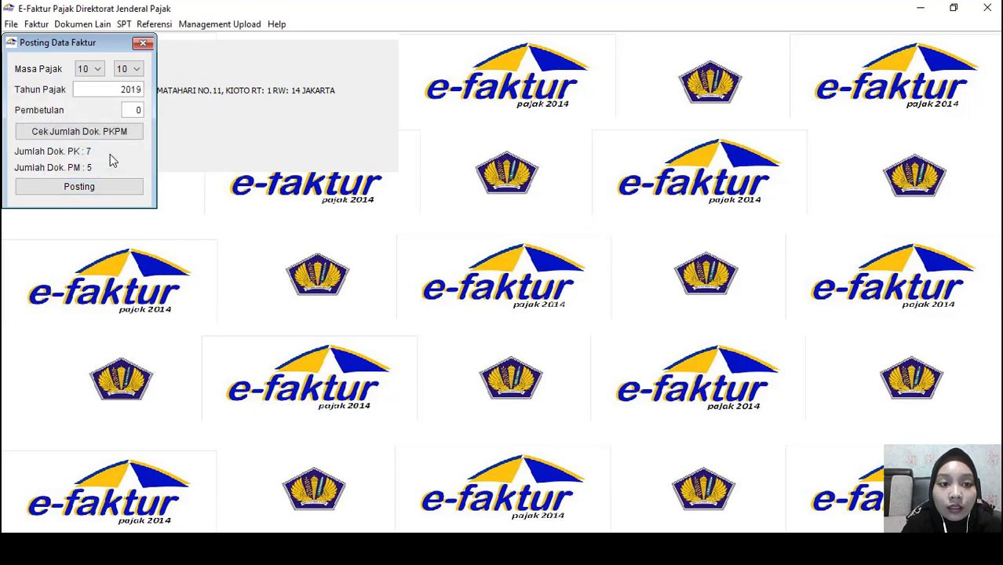
pyautogui.click(142, 43)
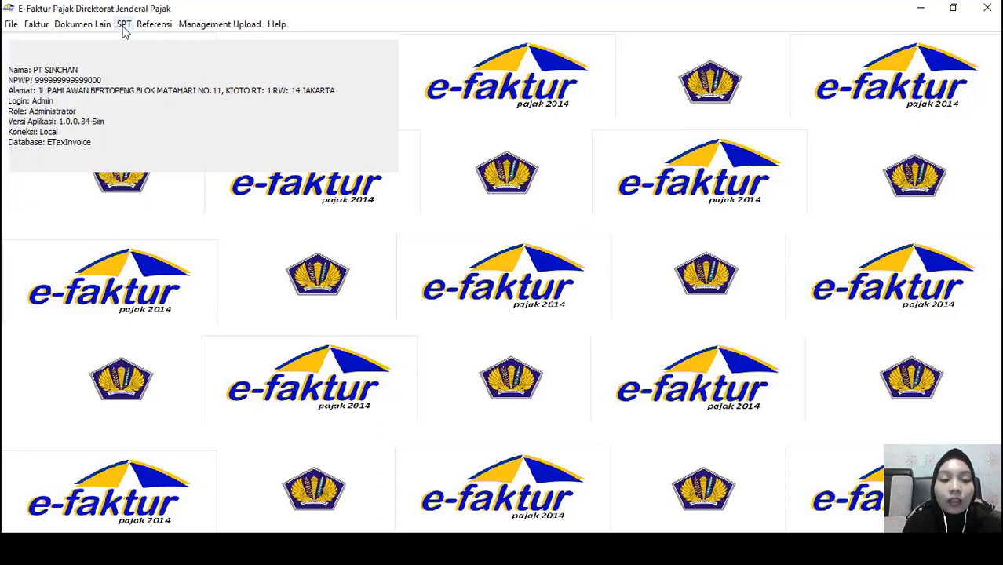
# Open the 2019 10-10 SPT from the Buka SPT list for editing
pyautogui.click(124, 26)
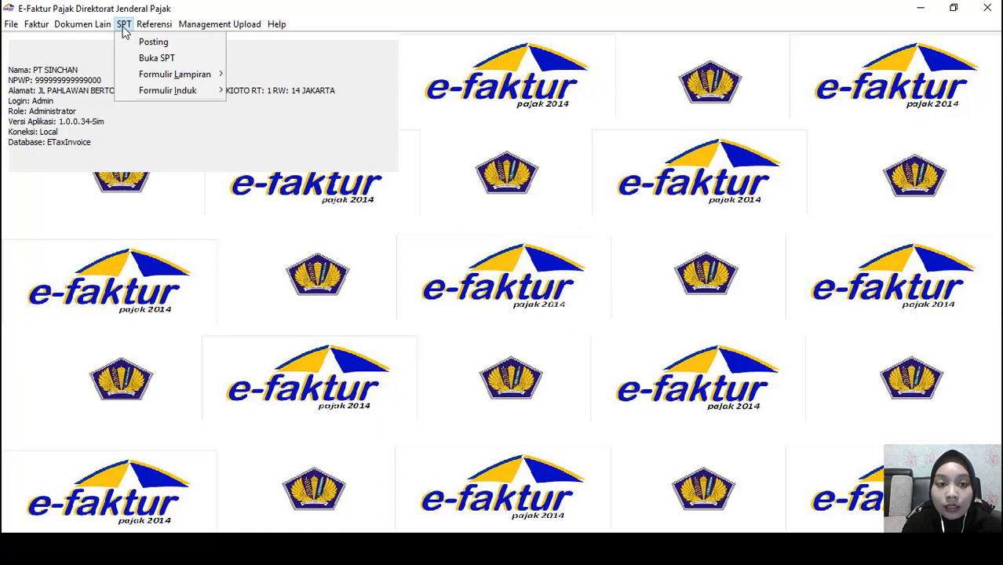
pyautogui.moveTo(151, 74)
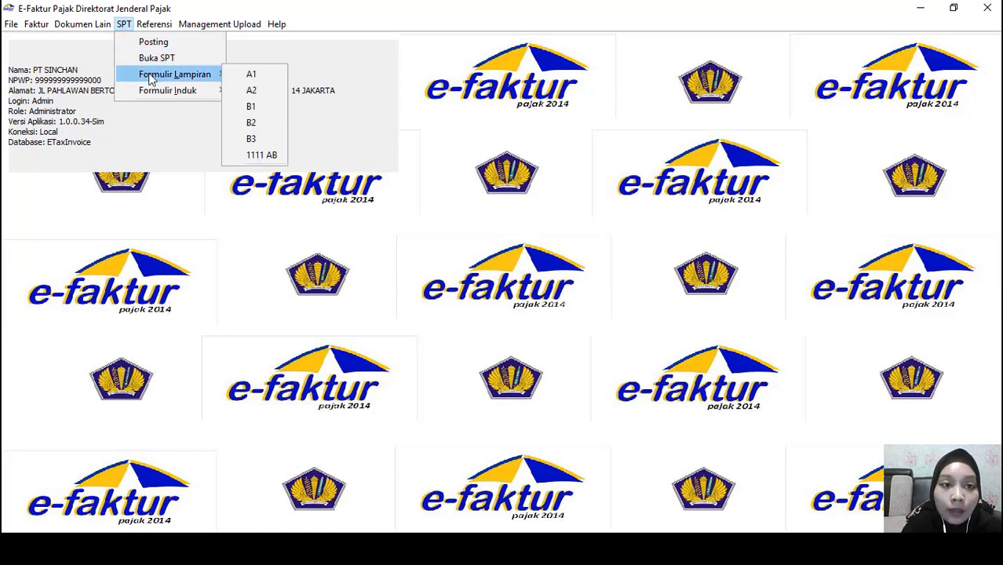
pyautogui.click(150, 58)
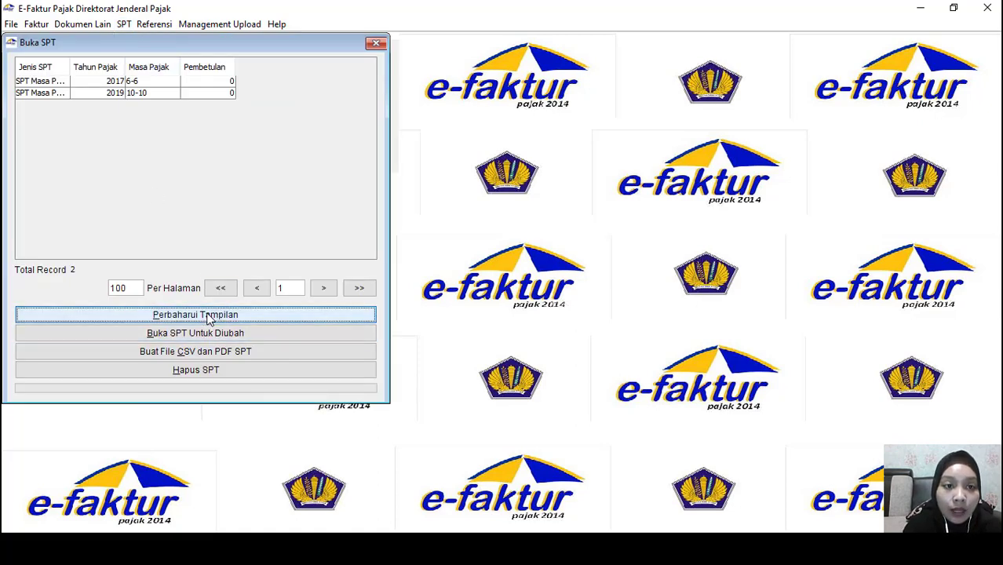
pyautogui.click(47, 96)
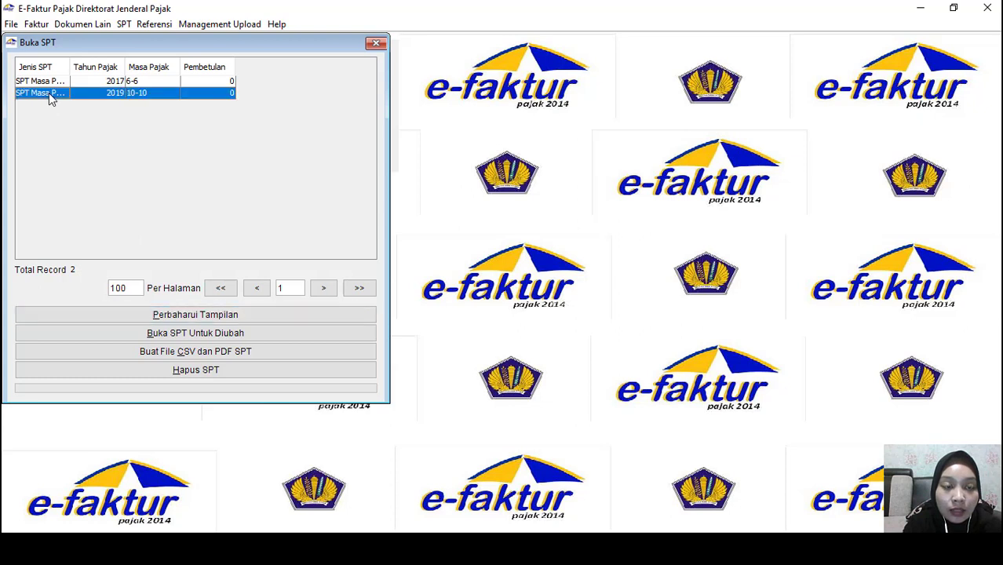
pyautogui.click(193, 337)
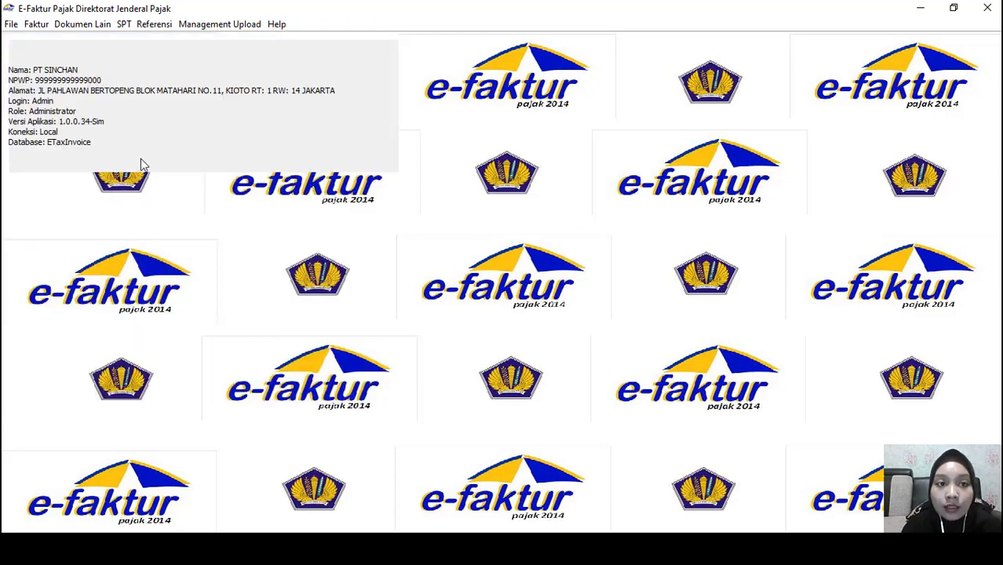
# Open the 1111 AB attachment, view Bagian II and III, then bring the Word case document forward
pyautogui.click(124, 23)
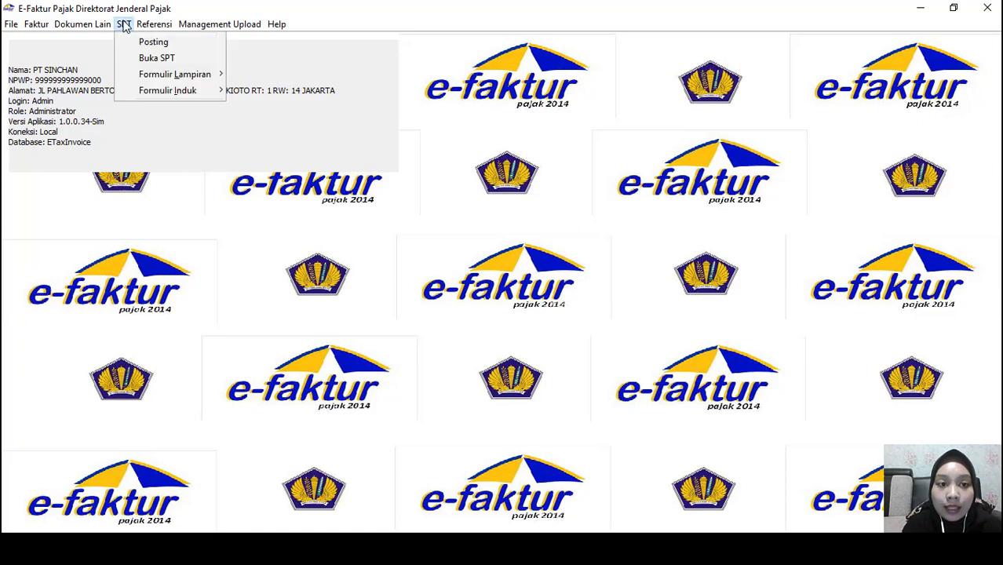
pyautogui.moveTo(178, 78)
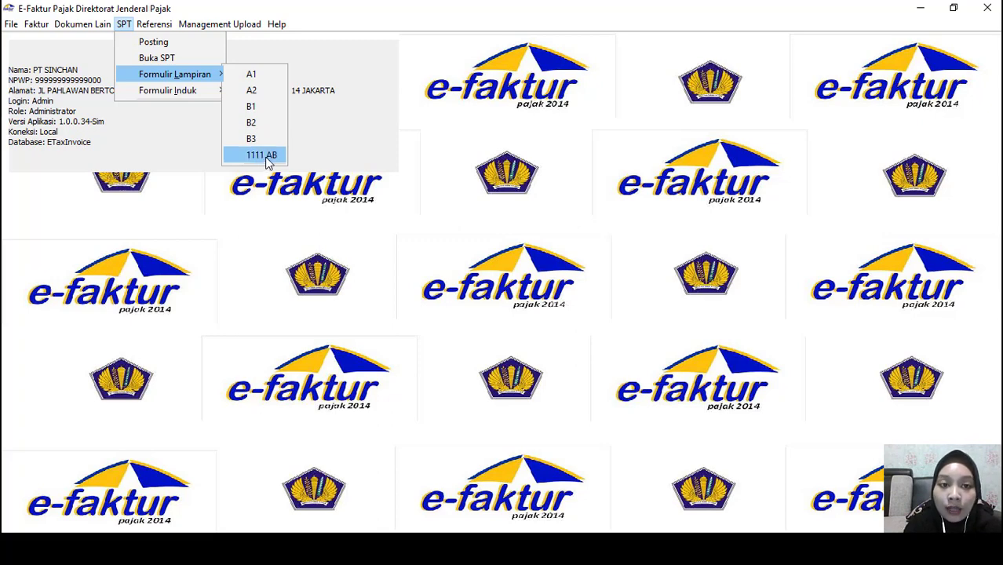
pyautogui.click(267, 156)
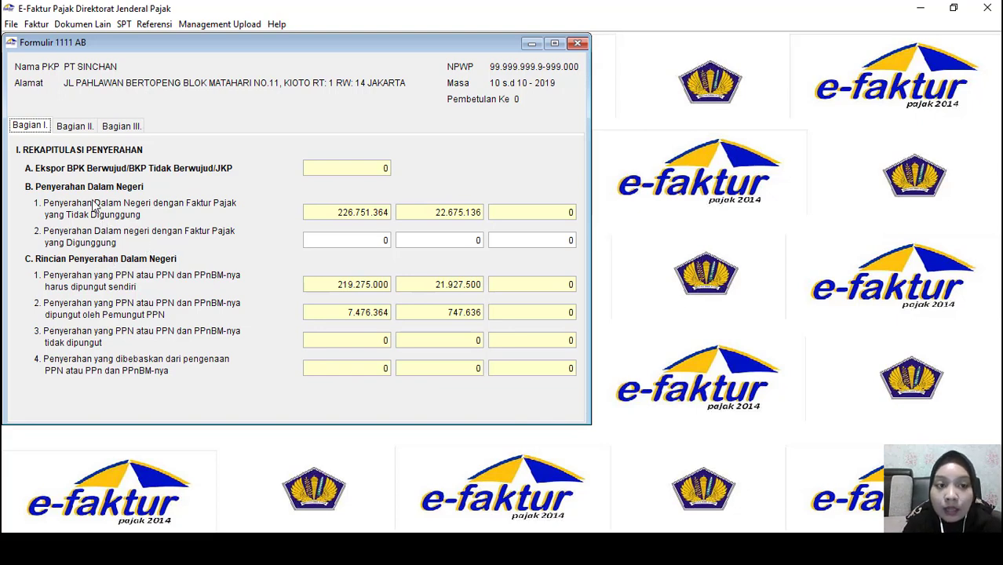
pyautogui.click(74, 127)
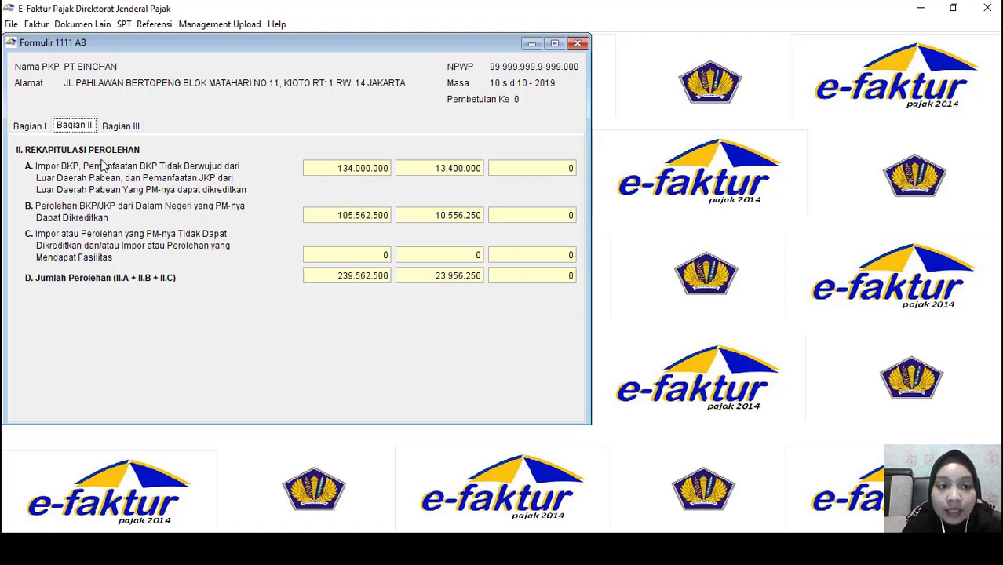
pyautogui.click(118, 128)
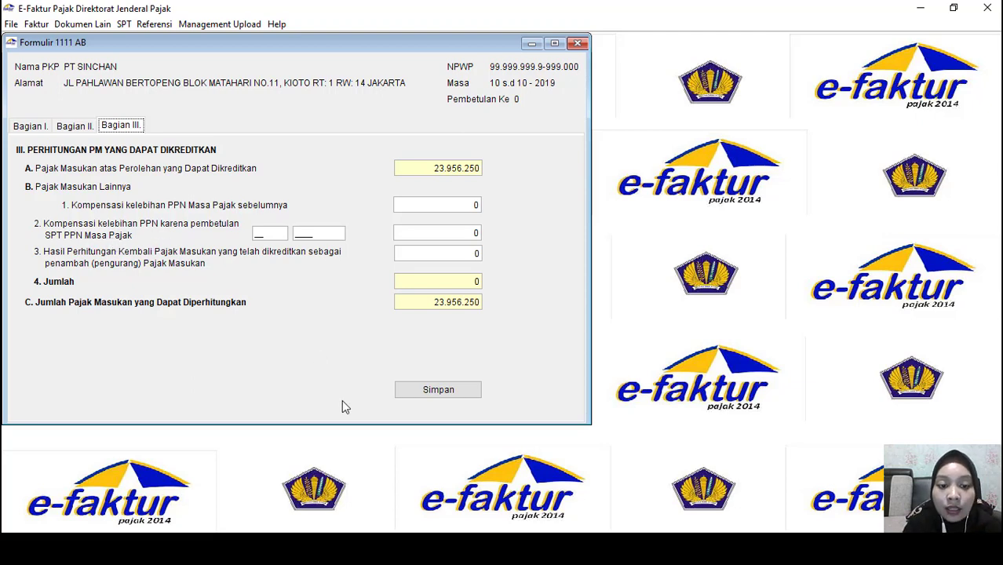
pyautogui.click(380, 487)
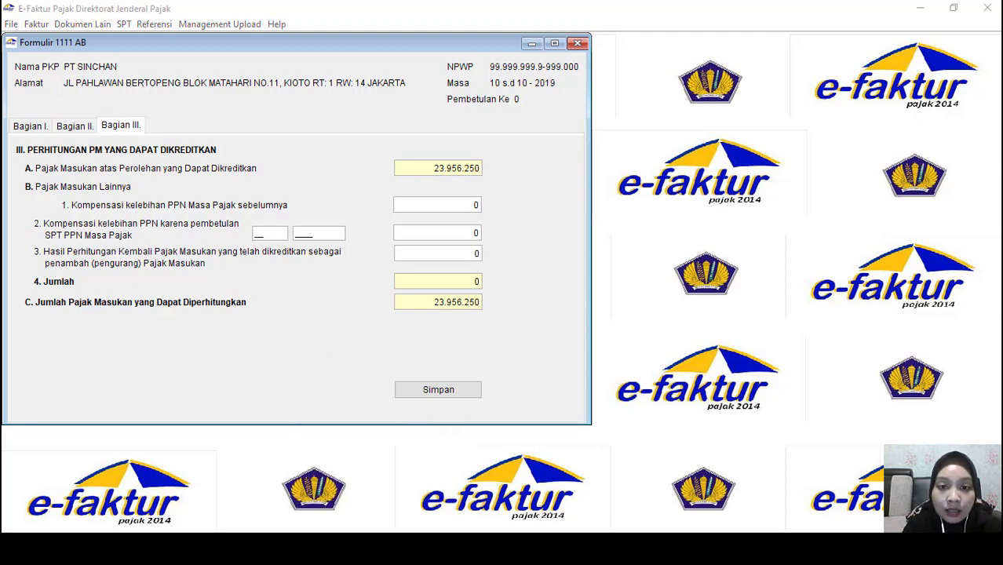
pyautogui.scroll(-20, 651, 330)
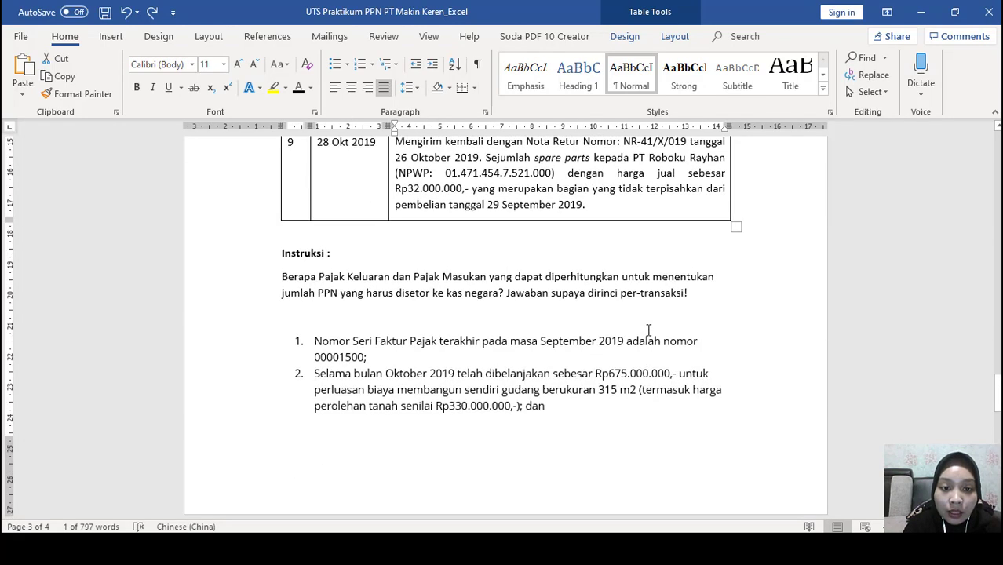
# Read instruction item 3 on the May 2019 Rp1.200.000 overpayment, then return to form 1111 AB
pyautogui.scroll(-2, 648, 329)
pyautogui.scroll(-7, 648, 331)
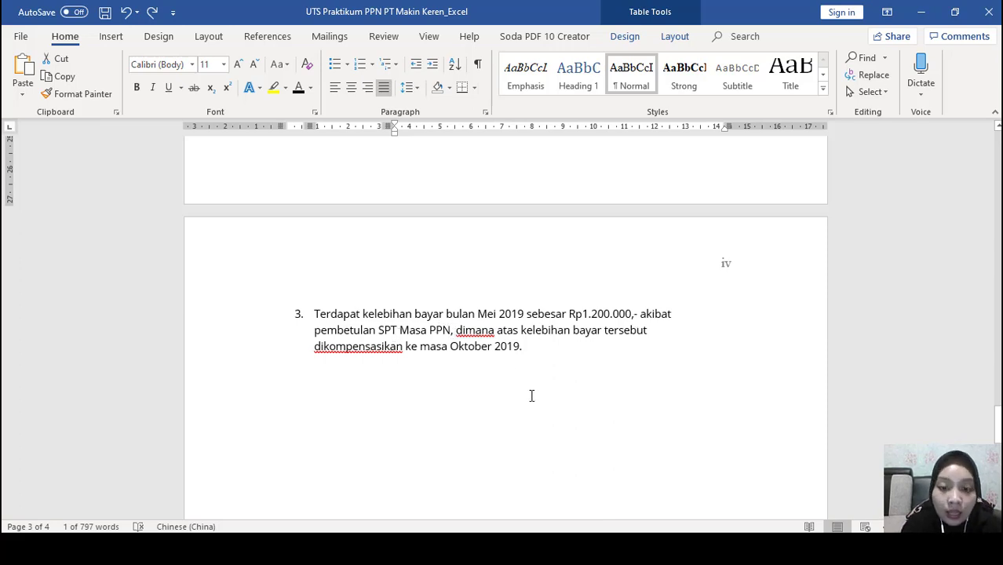
pyautogui.hotkey('alt', 'Tab')
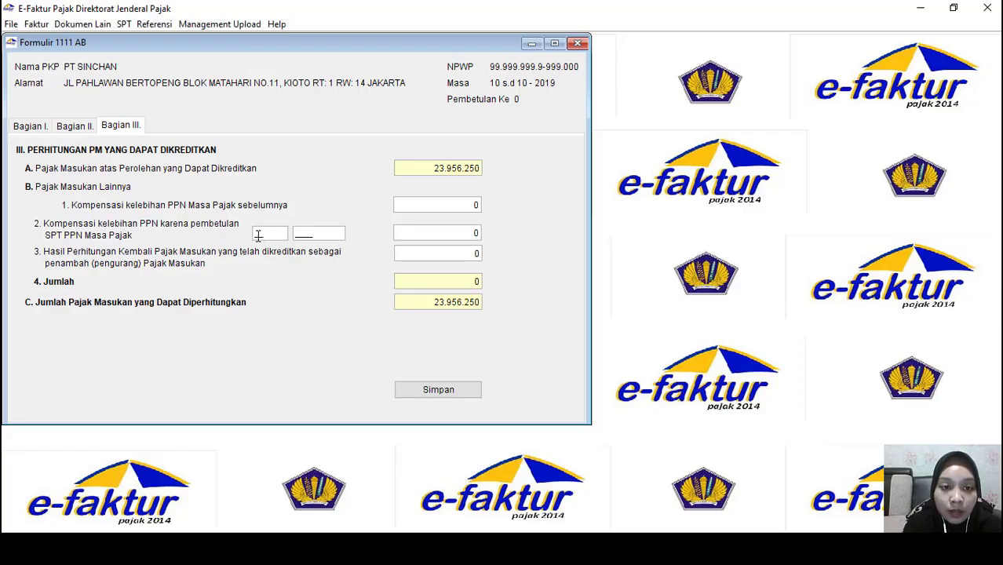
# Enter item 2's 05/2019 correction compensation of 1200000, save form 1111 AB and close it
pyautogui.click(258, 235)
pyautogui.write('05')
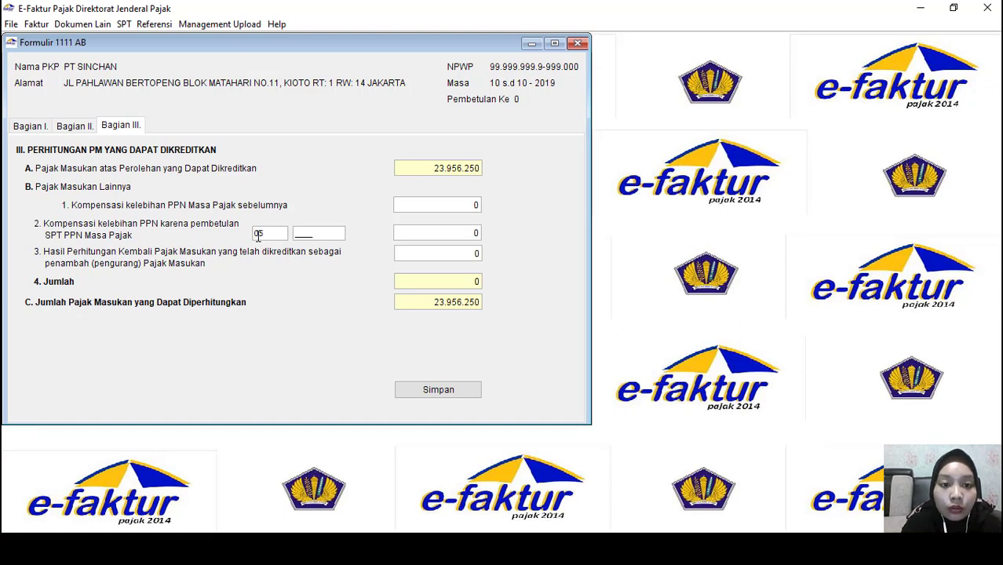
pyautogui.click(297, 235)
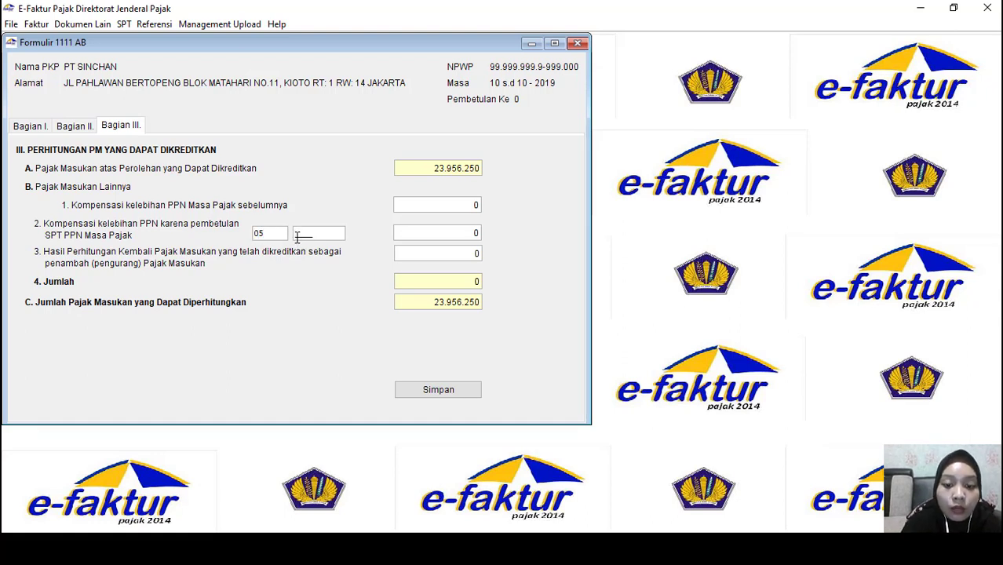
pyautogui.write('2019')
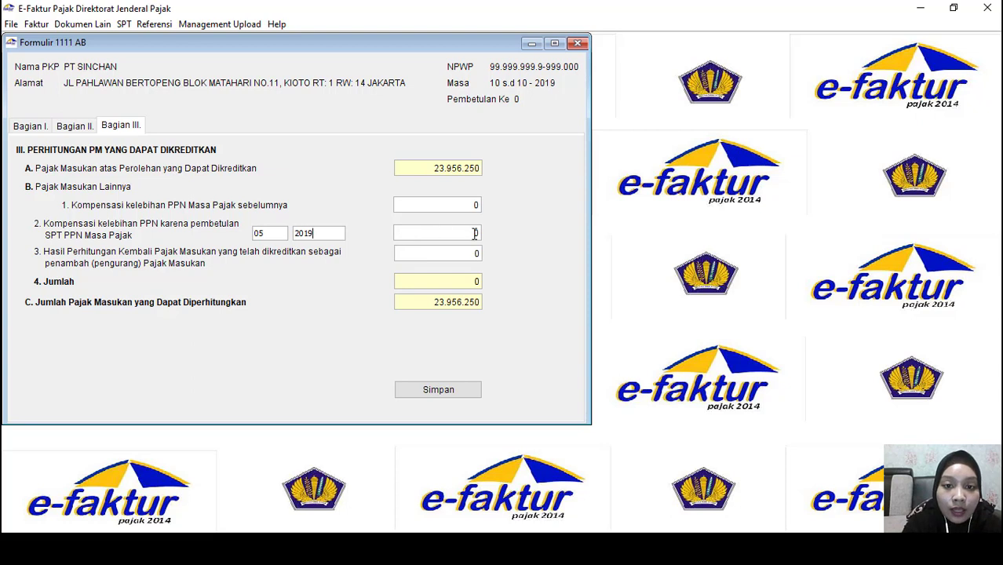
pyautogui.click(475, 233)
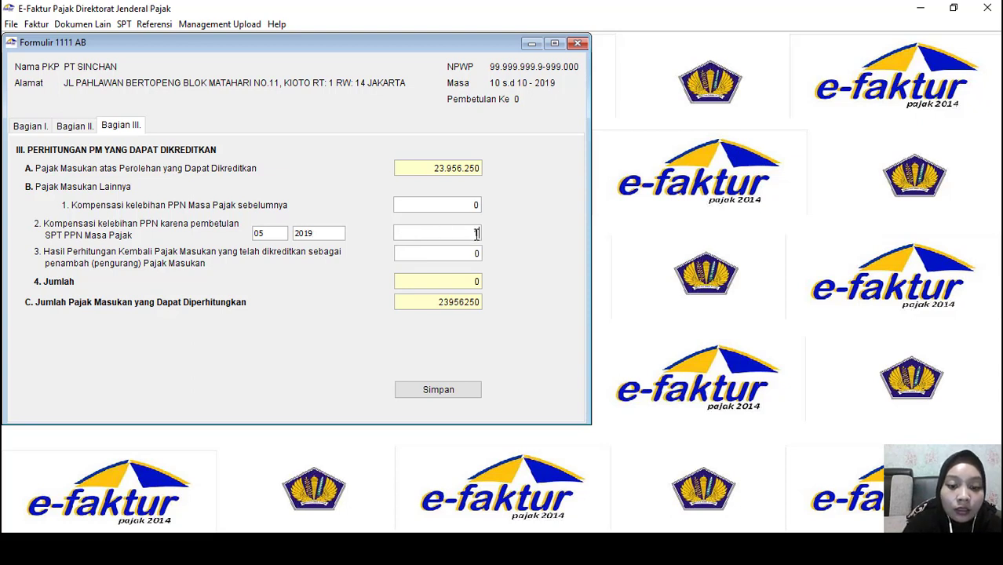
pyautogui.write('1200000')
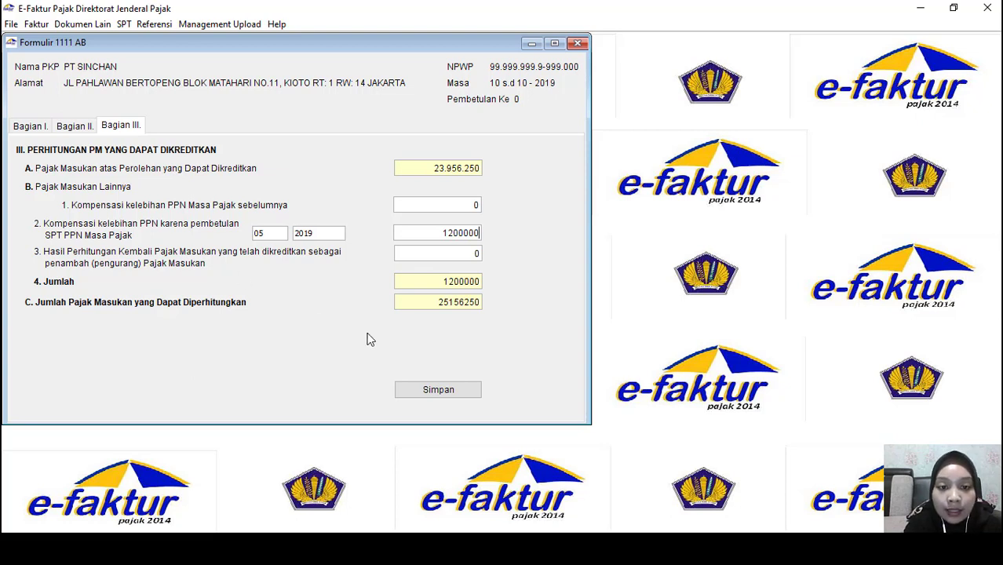
pyautogui.click(440, 399)
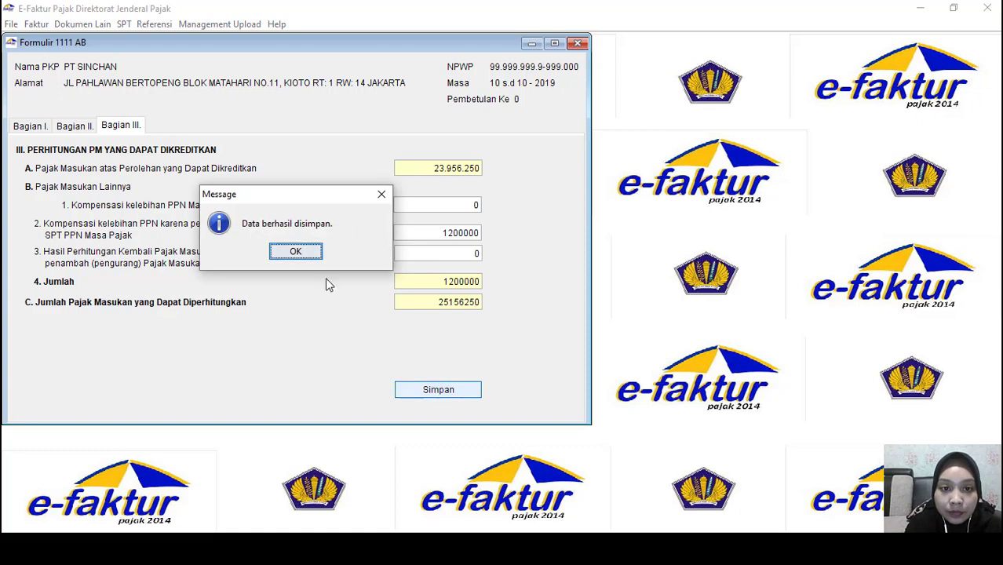
pyautogui.click(285, 252)
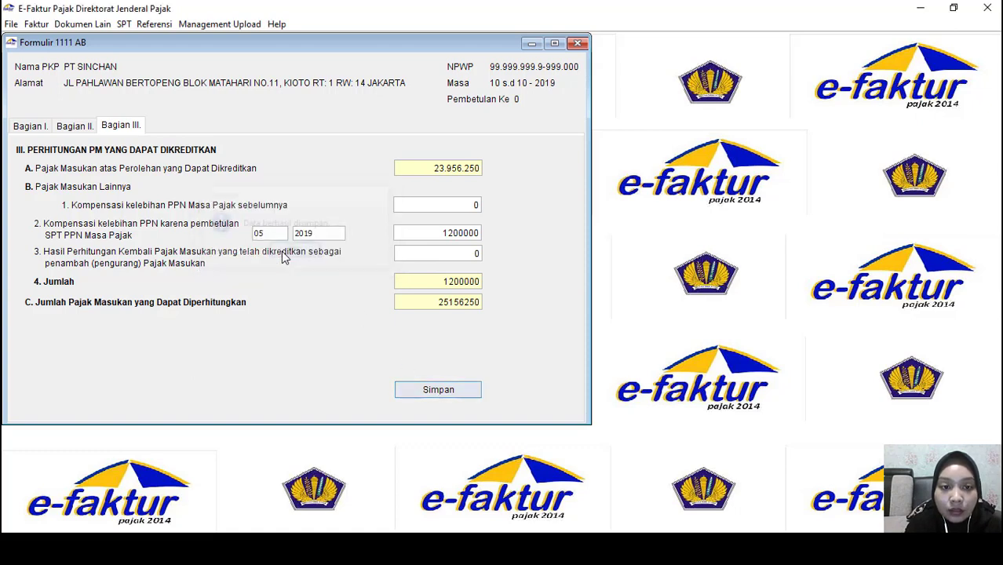
pyautogui.click(578, 43)
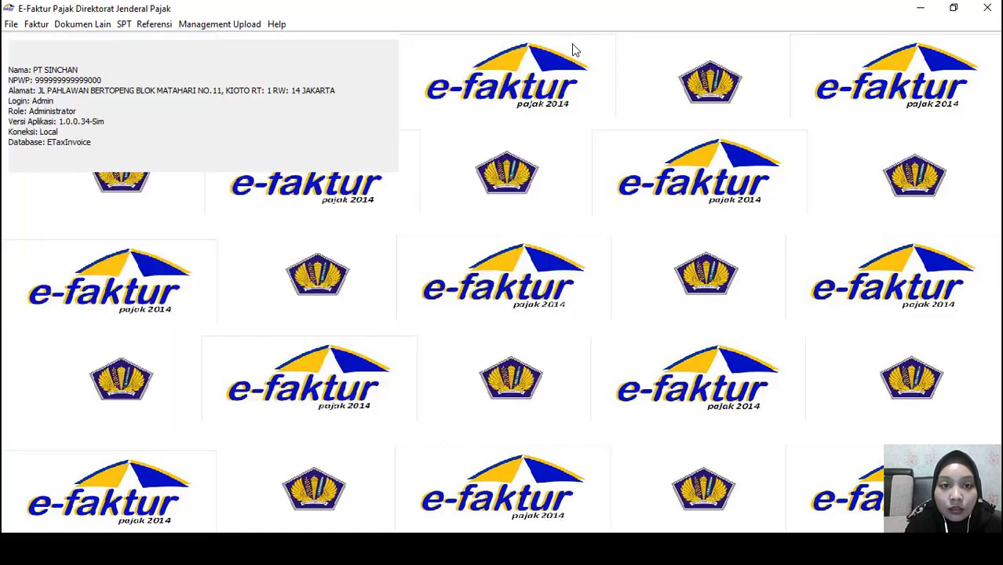
# Open the SPT 1111 main form and restore the Word case document beside it
pyautogui.click(123, 27)
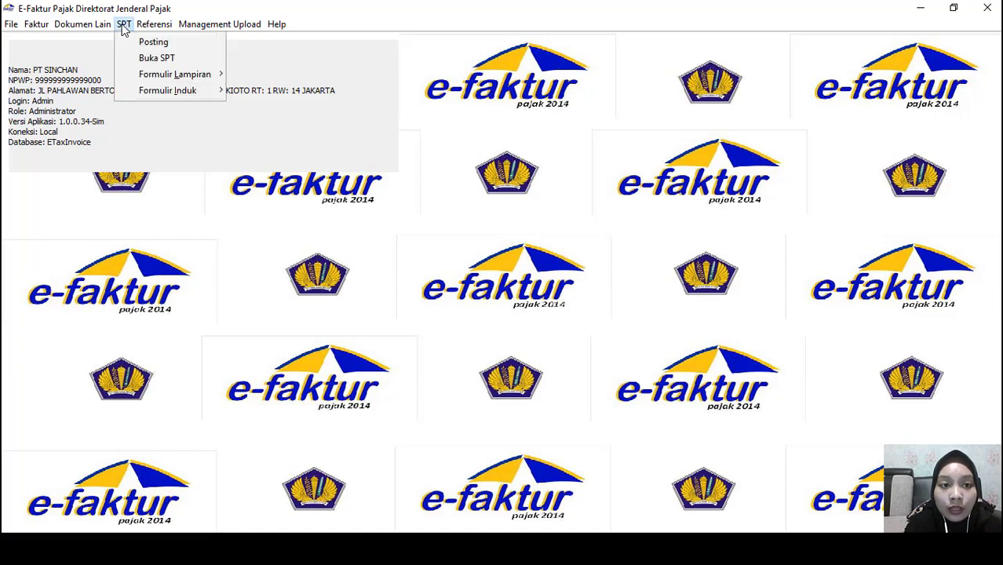
pyautogui.moveTo(146, 100)
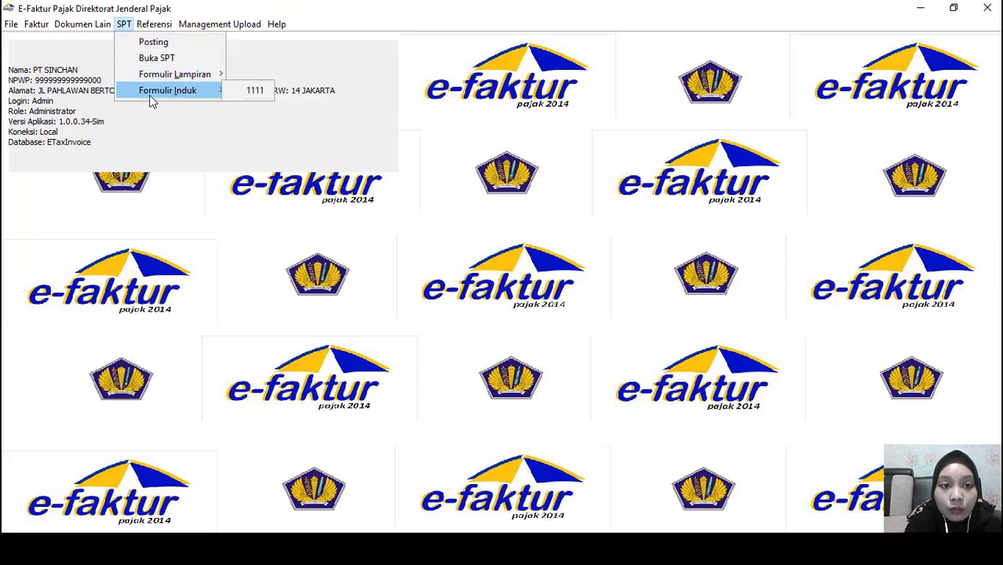
pyautogui.click(256, 92)
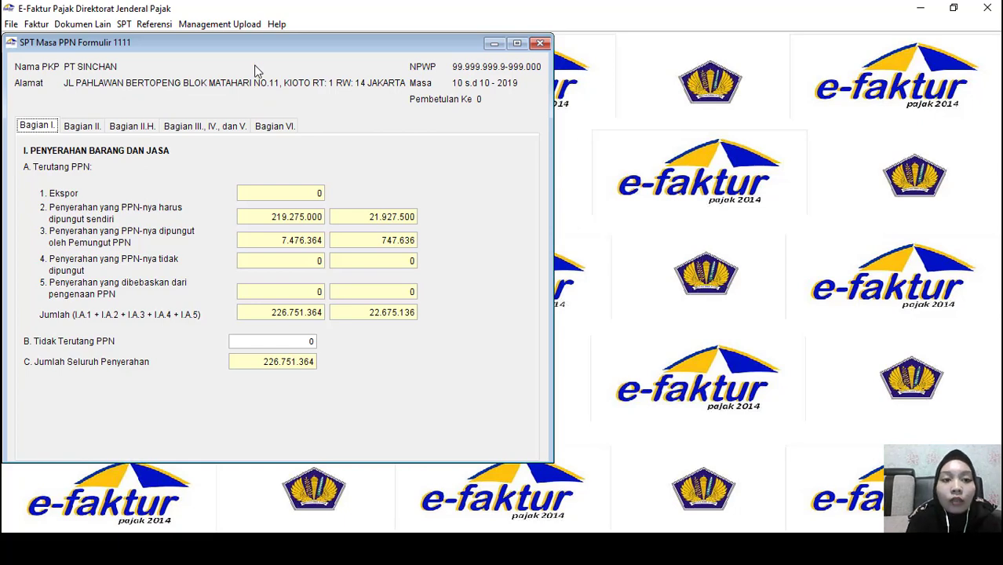
pyautogui.moveTo(244, 44); pyautogui.dragTo(287, 41)
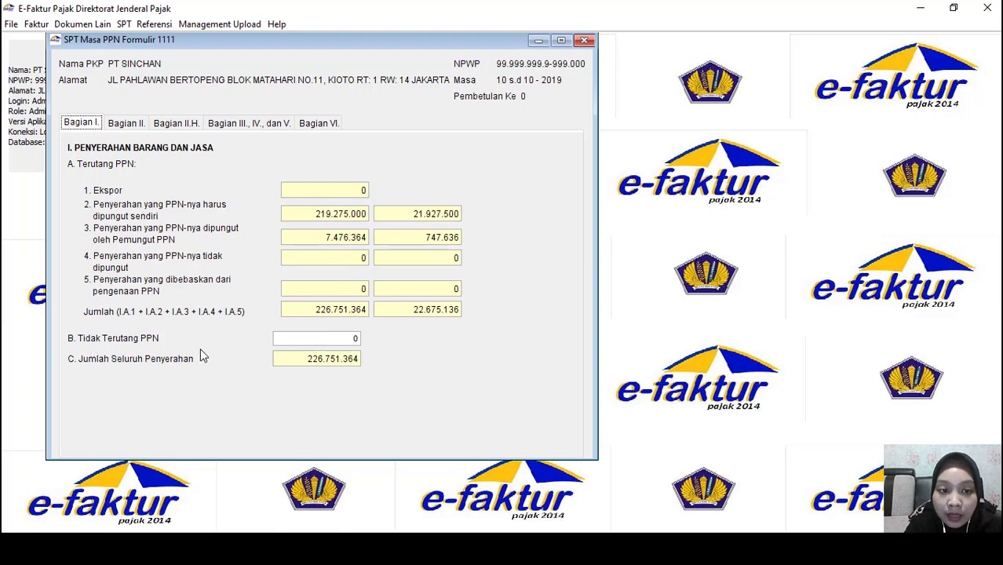
pyautogui.hotkey('alt', 'Tab')
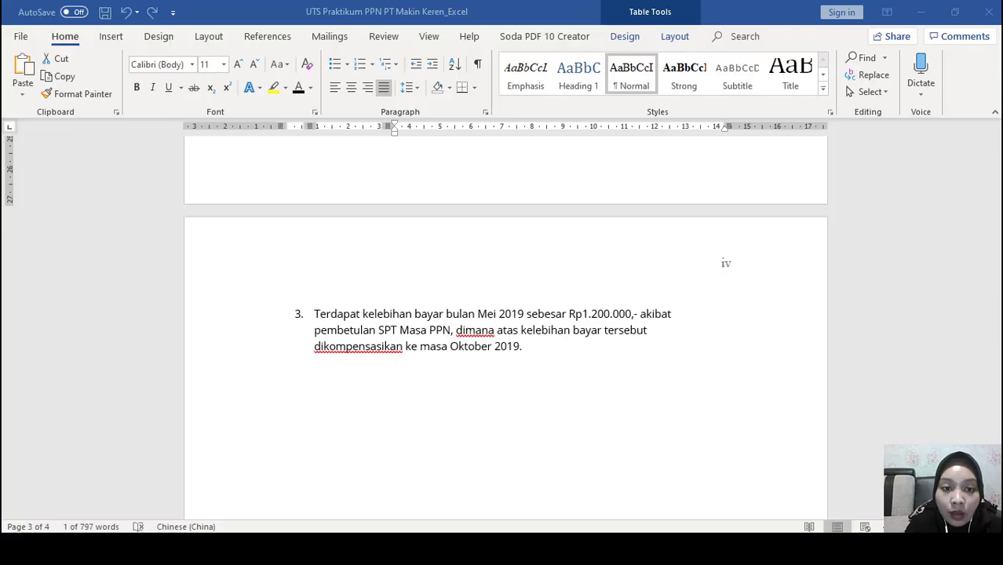
pyautogui.click(955, 11)
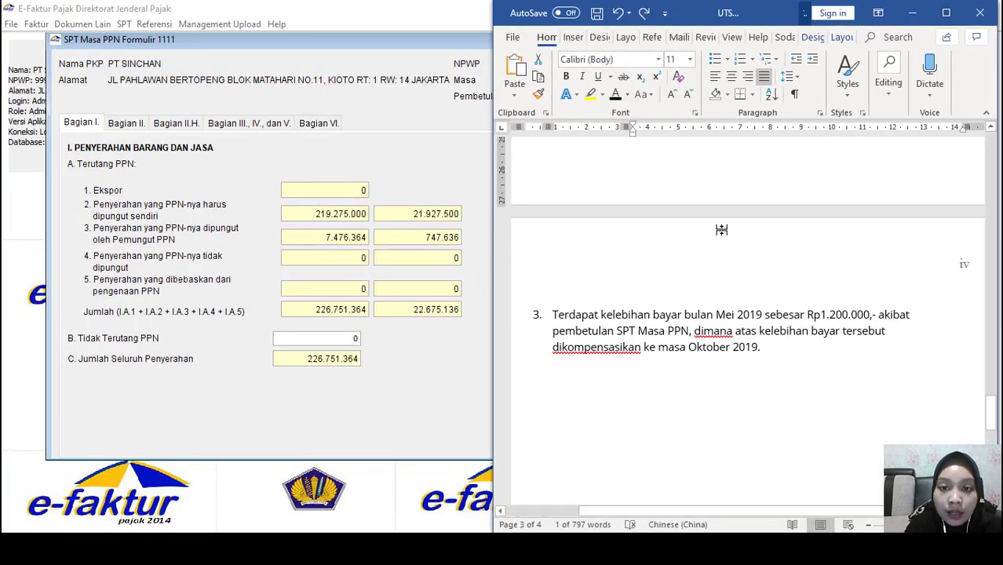
# Show Part II of the 1111 return, with overpayment -3.228.750, and shift the window left
pyautogui.scroll(8, 723, 230)
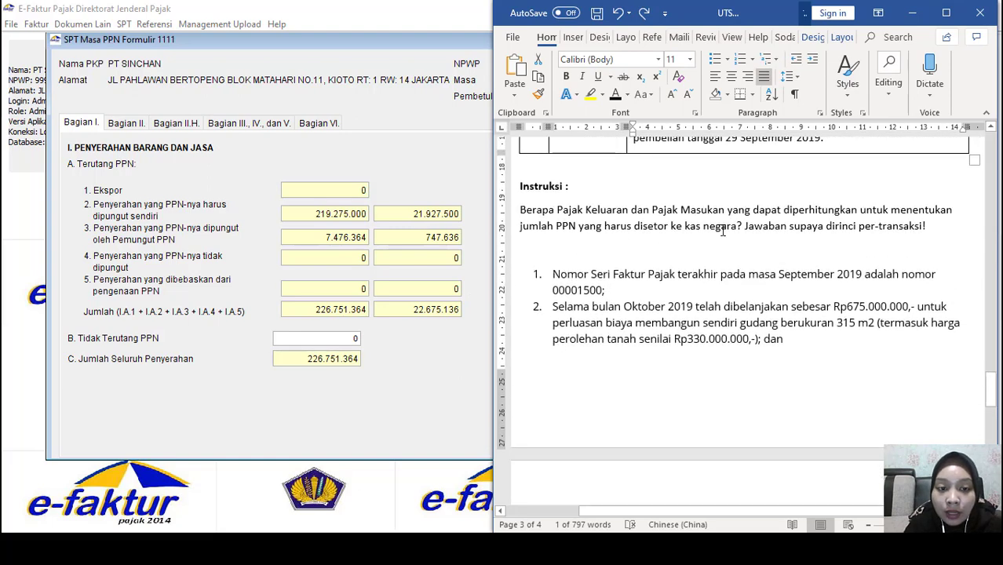
pyautogui.click(141, 130)
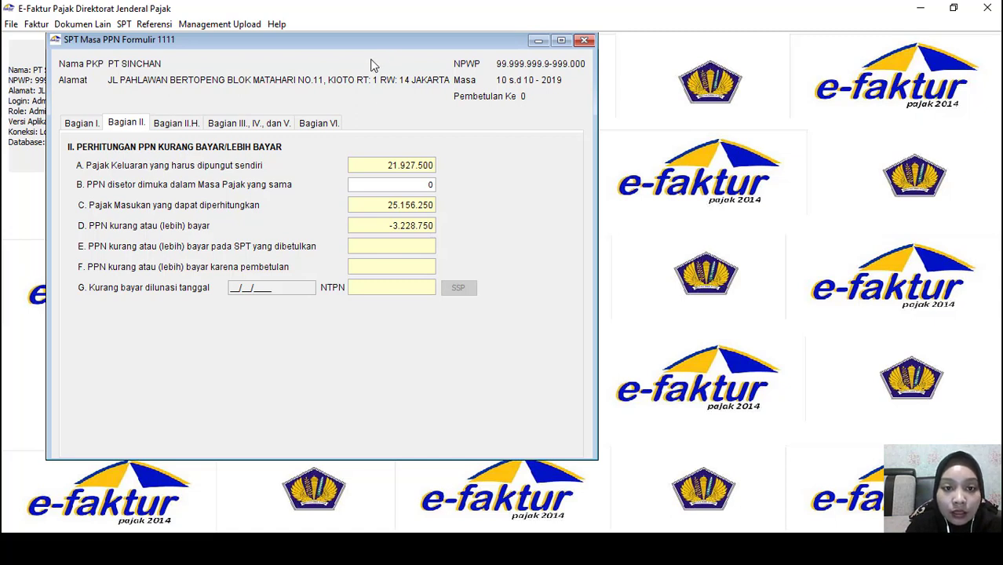
pyautogui.moveTo(334, 46); pyautogui.dragTo(300, 48)
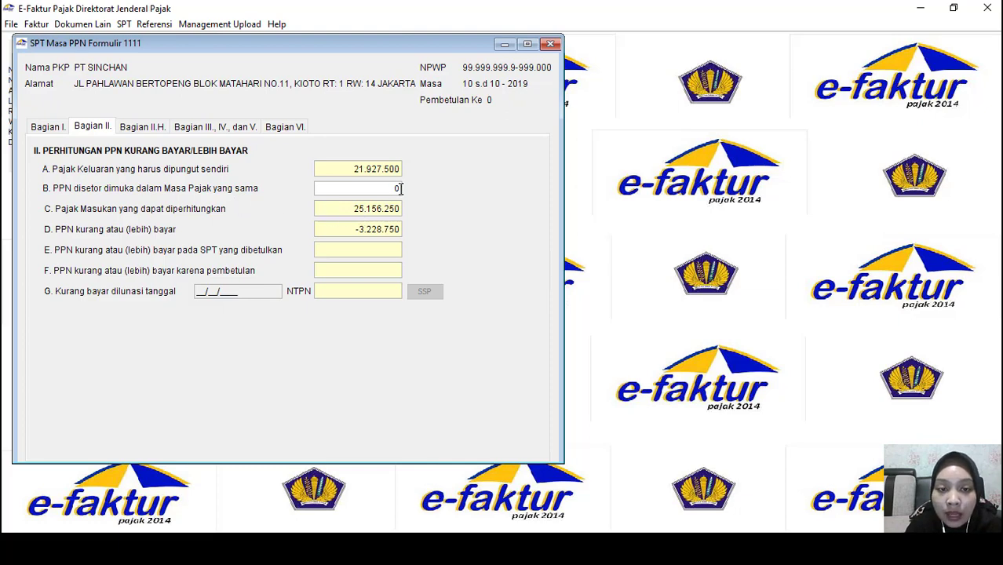
# In Part II.H, tick Butir II.D, Pasal 9 ayat (4b) PKP and compensation to next period
pyautogui.click(140, 132)
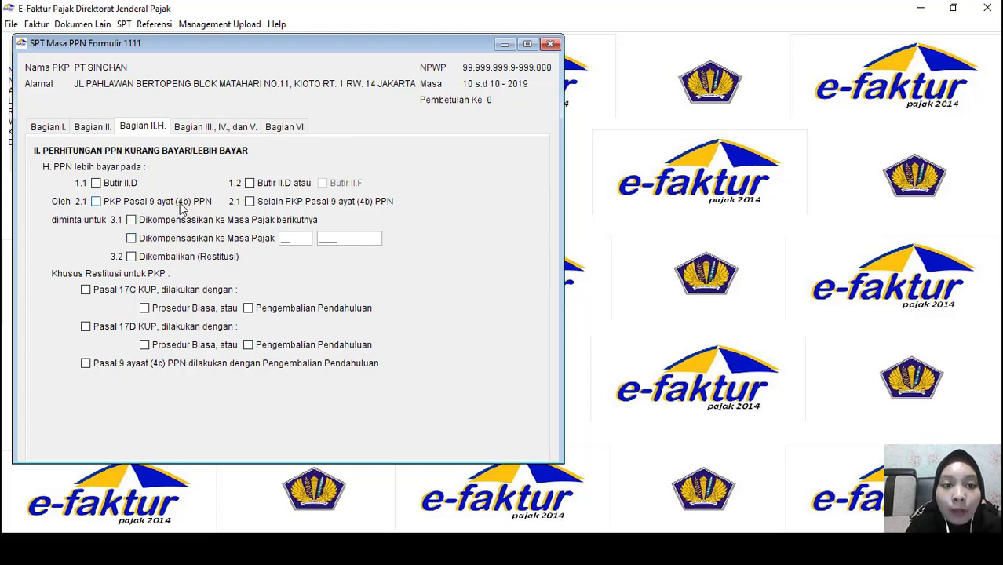
pyautogui.click(91, 129)
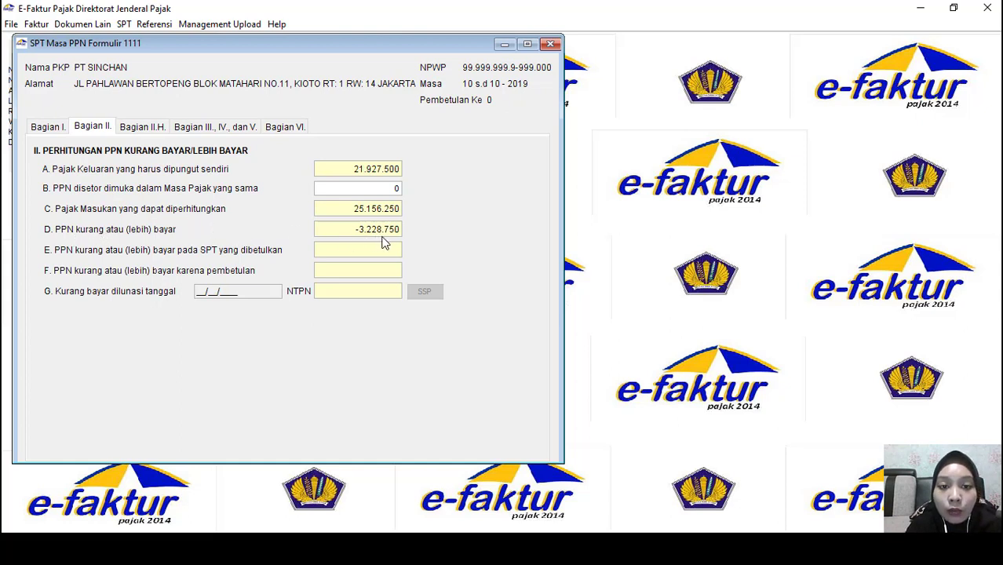
pyautogui.click(150, 132)
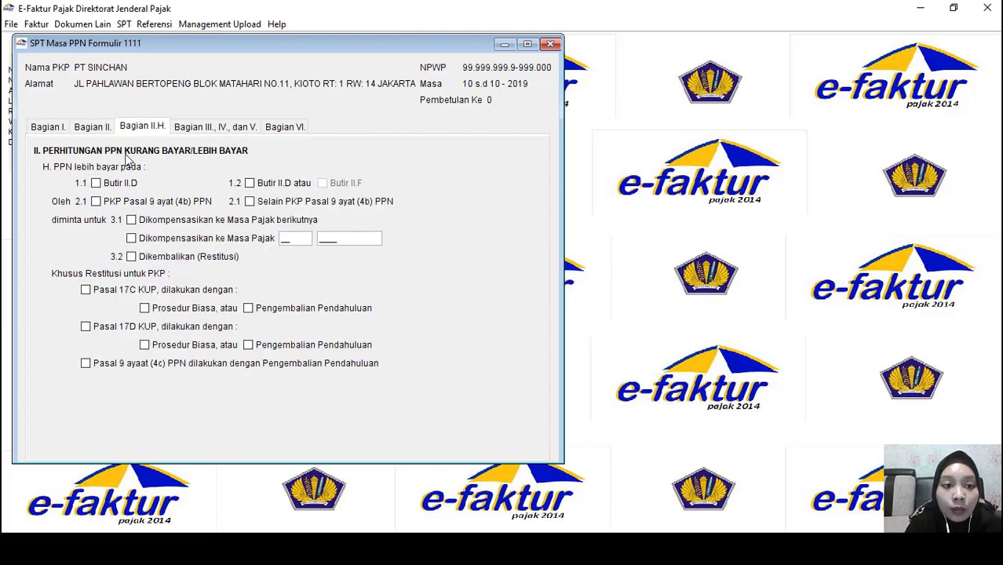
pyautogui.click(100, 184)
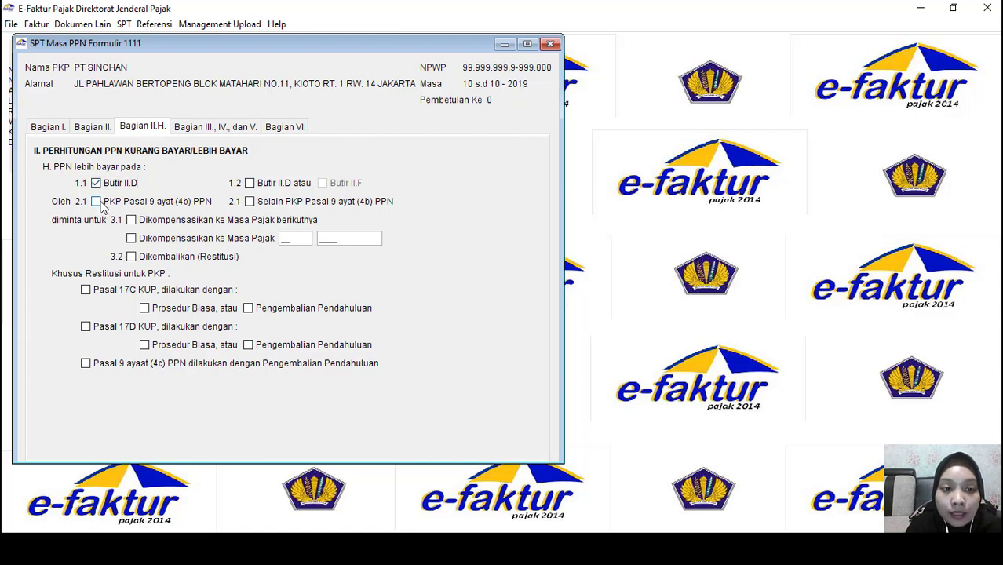
pyautogui.click(98, 202)
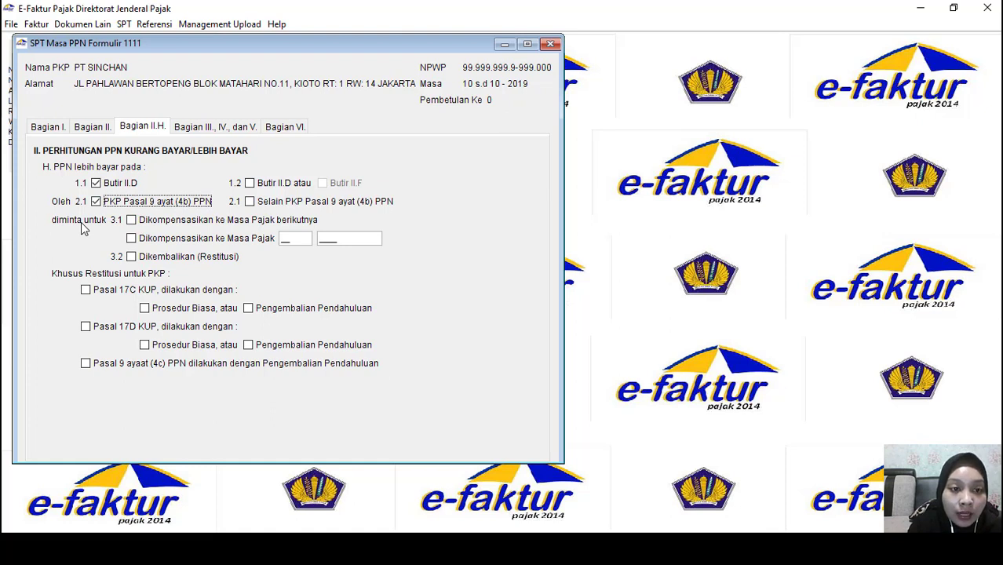
pyautogui.click(146, 223)
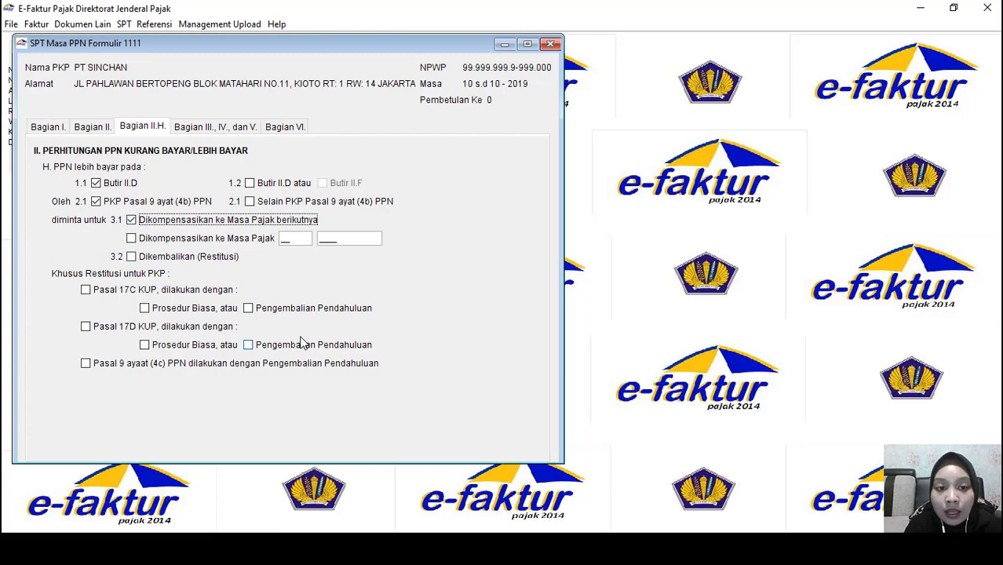
pyautogui.moveTo(369, 548)
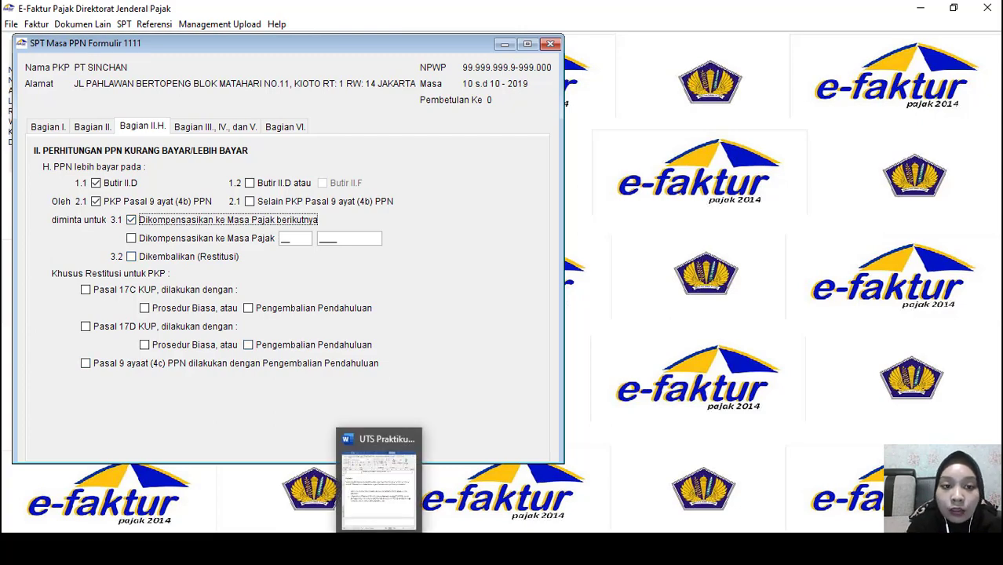
pyautogui.moveTo(363, 491)
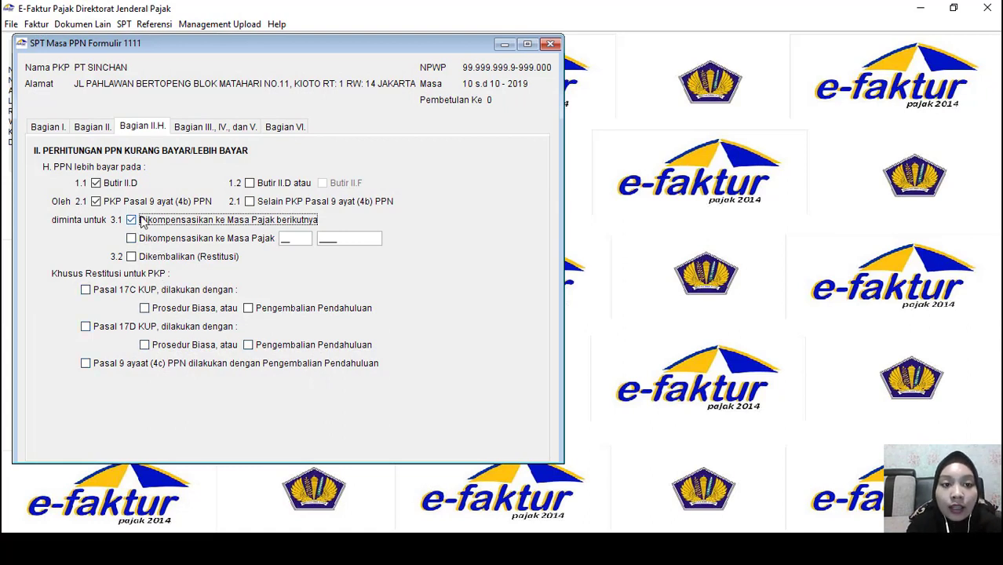
pyautogui.click(198, 134)
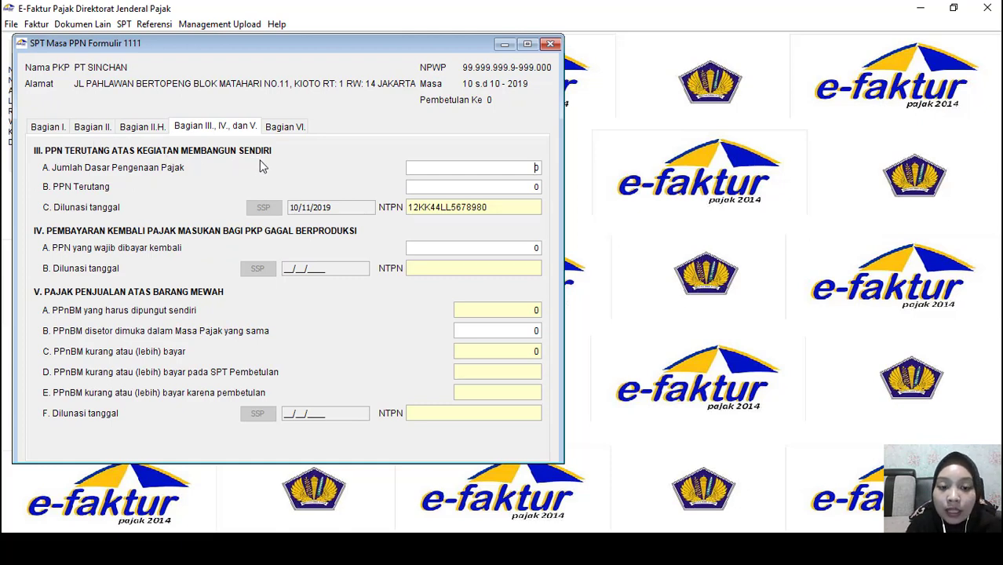
# Read item 3 of the Word assignment, then bring up the PT Makin Keren workbook
pyautogui.hotkey('alt', 'Tab')
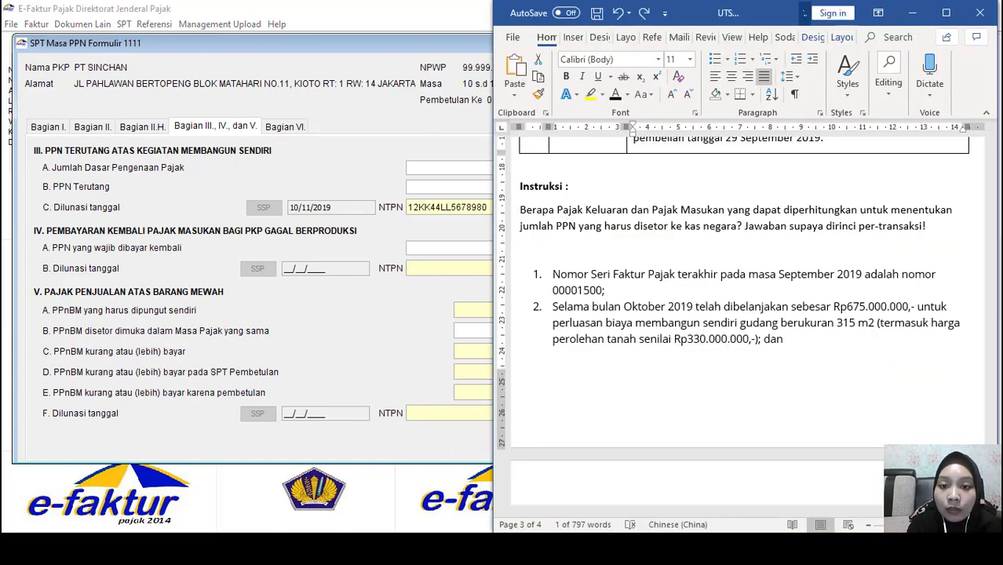
pyautogui.scroll(-3, 756, 267)
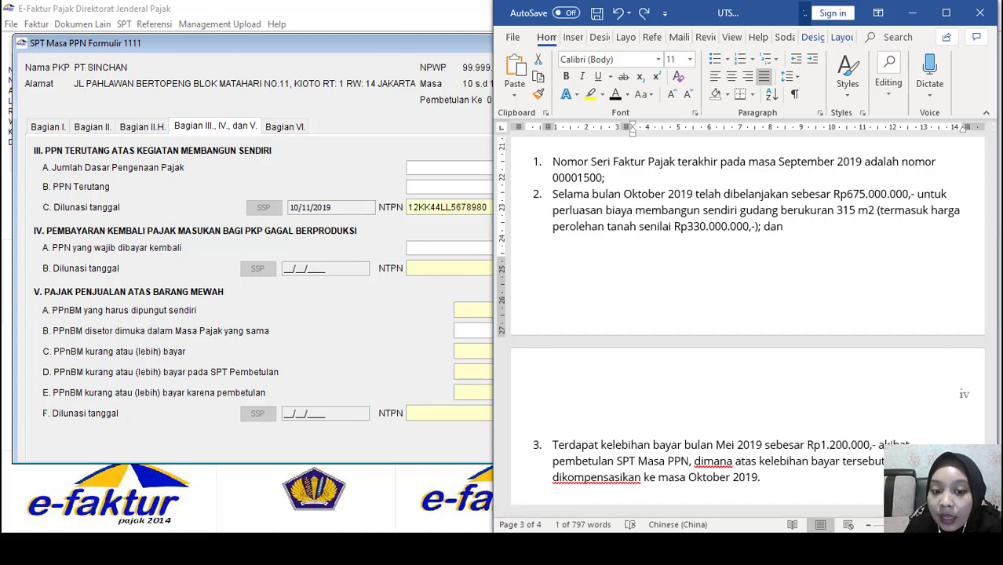
pyautogui.hotkey('alt', 'Tab')
pyautogui.scroll(-4, 375, 355)
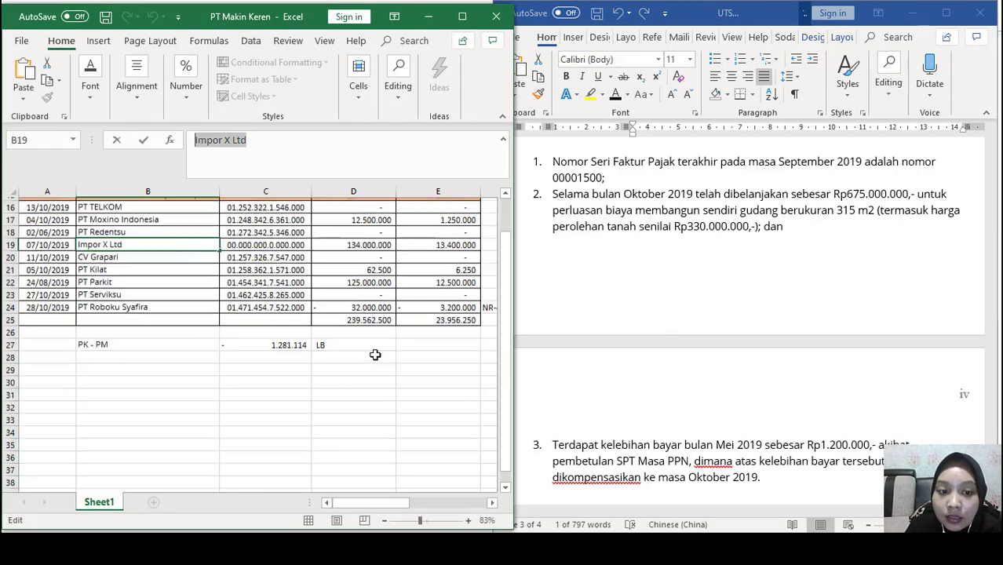
pyautogui.click(134, 365)
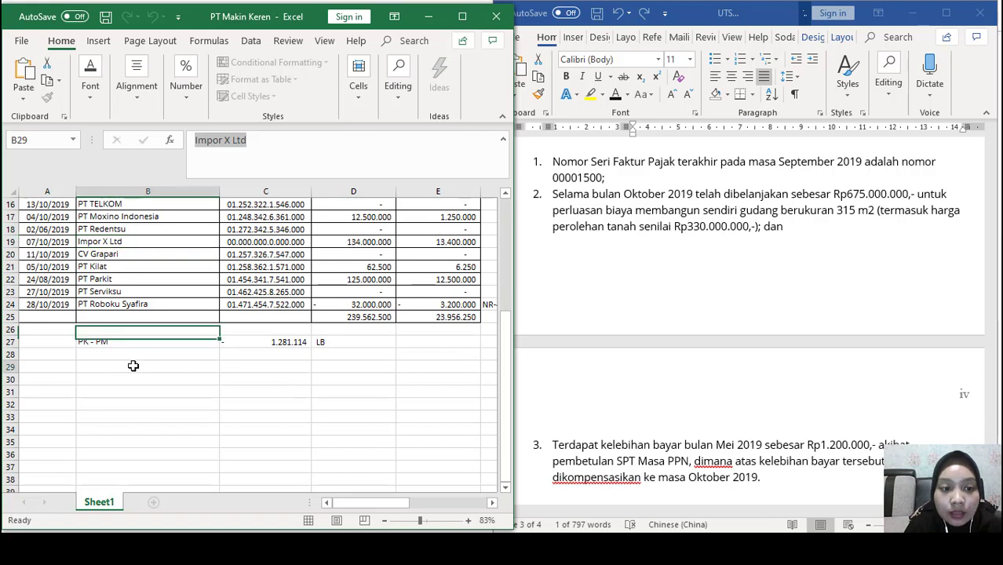
pyautogui.write('DPP KMA')
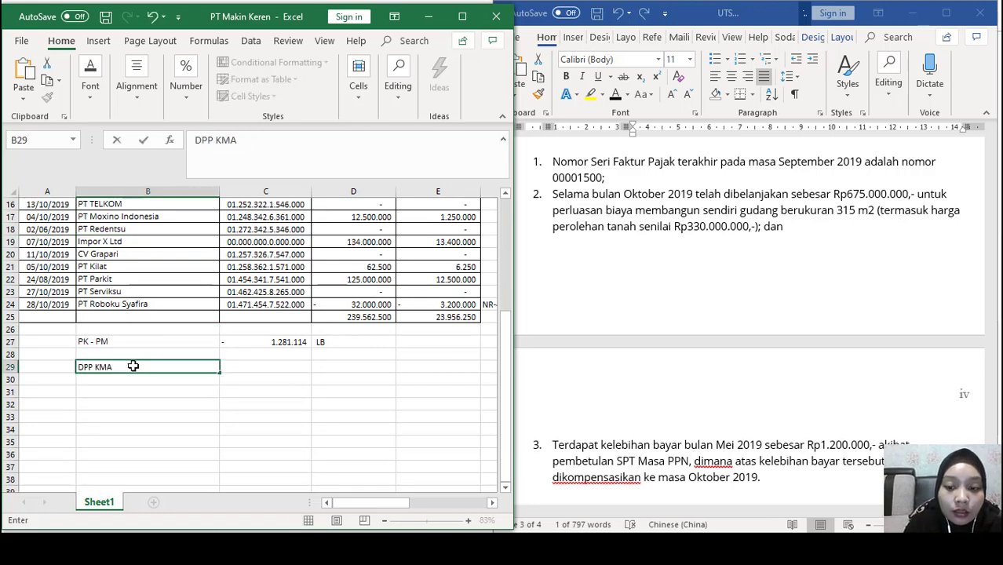
pyautogui.press('BackSpace')
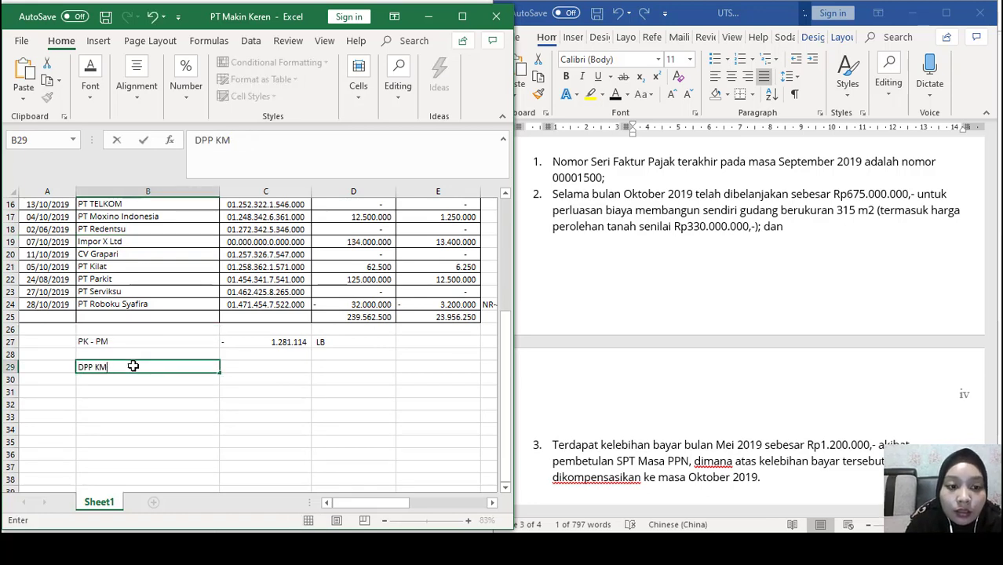
pyautogui.write('S')
pyautogui.click(251, 365)
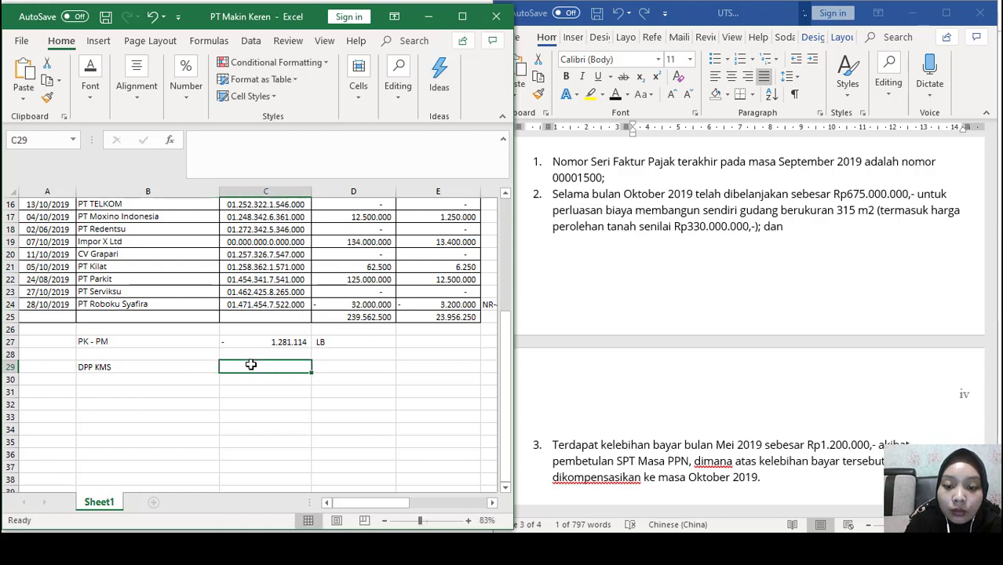
pyautogui.write('=(')
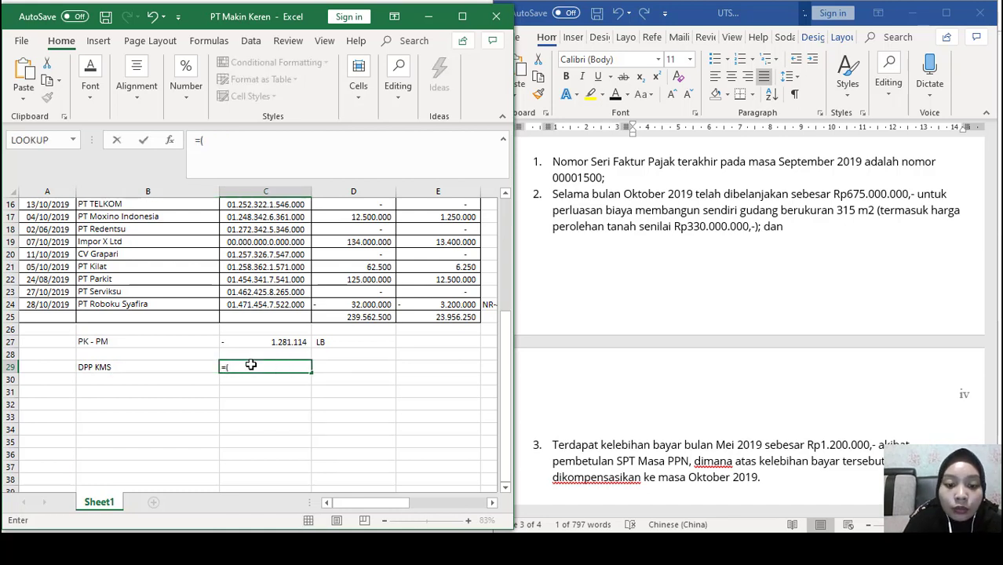
pyautogui.write('675')
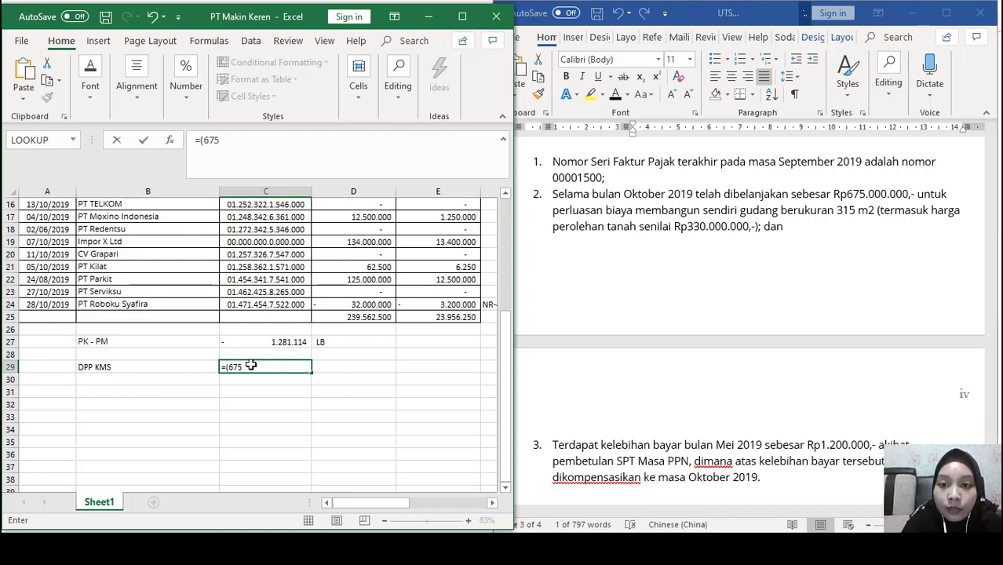
pyautogui.write('000')
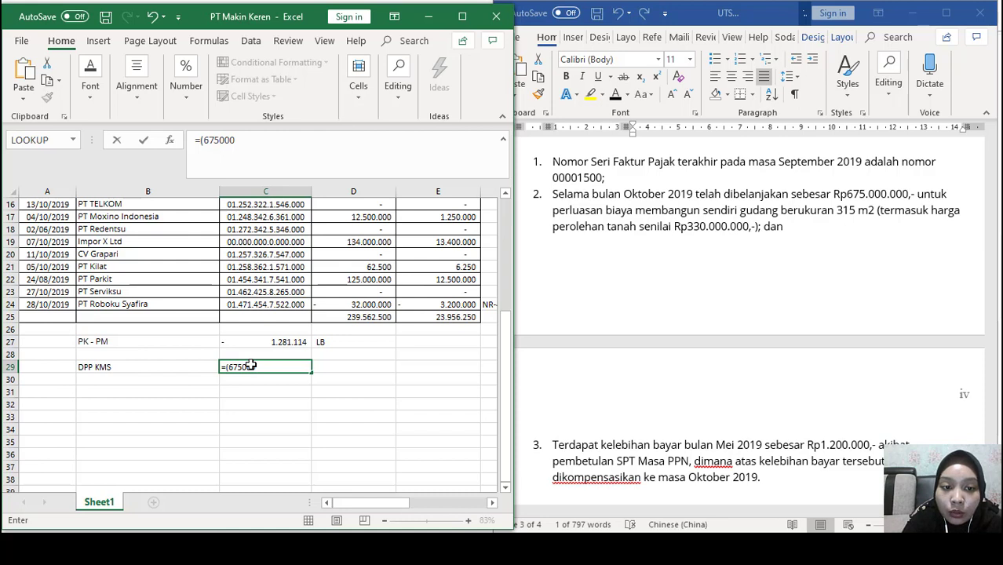
pyautogui.write('000')
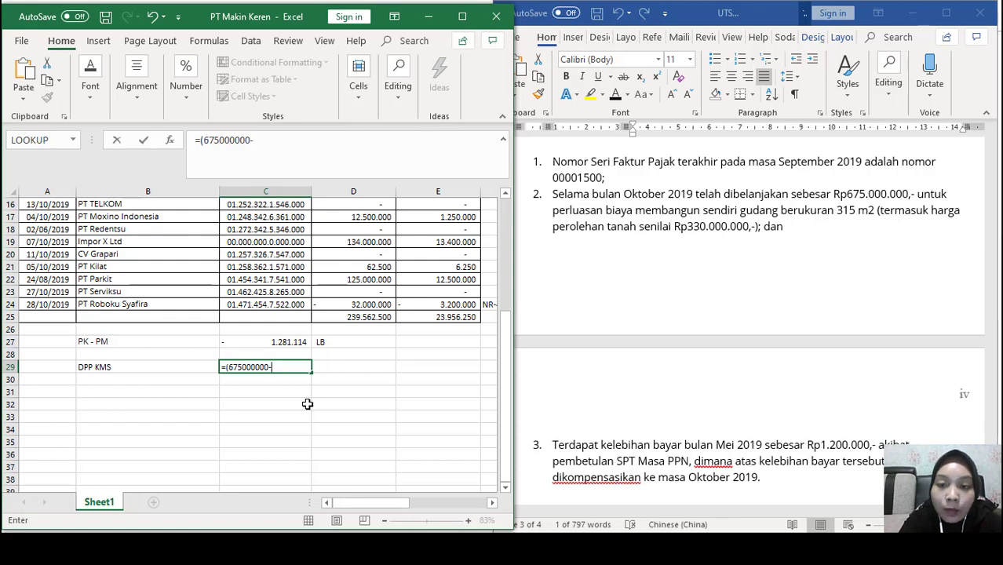
pyautogui.write('-33')
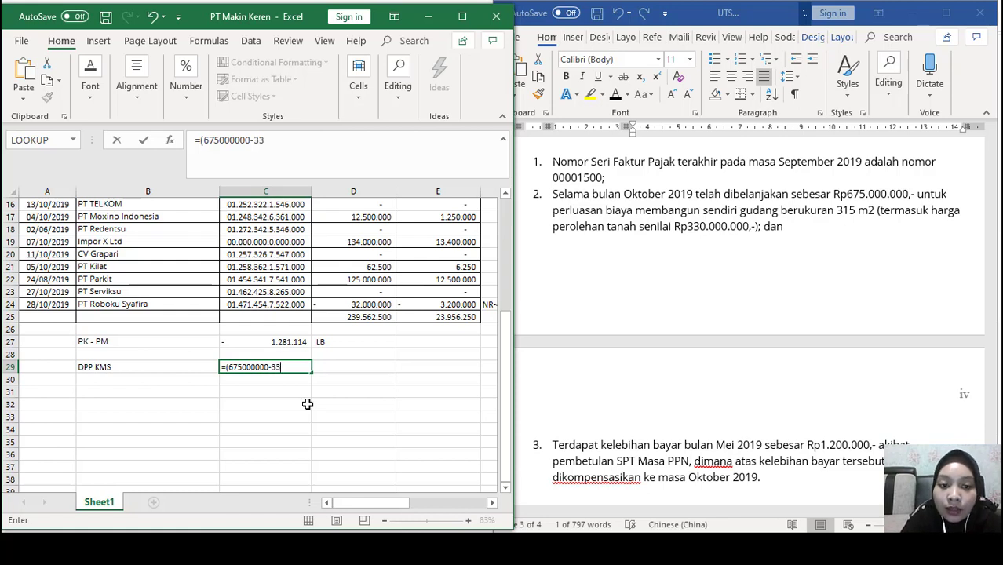
pyautogui.write('000000')
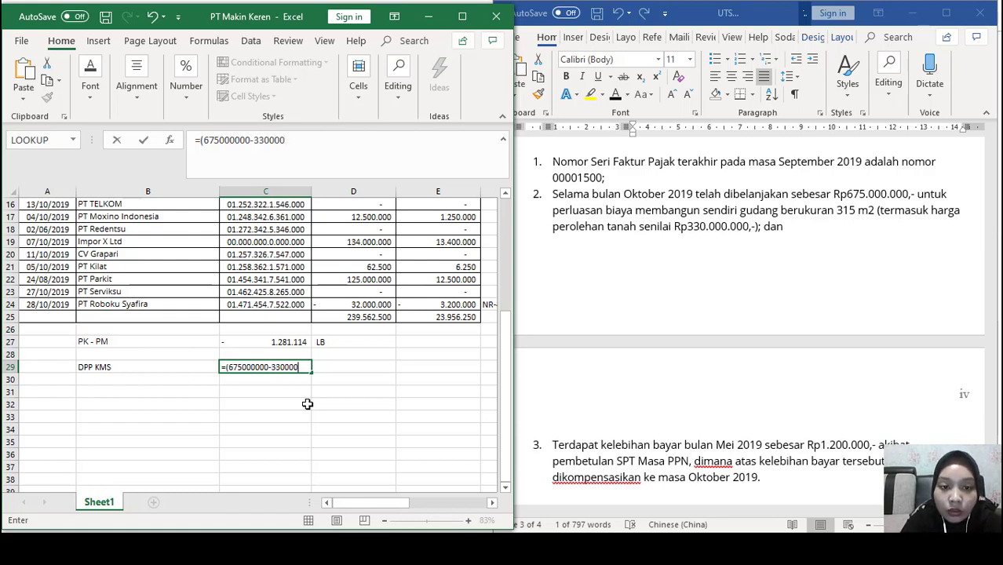
pyautogui.write('0')
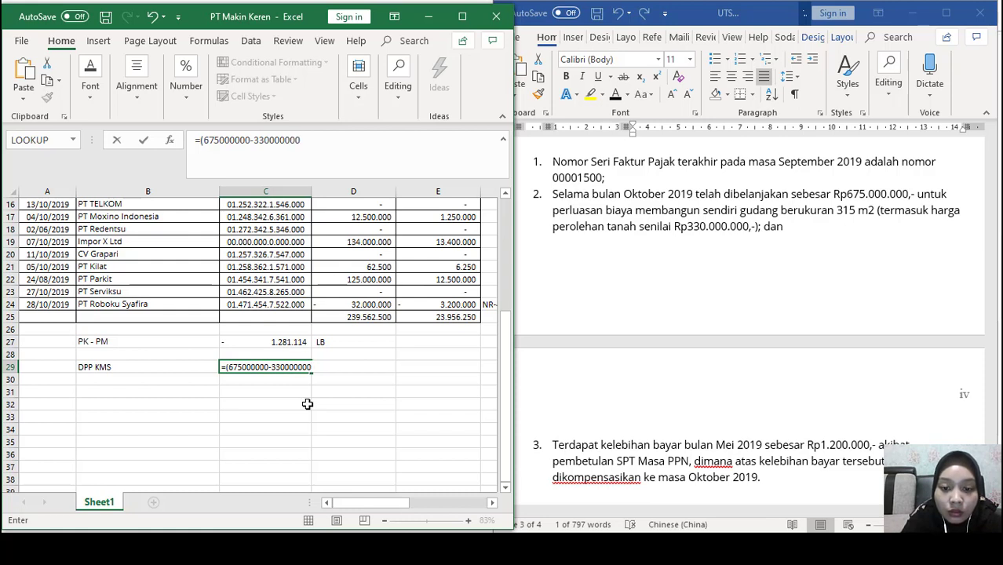
pyautogui.write(')')
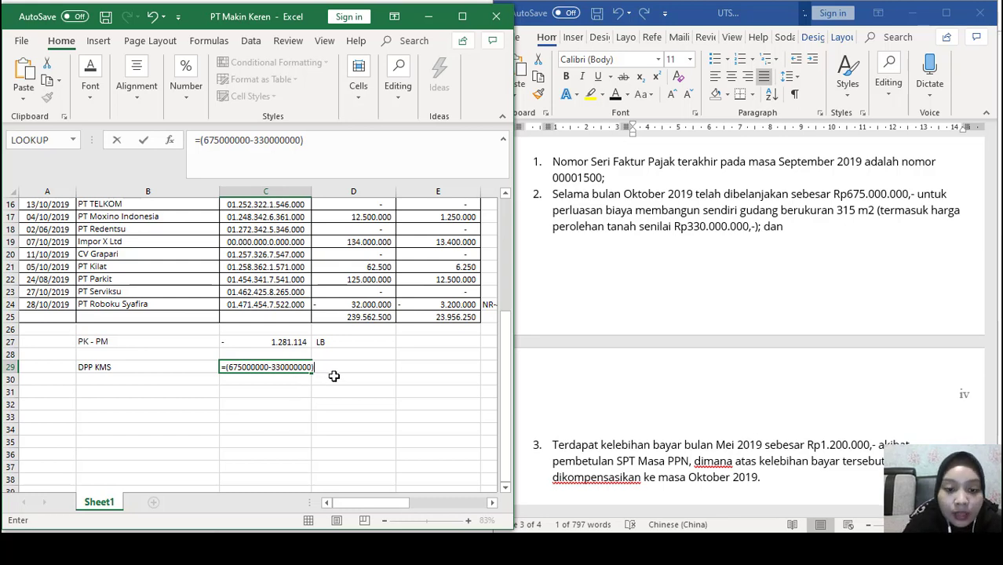
pyautogui.write('*20')
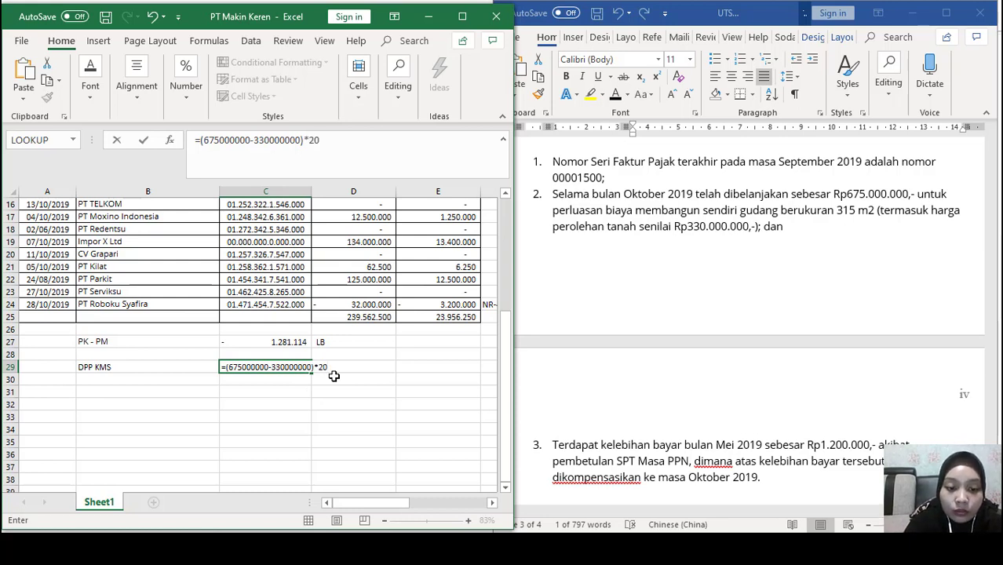
pyautogui.write('%')
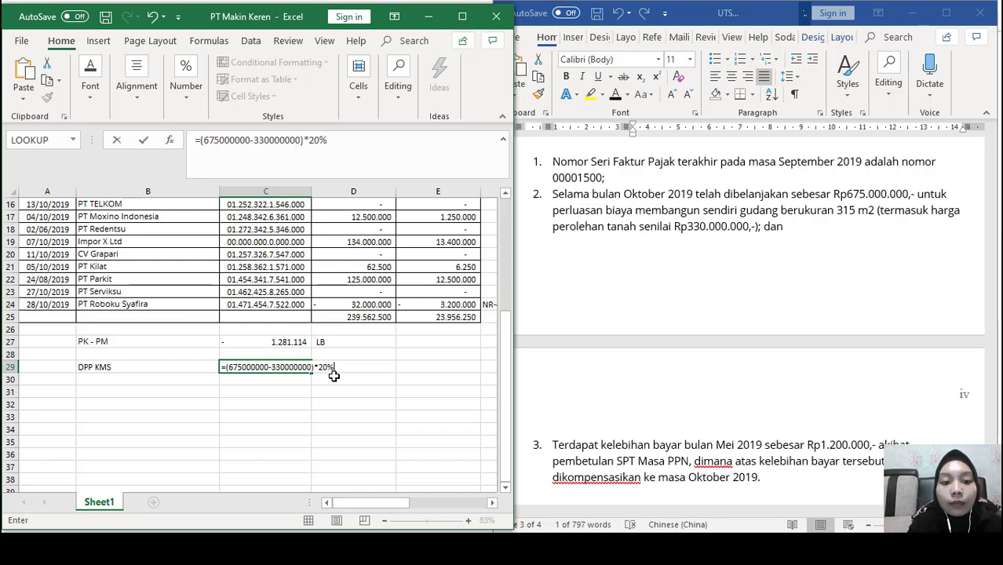
pyautogui.press('Return')
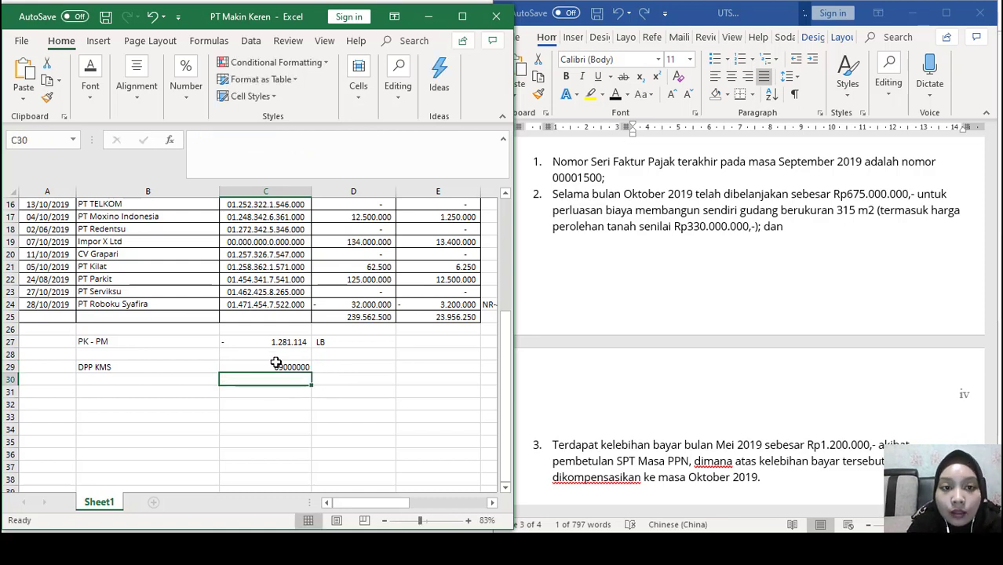
pyautogui.click(276, 362)
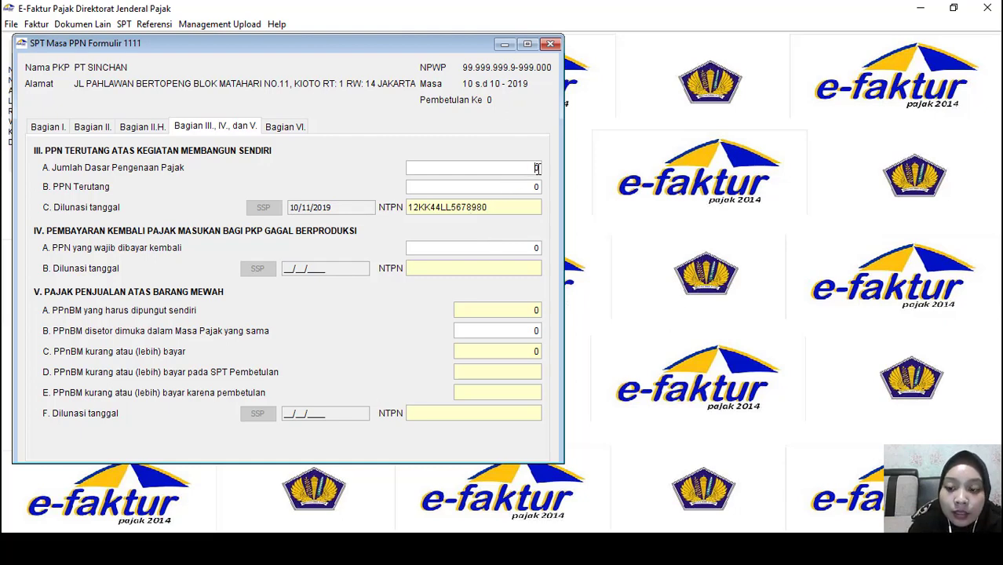
# Enter 69.000.000 as the self-construction Jumlah Dasar Pengenaan Pajak
pyautogui.click(537, 168)
pyautogui.press('BackSpace')
pyautogui.write('69.0')
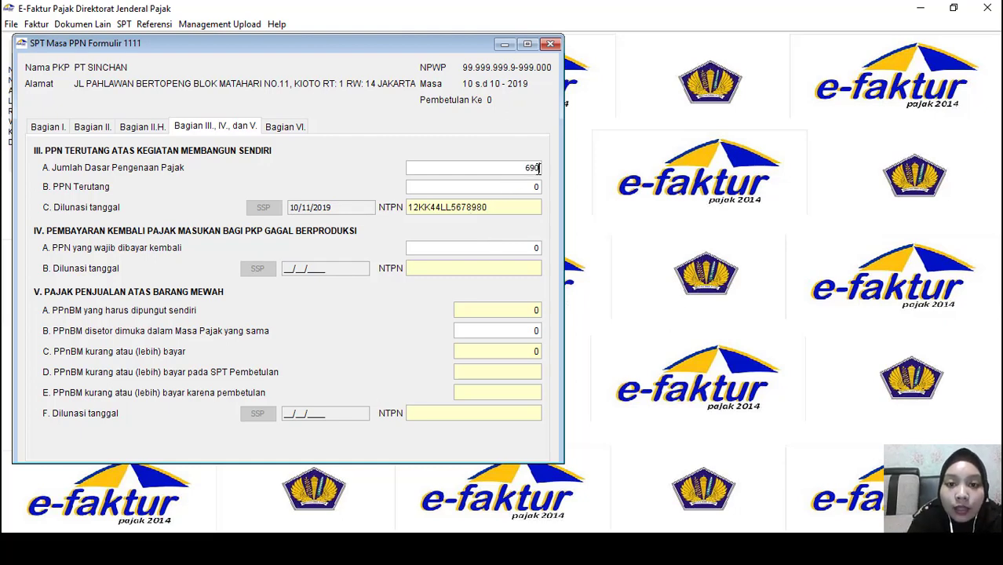
pyautogui.write('00.000')
pyautogui.press('Tab')
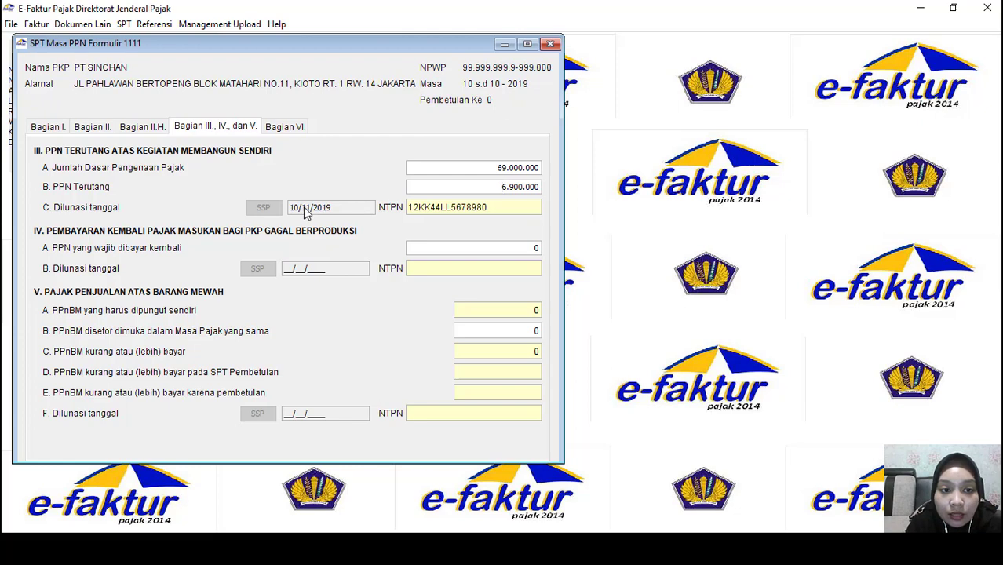
# Change the 411211 SSP payment value from 13.500.000 to 6900000 and save it
pyautogui.click(264, 209)
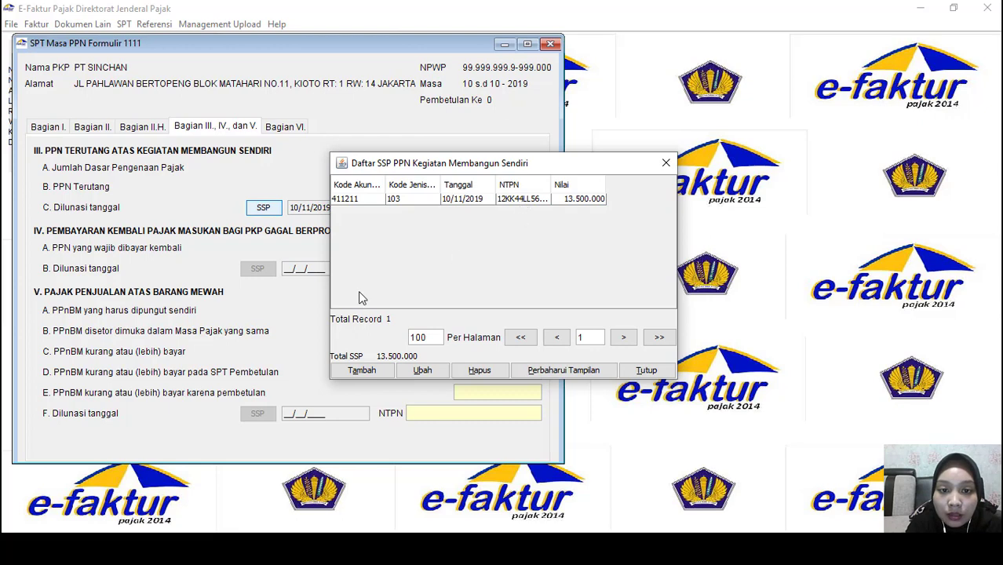
pyautogui.click(425, 373)
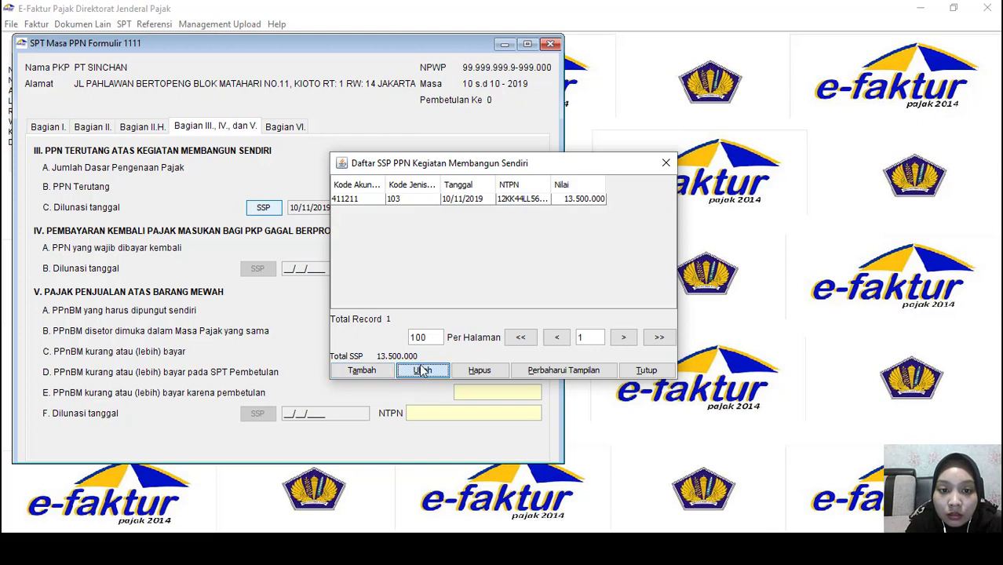
pyautogui.click(383, 201)
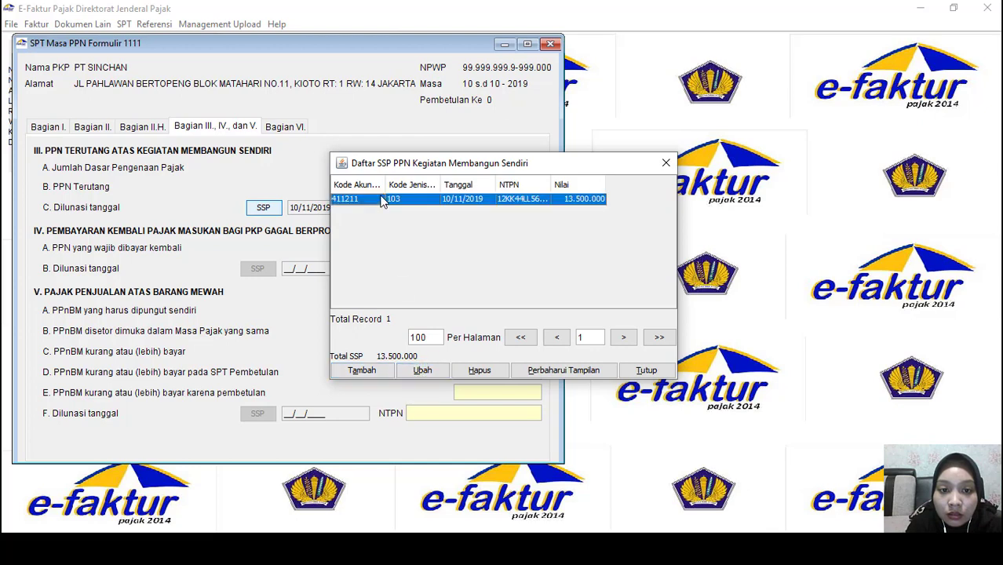
pyautogui.click(421, 373)
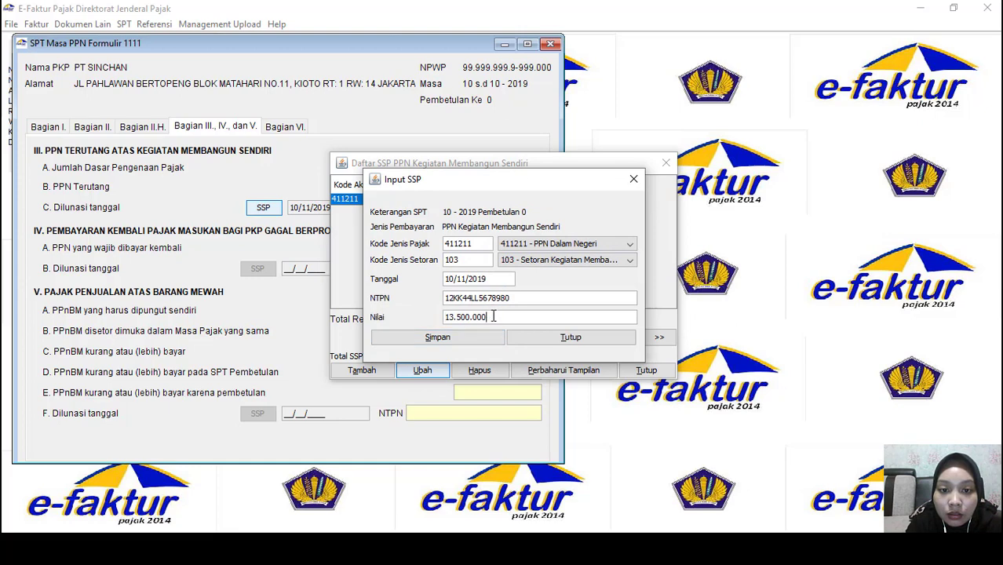
pyautogui.press('BackSpace')
pyautogui.press('BackSpace')
pyautogui.press('BackSpace')
pyautogui.press('BackSpace')
pyautogui.press('BackSpace')
pyautogui.press('BackSpace')
pyautogui.press('BackSpace')
pyautogui.press('BackSpace')
pyautogui.press('BackSpace')
pyautogui.press('BackSpace')
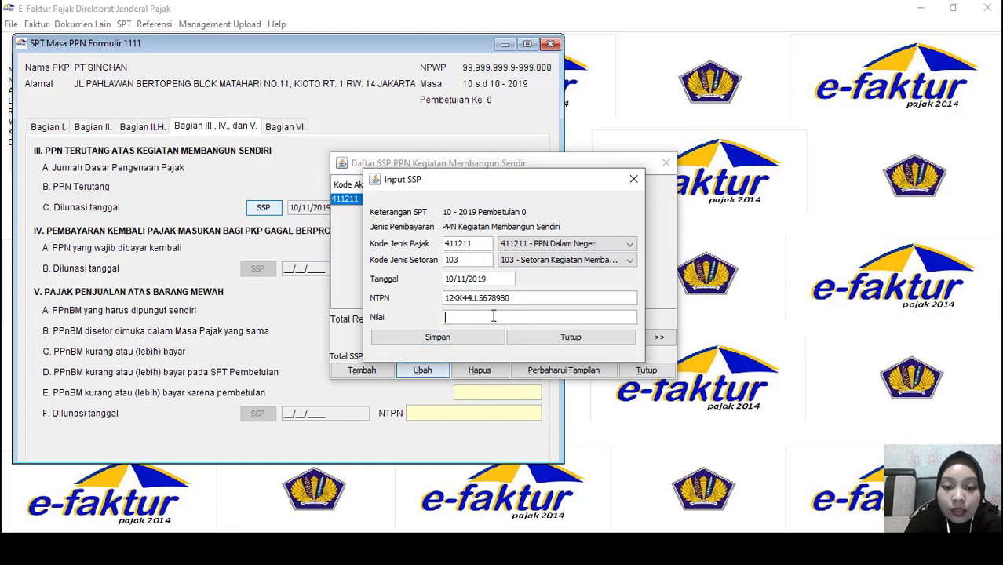
pyautogui.write('9')
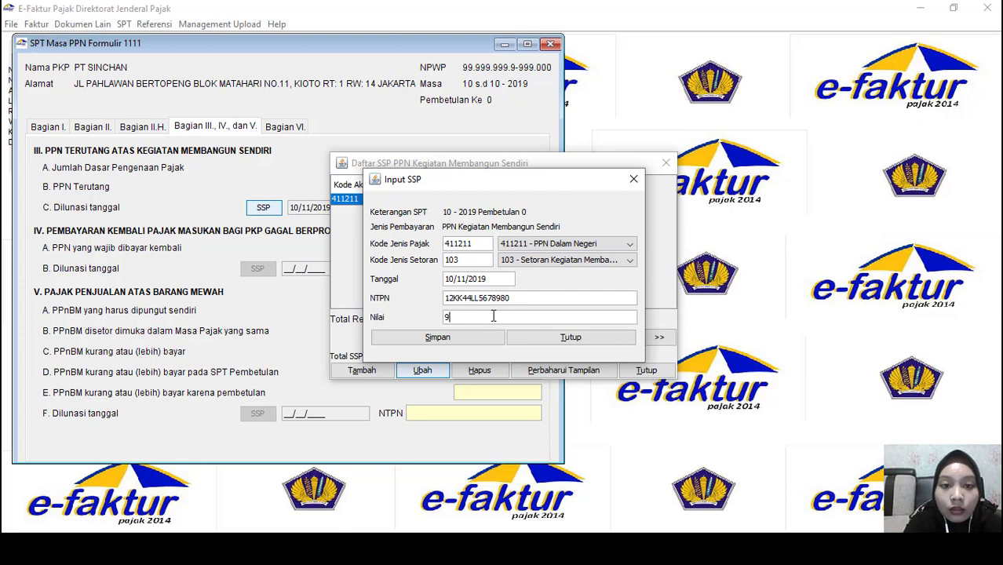
pyautogui.press('BackSpace')
pyautogui.write('6')
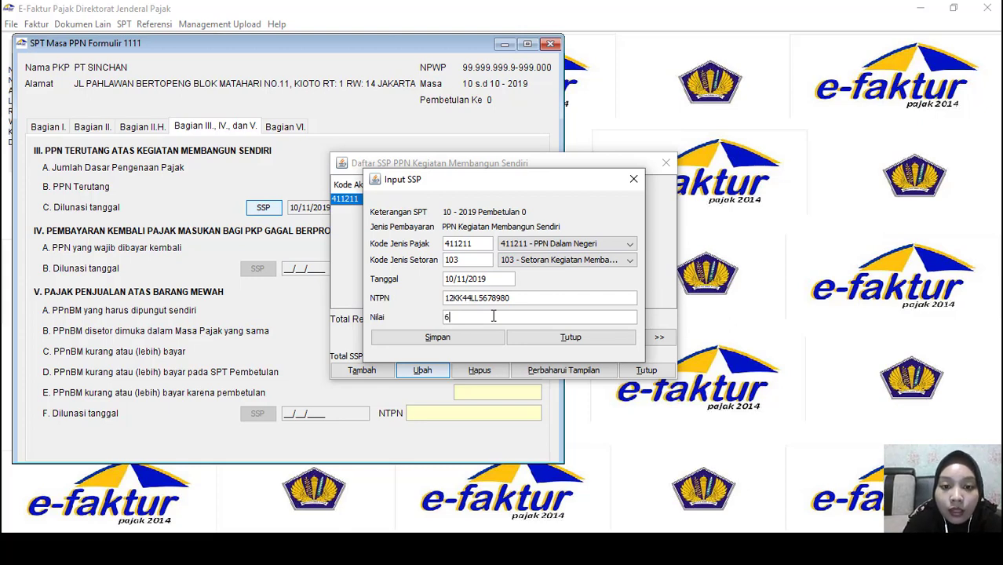
pyautogui.write('900000')
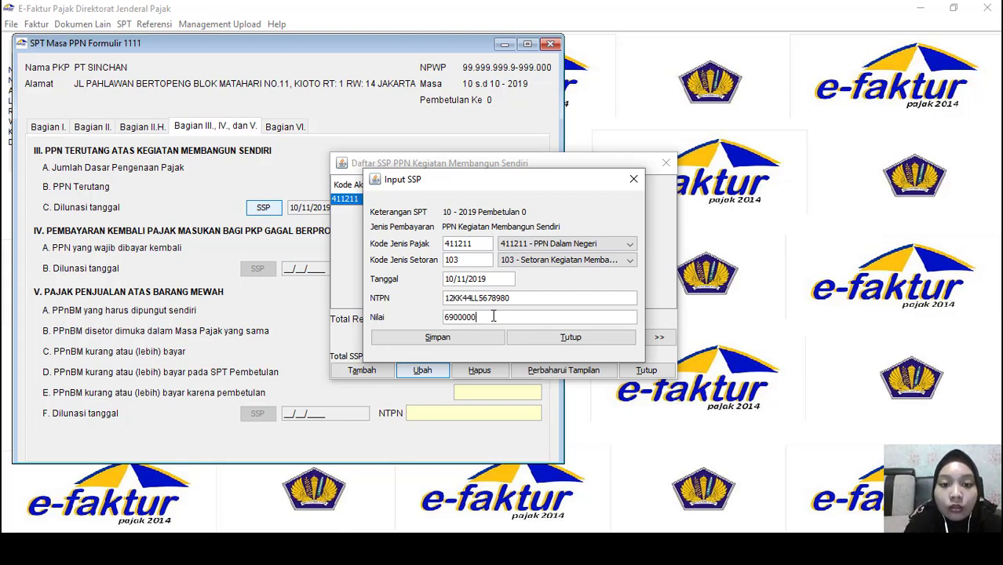
pyautogui.click(478, 347)
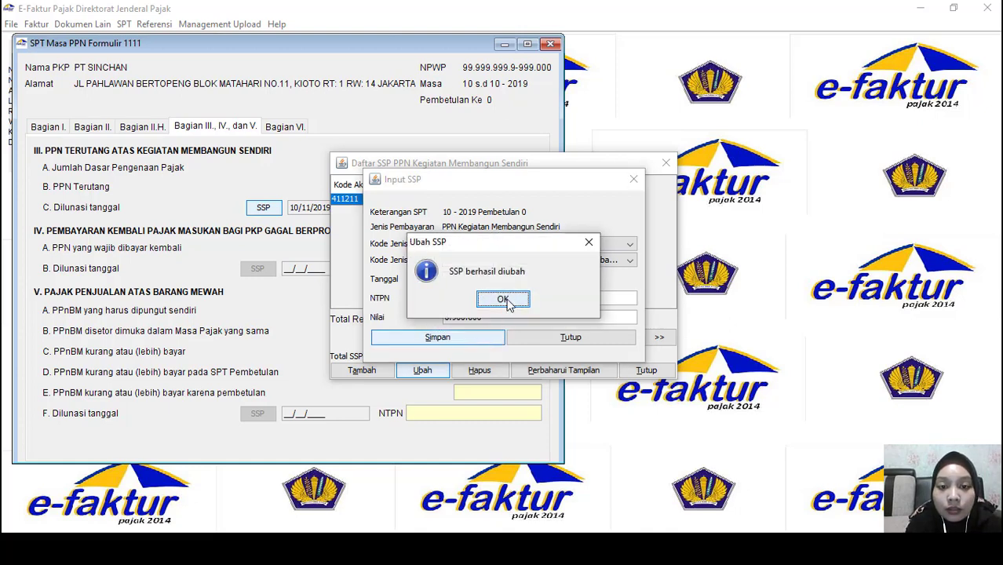
pyautogui.click(504, 300)
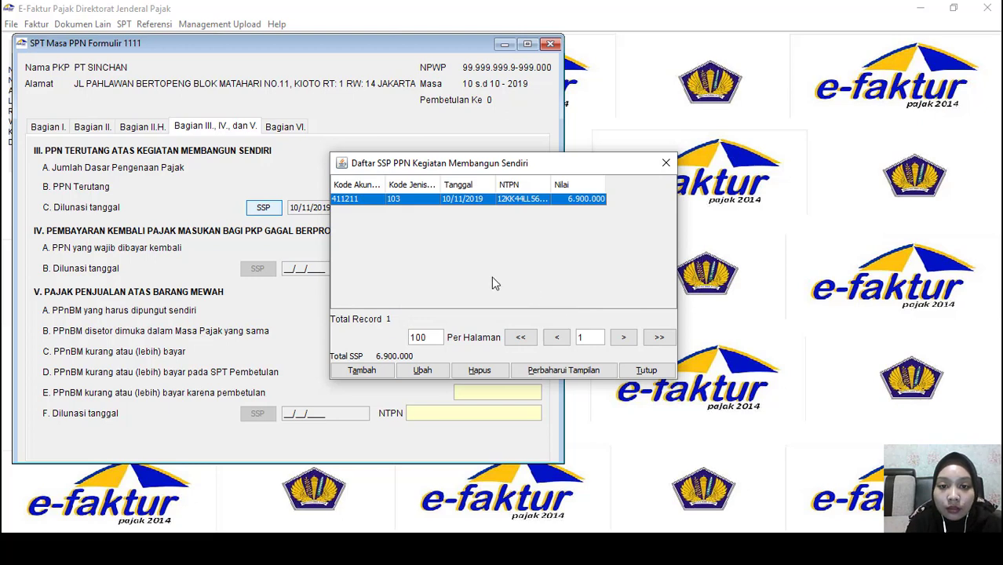
pyautogui.click(666, 163)
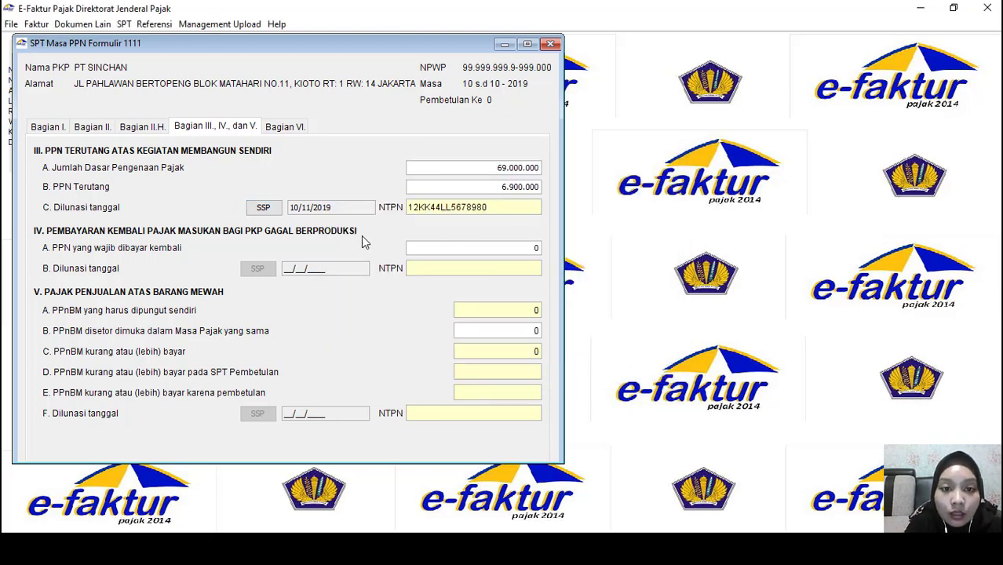
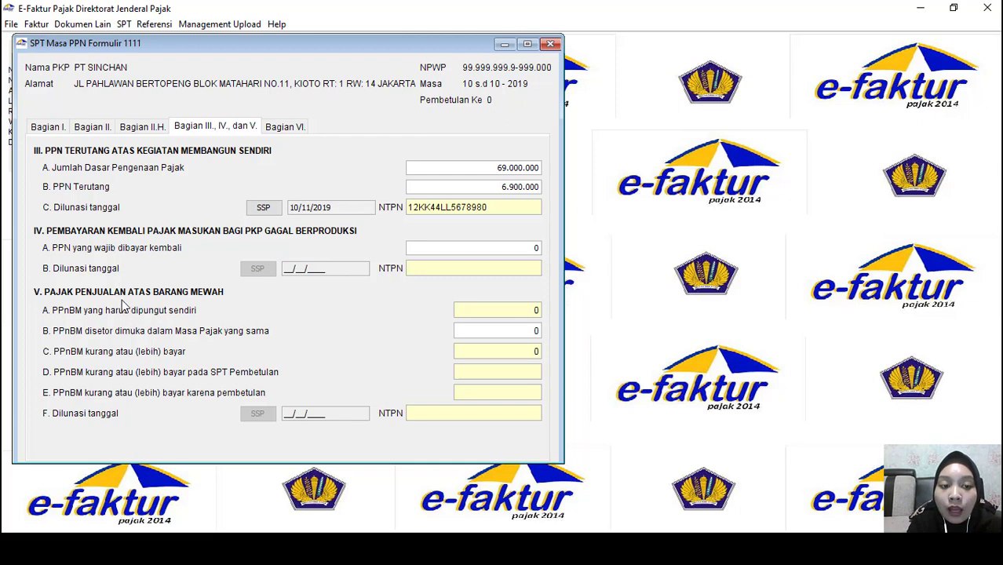
# In Bagian VI, include SSP PPN as an attachment and date the statement 10/11/2019
pyautogui.click(287, 128)
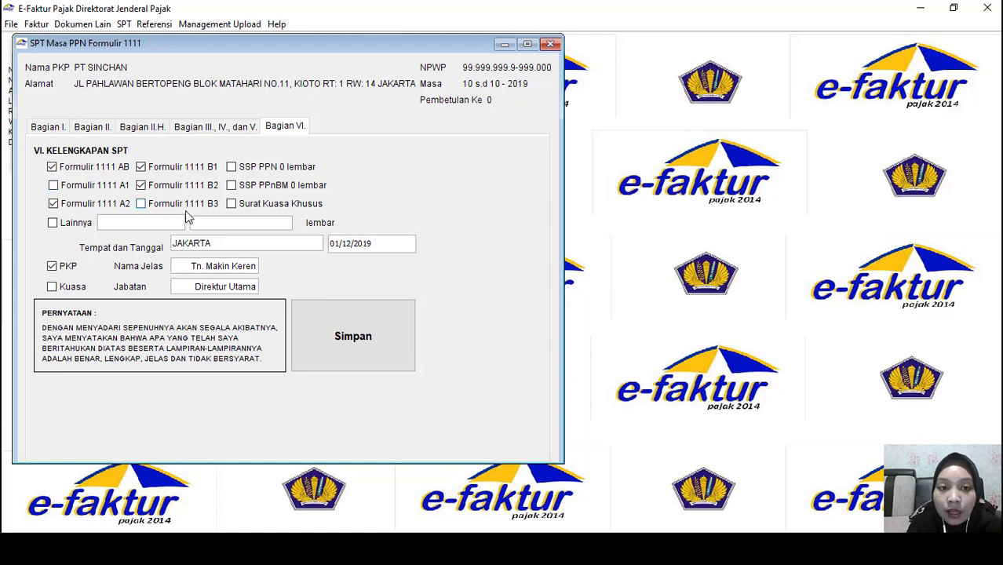
pyautogui.click(232, 167)
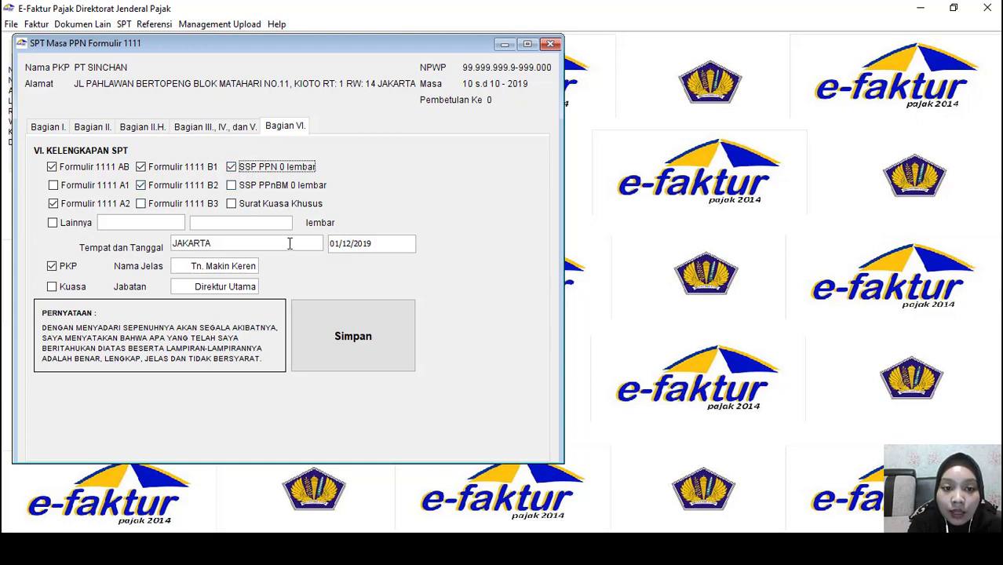
pyautogui.click(339, 244)
pyautogui.write('30')
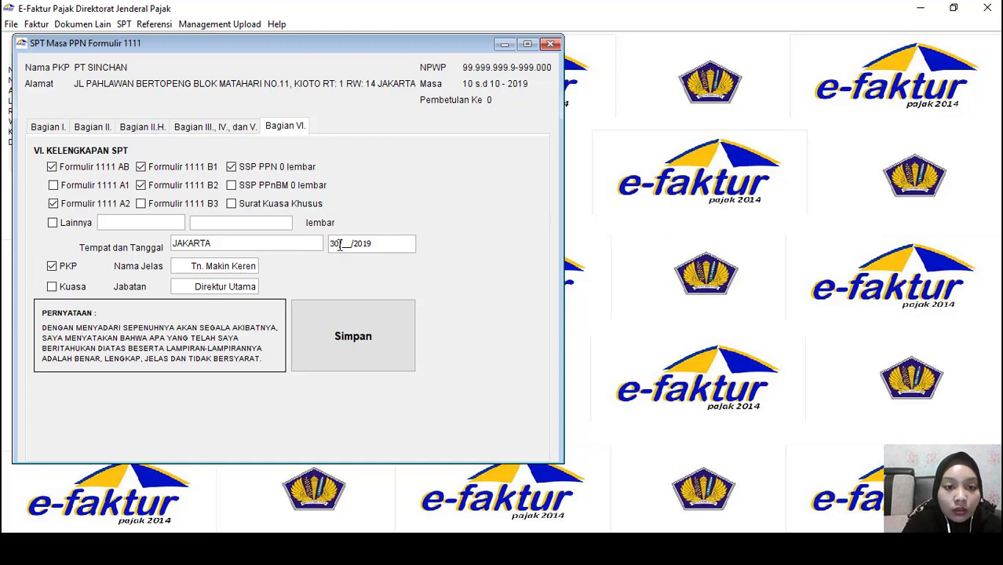
pyautogui.press('BackSpace')
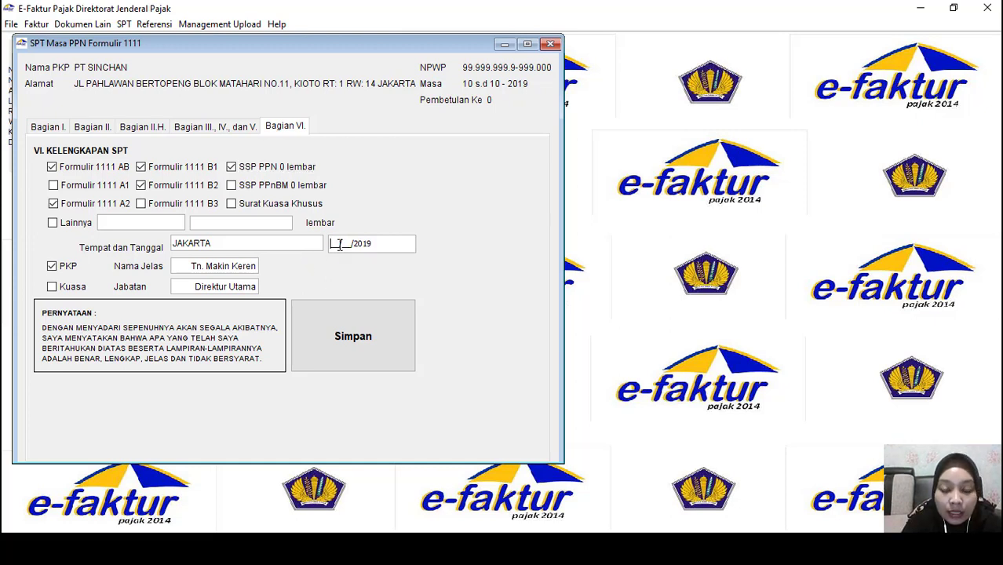
pyautogui.write('10/')
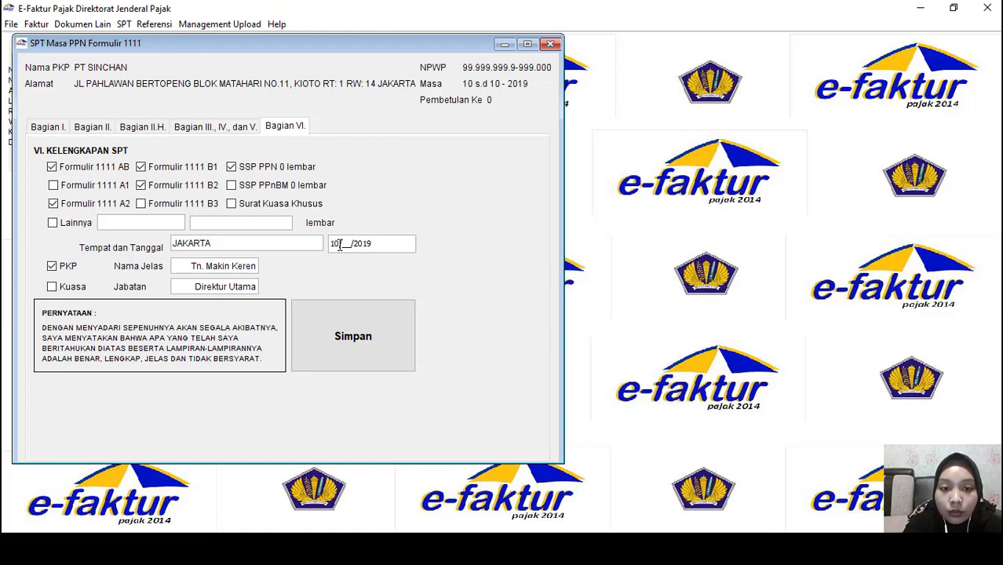
pyautogui.write('1')
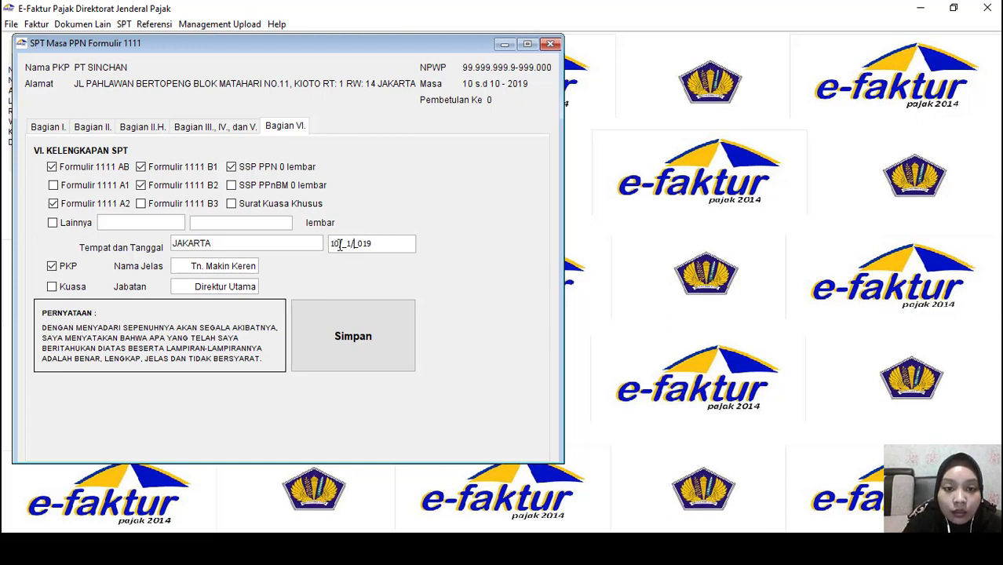
pyautogui.write('1/2')
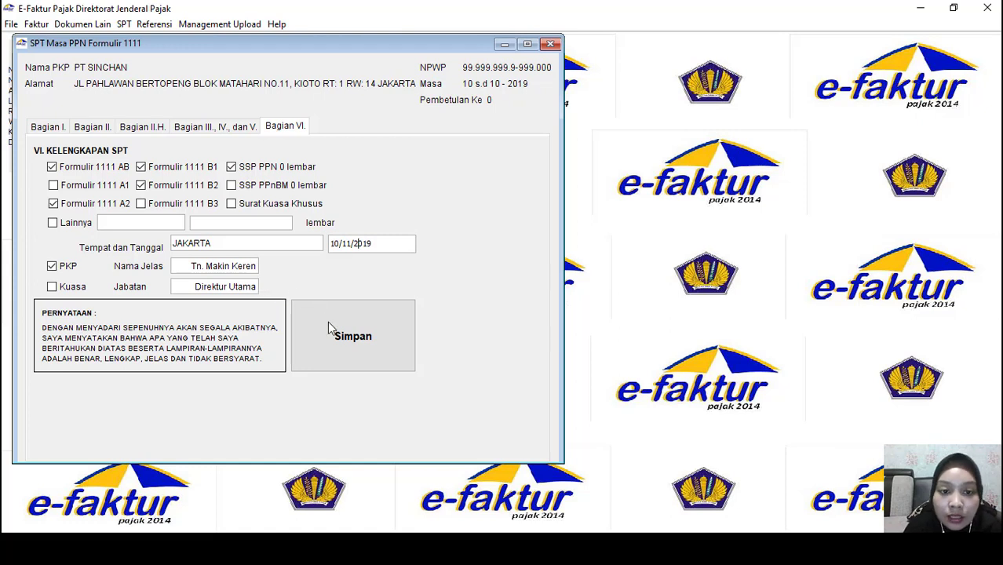
# Save the SPT, confirm the message, and close the SPT 1111 form
pyautogui.click(340, 343)
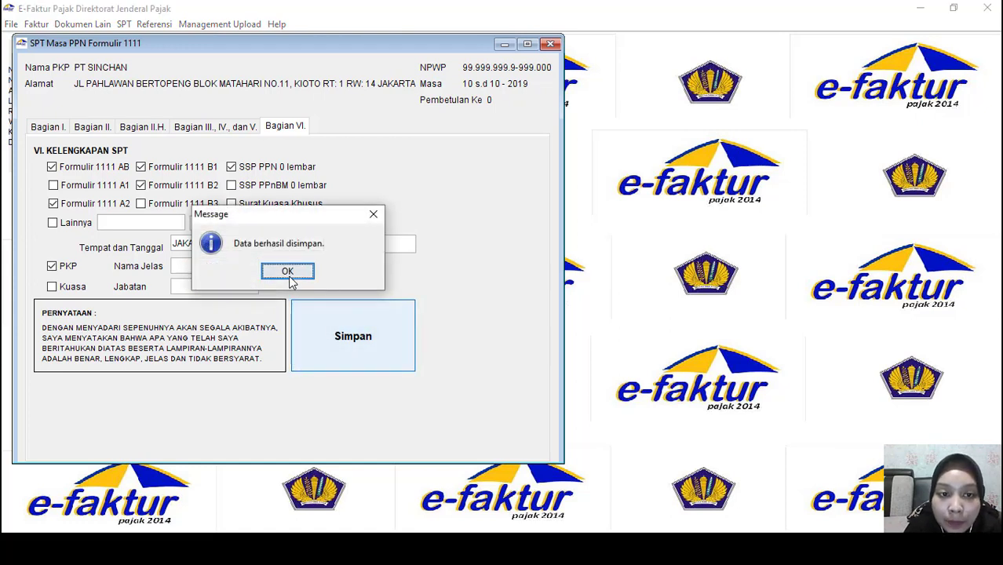
pyautogui.click(288, 272)
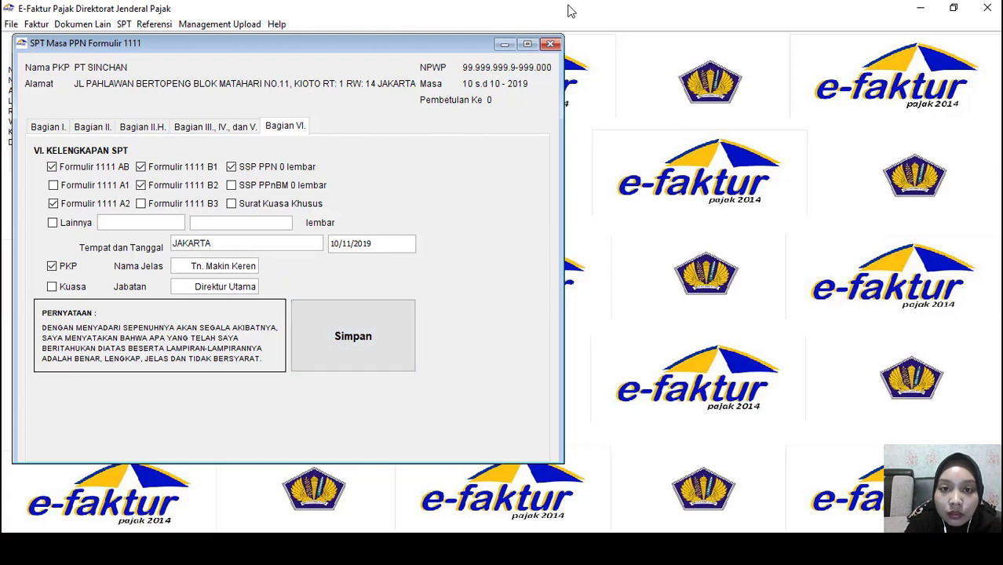
pyautogui.click(551, 45)
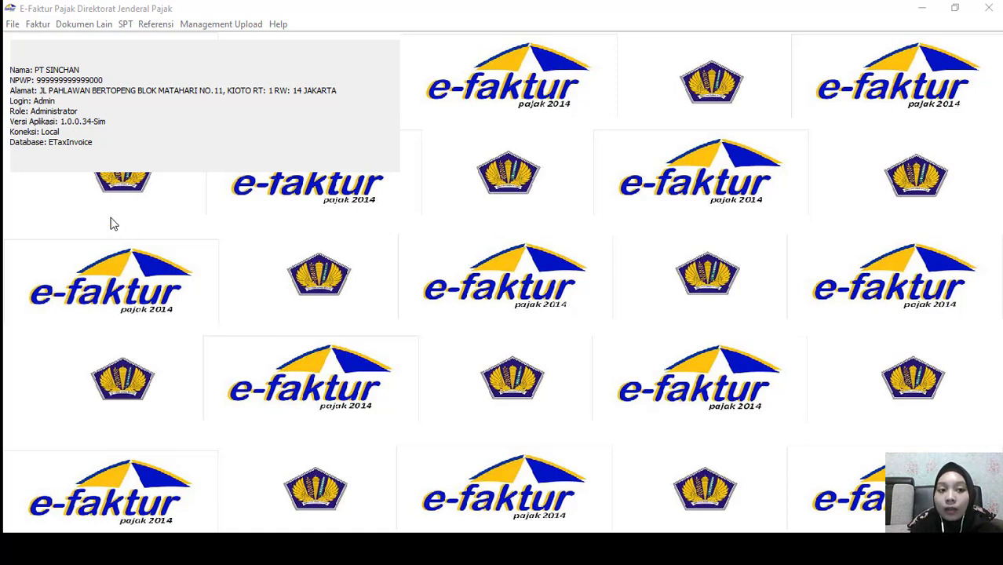
# Open the Pajak Keluaran invoice list and select only the first invoice, dated 03/10/2019
pyautogui.click(36, 24)
pyautogui.moveTo(61, 41)
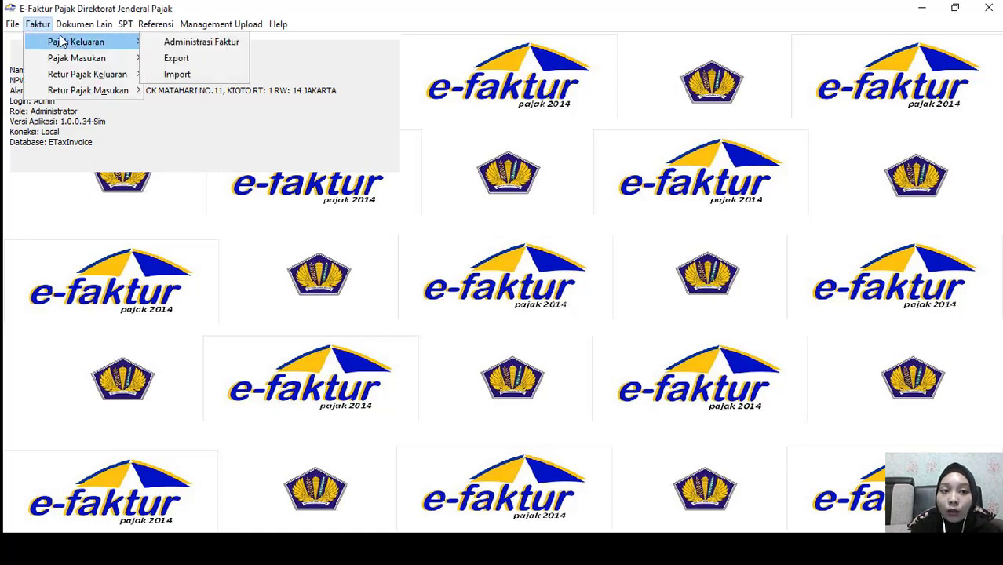
pyautogui.click(169, 48)
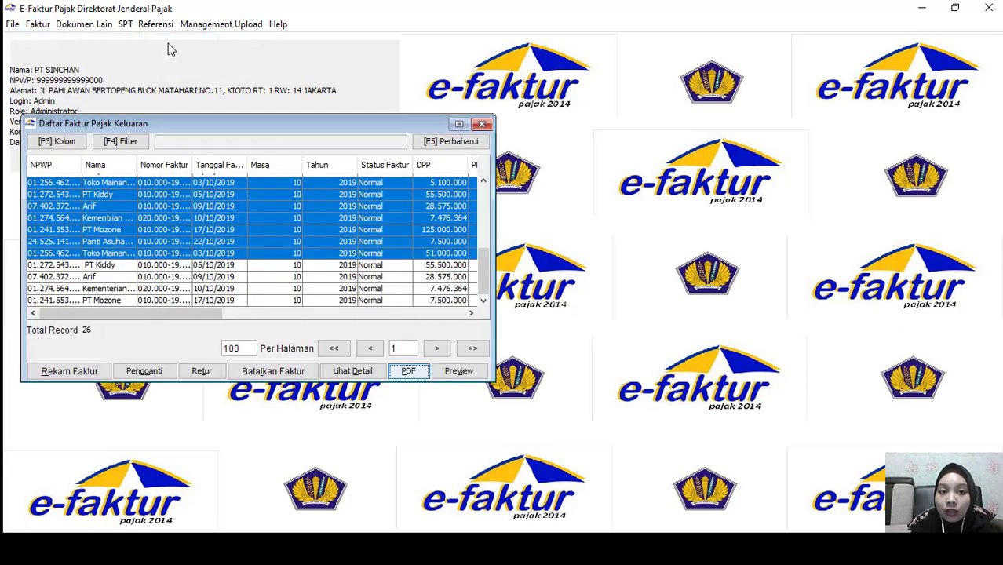
pyautogui.click(125, 206)
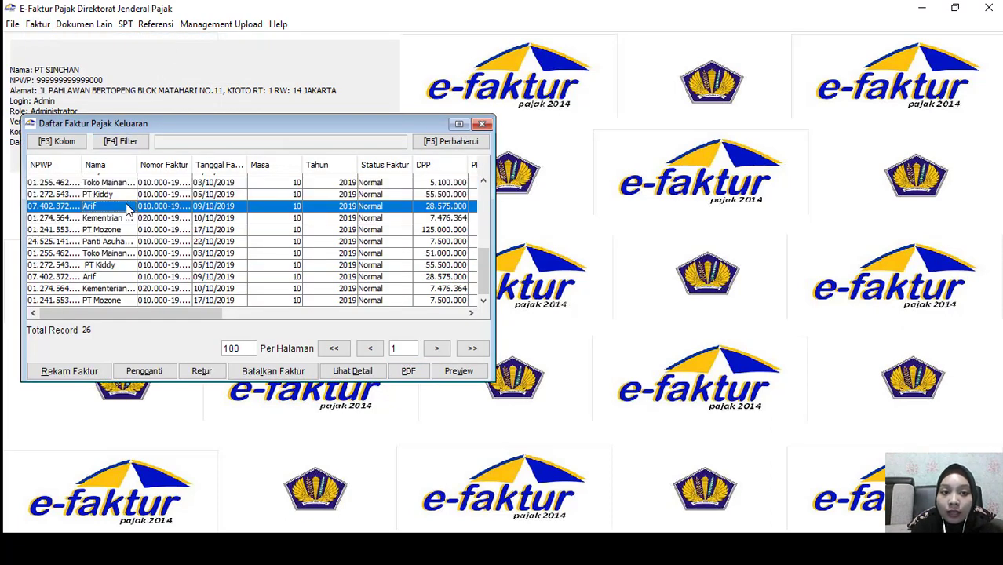
pyautogui.click(61, 183)
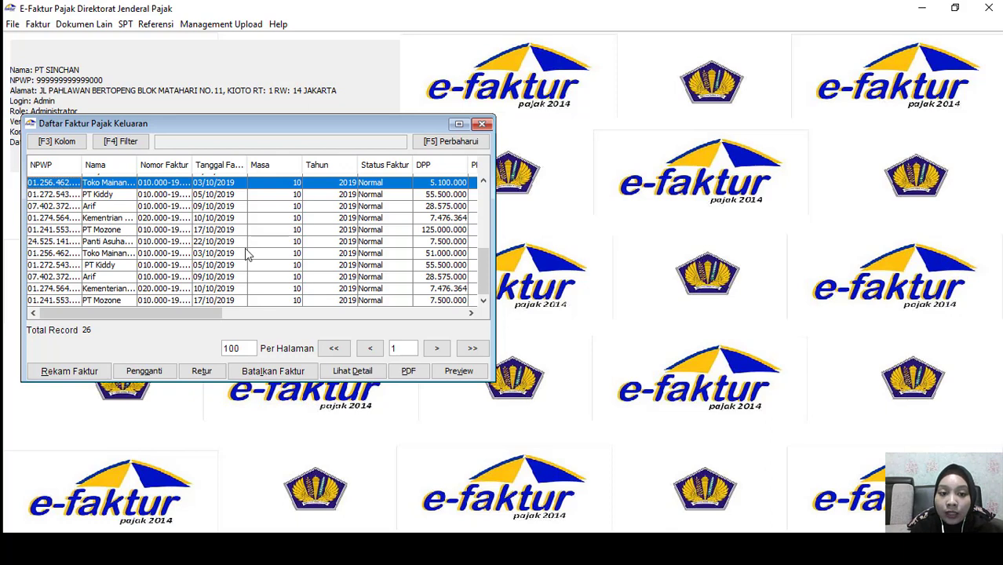
# Export the 03/10/2019 invoice and the PT Kiddy invoice as PDFs into Documents
pyautogui.click(416, 379)
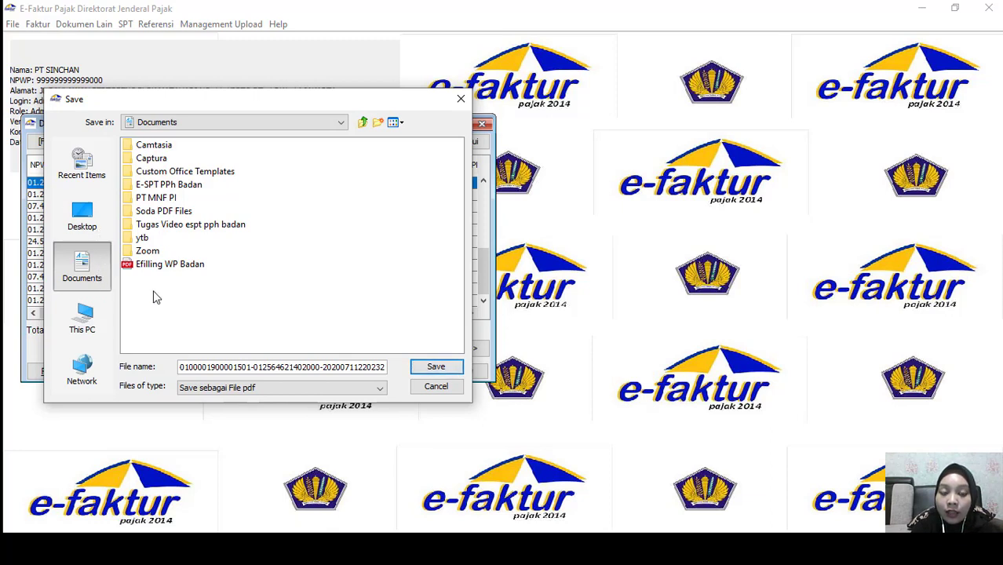
pyautogui.click(446, 372)
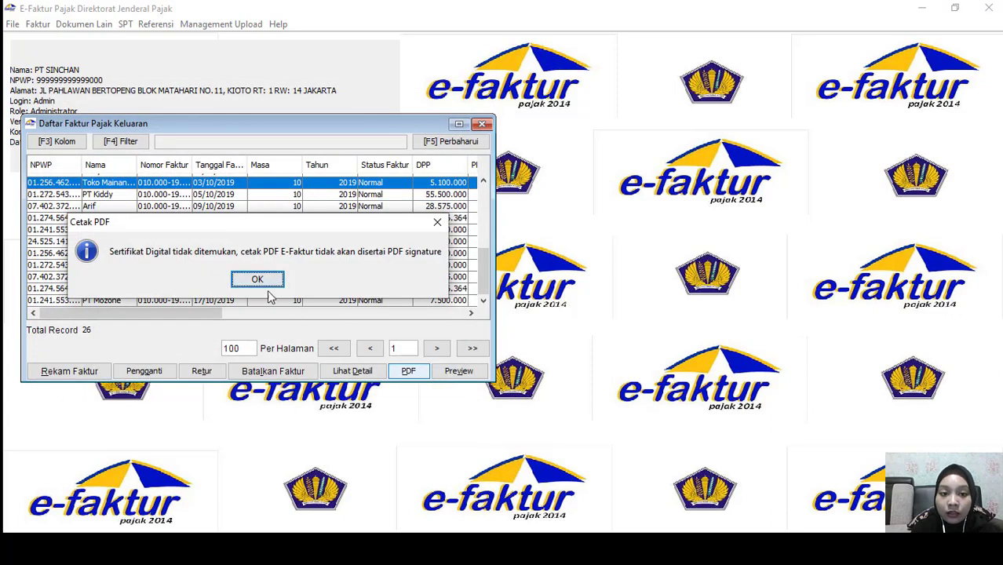
pyautogui.click(257, 279)
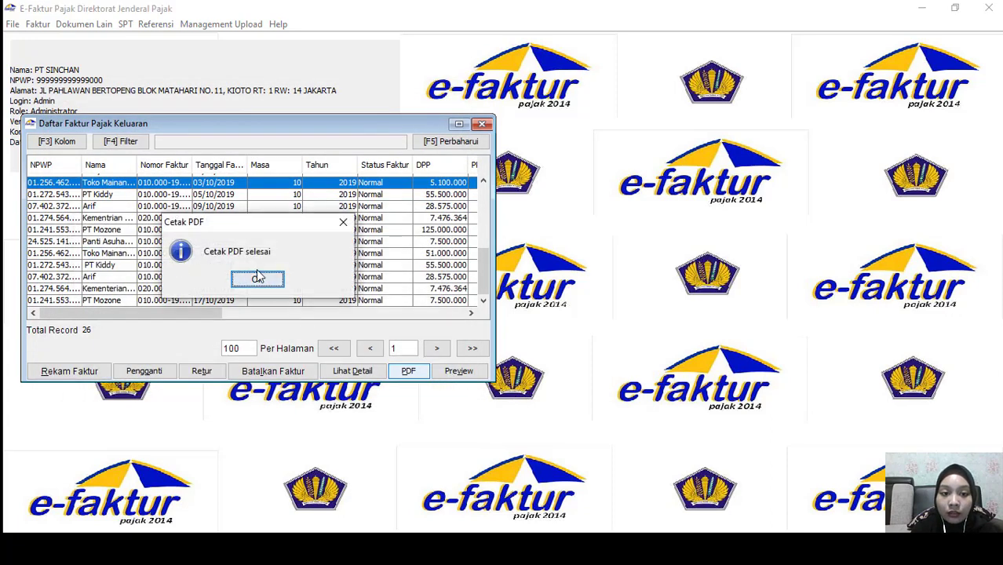
pyautogui.click(258, 279)
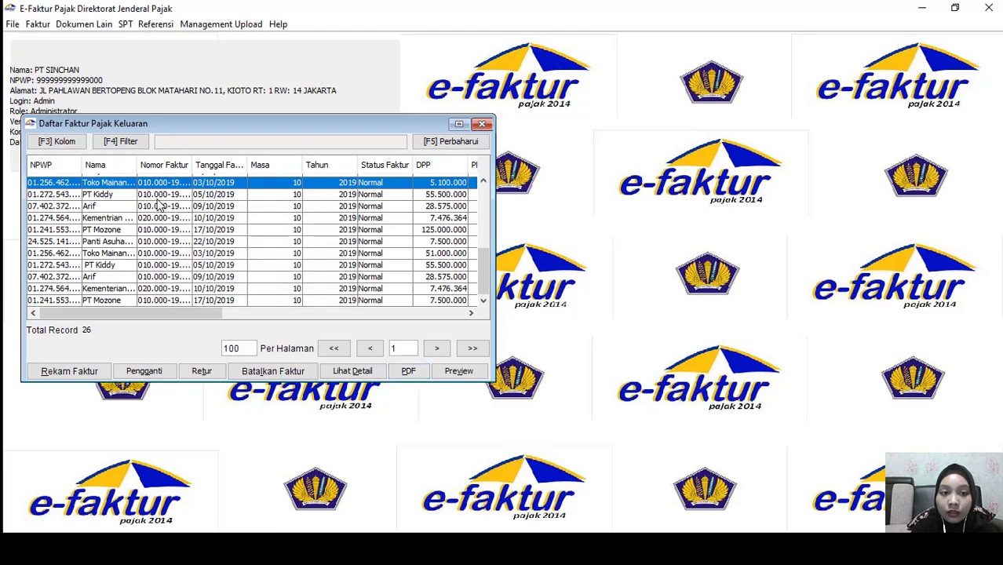
pyautogui.click(157, 198)
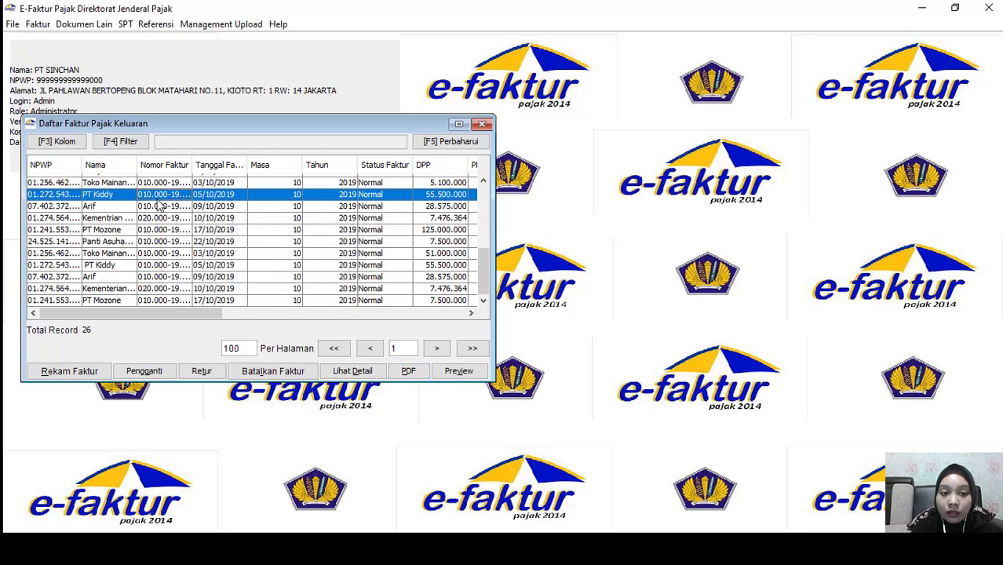
pyautogui.click(410, 372)
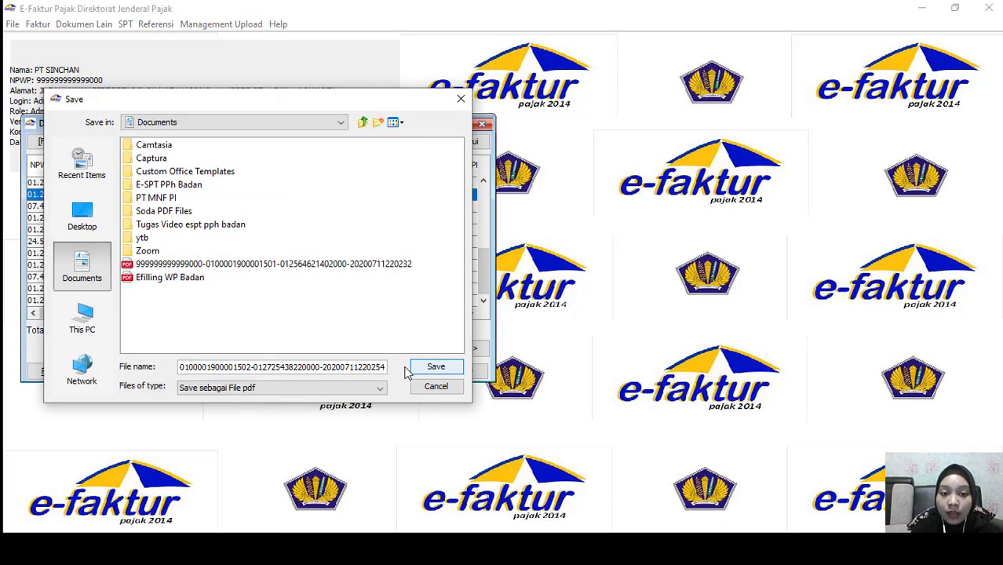
pyautogui.click(421, 369)
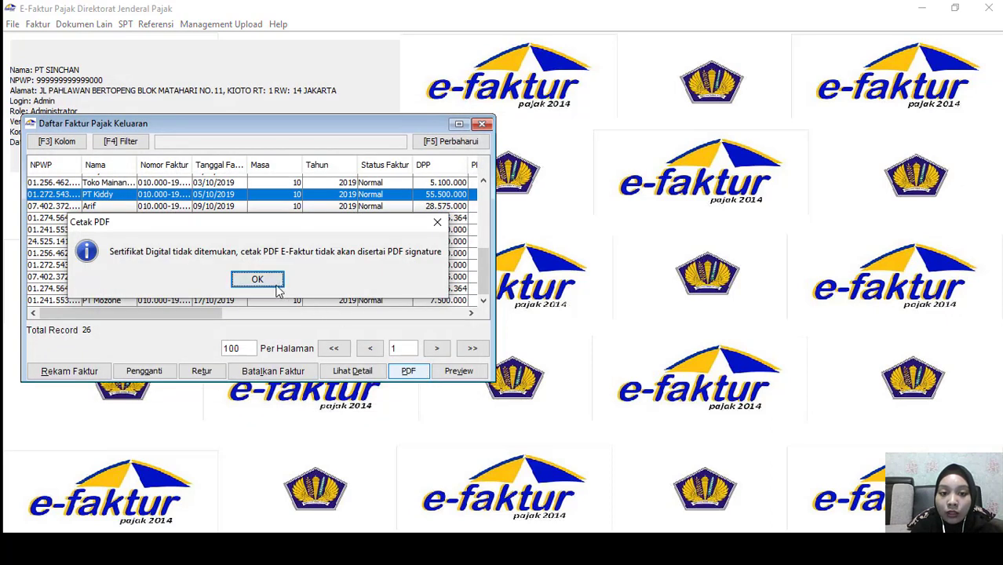
pyautogui.click(259, 284)
pyautogui.click(260, 284)
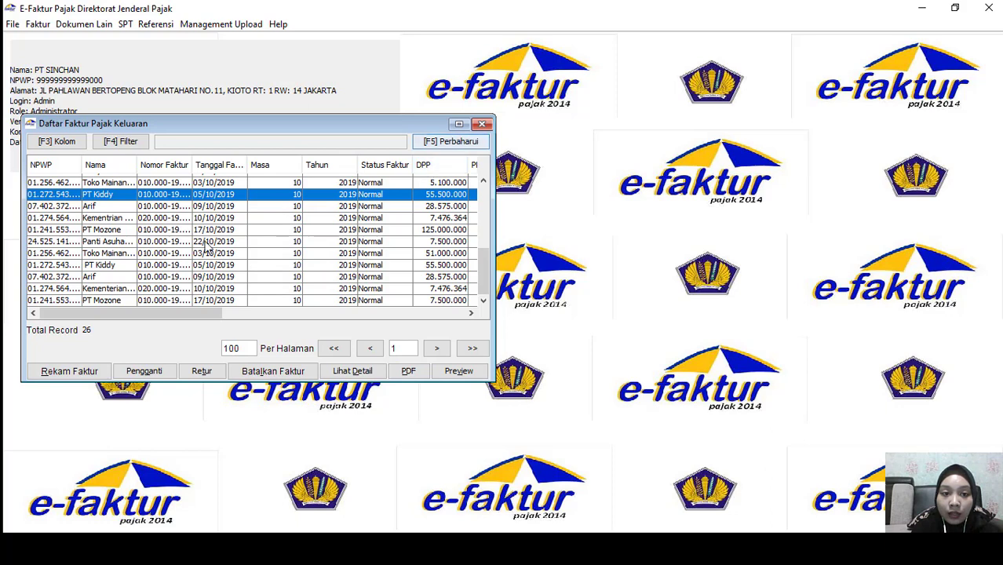
# Export the 09/10/2019 and 10/10/2019 invoices as PDFs into Documents
pyautogui.click(186, 206)
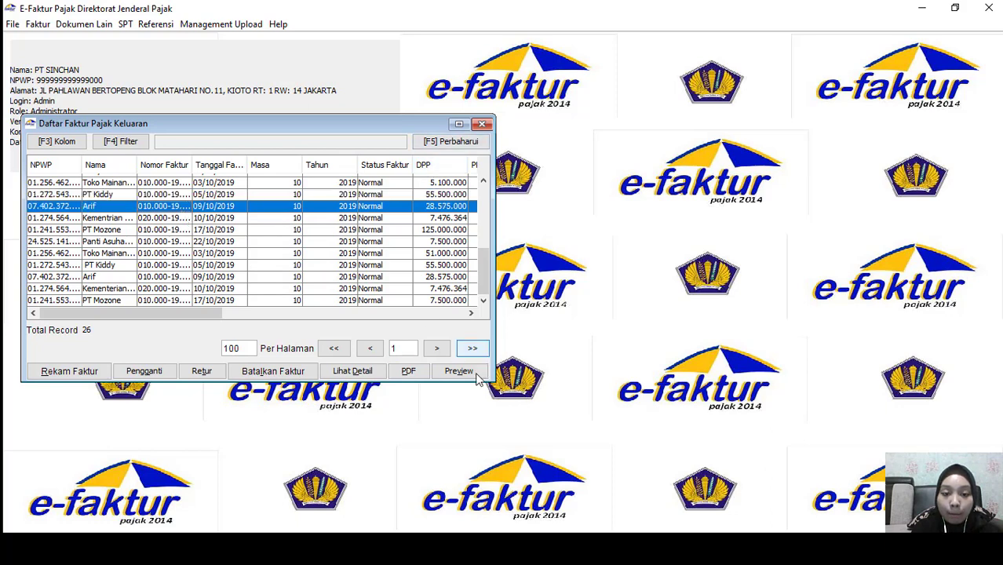
pyautogui.click(411, 378)
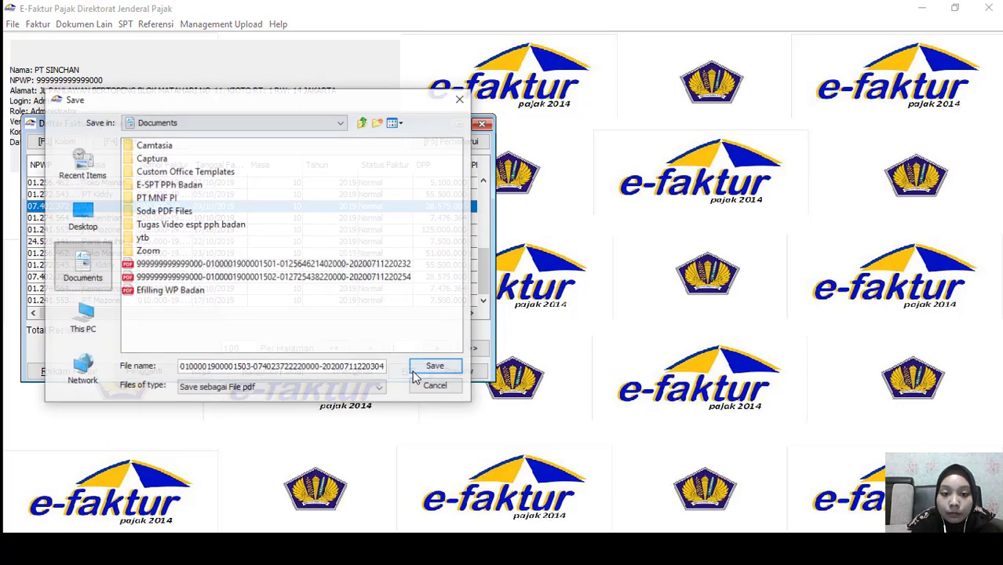
pyautogui.click(434, 369)
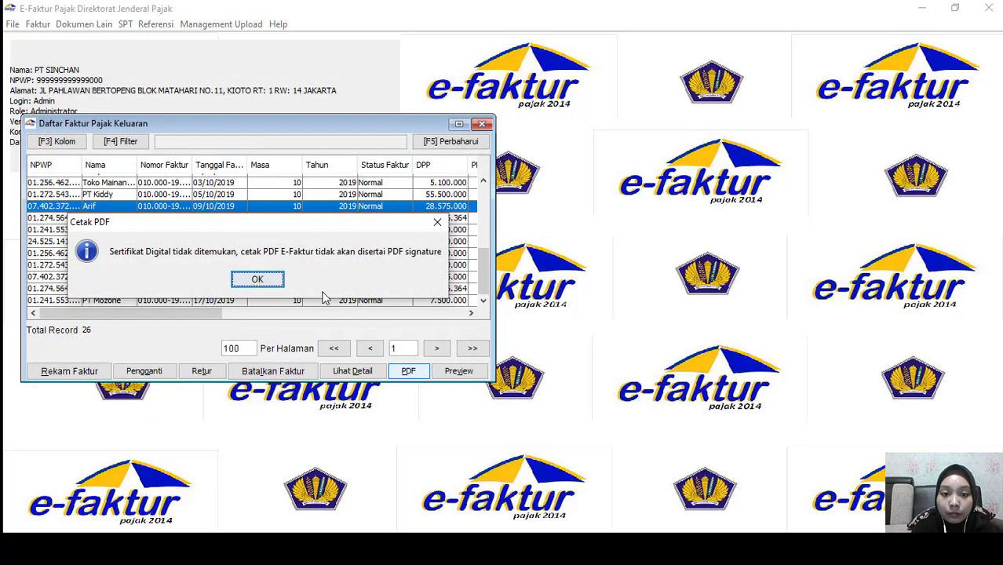
pyautogui.click(258, 280)
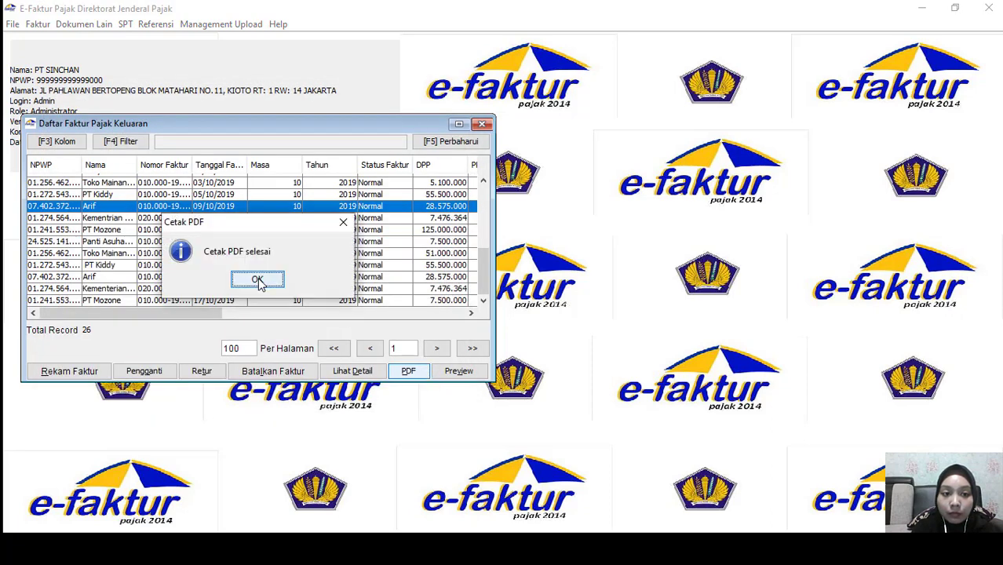
pyautogui.click(259, 281)
pyautogui.click(214, 219)
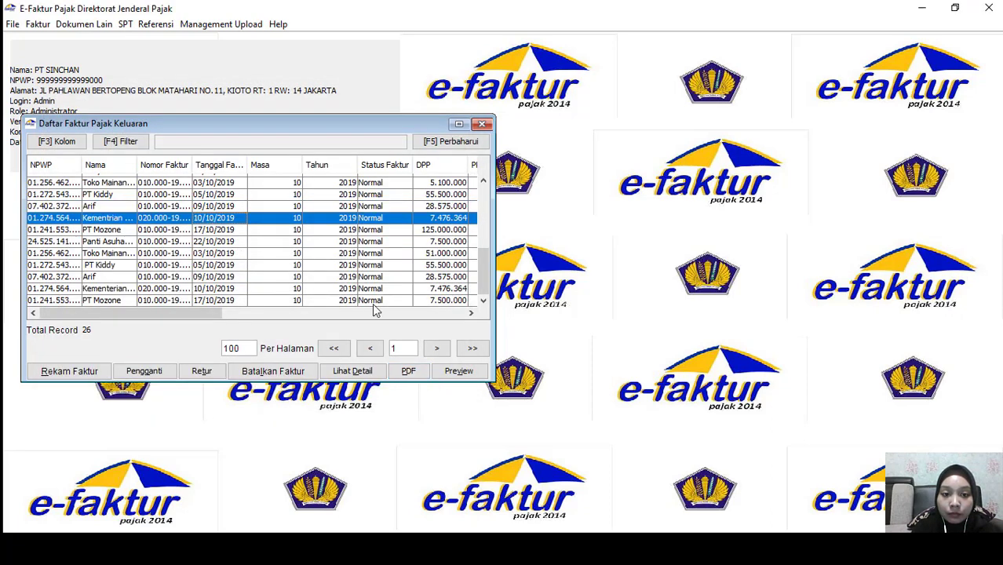
pyautogui.click(409, 372)
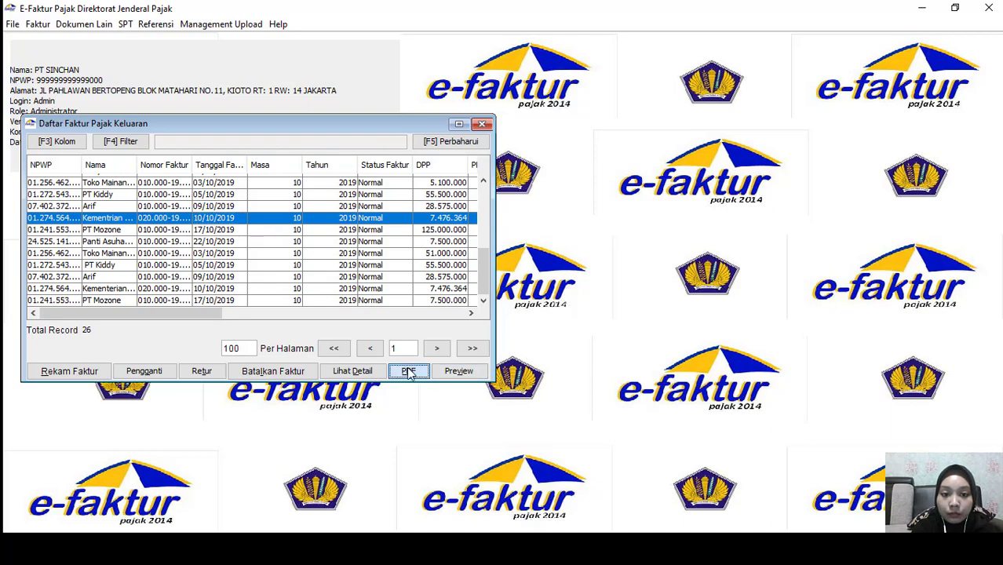
pyautogui.click(435, 364)
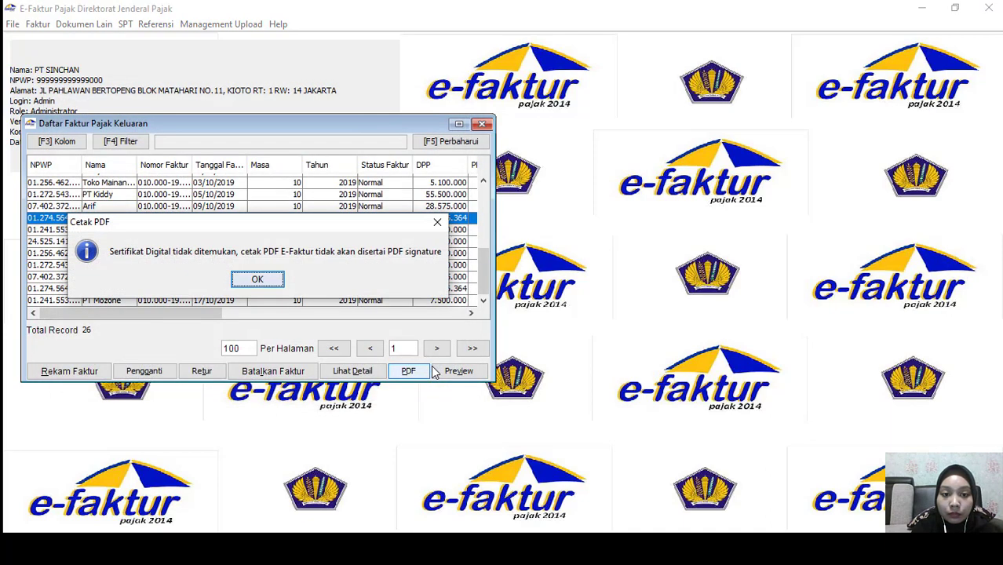
pyautogui.click(262, 284)
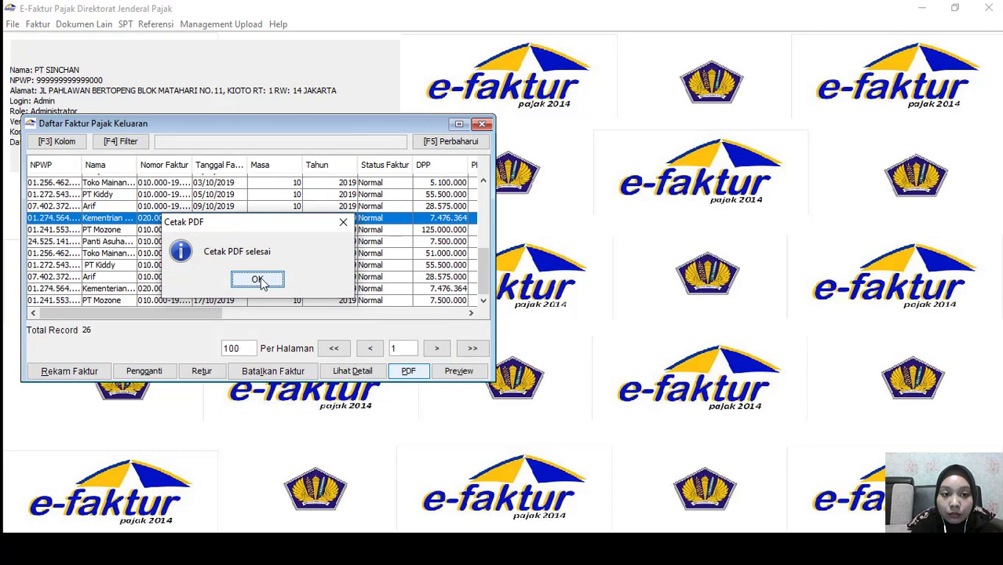
pyautogui.click(259, 280)
# Export the PT Mozone and 22/10/2019 invoices as PDFs into Documents
pyautogui.click(146, 231)
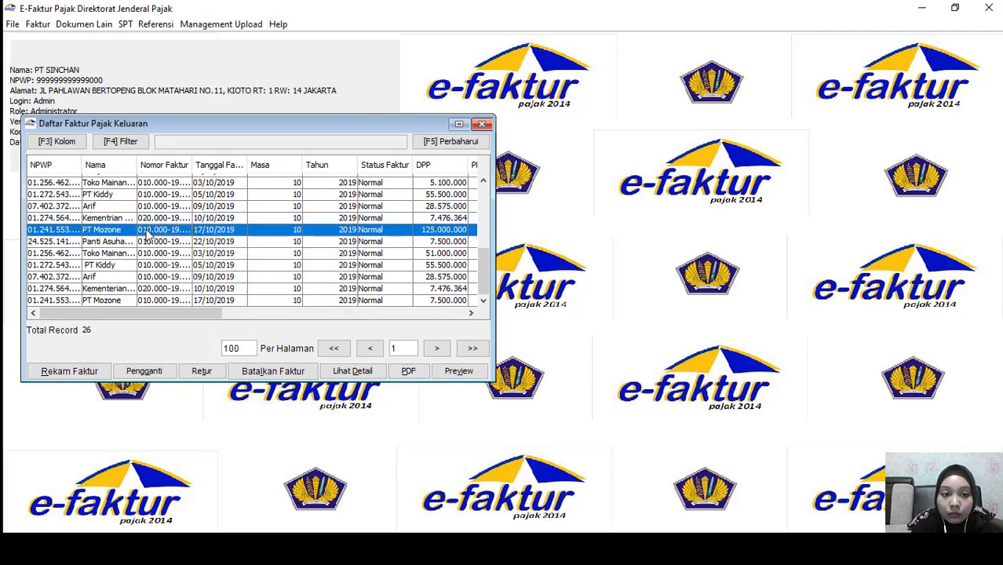
pyautogui.click(414, 375)
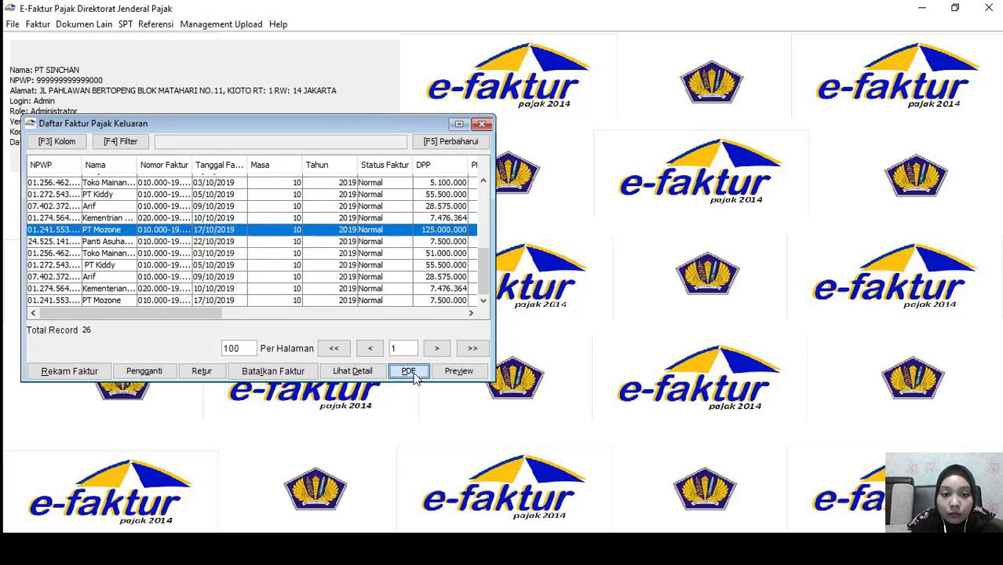
pyautogui.click(437, 366)
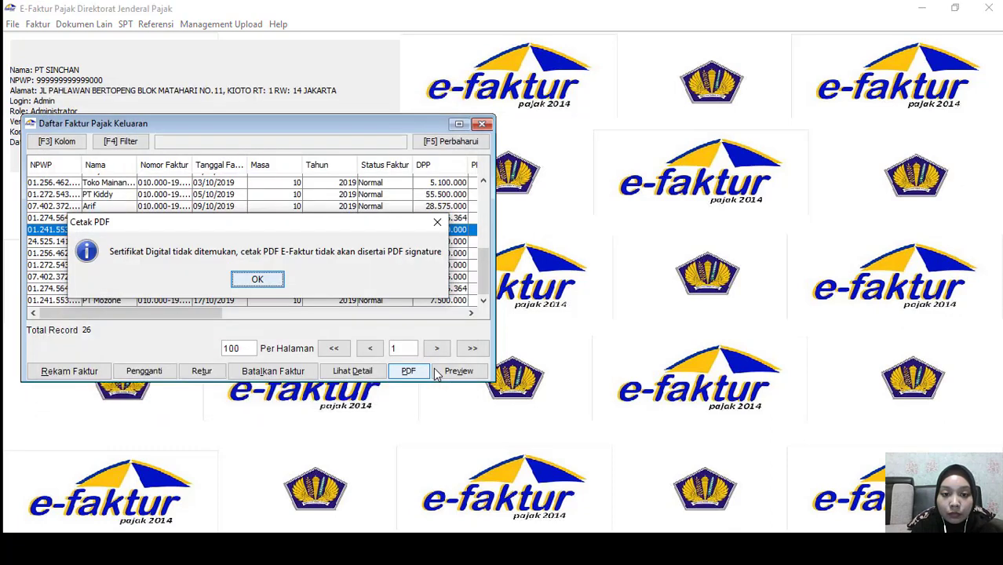
pyautogui.click(258, 281)
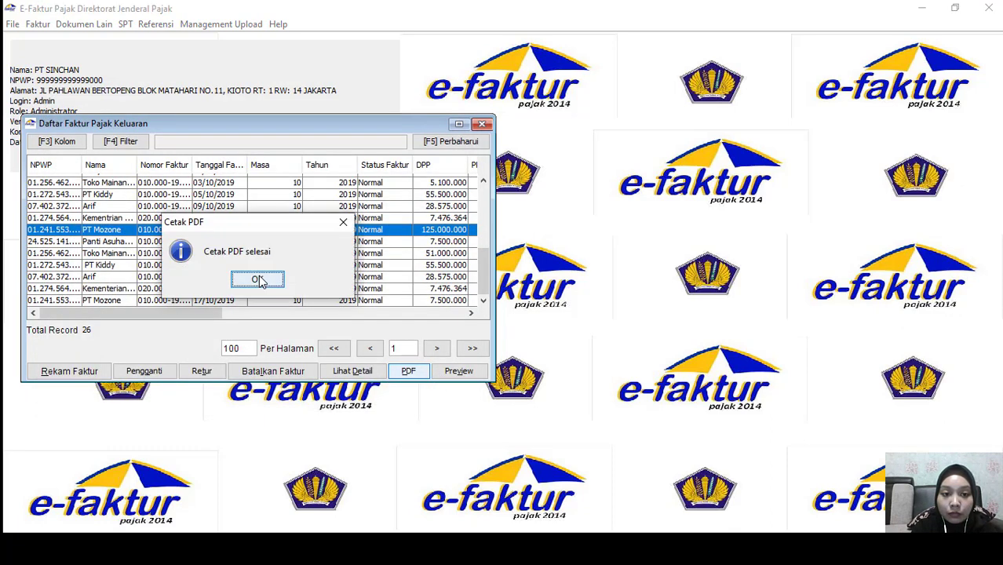
pyautogui.click(259, 280)
pyautogui.click(213, 243)
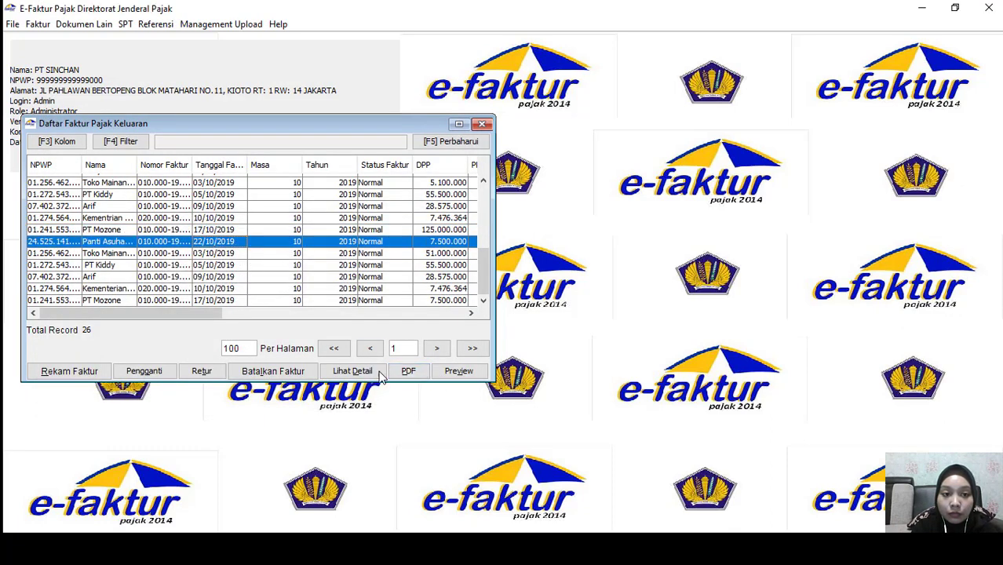
pyautogui.click(407, 372)
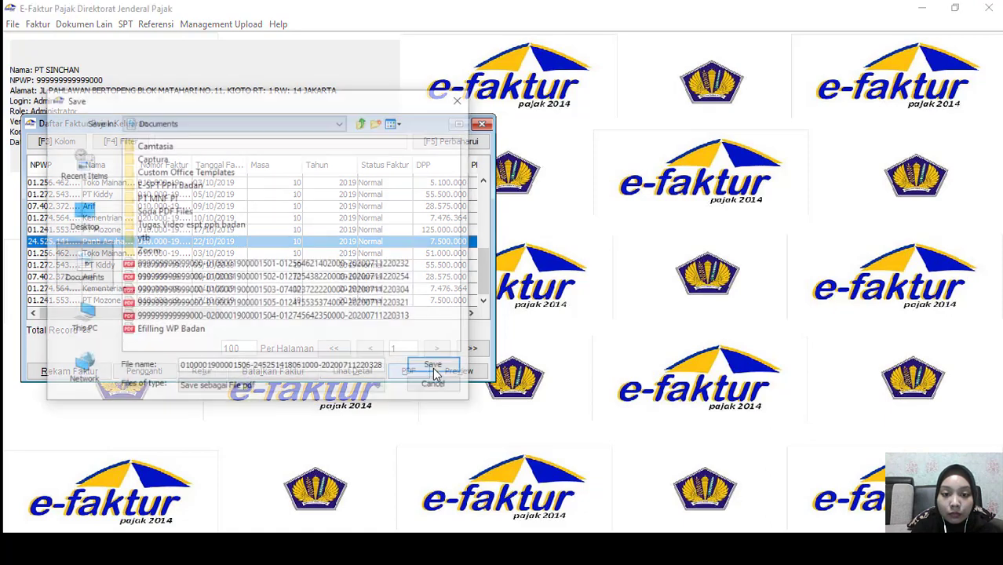
pyautogui.click(434, 367)
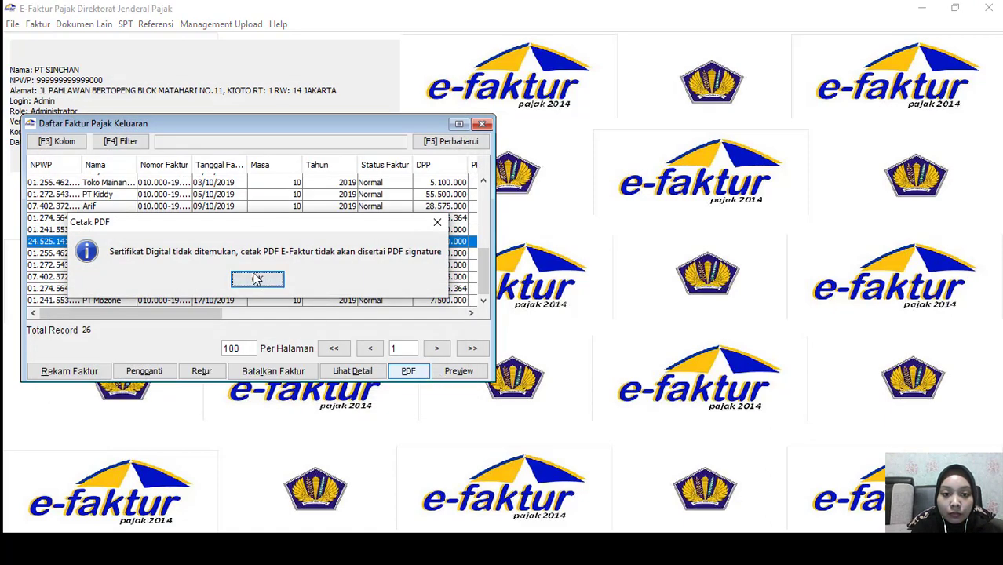
pyautogui.click(256, 280)
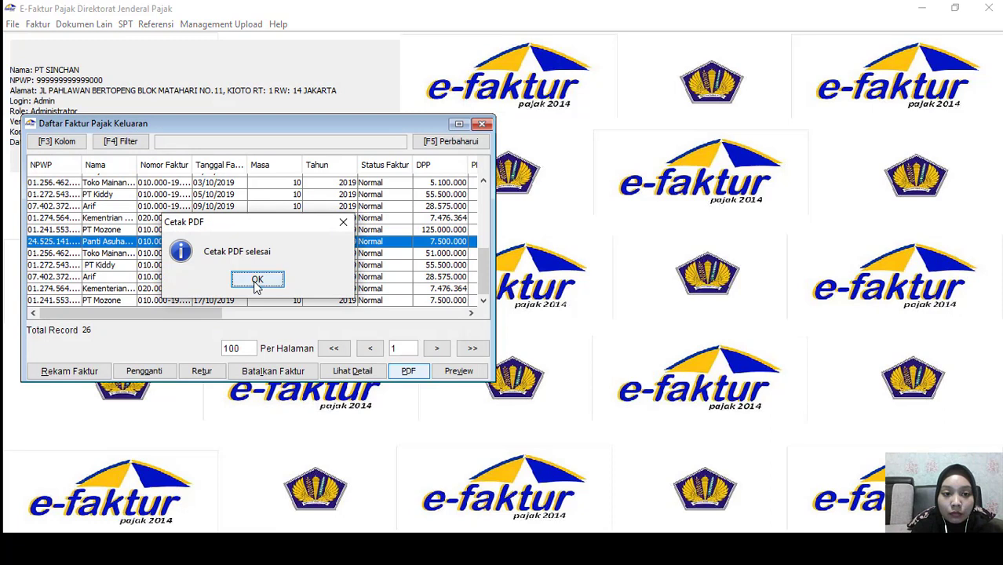
pyautogui.click(256, 280)
pyautogui.click(220, 253)
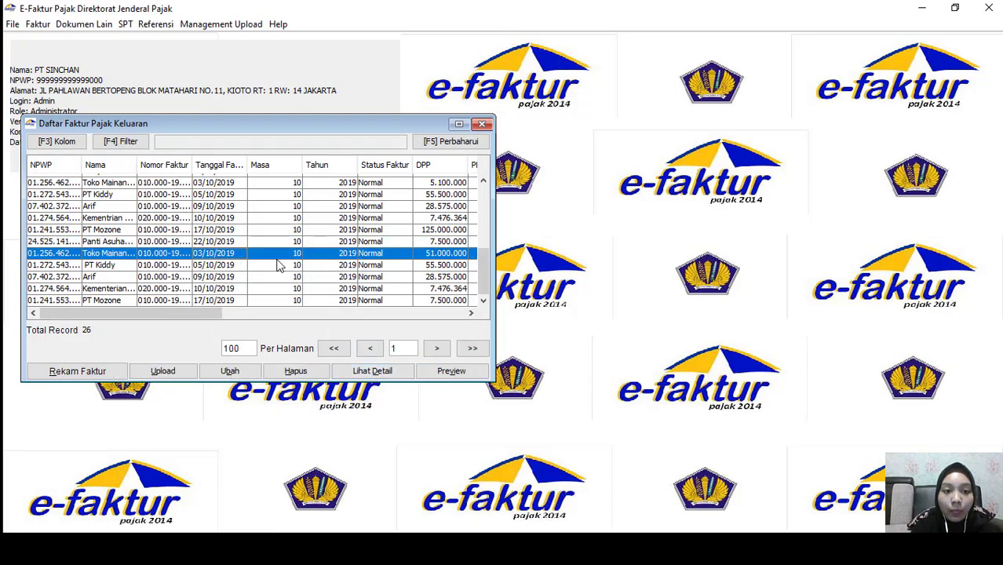
pyautogui.click(259, 242)
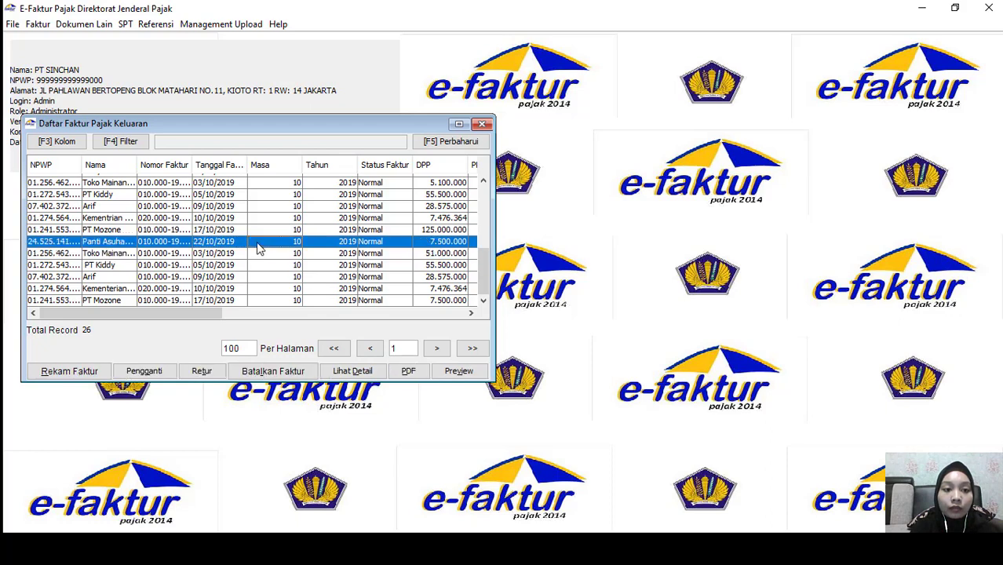
# Close the Daftar Faktur Pajak Keluaran list and open Buka SPT from the SPT menu
pyautogui.click(482, 125)
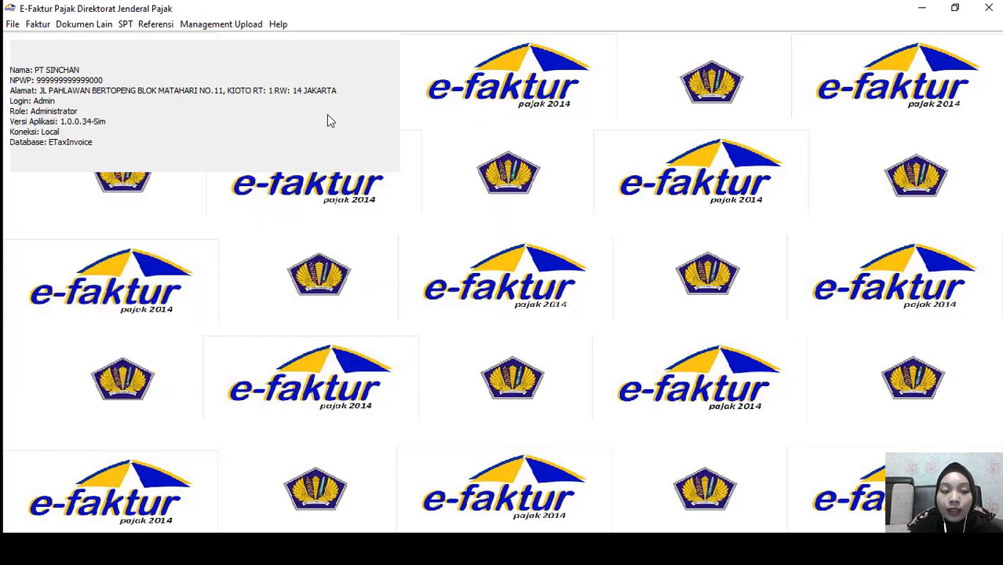
pyautogui.click(125, 26)
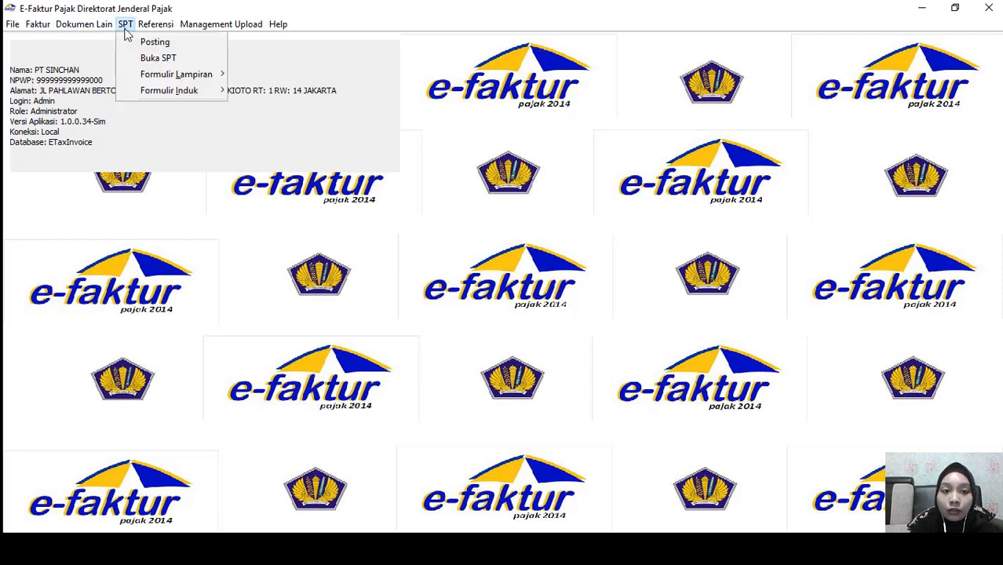
pyautogui.moveTo(196, 39)
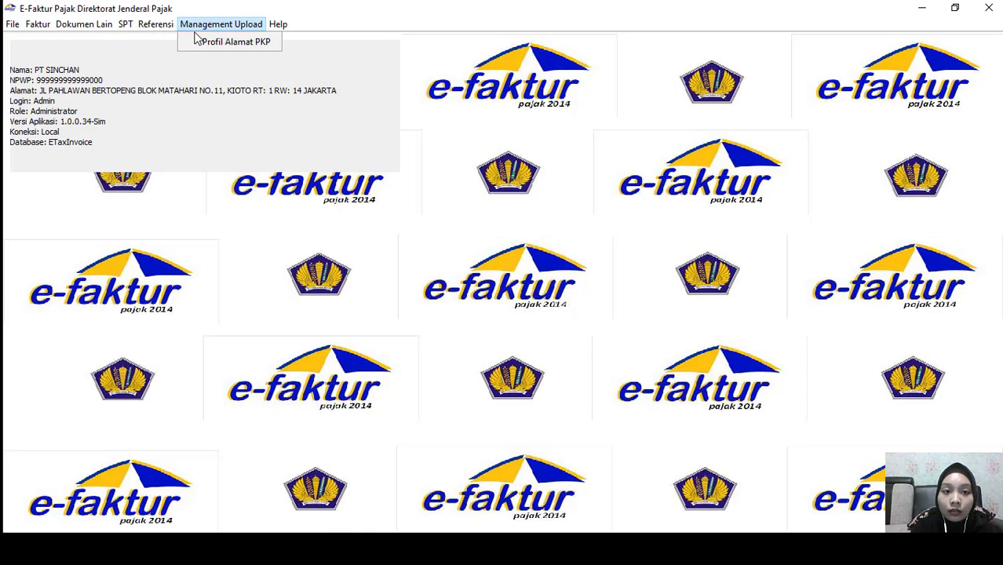
pyautogui.moveTo(141, 30)
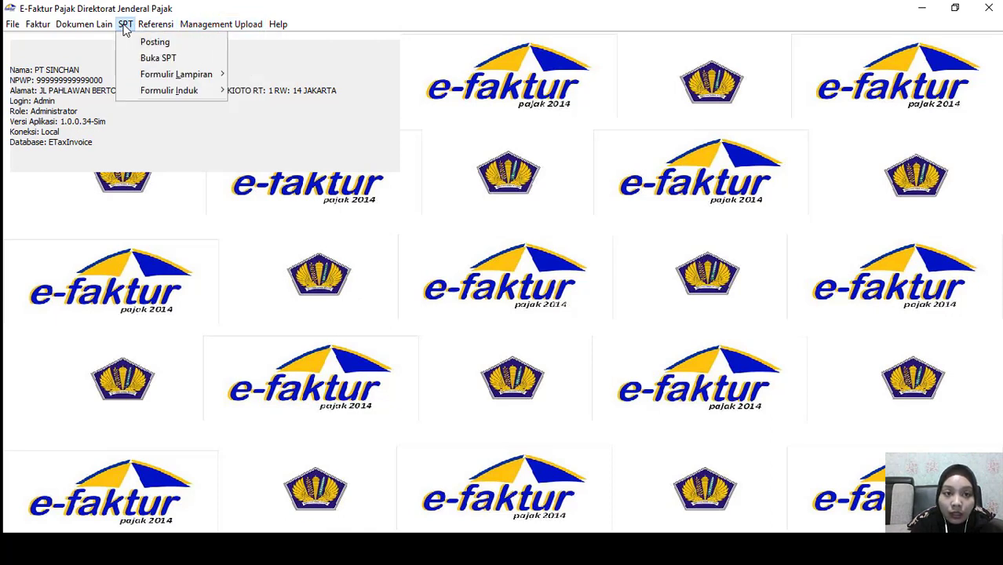
pyautogui.click(145, 59)
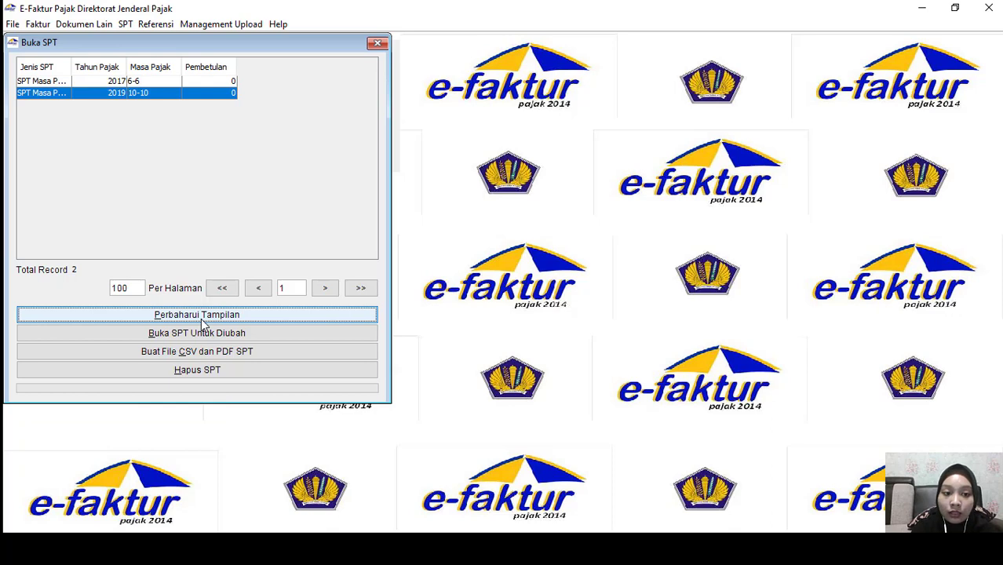
# Generate the period 10-10 2019 SPT CSV into Documents, then close Buka SPT
pyautogui.click(167, 354)
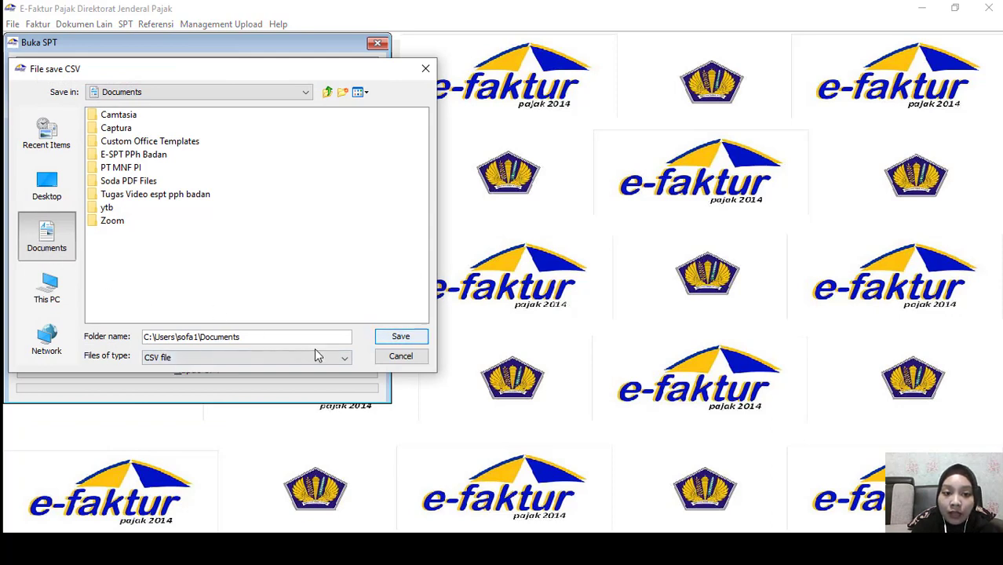
pyautogui.click(396, 342)
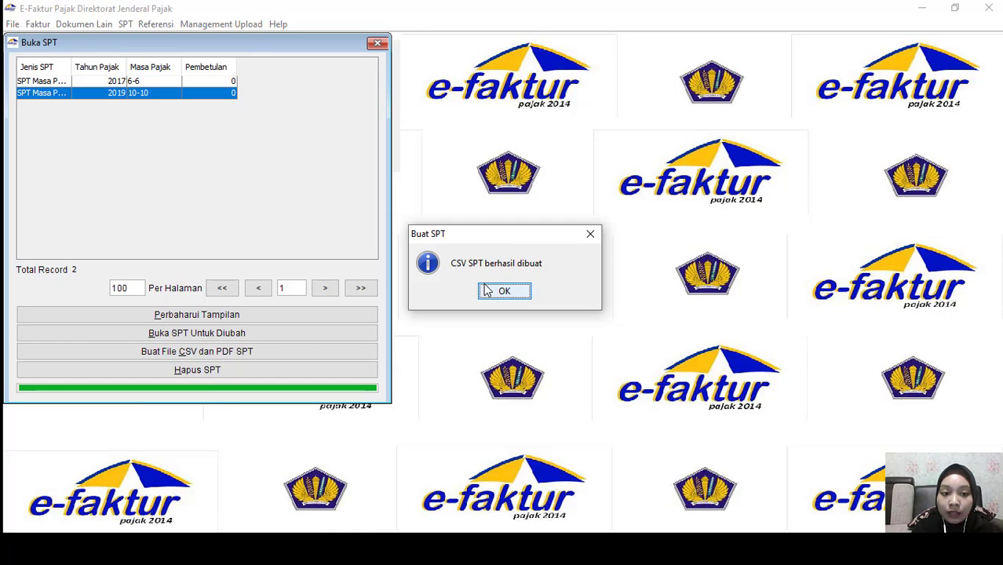
pyautogui.click(502, 291)
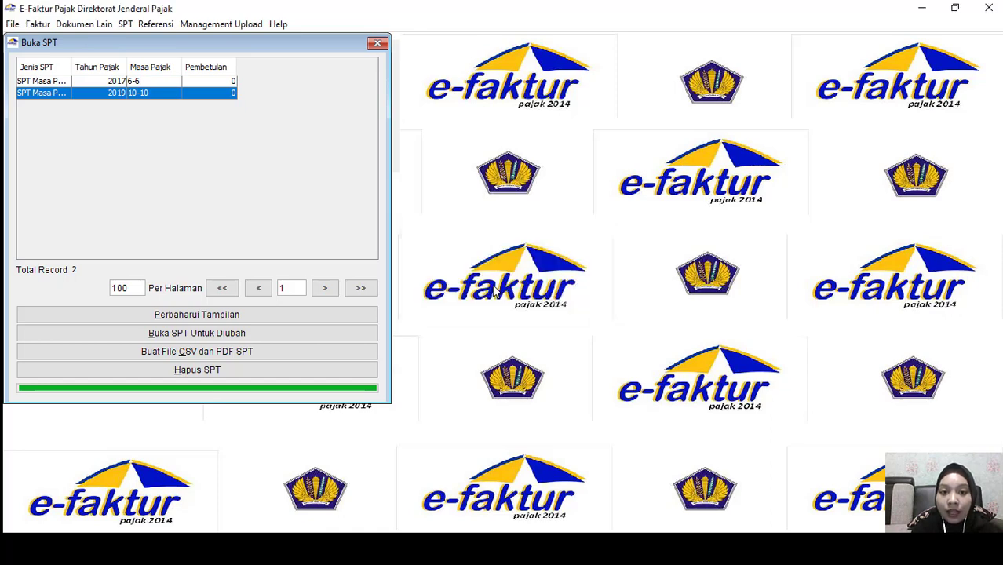
pyautogui.click(377, 43)
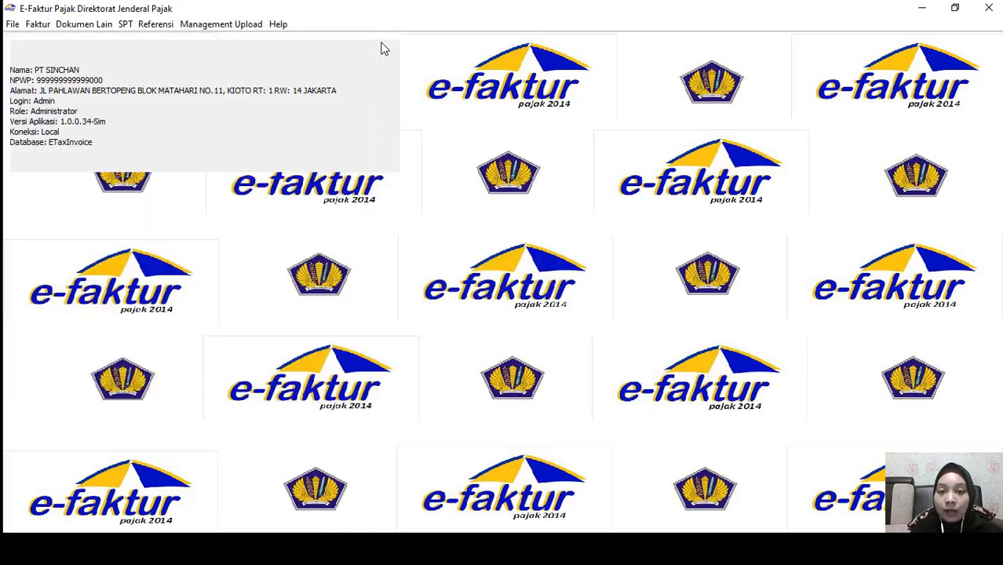